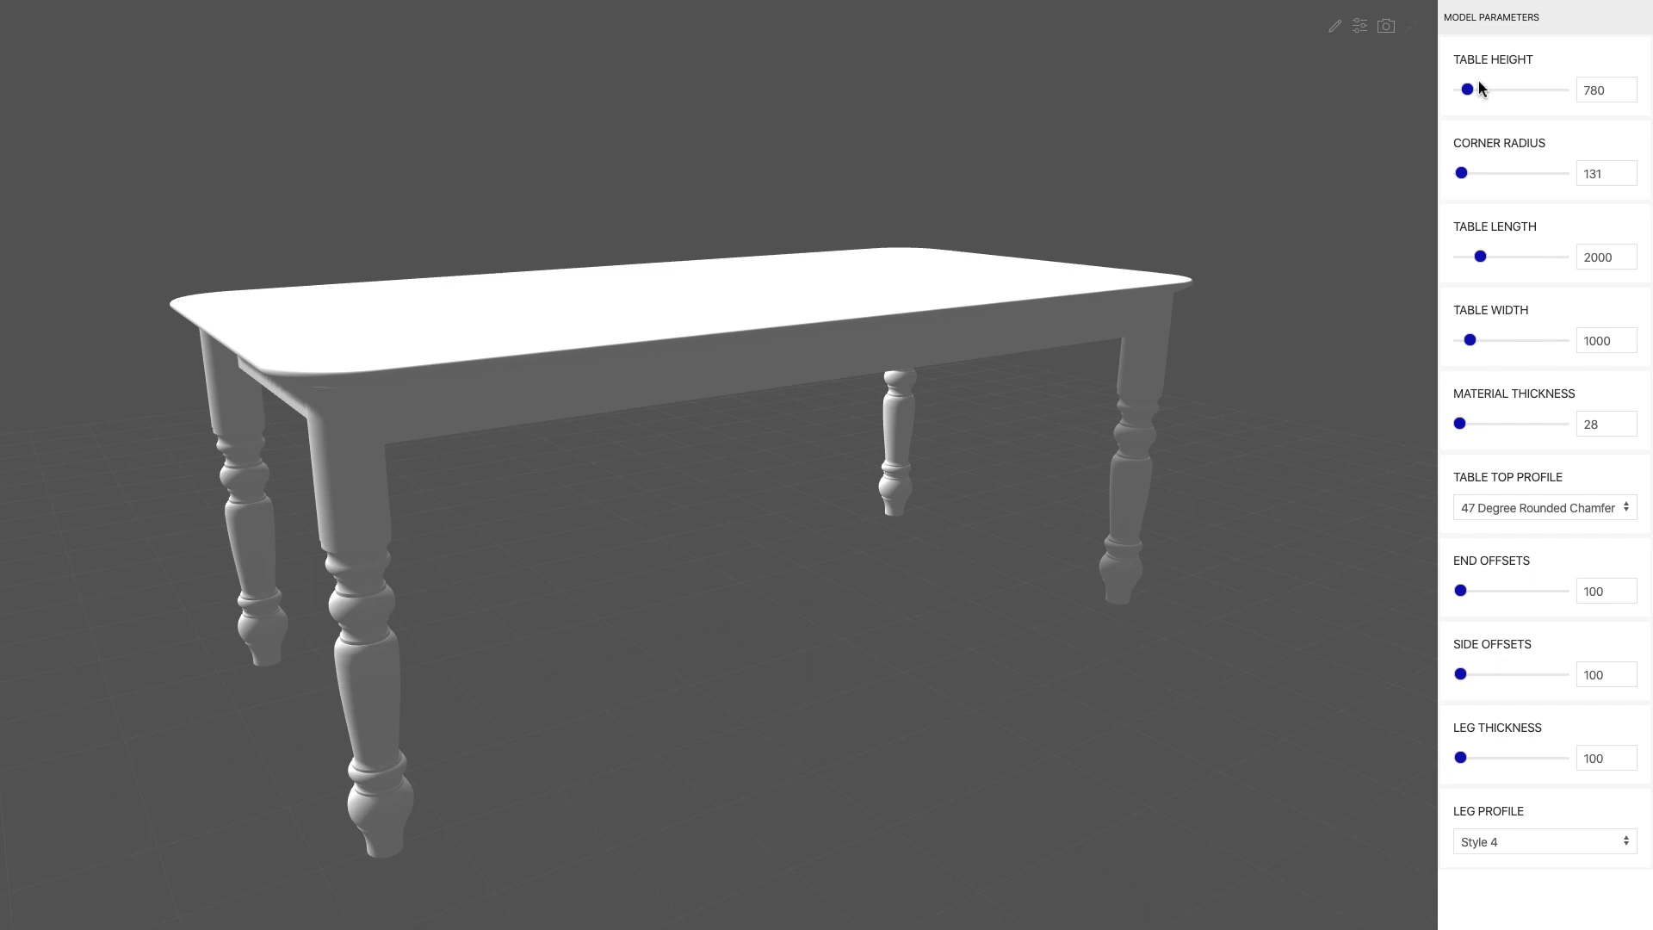
- Check the table top profile choices in the ShapeDiver configurator and view the table model from another side
left_click(1519, 502)
left_click(1531, 539)
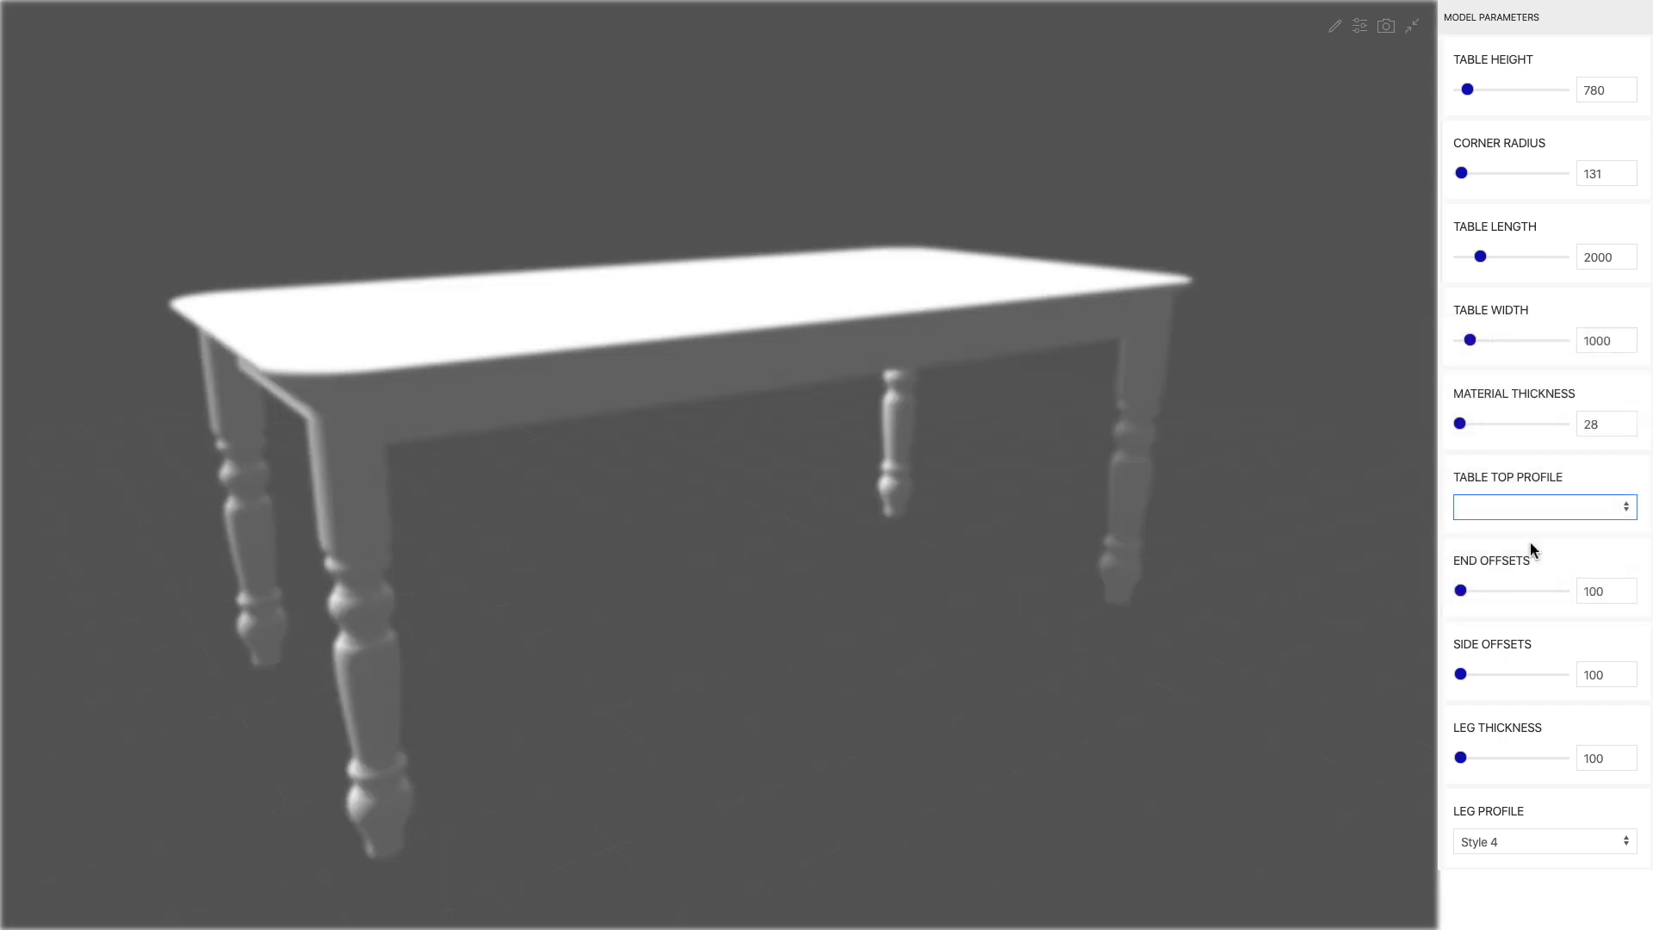
left_click(1526, 507)
left_click(1519, 425)
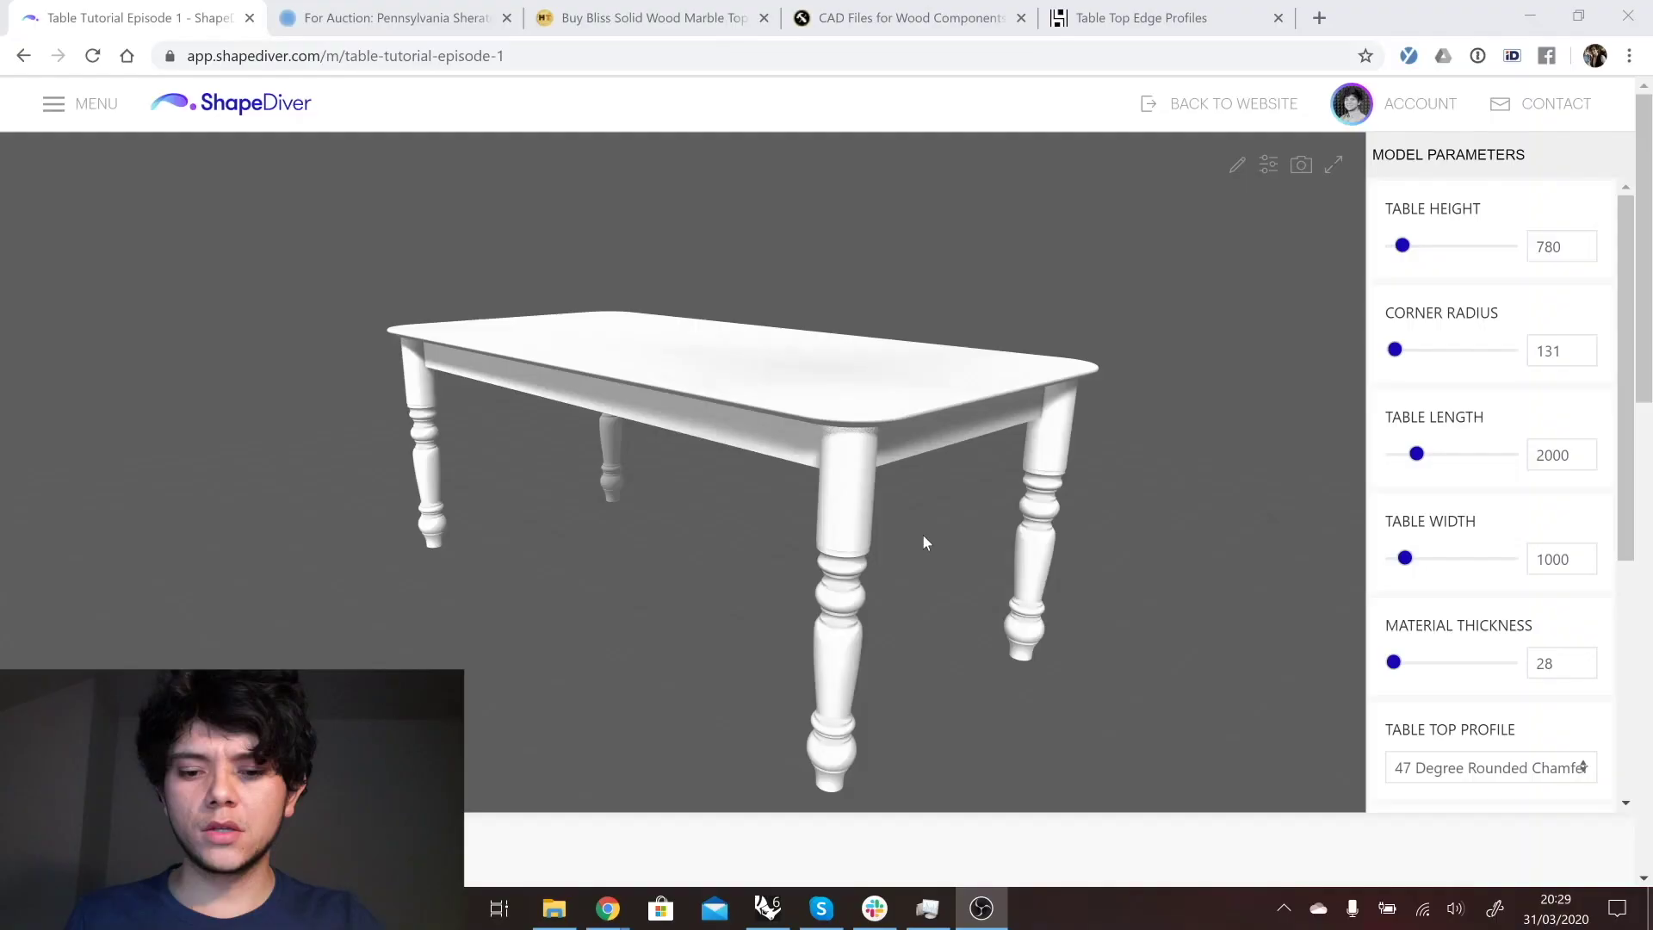
left_click_drag(705, 527, 926, 505)
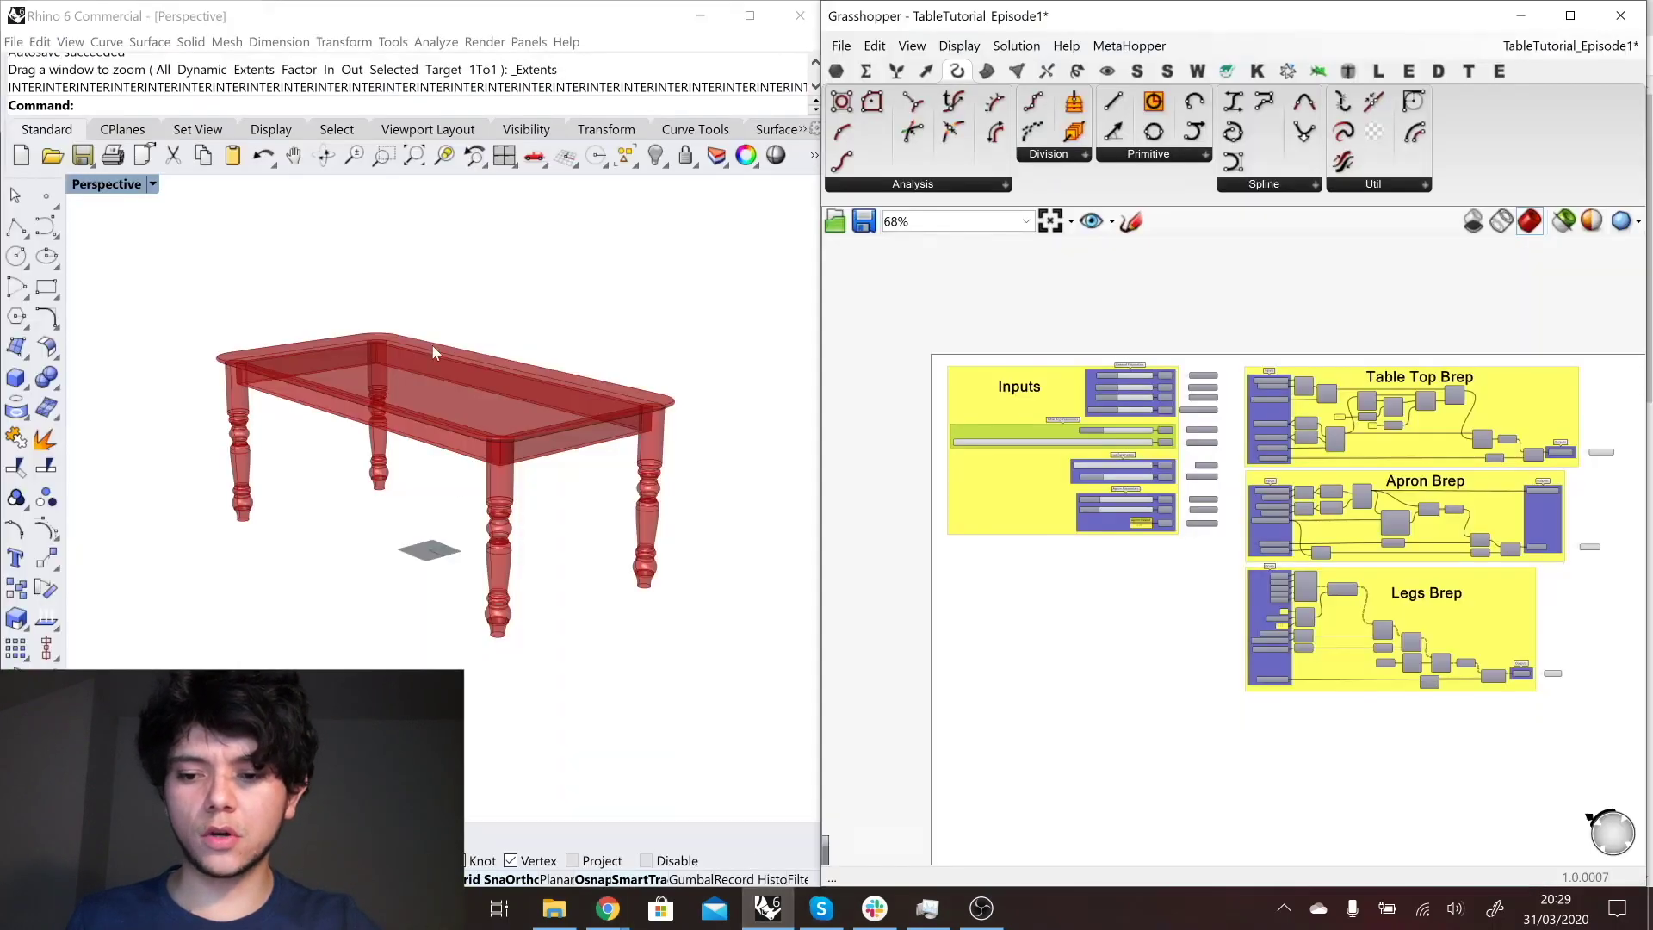
- Switch to Rhino and Grasshopper and examine the table preview and the definition's overall layout, including the Inputs group
scroll(439, 361, "up", 3)
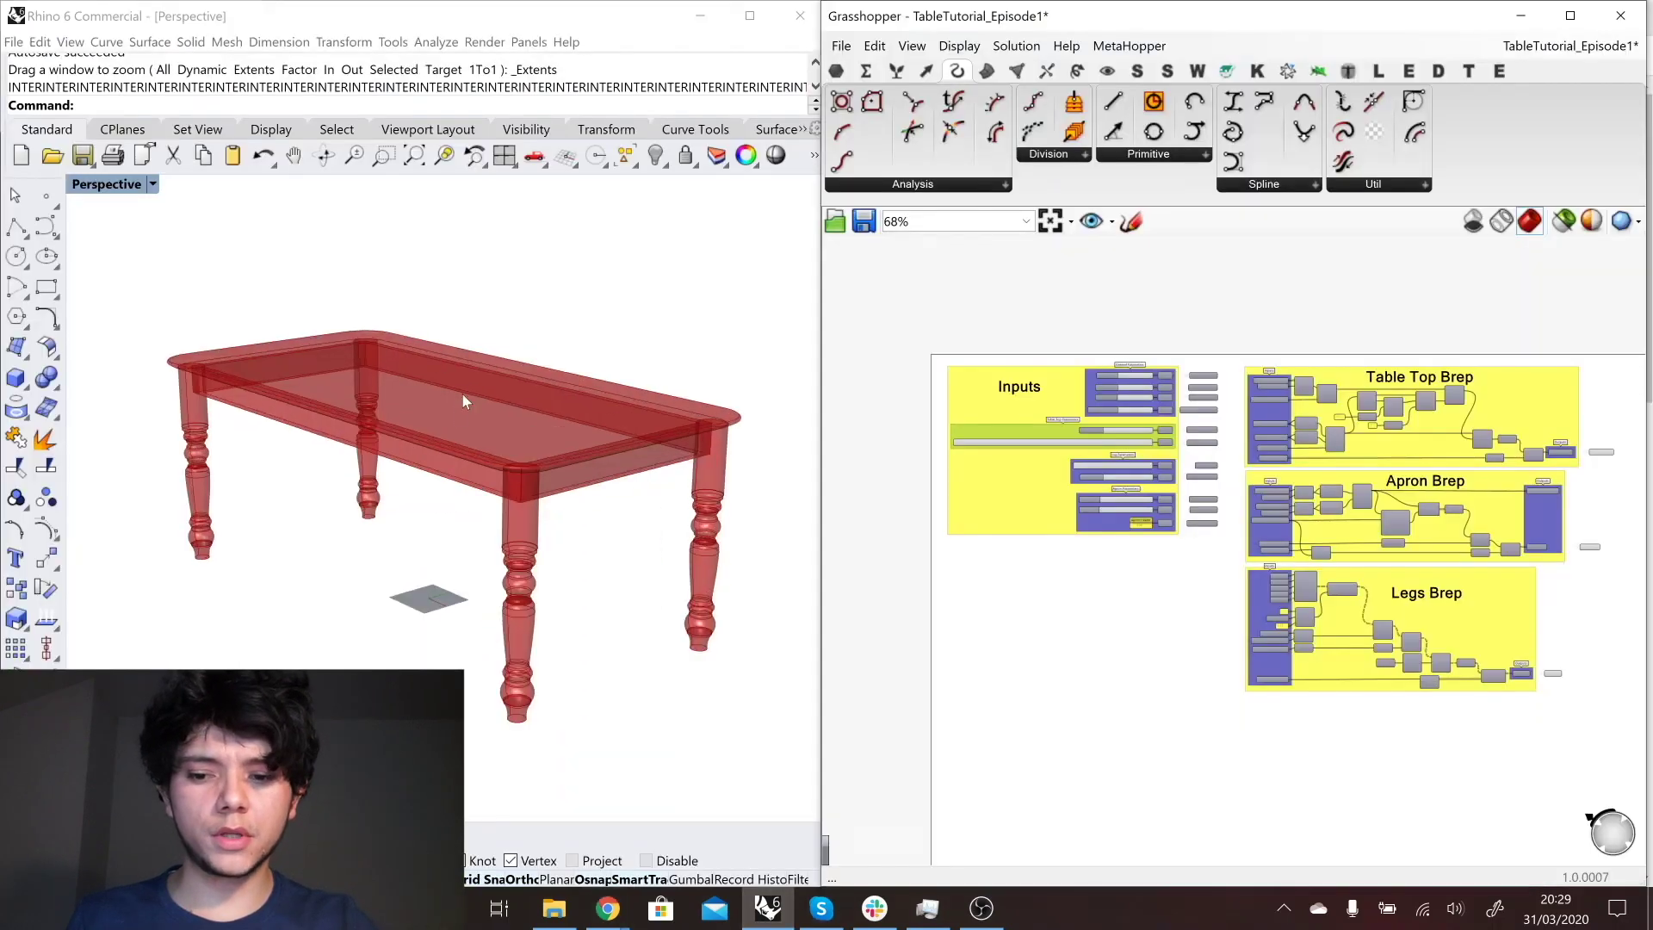
left_click(1012, 575)
scroll(1059, 594, "down", 2)
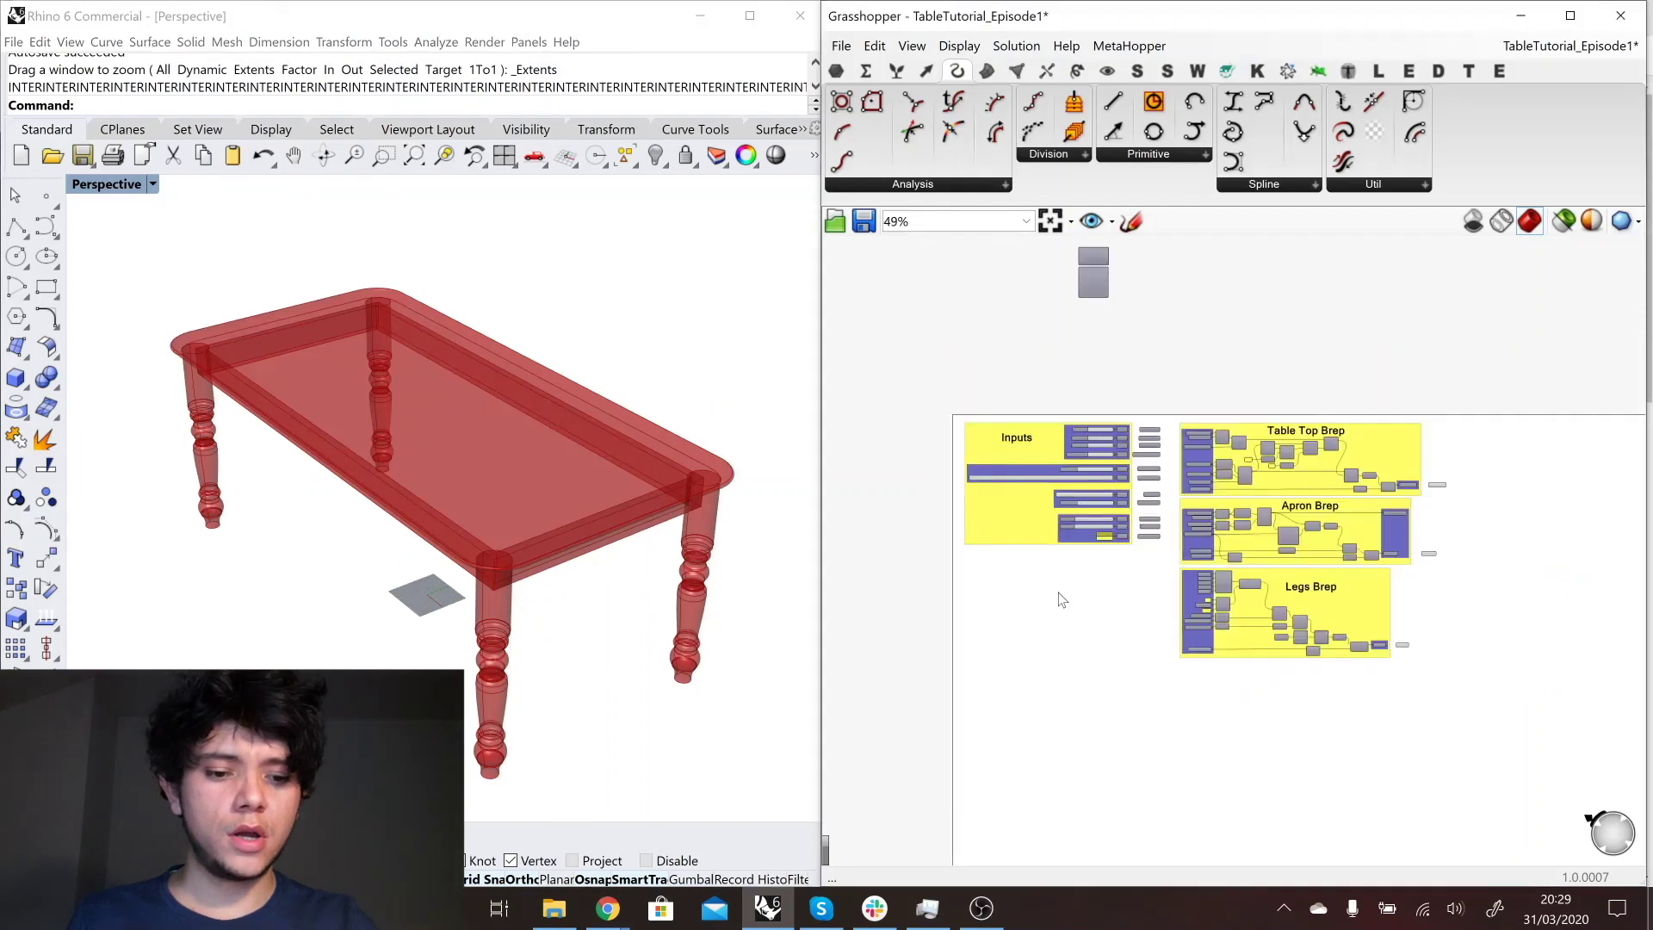
scroll(1059, 596, "up", 2)
right_click_drag(1091, 612, 1076, 564)
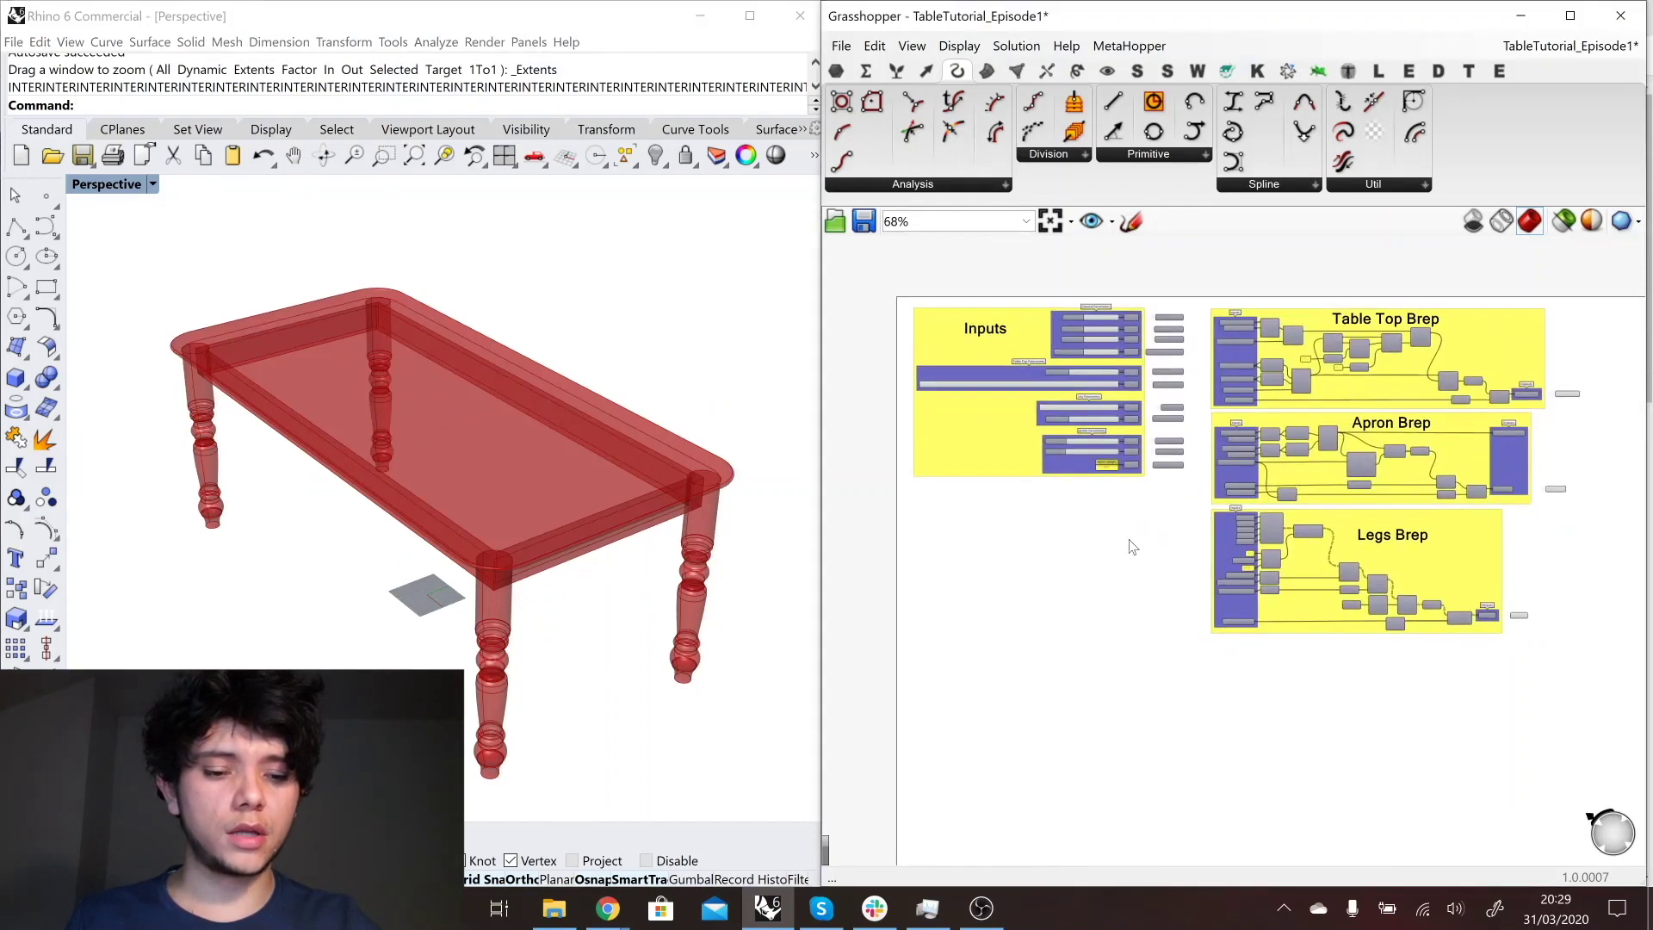
left_click_drag(906, 285, 1640, 687)
left_click(1539, 622)
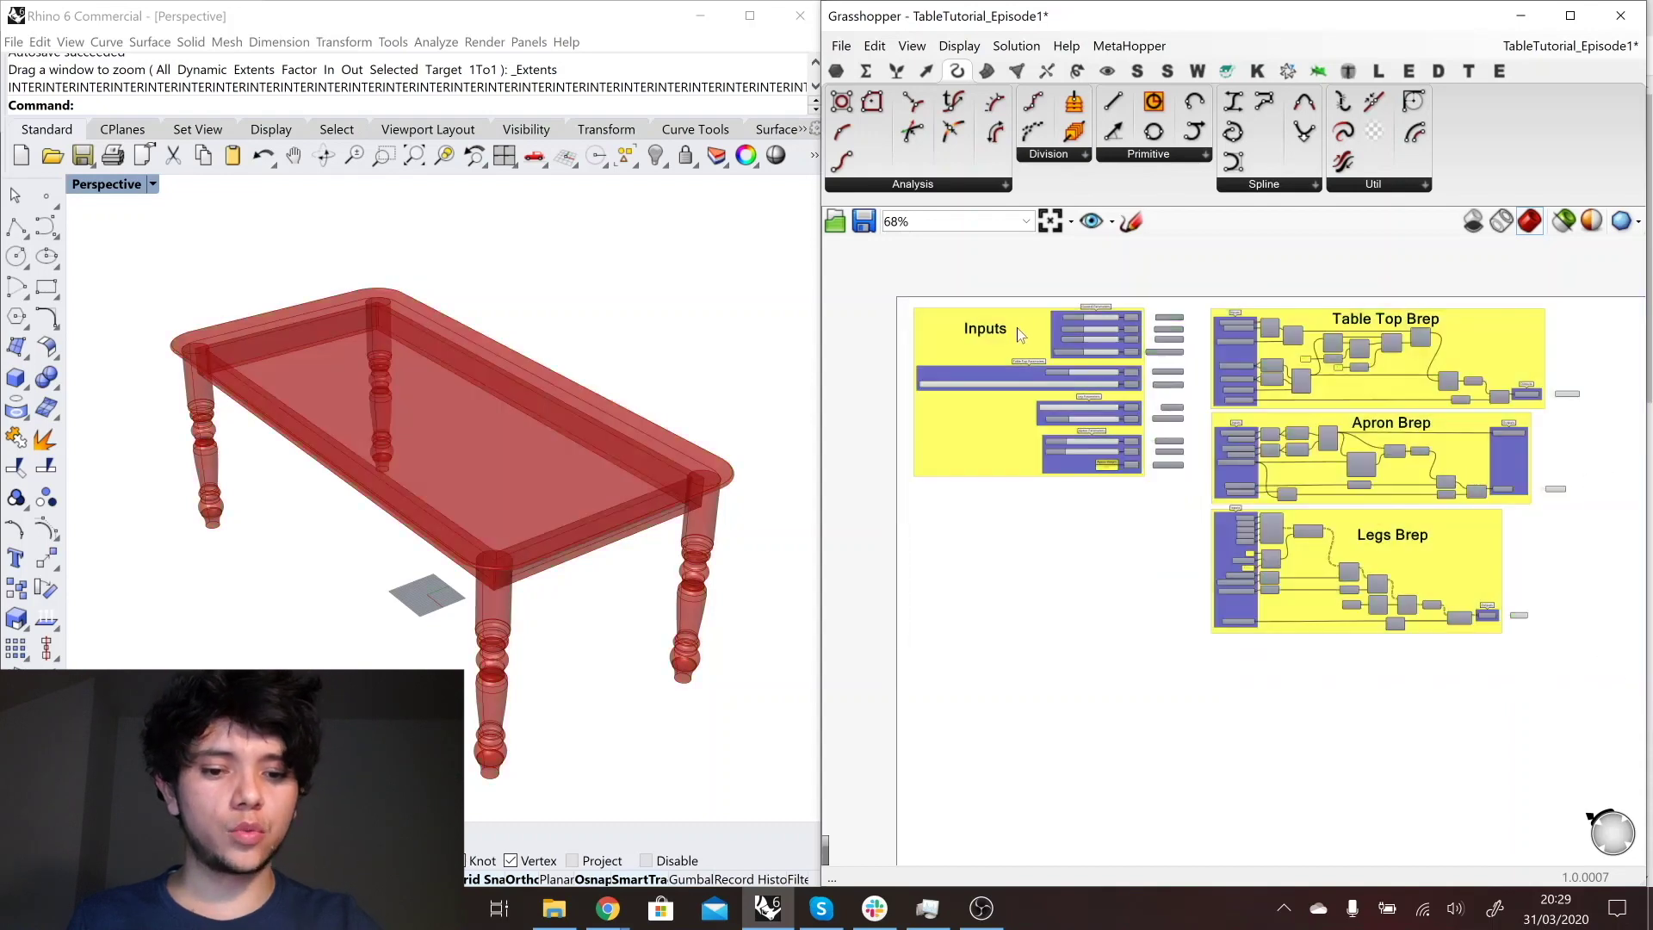
scroll(993, 324, "up", 1)
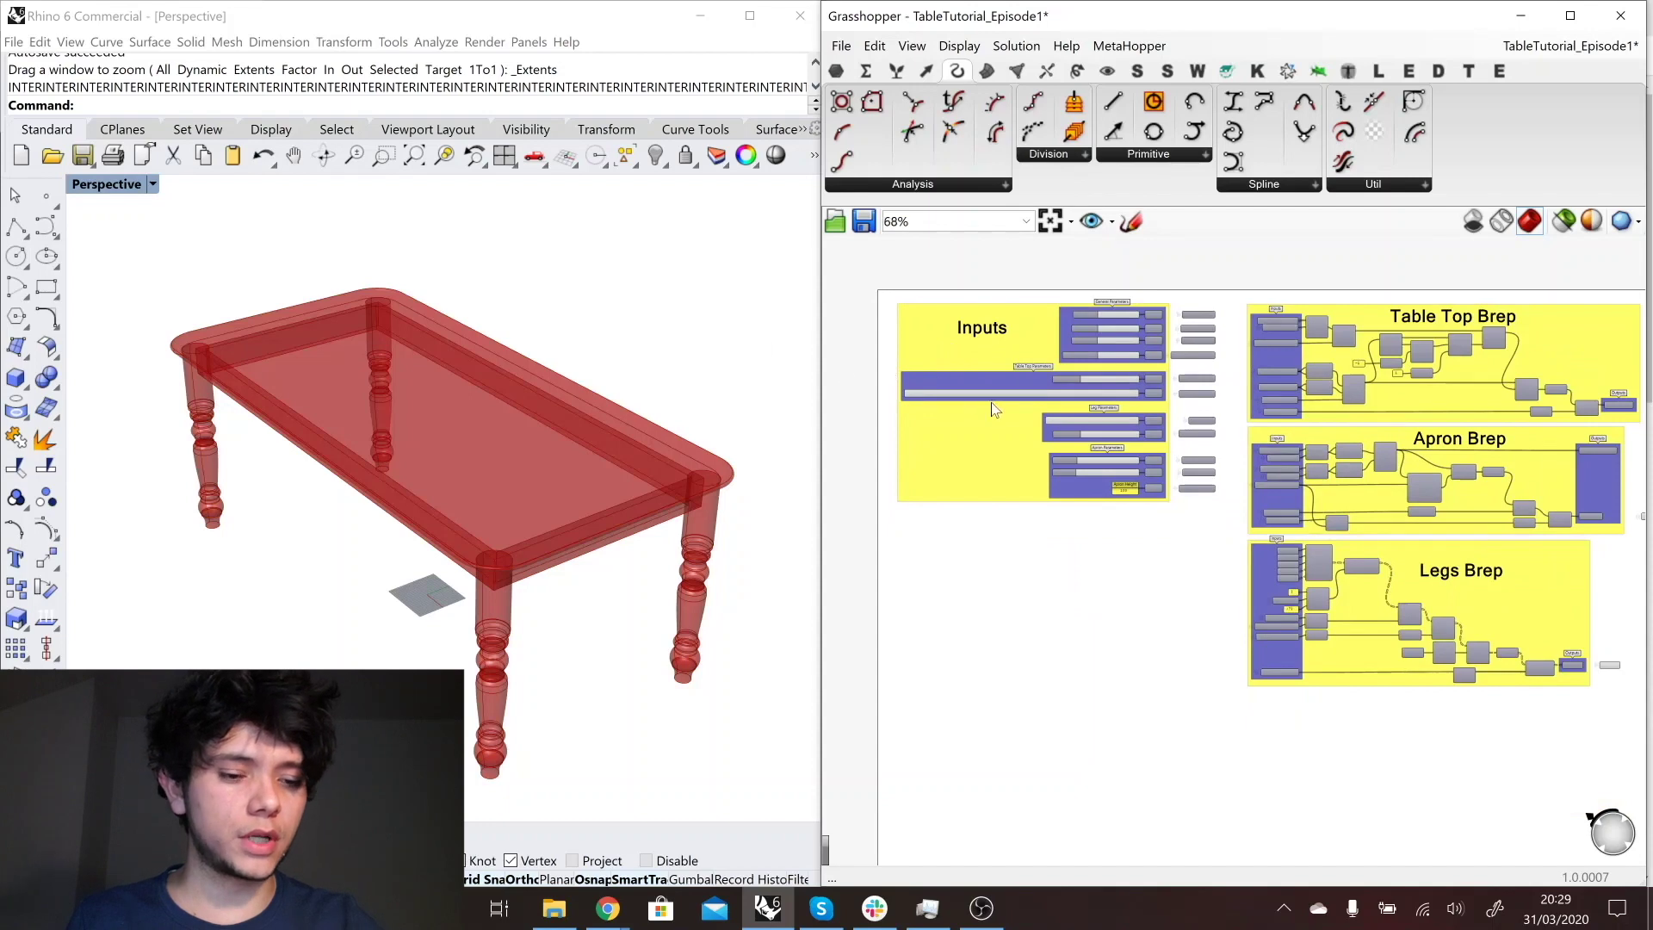
scroll(990, 401, "down", 1)
right_click_drag(1127, 505, 1108, 478)
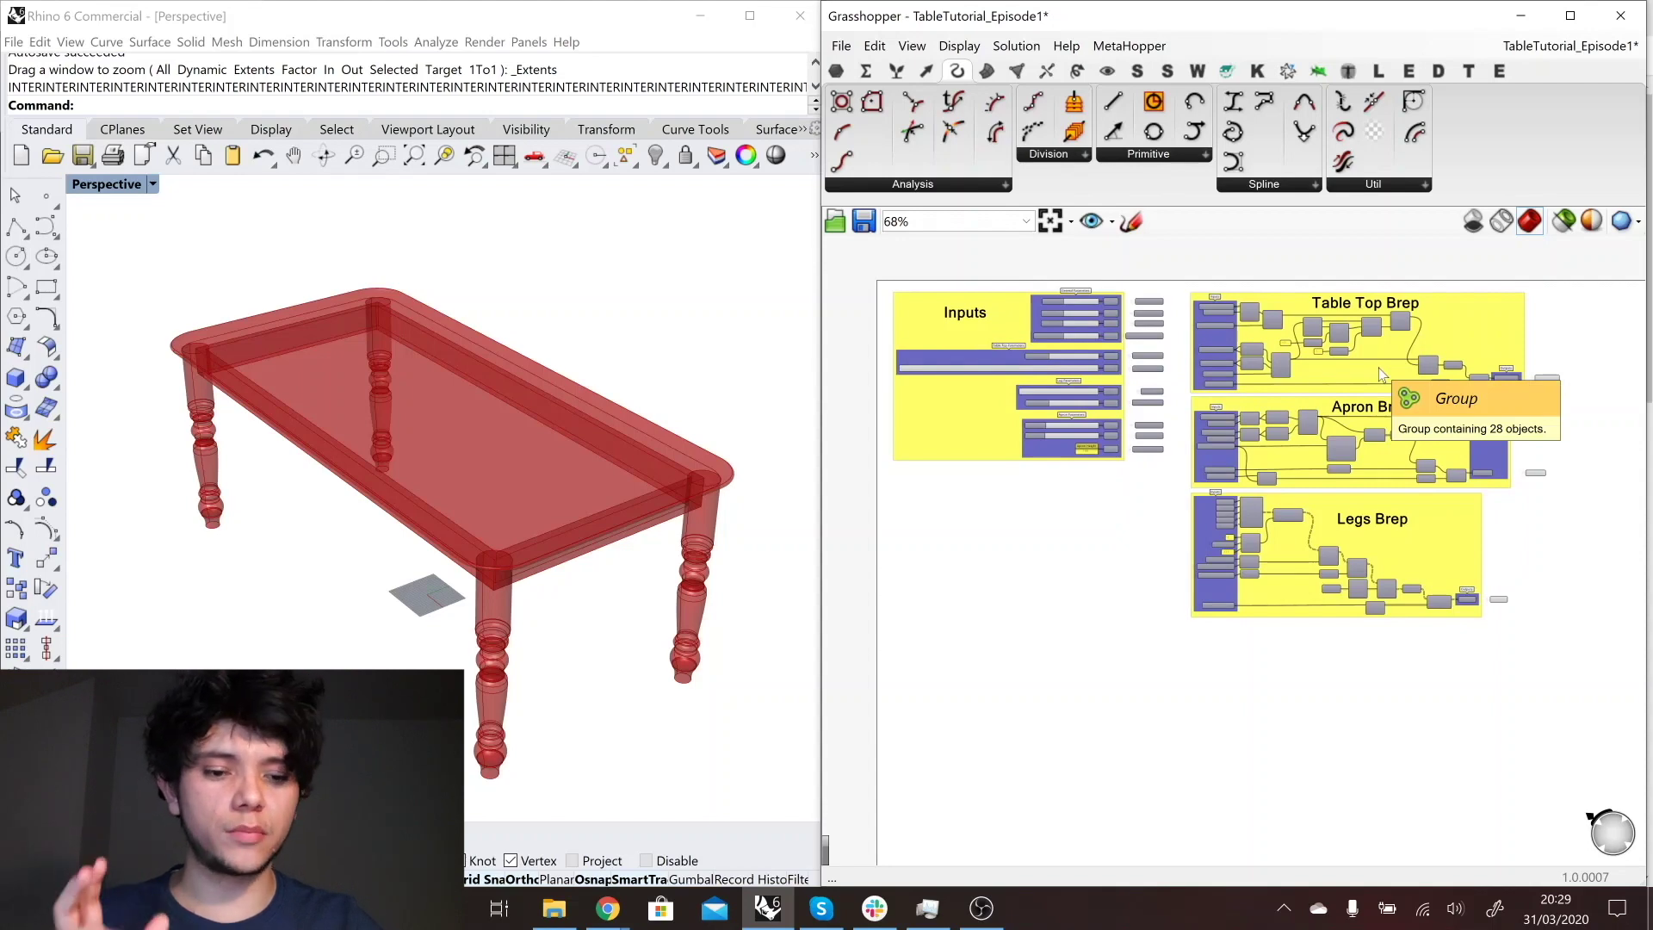
- Examine the Table Top Brep, Apron Brep and Legs Brep groups, from their inputs through the components to their outputs
scroll(1421, 322, "up", 1)
scroll(1368, 314, "up", 1)
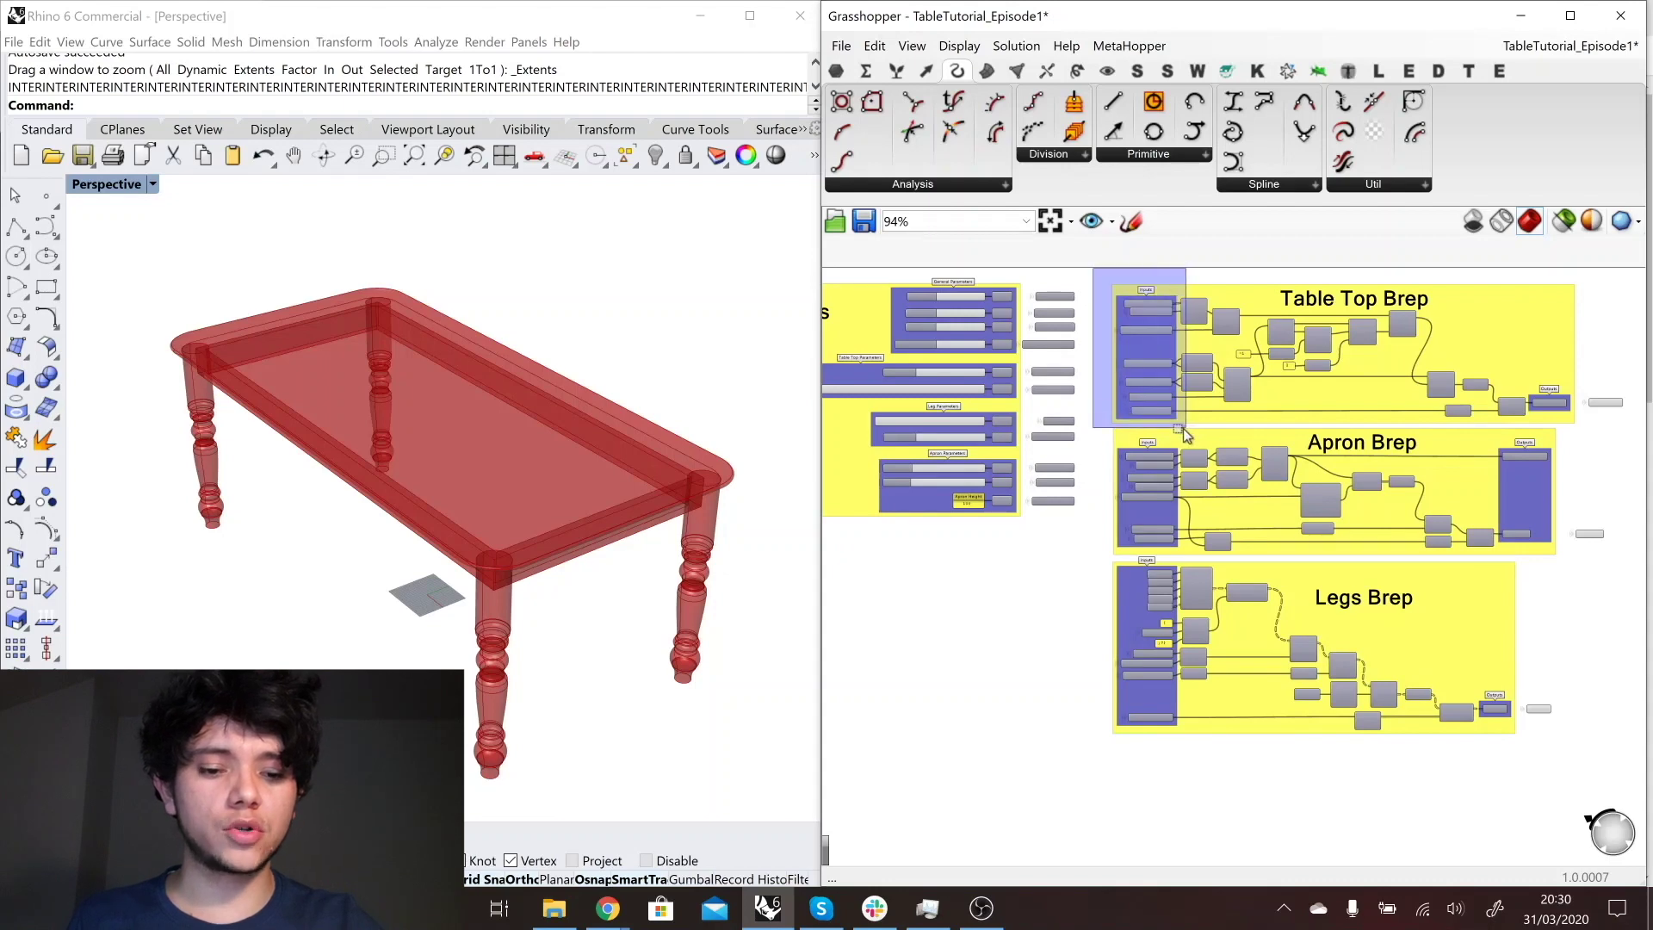
left_click_drag(1185, 435, 1185, 435)
left_click_drag(1588, 350, 1502, 430)
left_click(1496, 425)
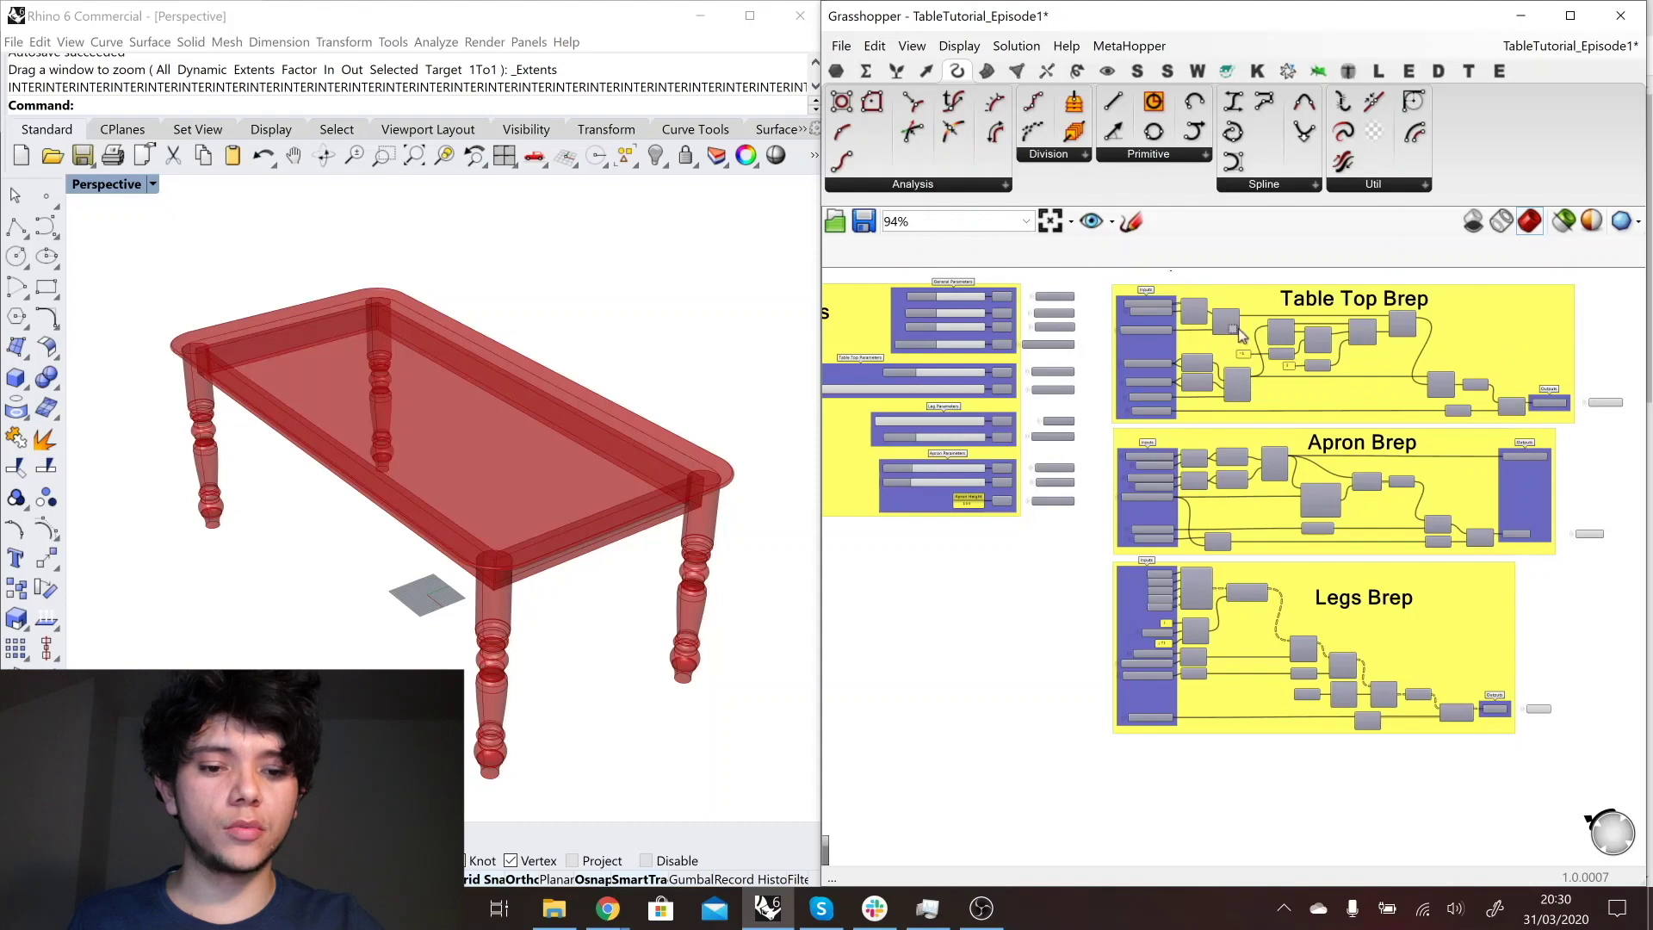
left_click_drag(1173, 271, 1543, 450)
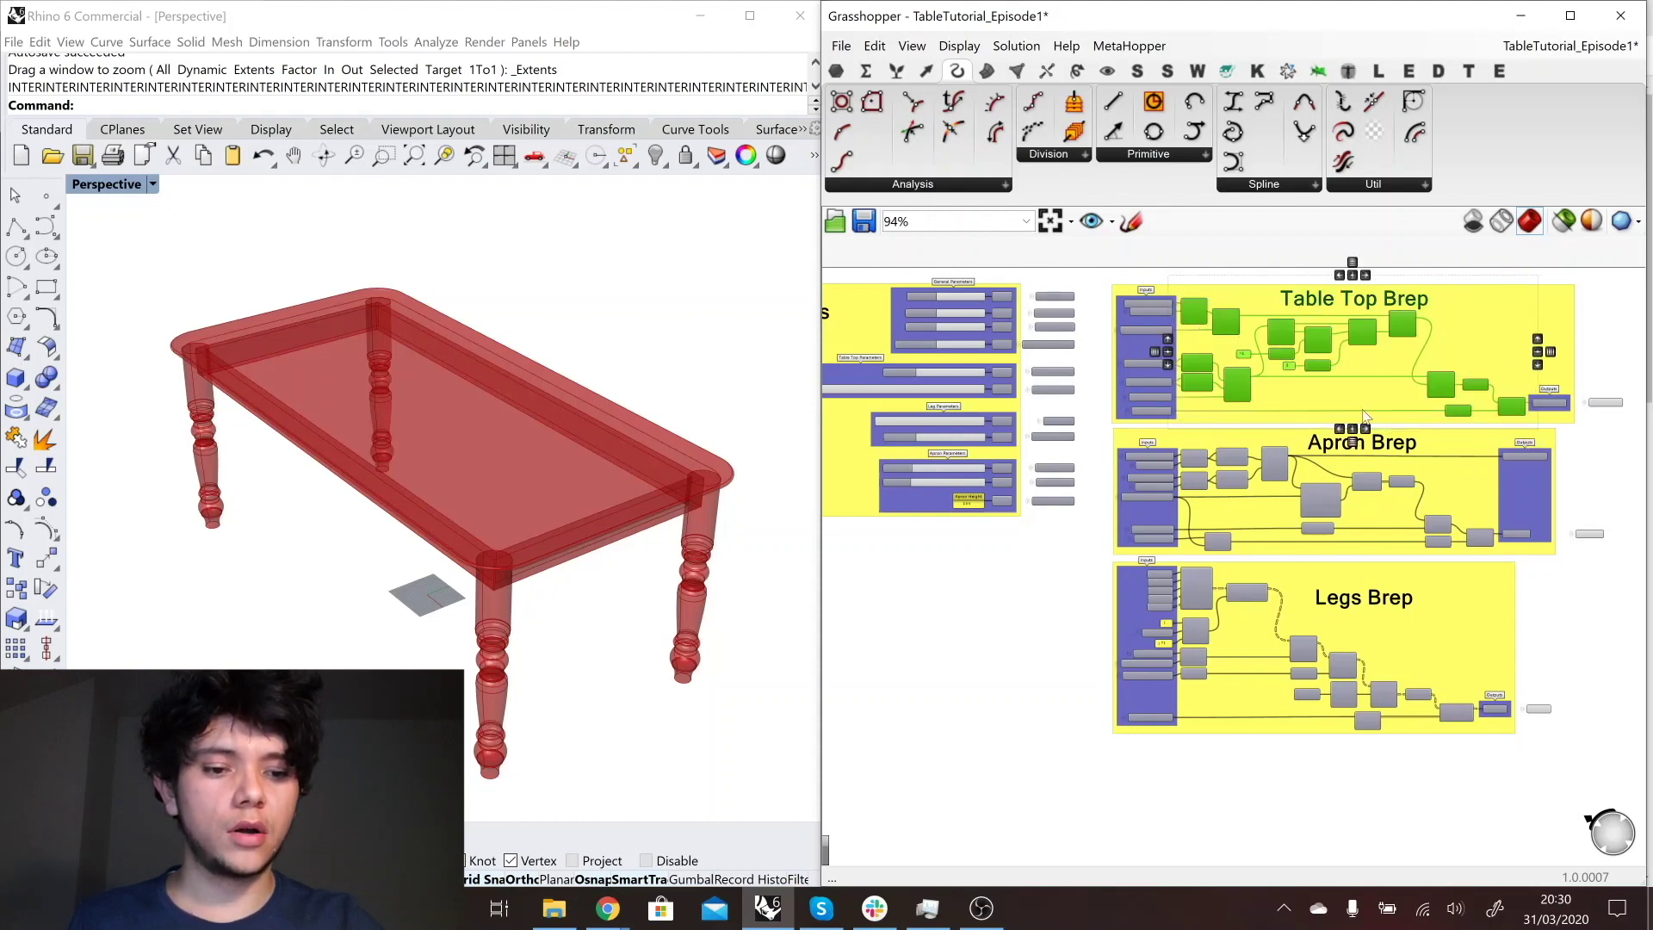
left_click(1119, 376)
scroll(1119, 377, "down", 1)
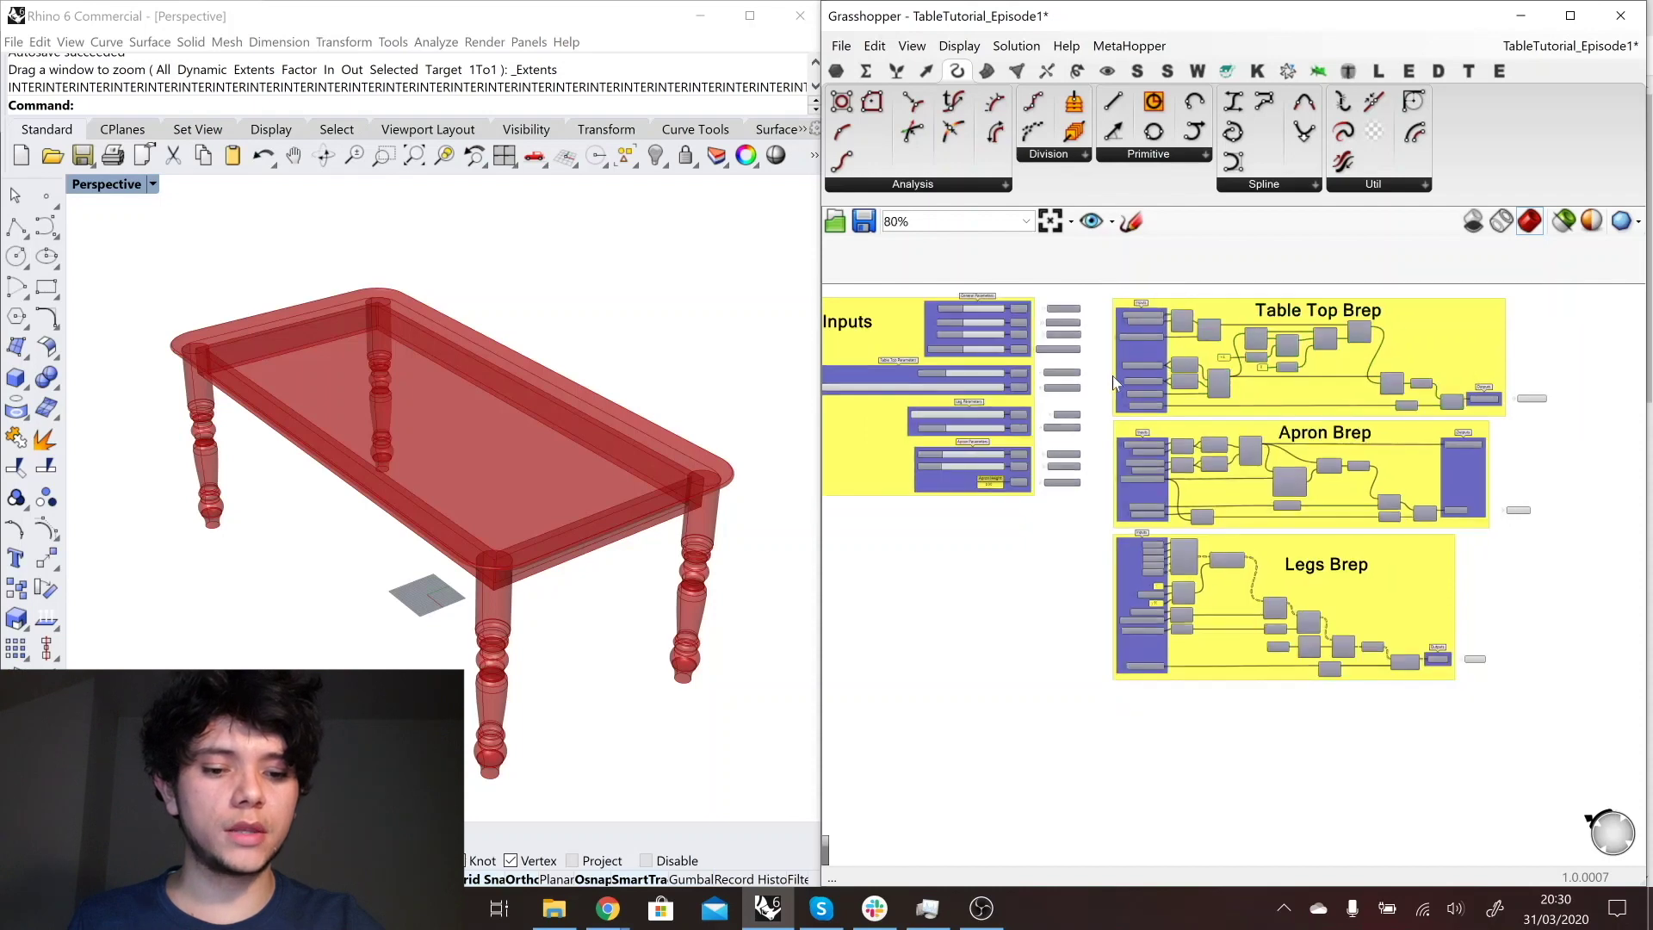
scroll(1415, 601, "up", 1)
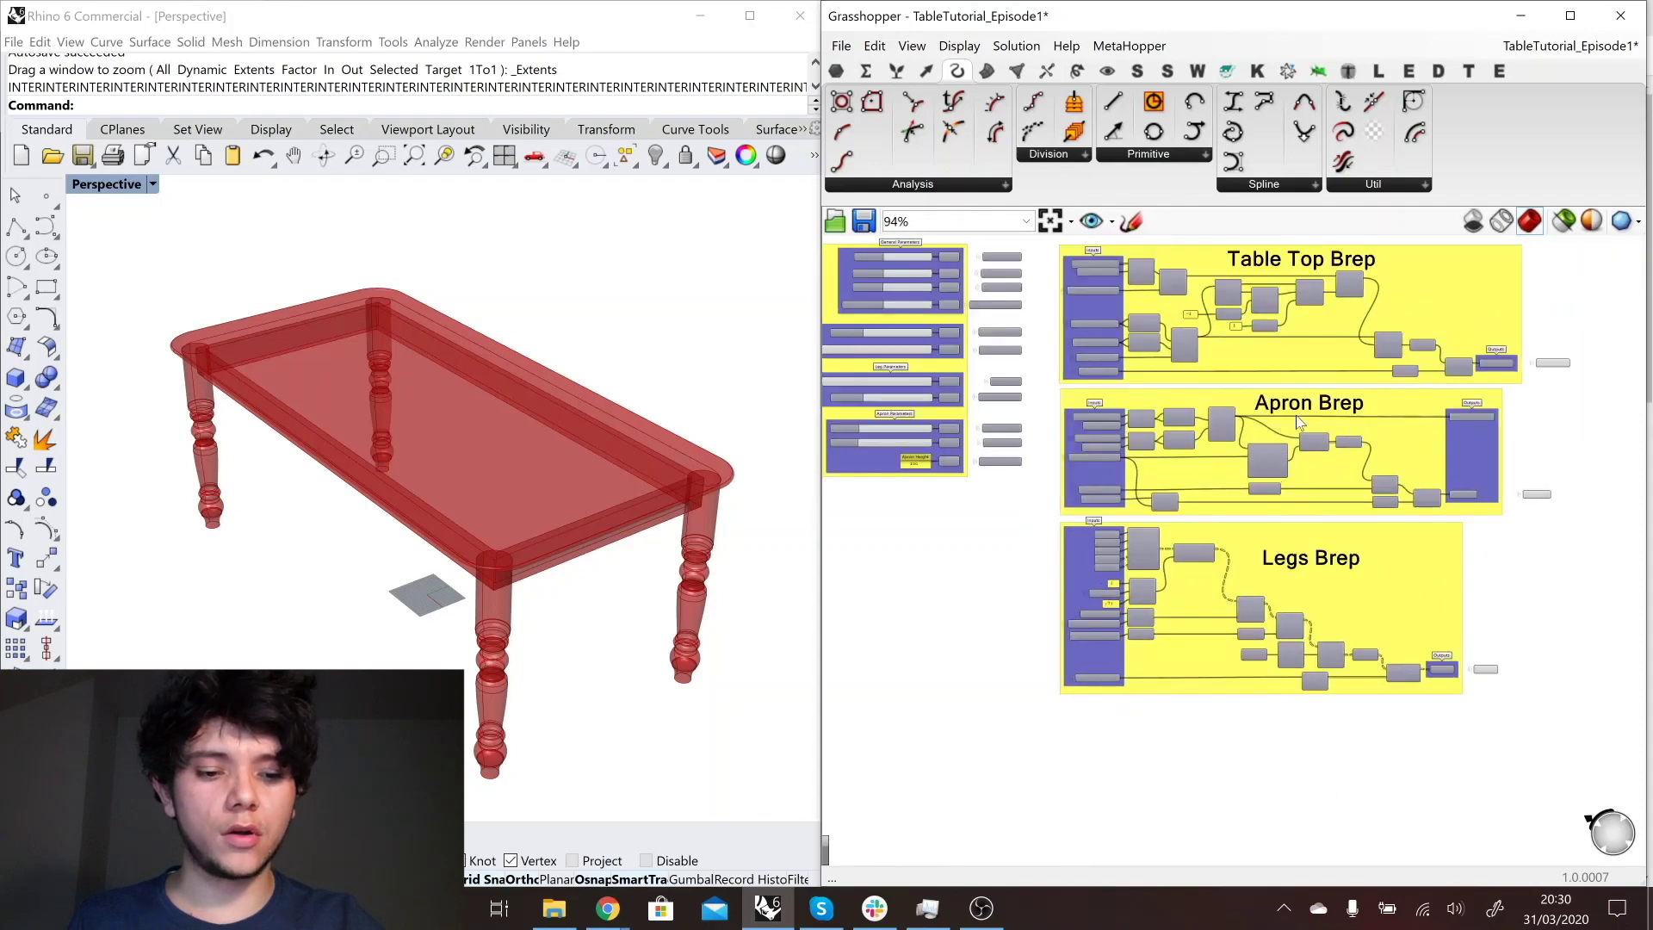
scroll(1296, 415, "down", 2)
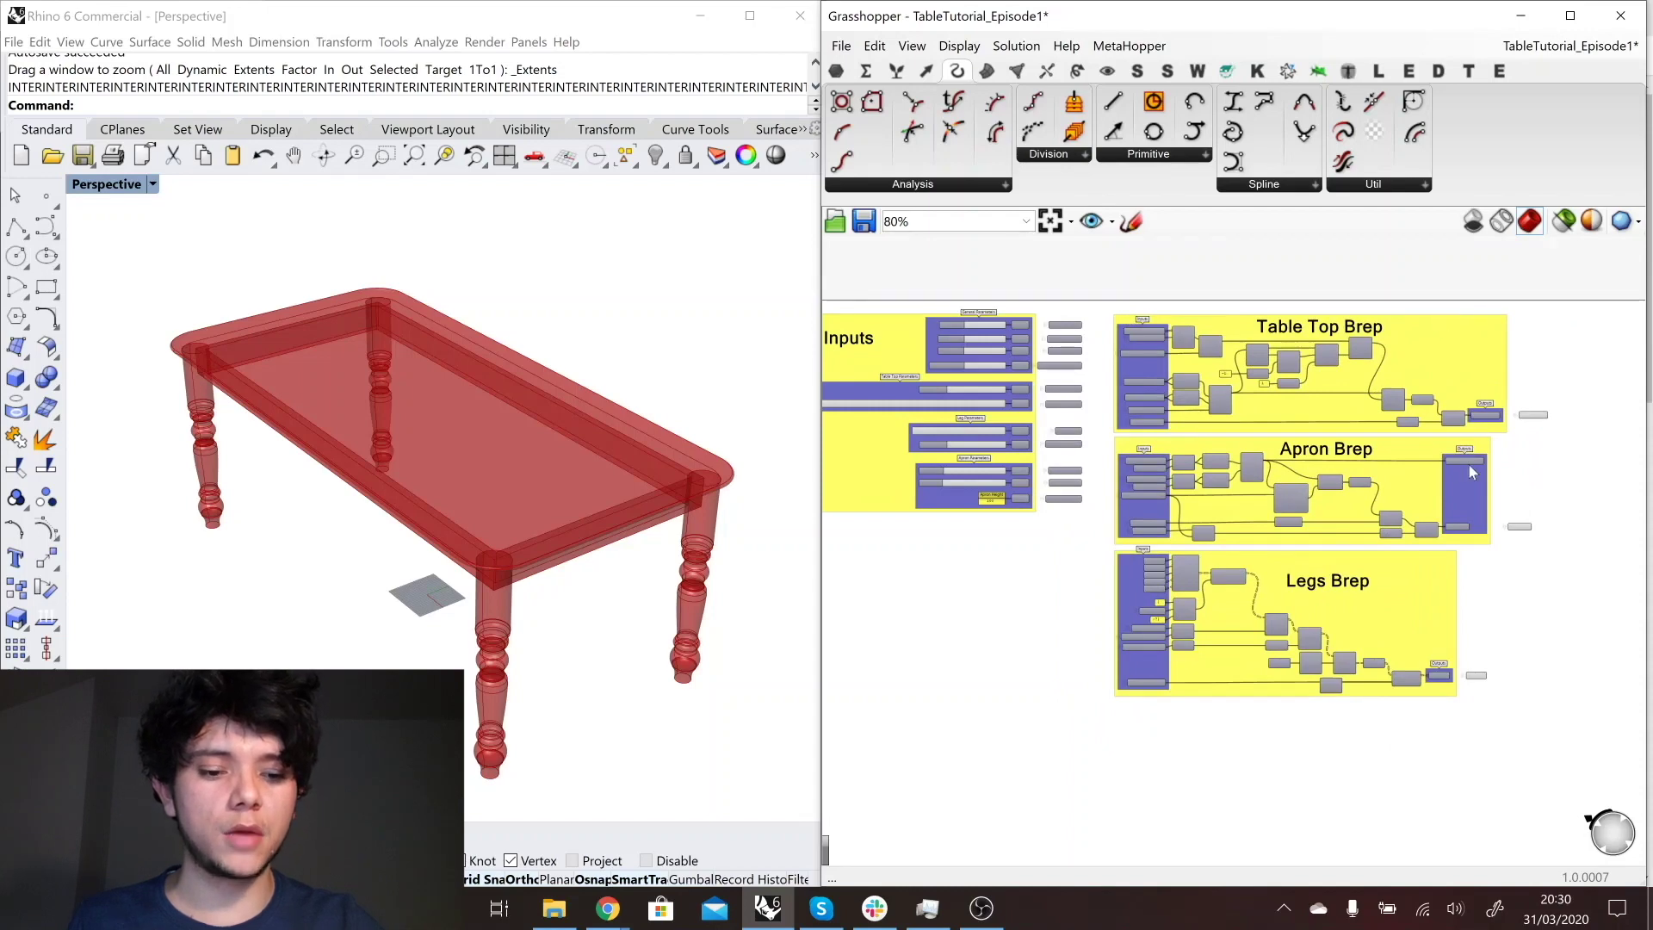
scroll(1040, 476, "down", 1)
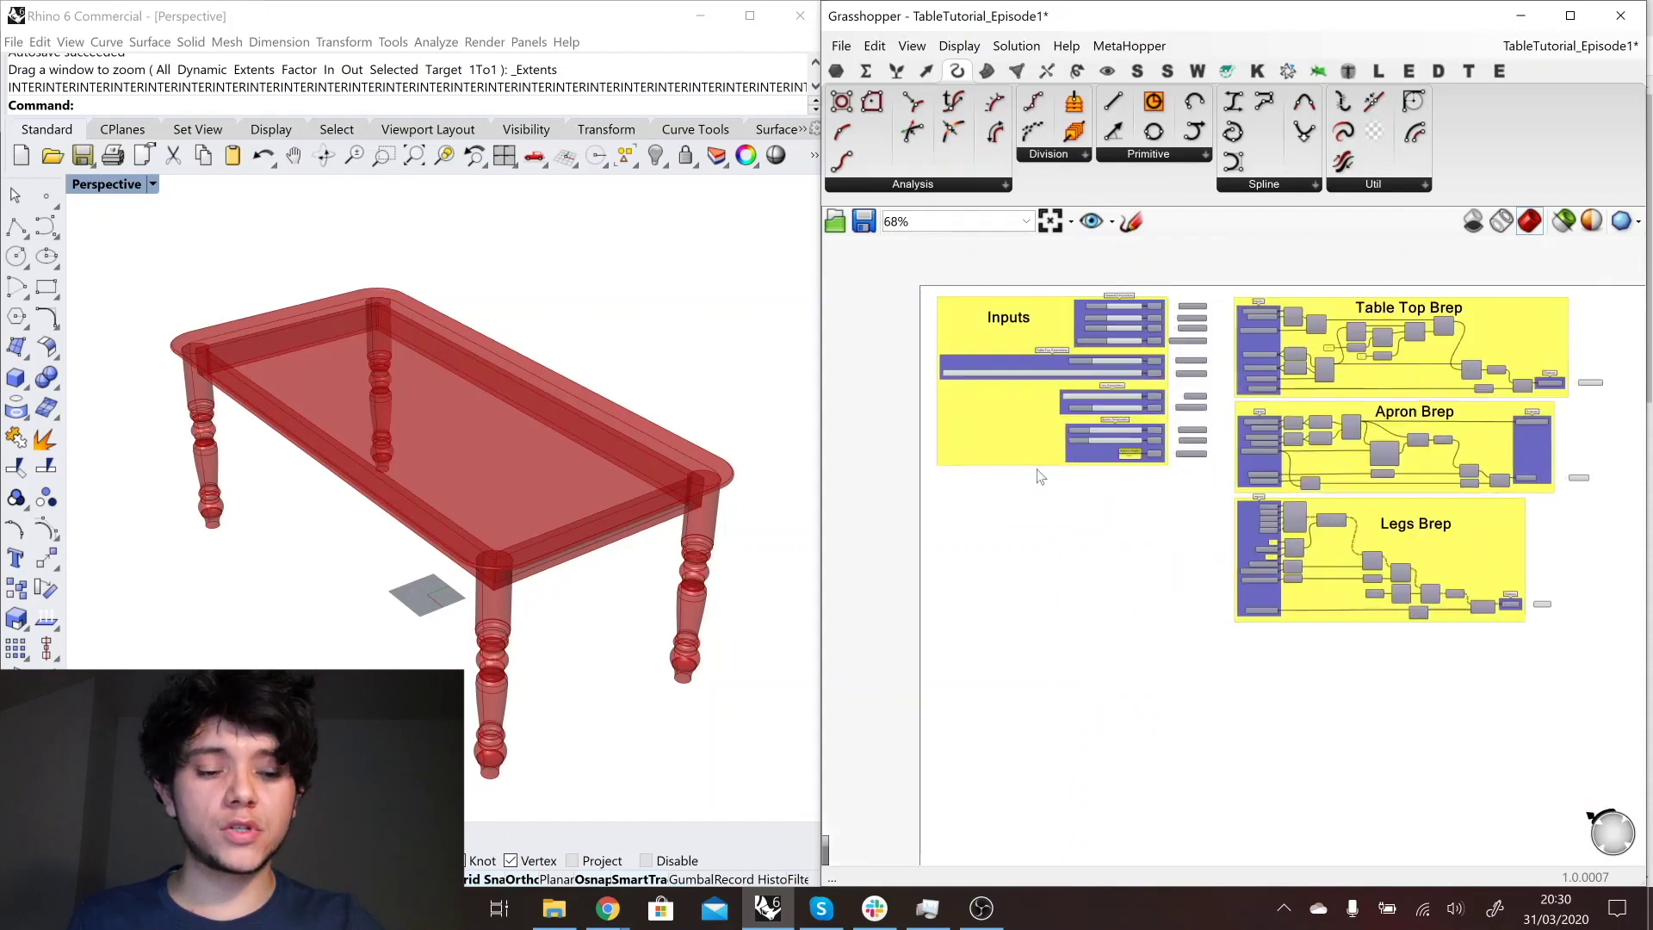
right_click(1145, 503)
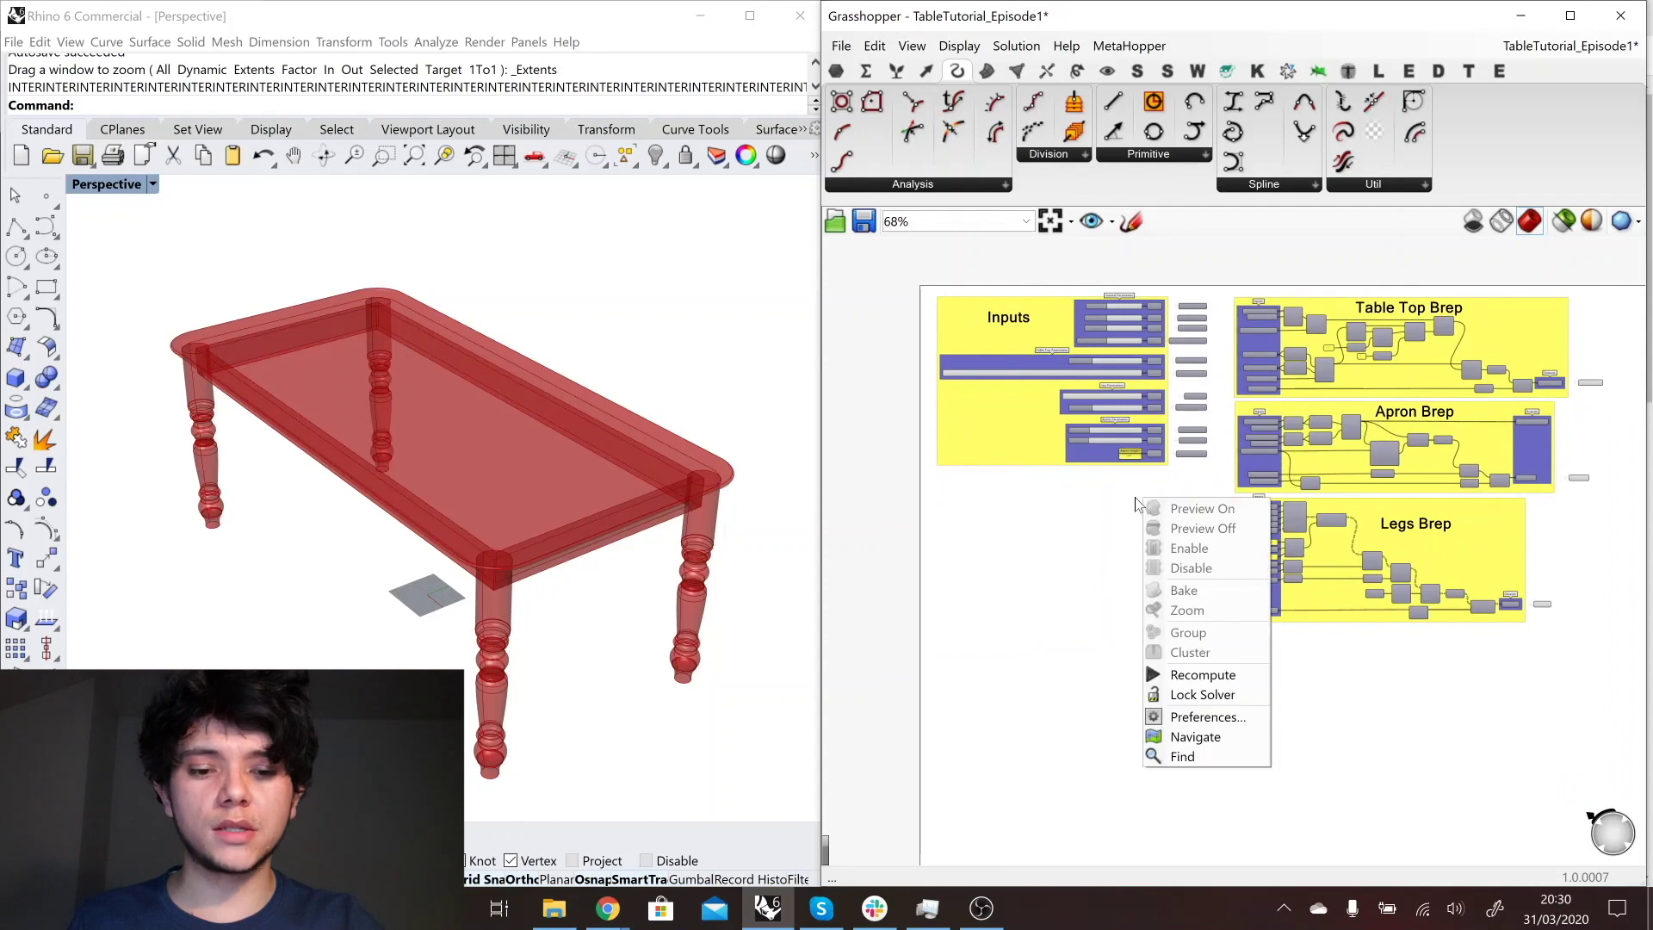
left_click(1117, 506)
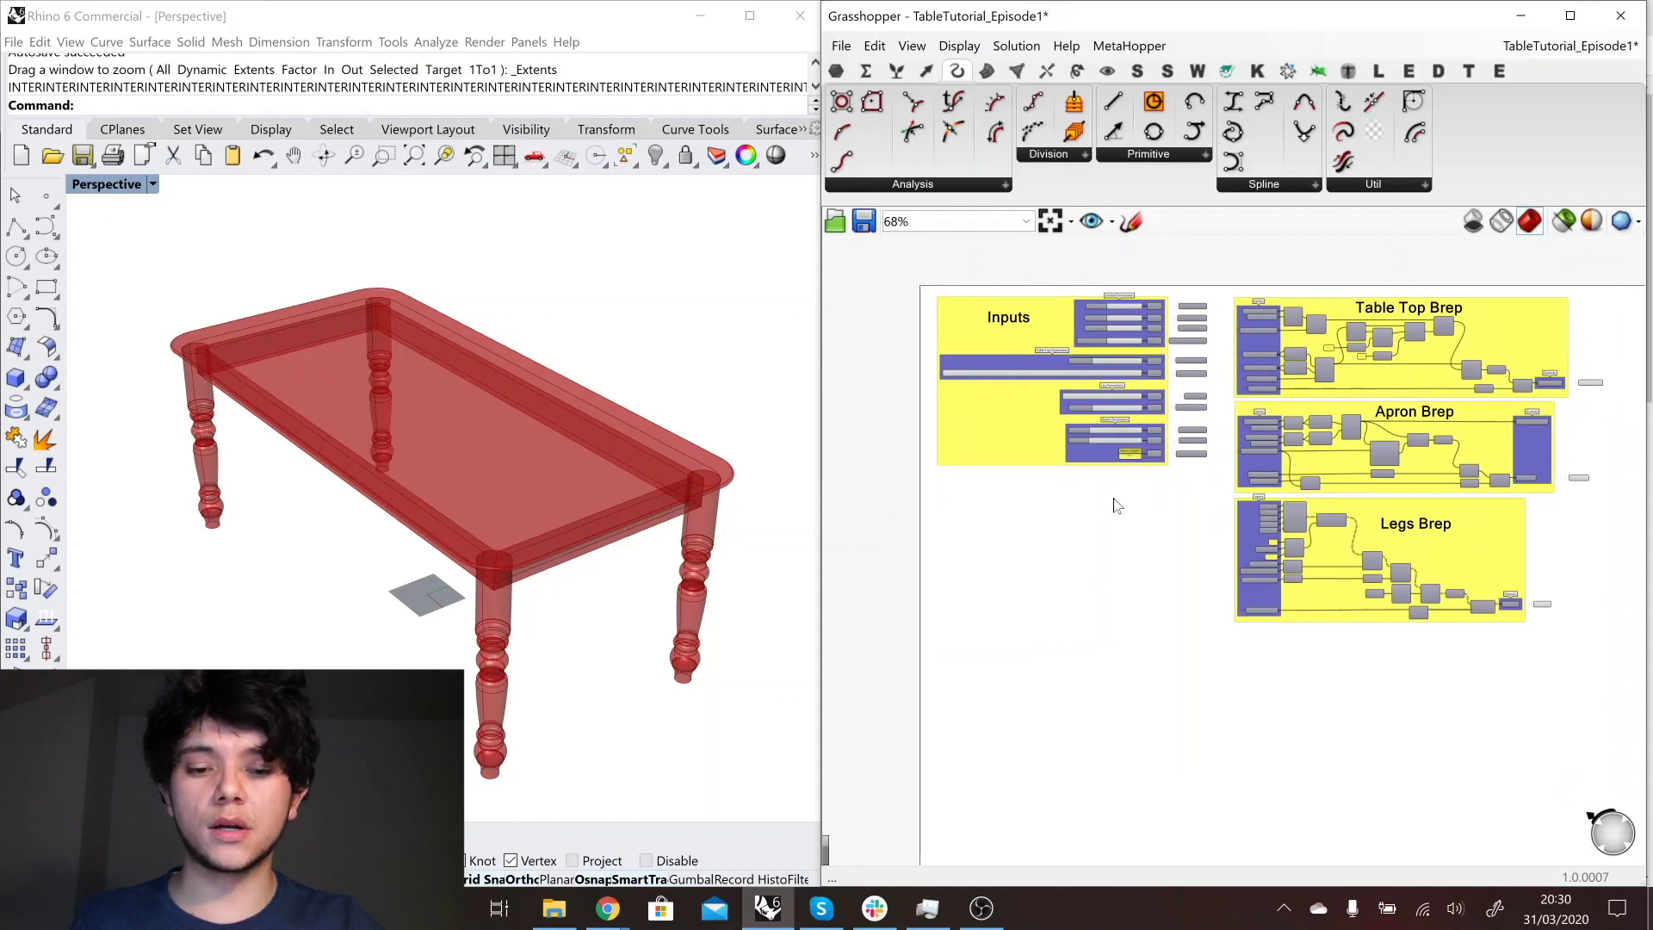
- Examine the preset options of the Table Top Profile and Leg Profile value lists in the Inputs group
scroll(1040, 318, "up", 3)
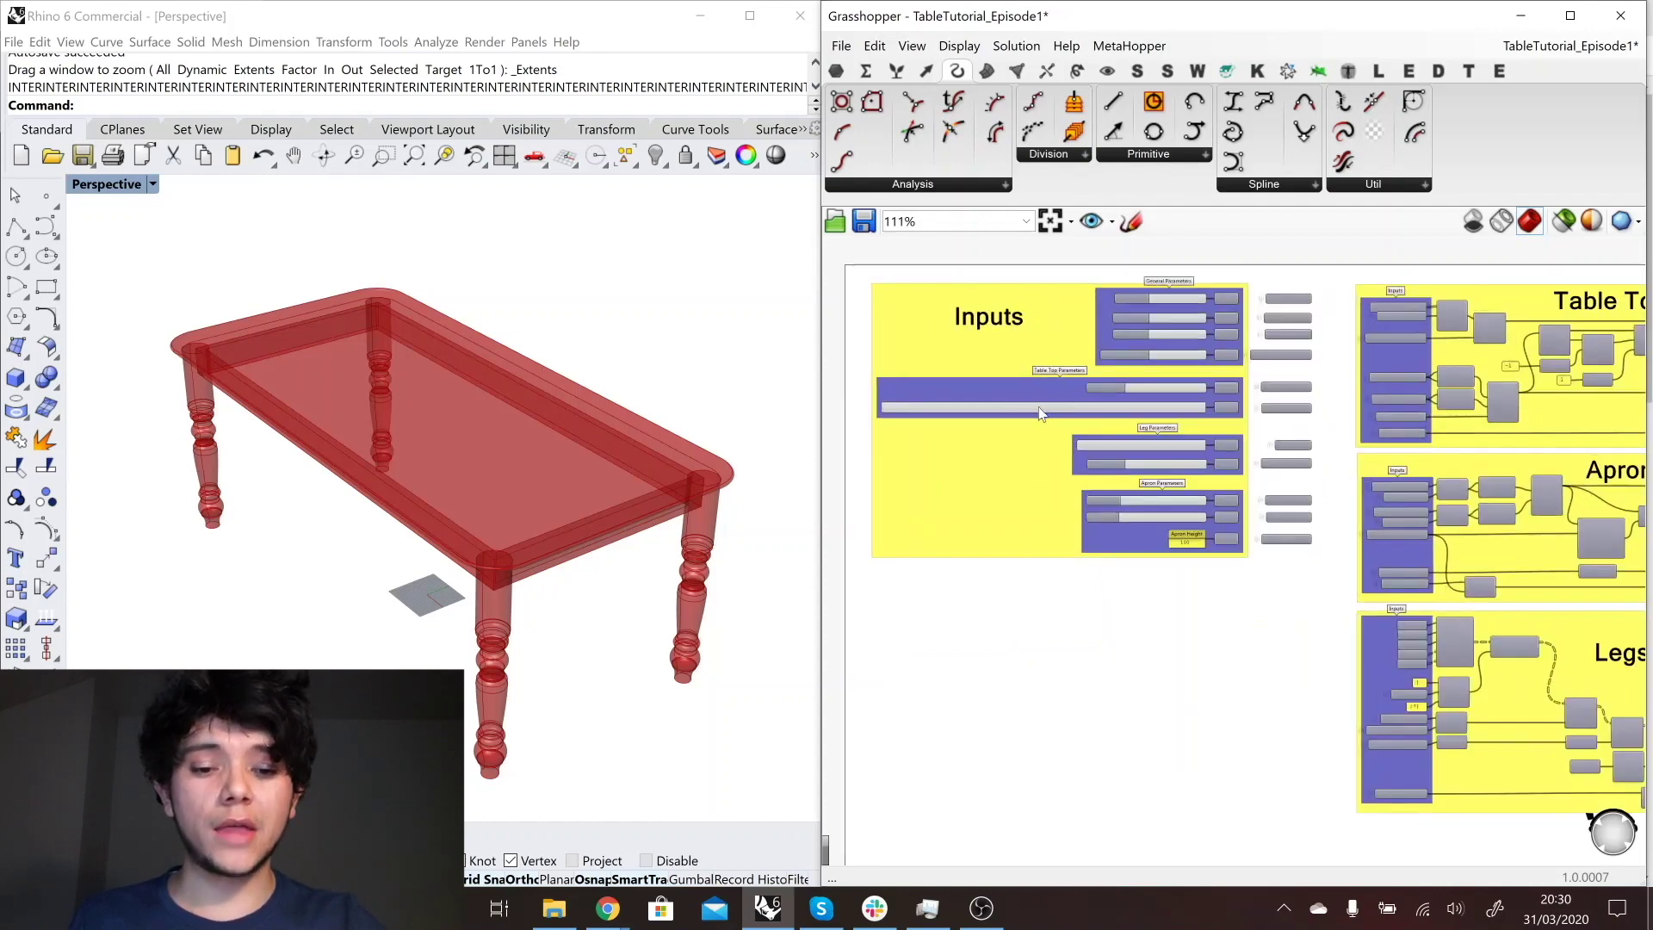
scroll(986, 411, "up", 1)
scroll(1097, 472, "up", 2)
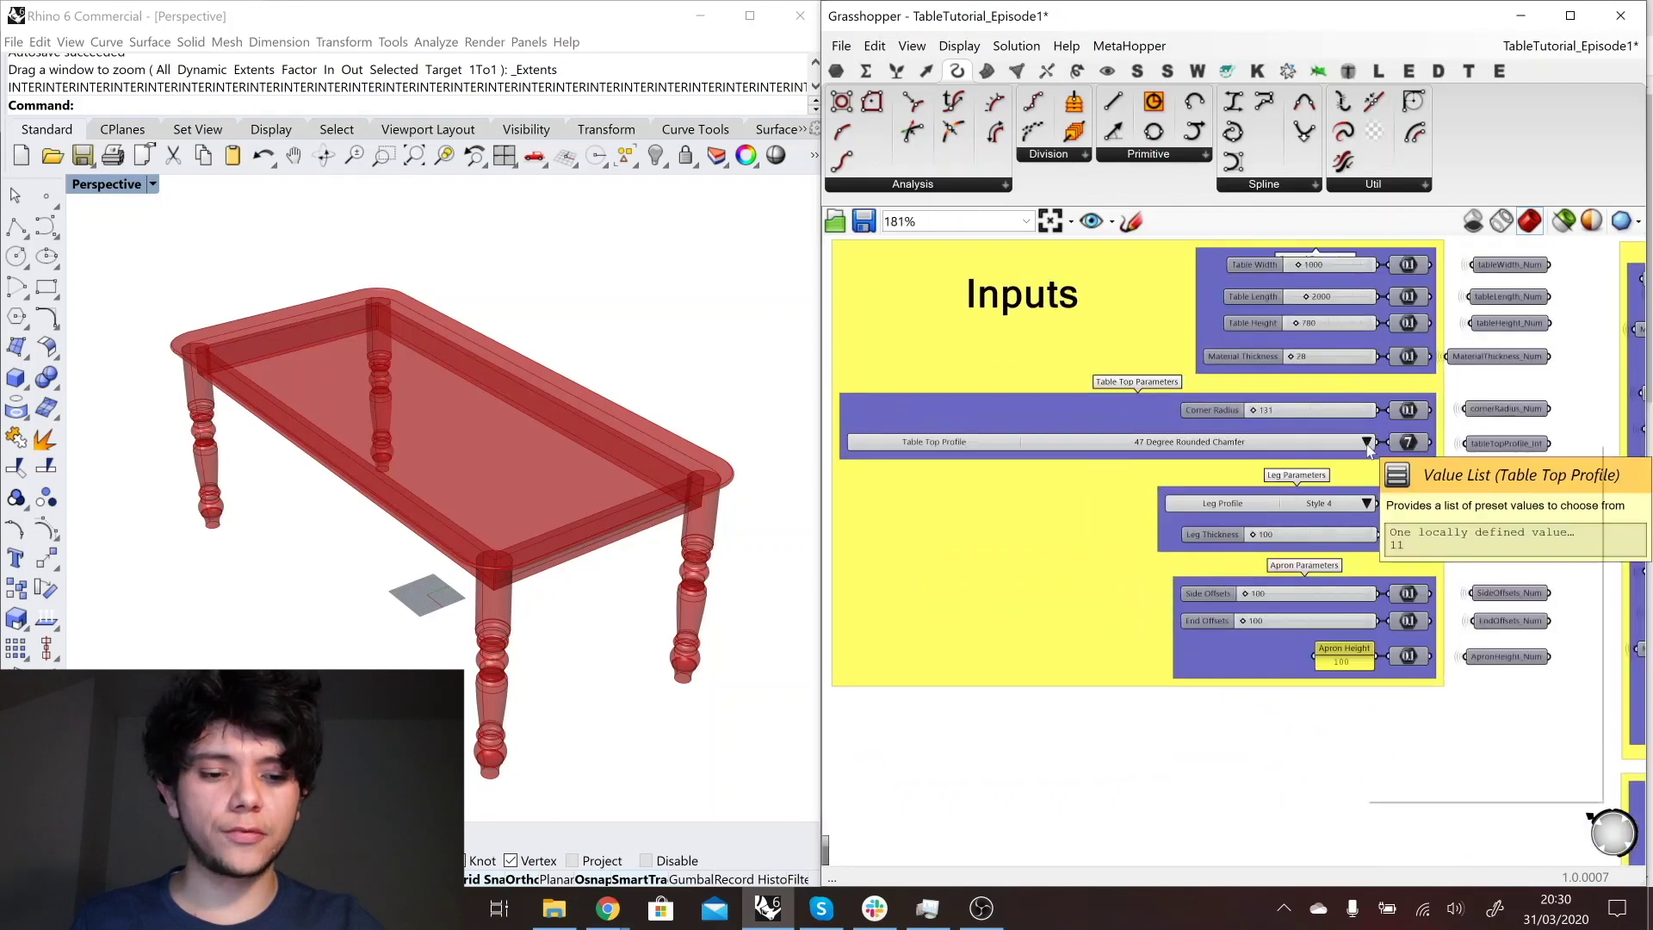
left_click(1368, 444)
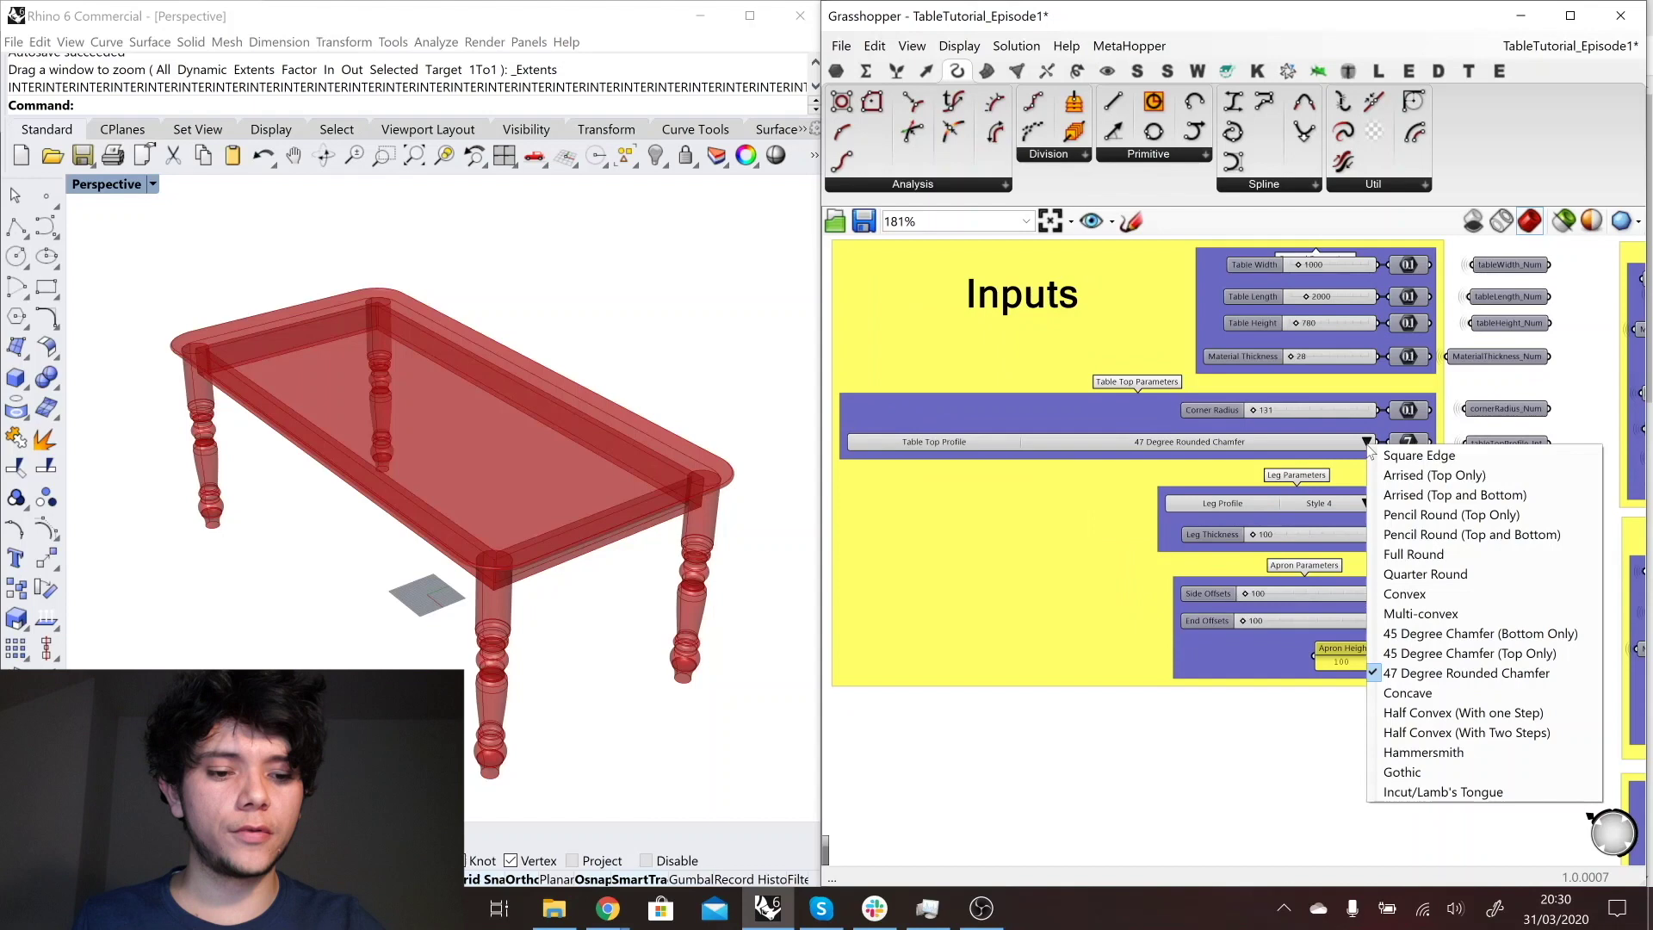
left_click(1035, 441)
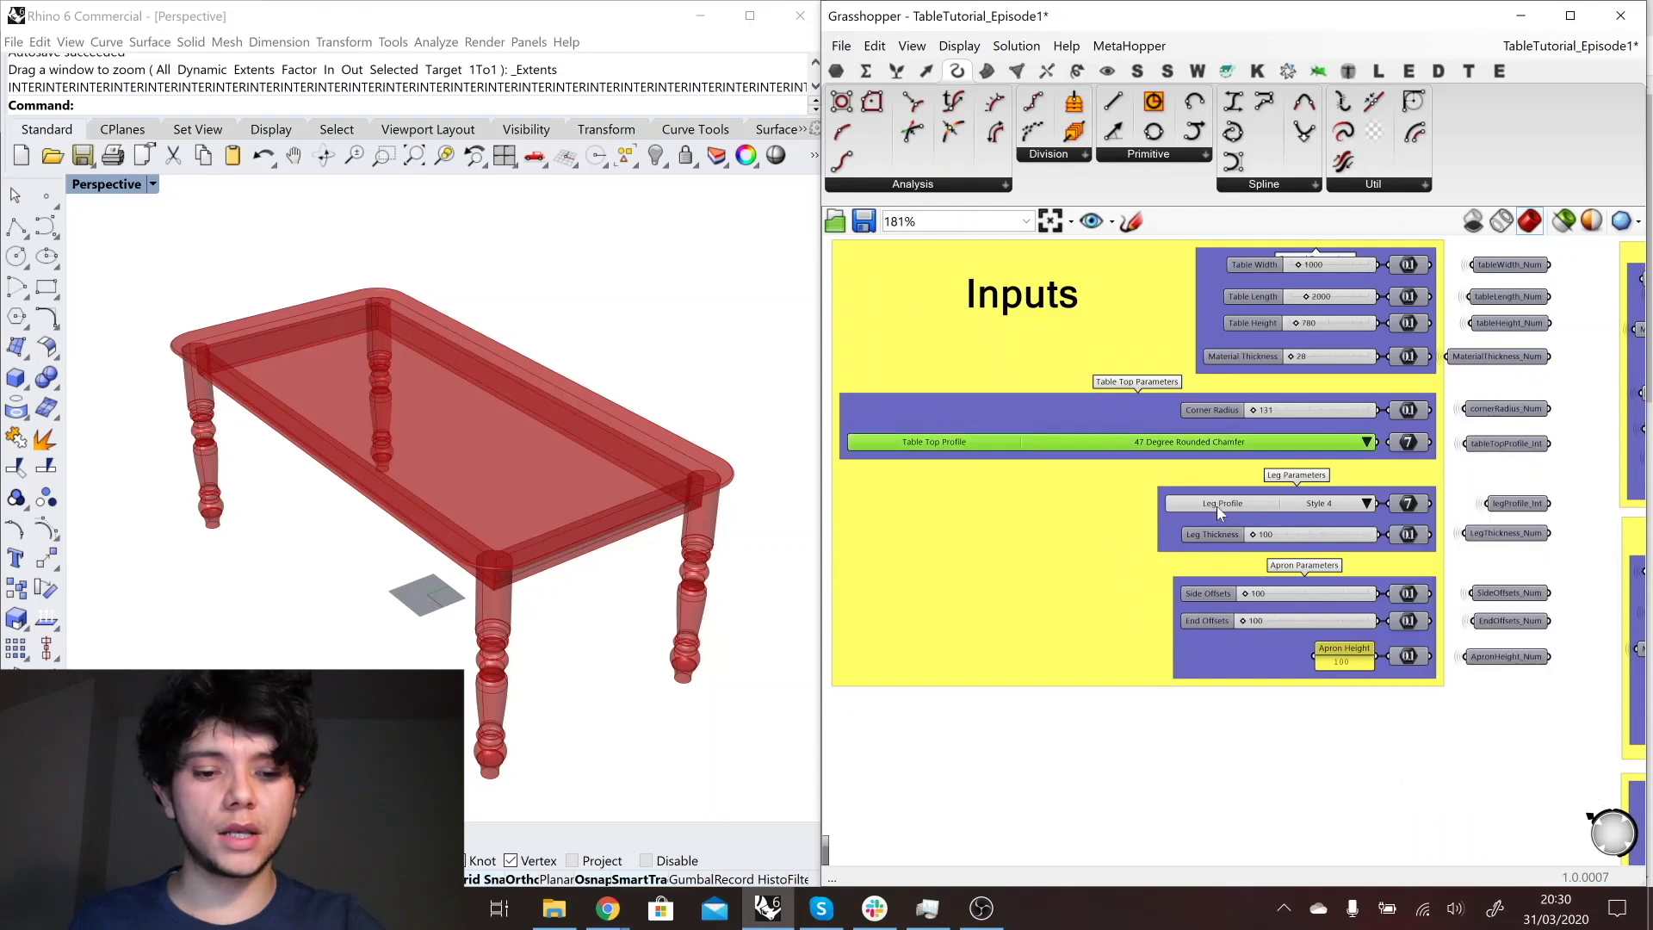
left_click(1217, 506)
left_click(1367, 443)
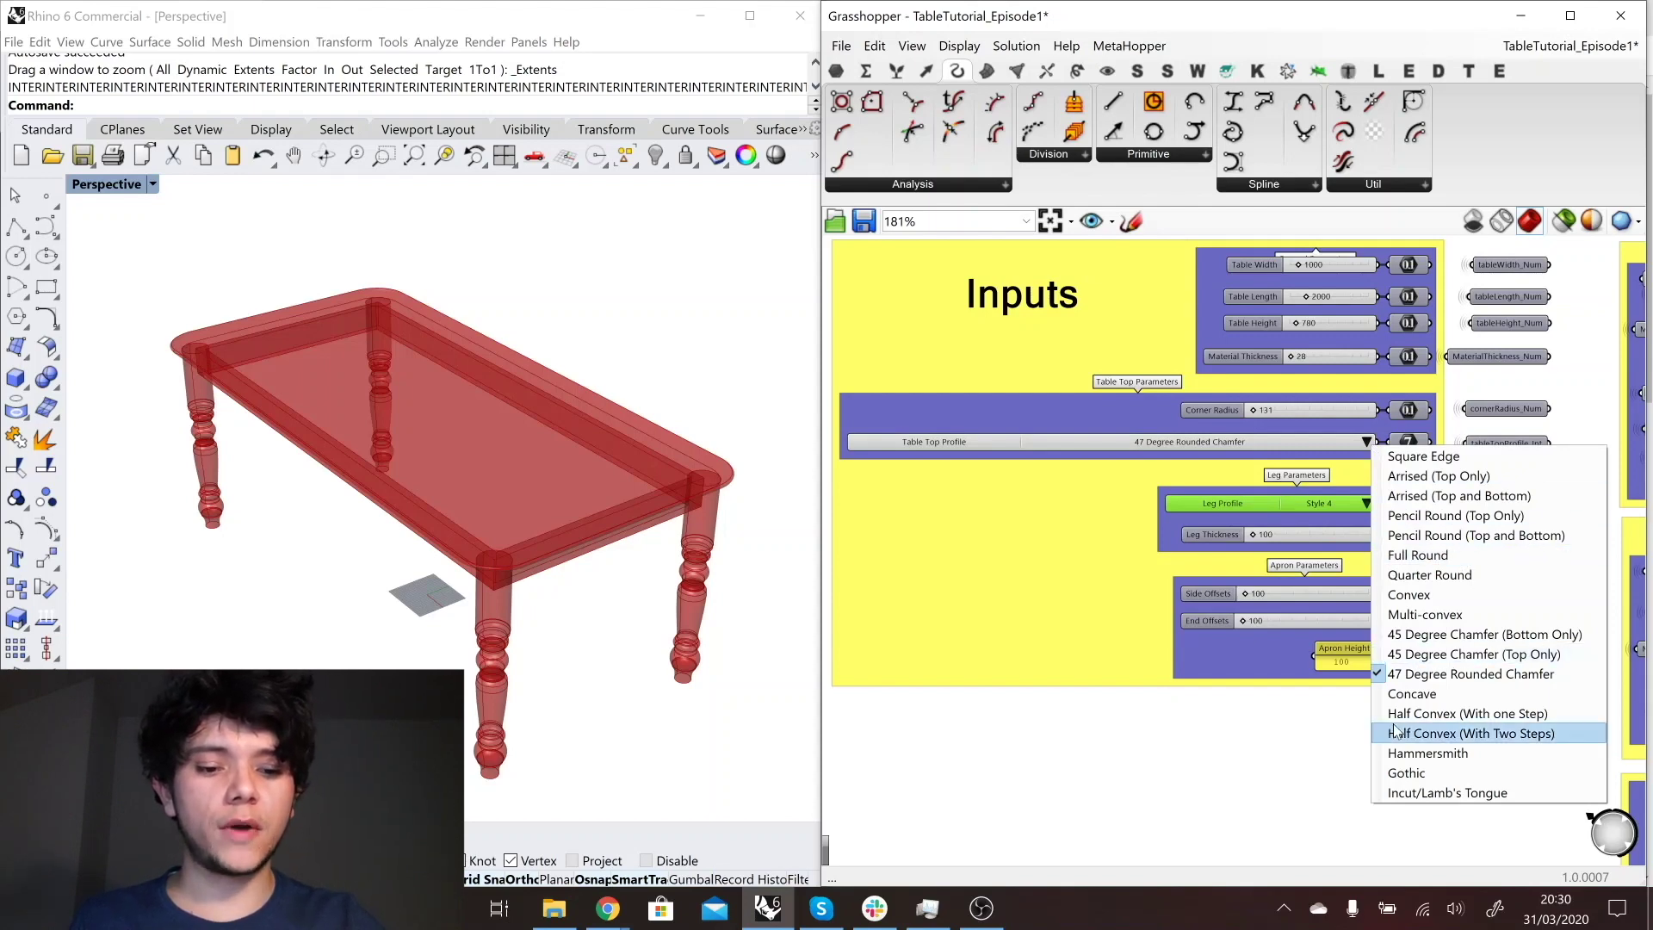
left_click(1366, 471)
left_click(1367, 504)
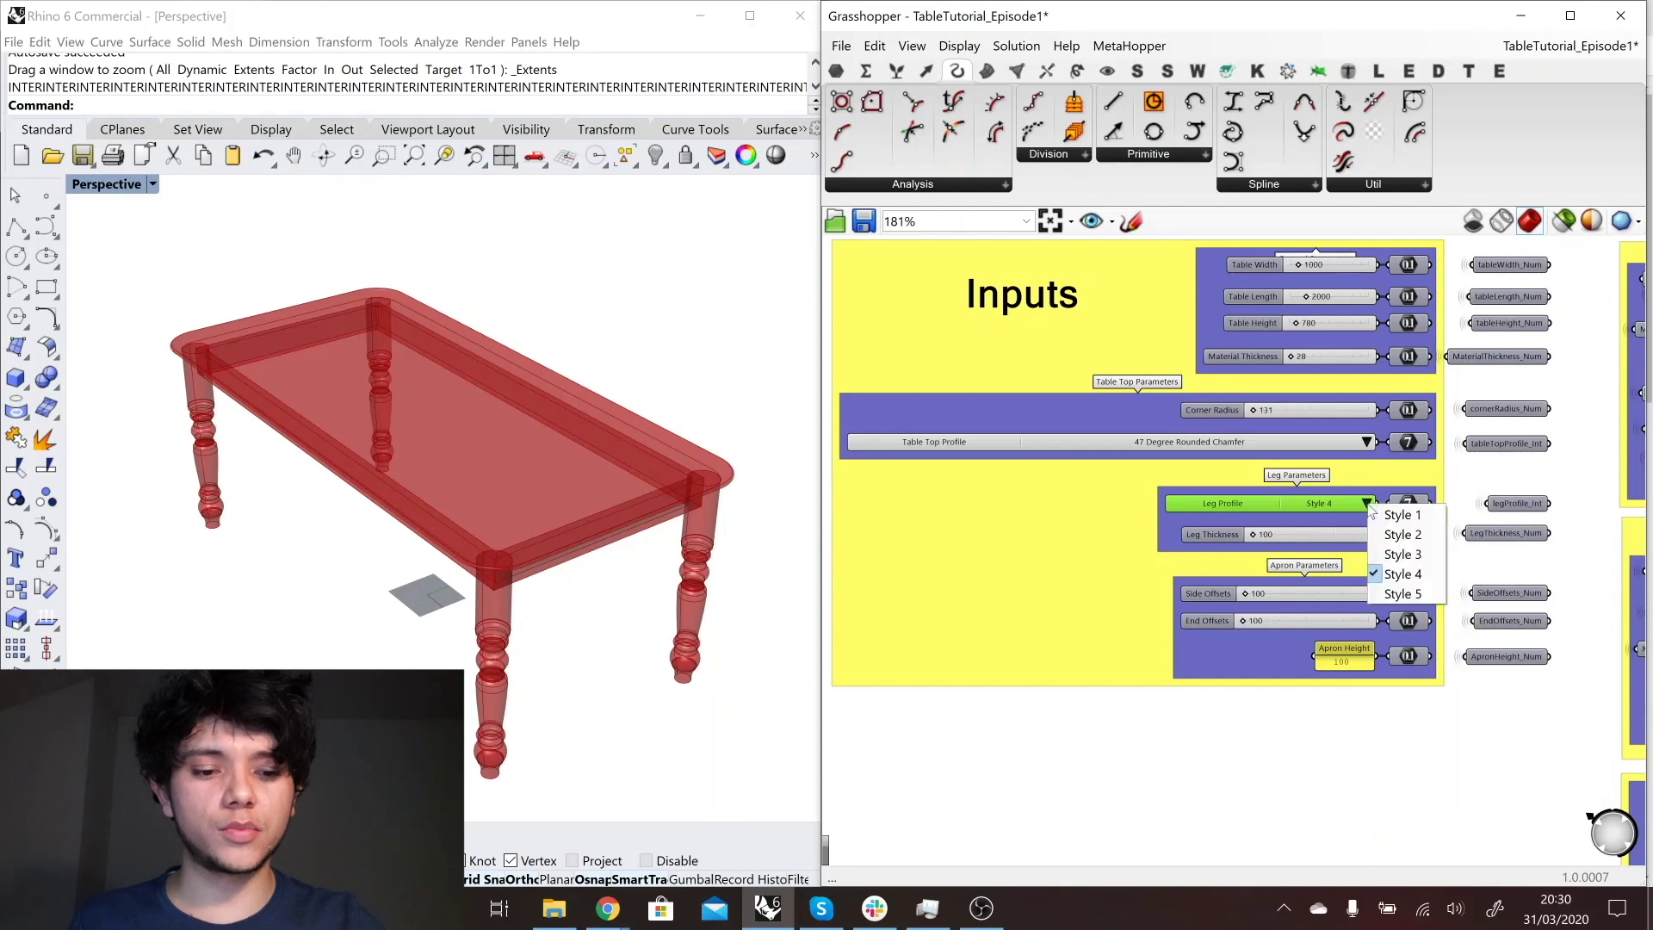
left_click(1342, 499)
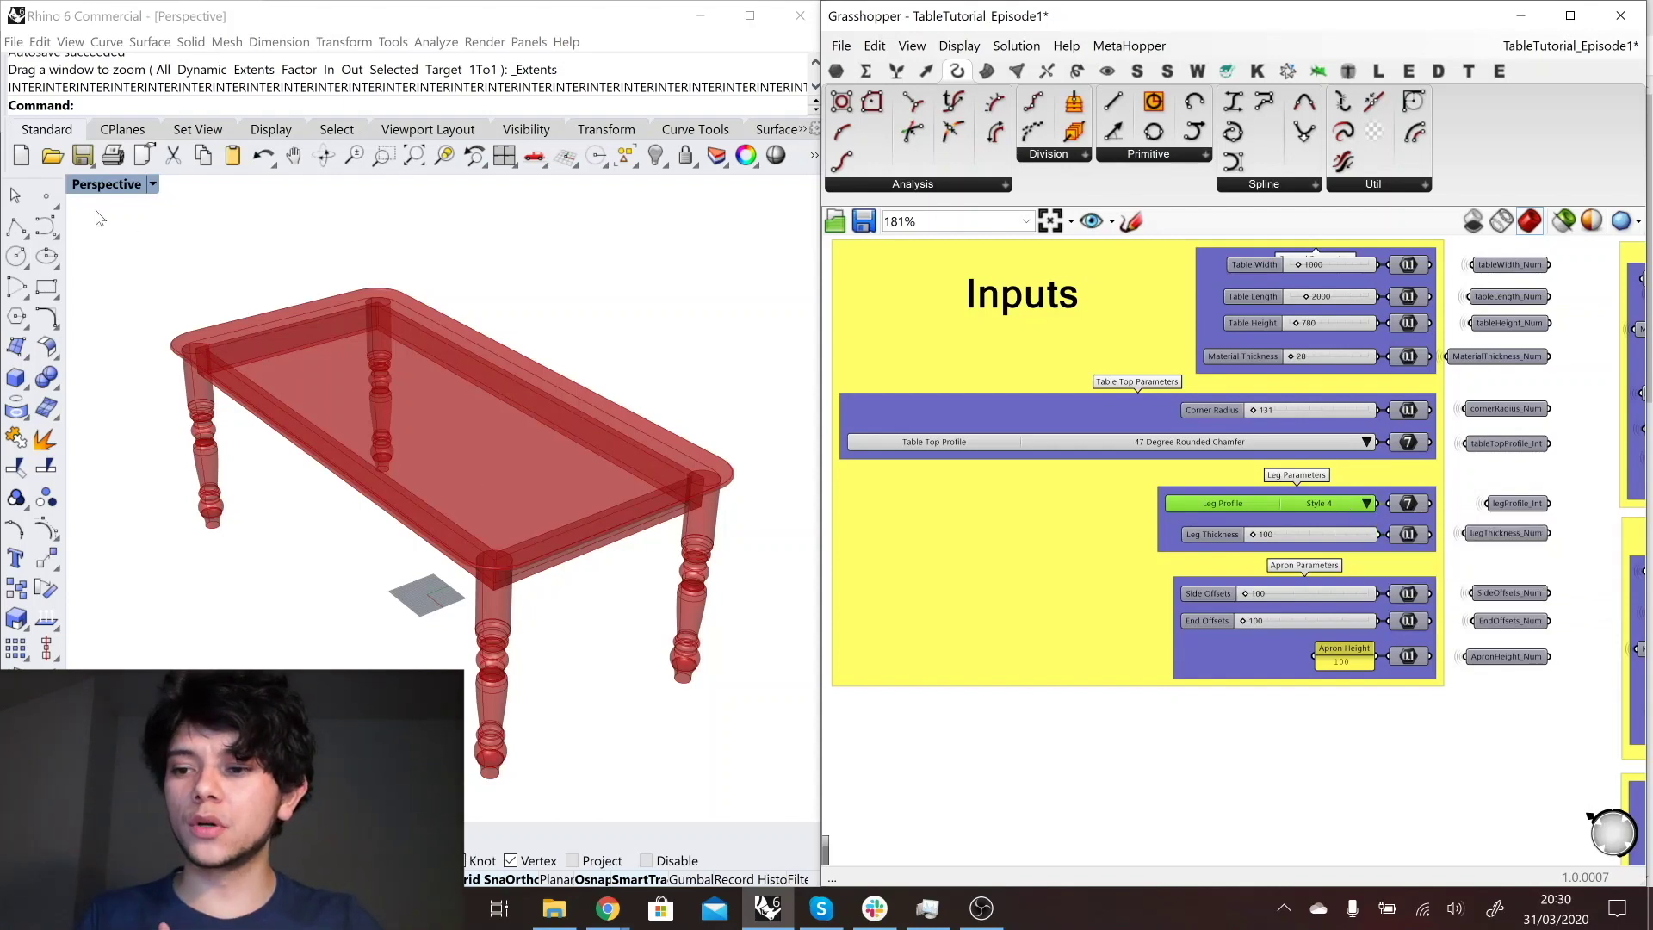
- Show the Top view in Rhino and limit the Grasshopper preview to selected objects
double_click(99, 186)
double_click(86, 186)
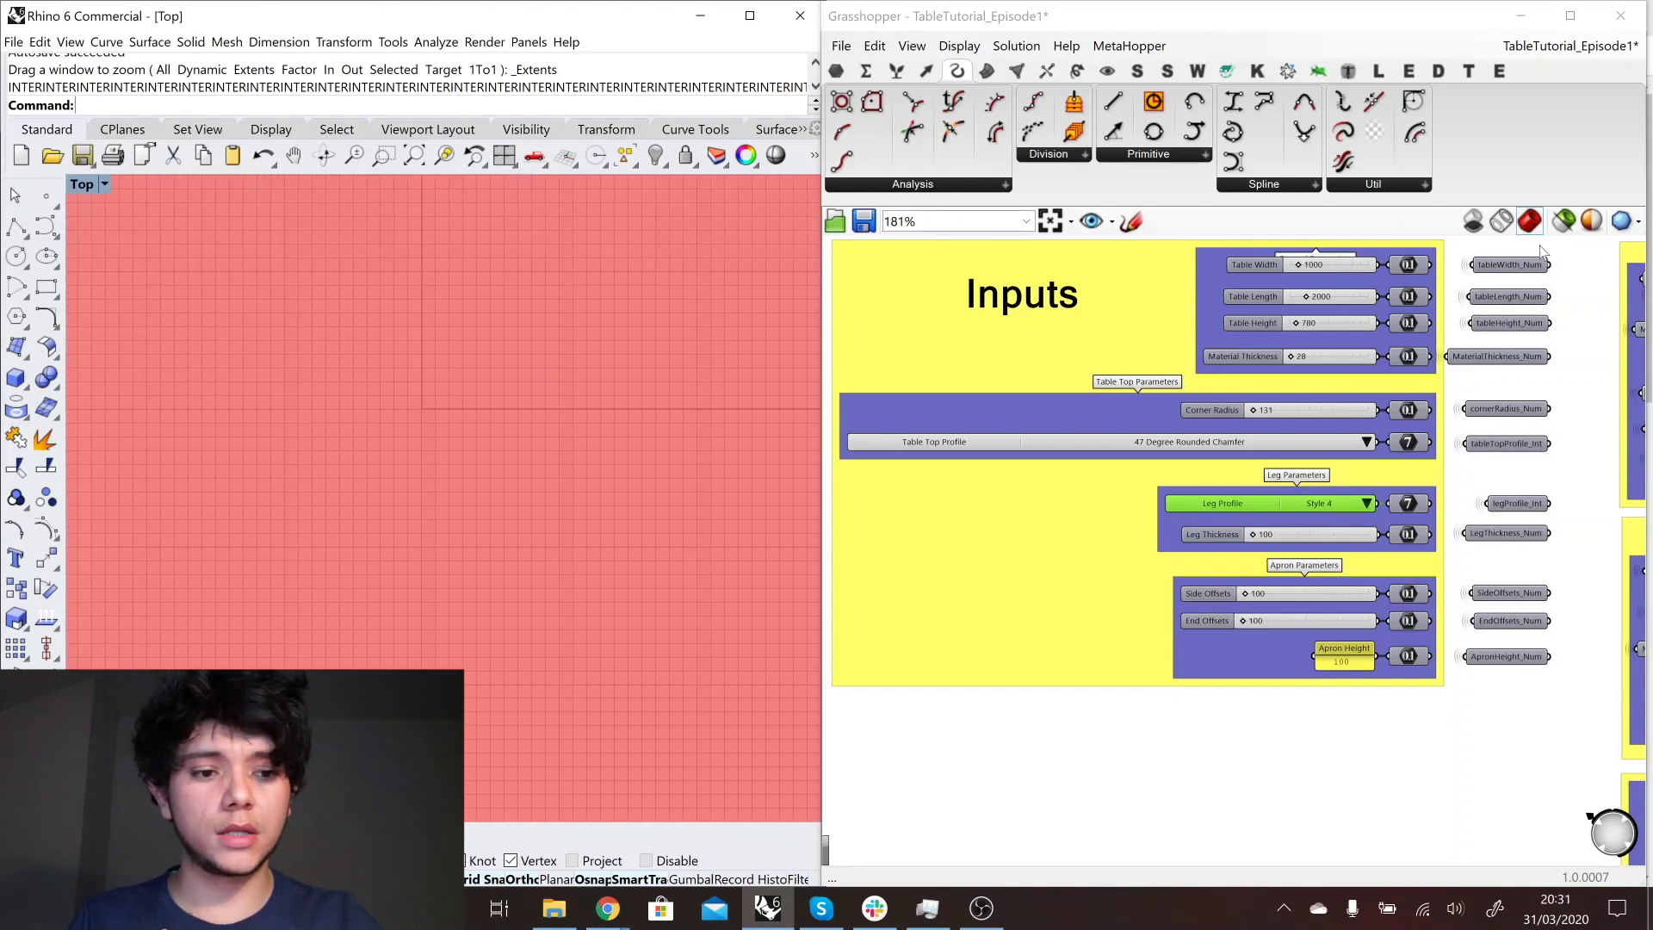
left_click(1564, 222)
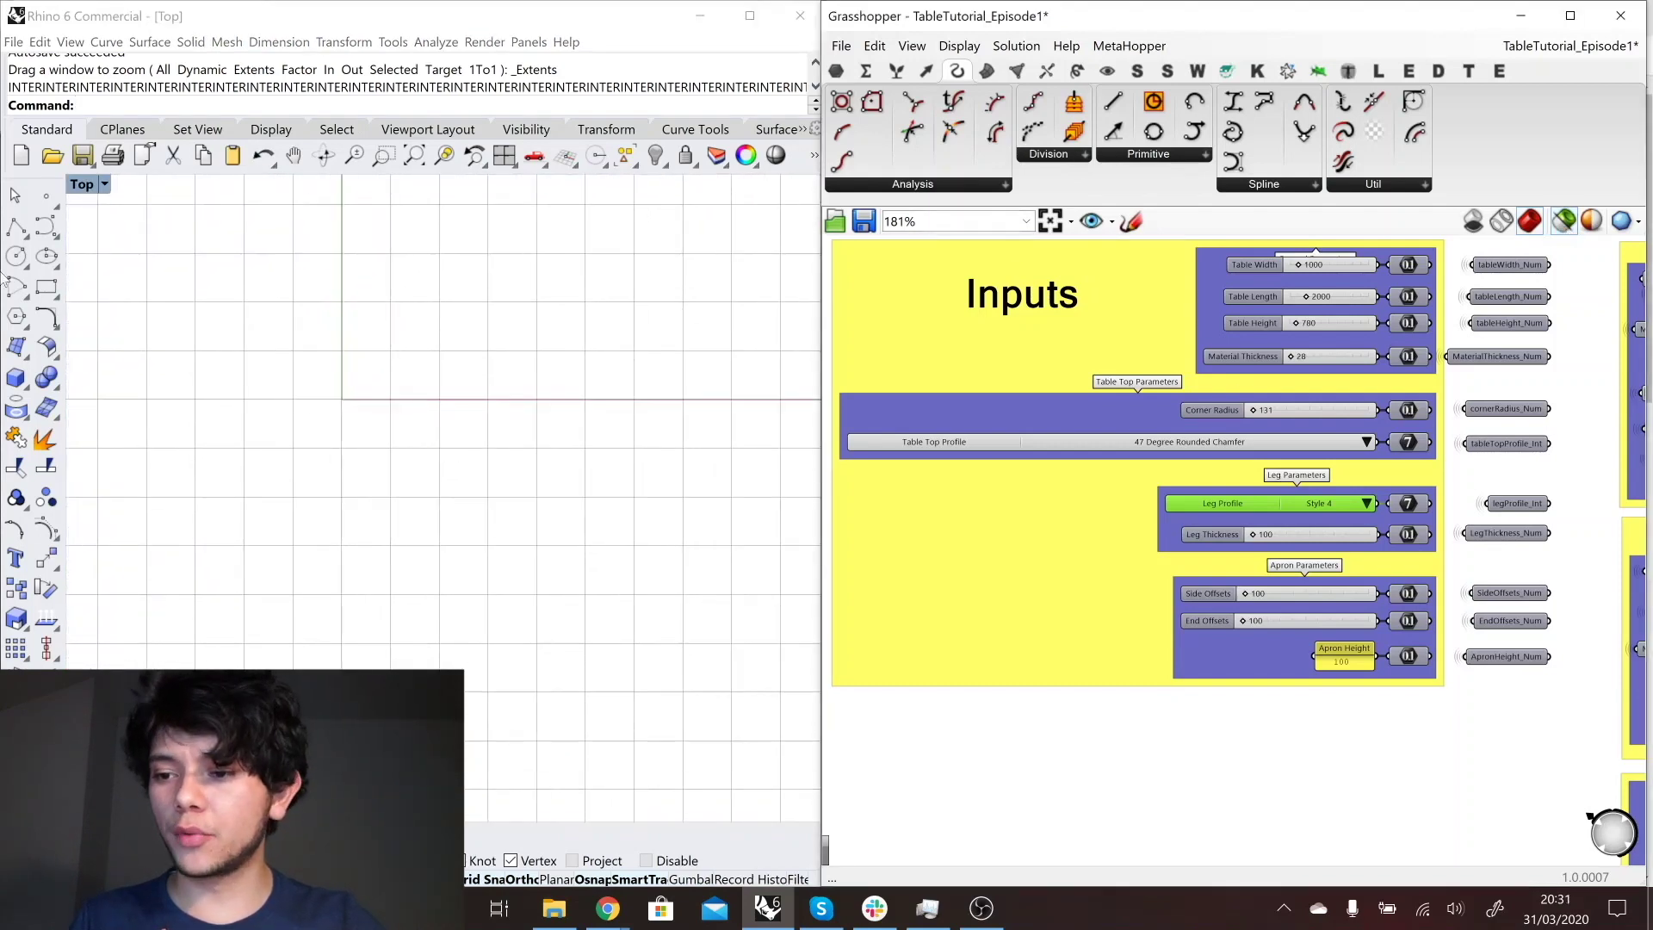
- Draw an open two-segment V-shaped polyline just below the X axis near the origin, with its tip on the Y axis
left_click(10, 225)
scroll(229, 369, "up", 2)
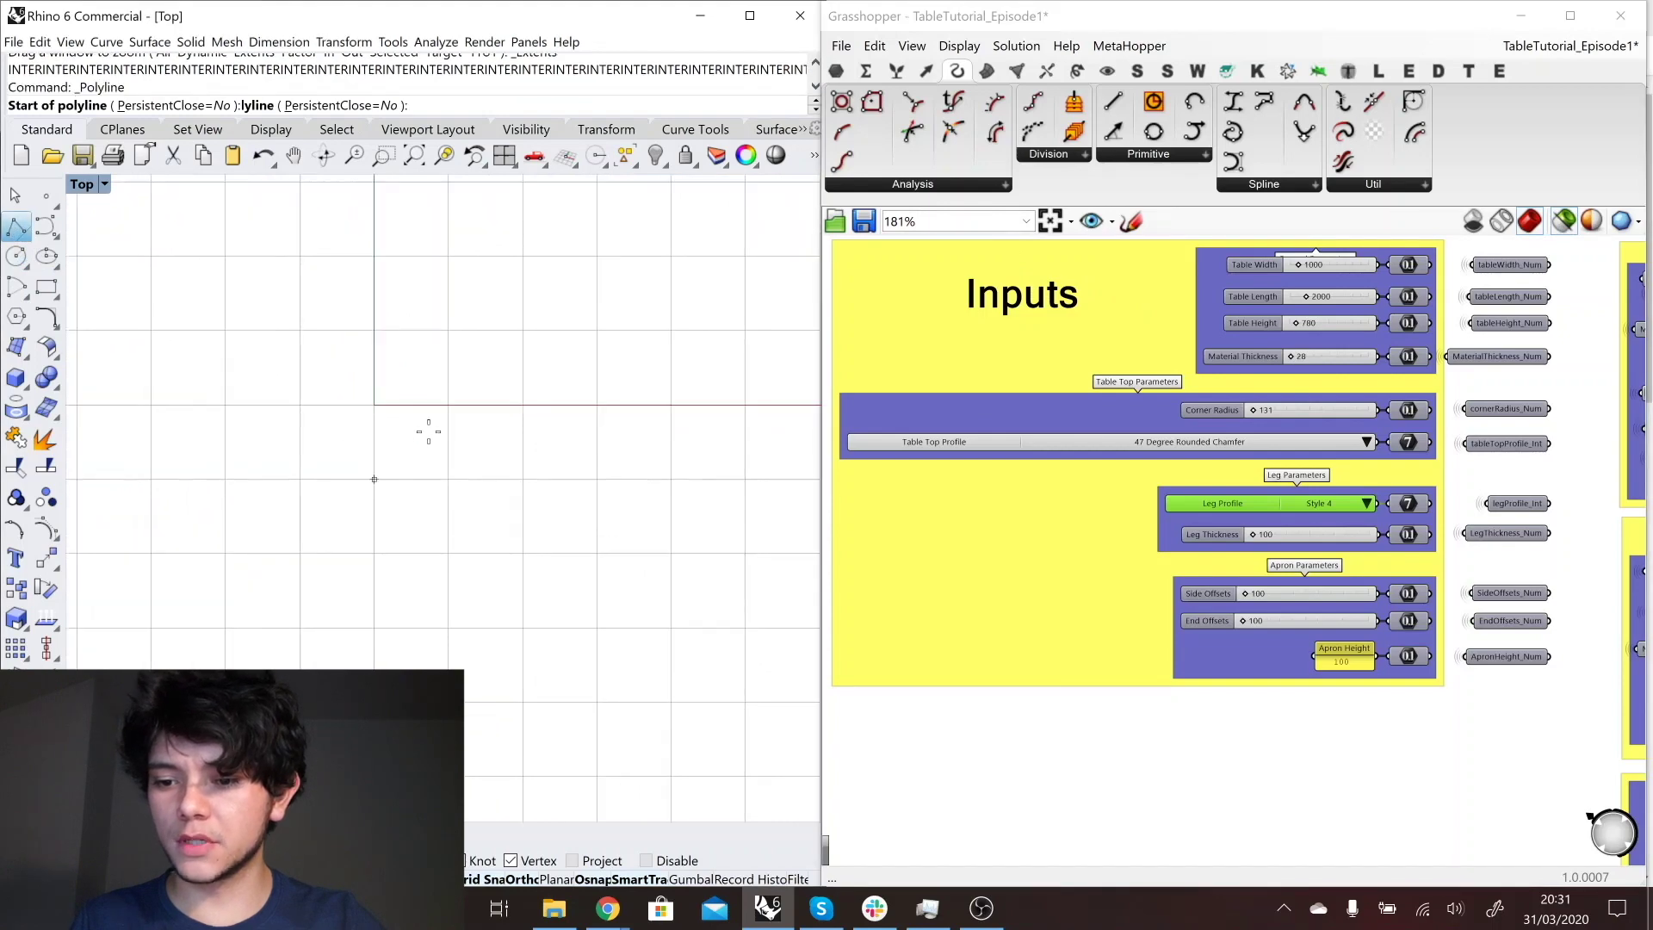
left_click(448, 404)
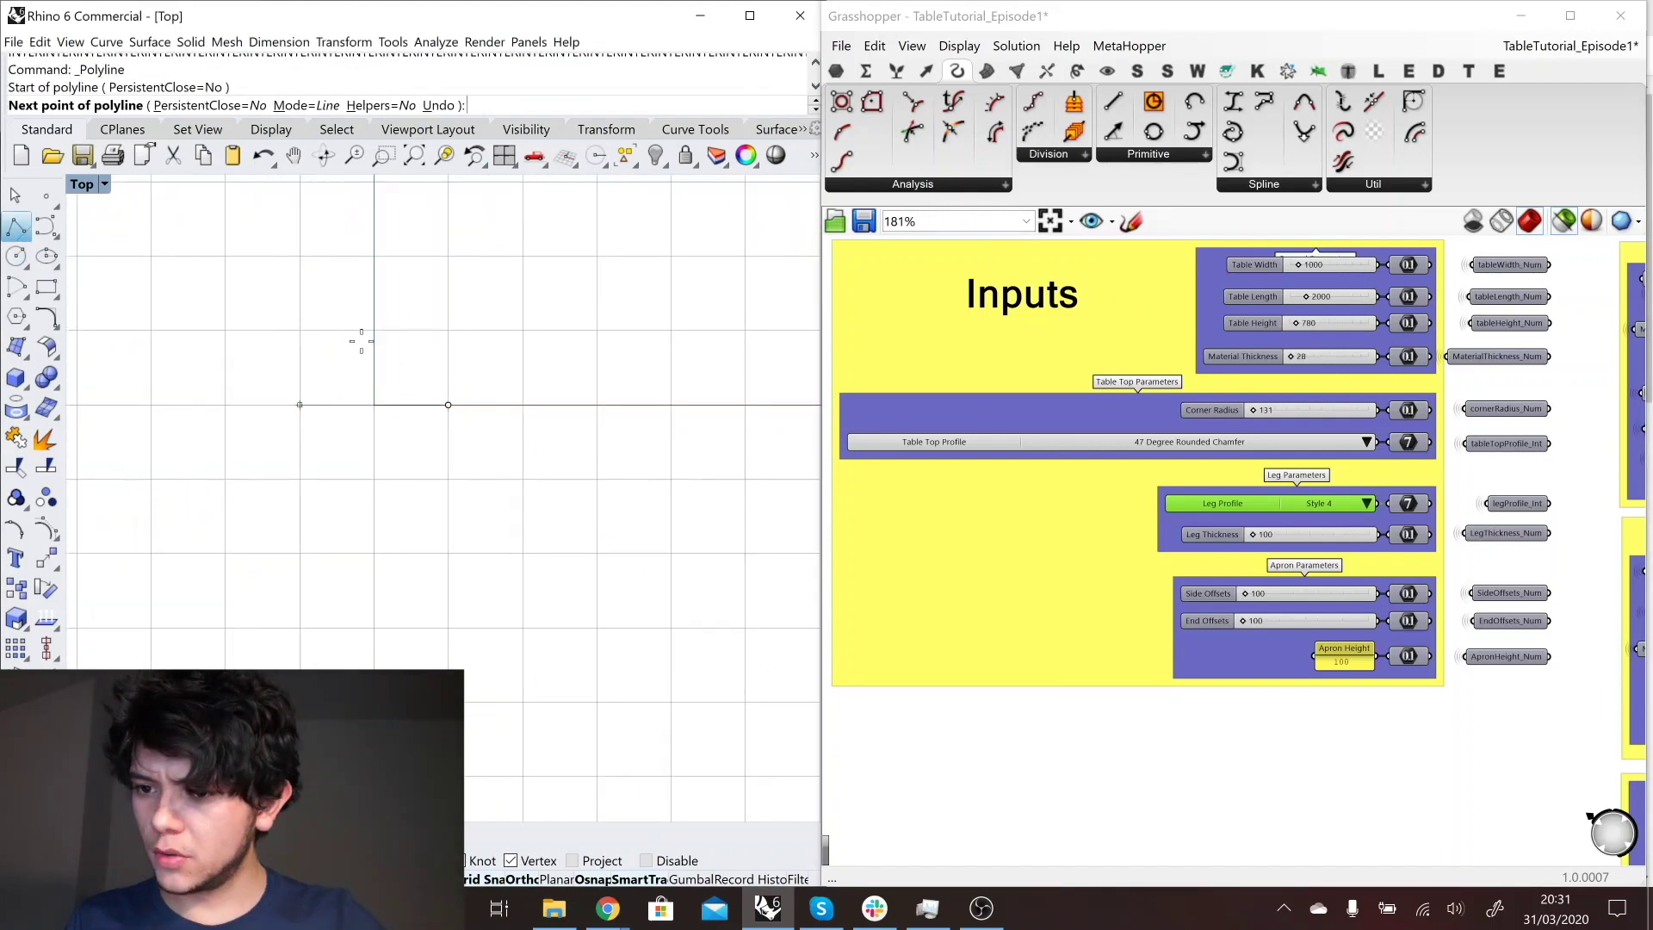
left_click(374, 444)
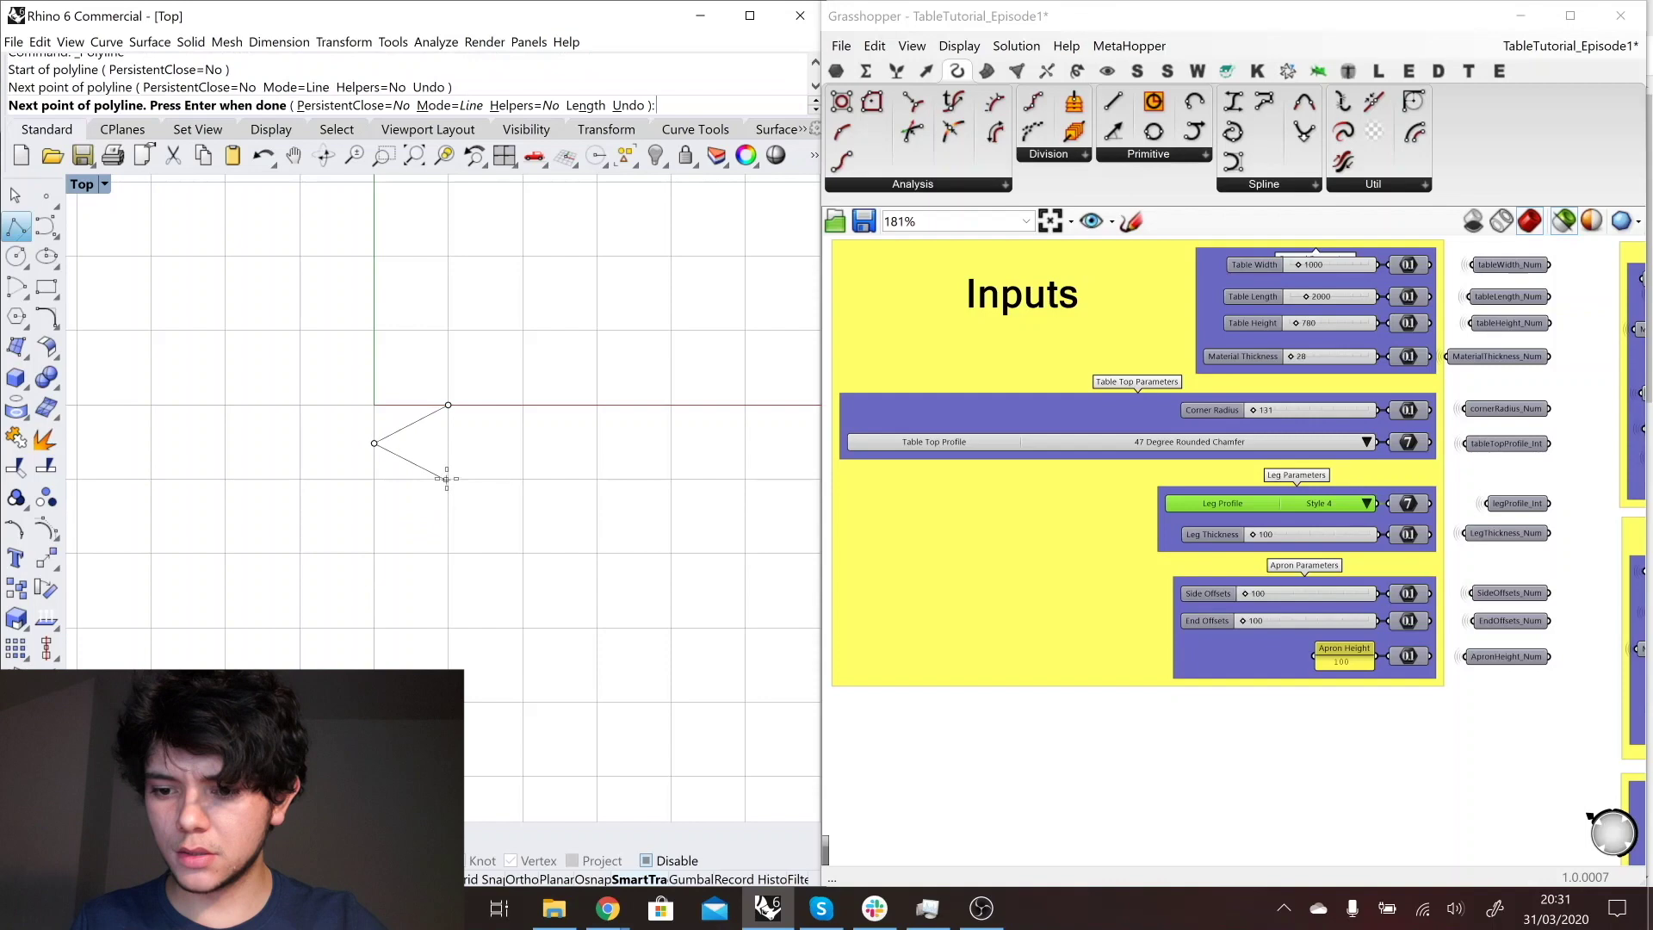
left_click(447, 481)
key("Return")
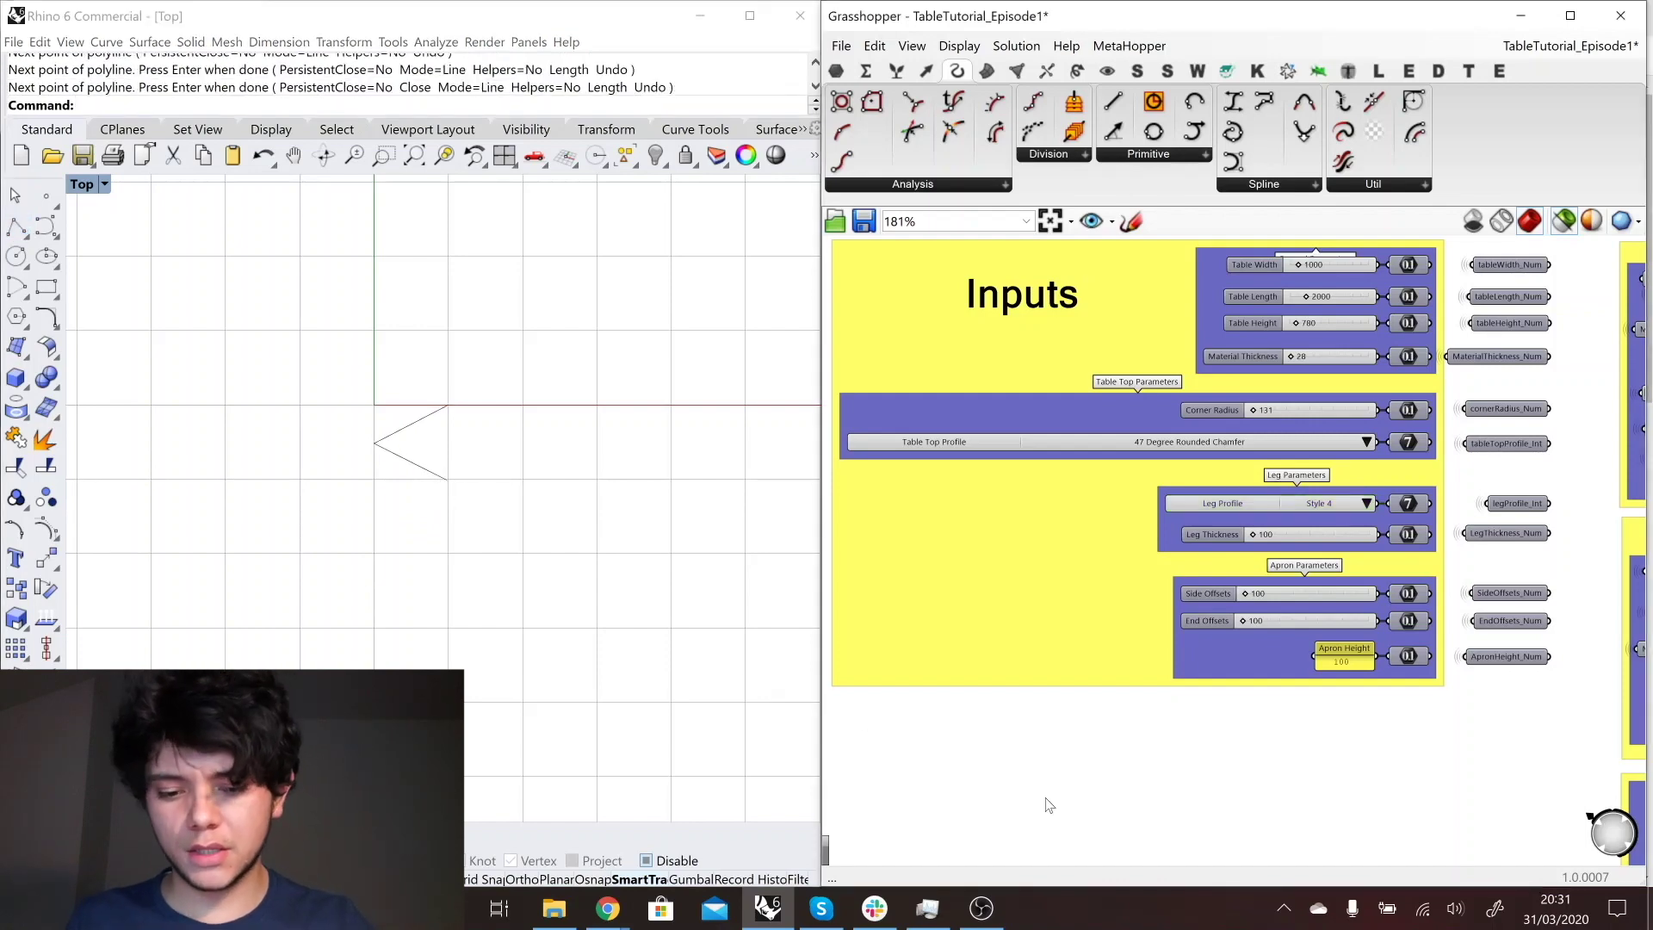
- Add a Curve parameter below the Inputs group and reference the V-shaped polyline in it
double_click(1047, 802)
type("curve")
key("Return")
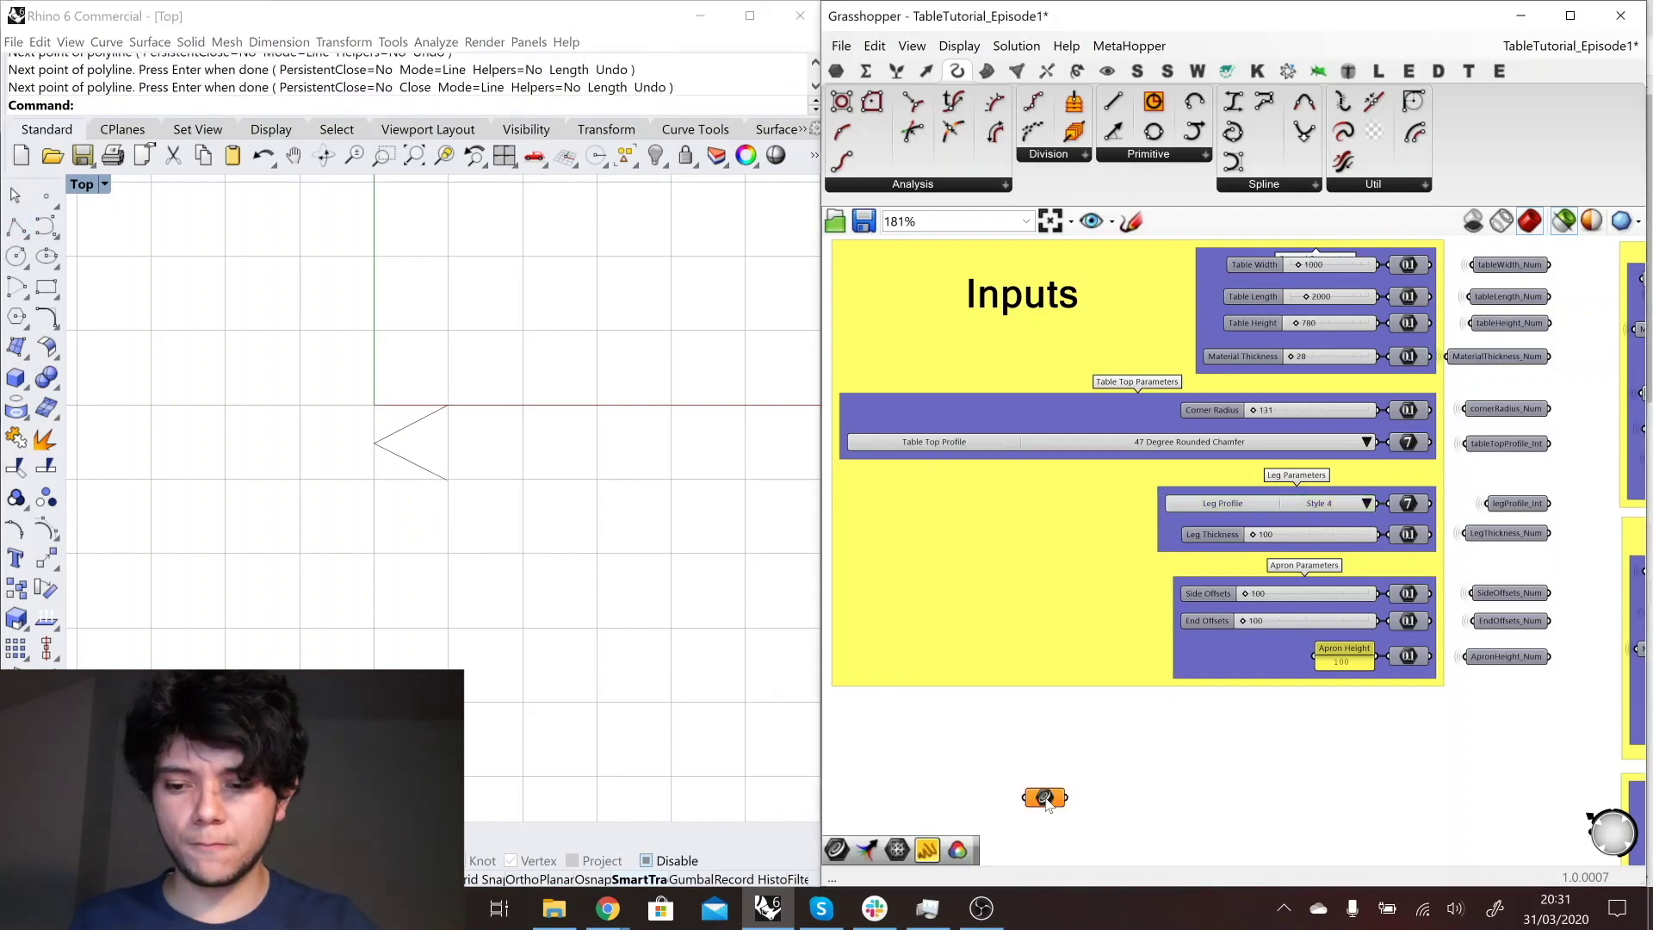
right_click(1040, 796)
left_click(1130, 754)
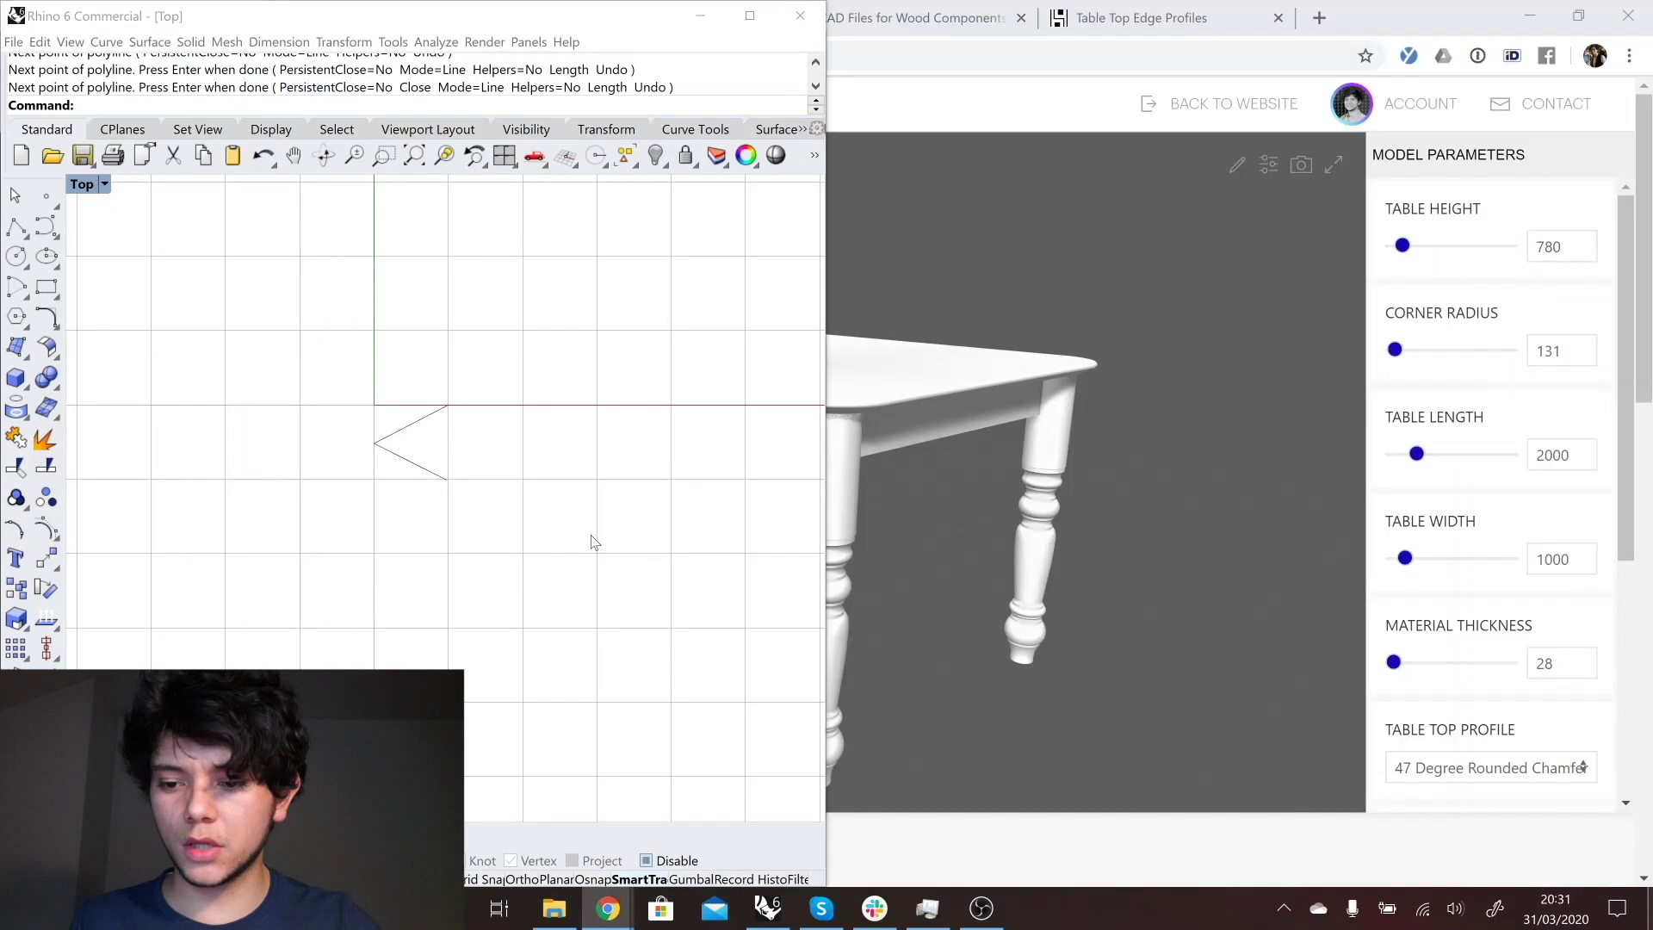
left_click(405, 466)
- Move the Curve parameter into the Table Top Brep group, beside the MaterialThickness_Num input
scroll(1211, 556, "down", 5)
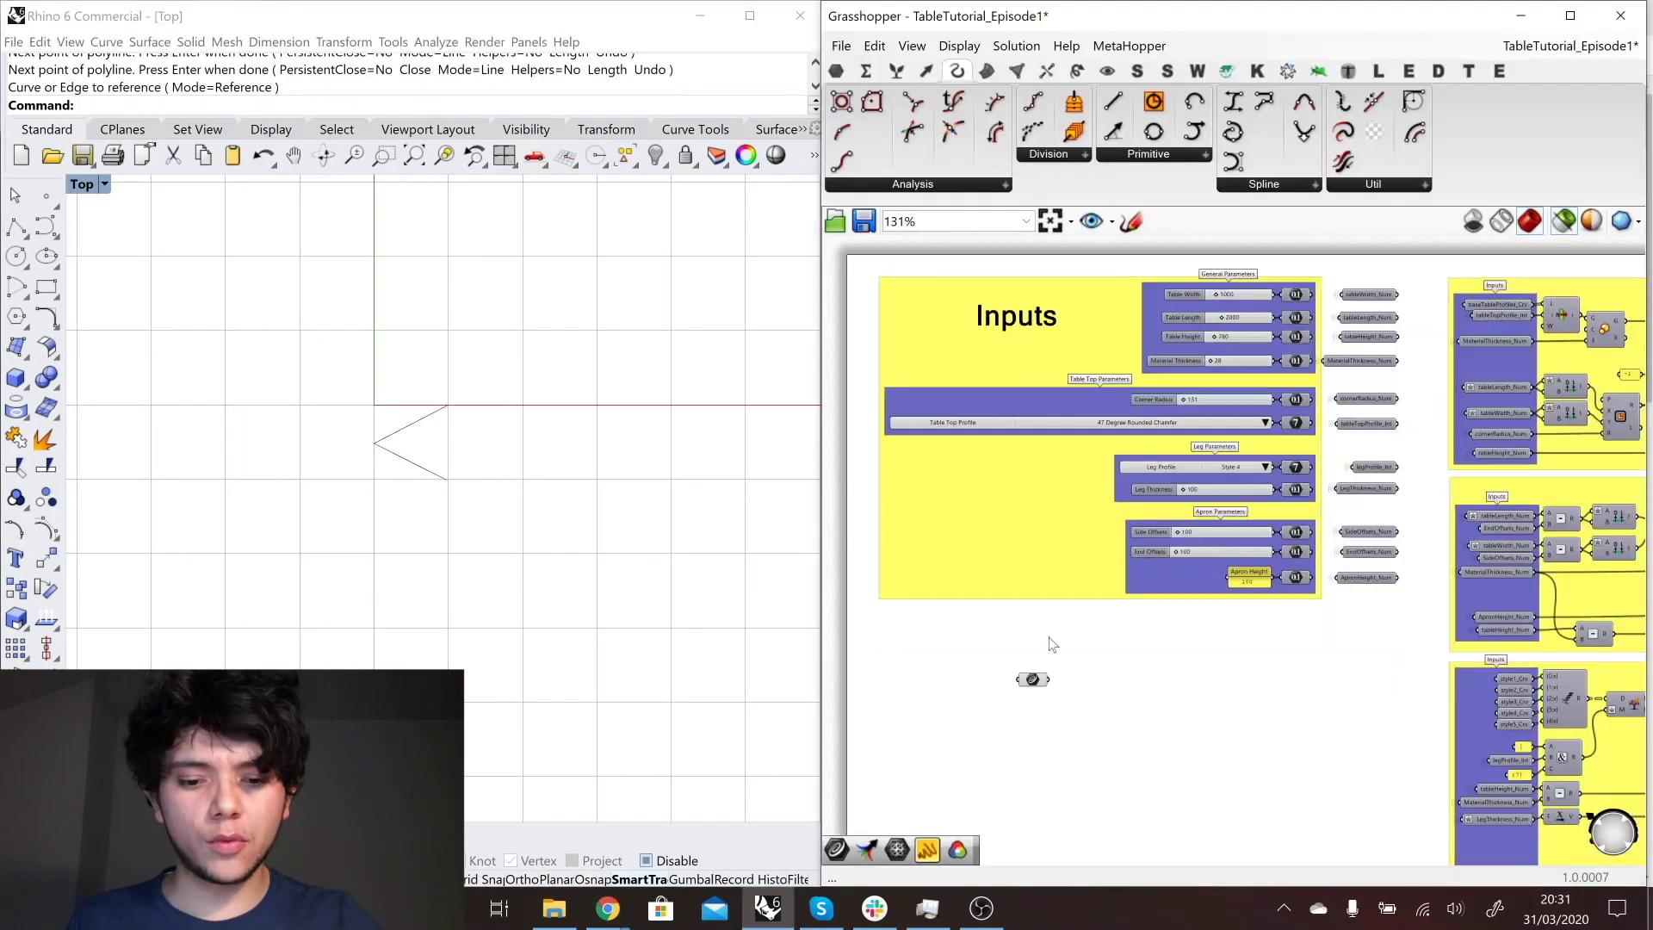
scroll(1102, 427, "up", 3)
key("ctrl+x")
scroll(1102, 427, "up", 2)
key("ctrl+v")
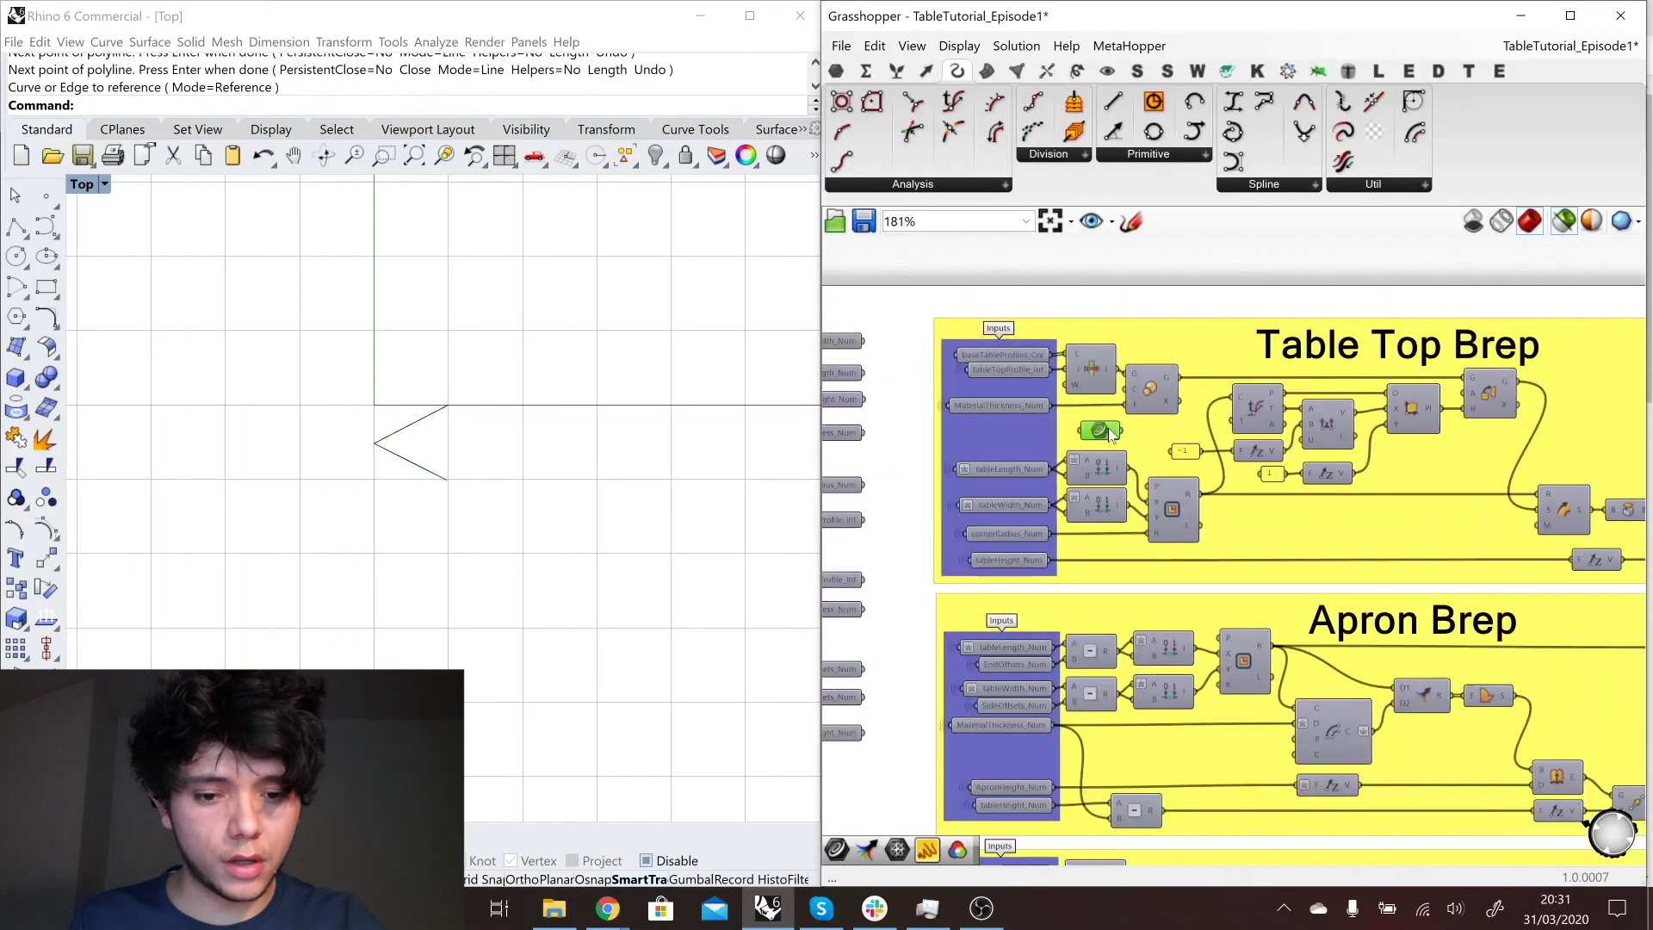
- Feed the Curve parameter into the Table Top Brep group's Scale component in place of the listed profile and preview the whole definition
left_click_drag(1103, 428, 1096, 299)
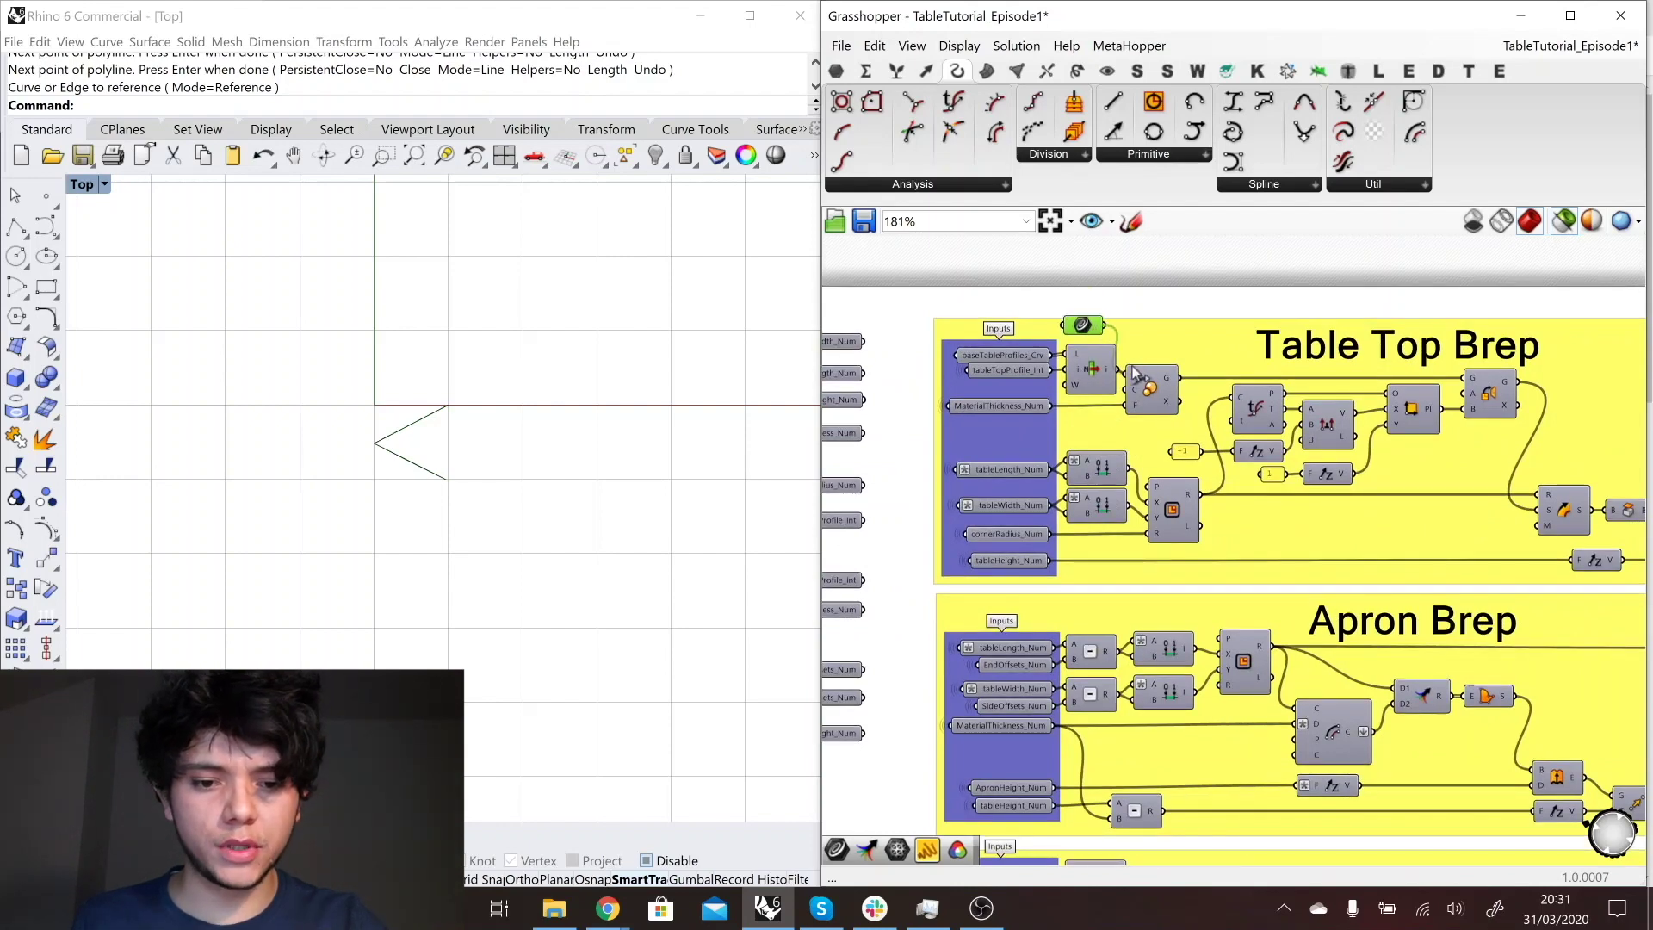
left_click(1565, 225)
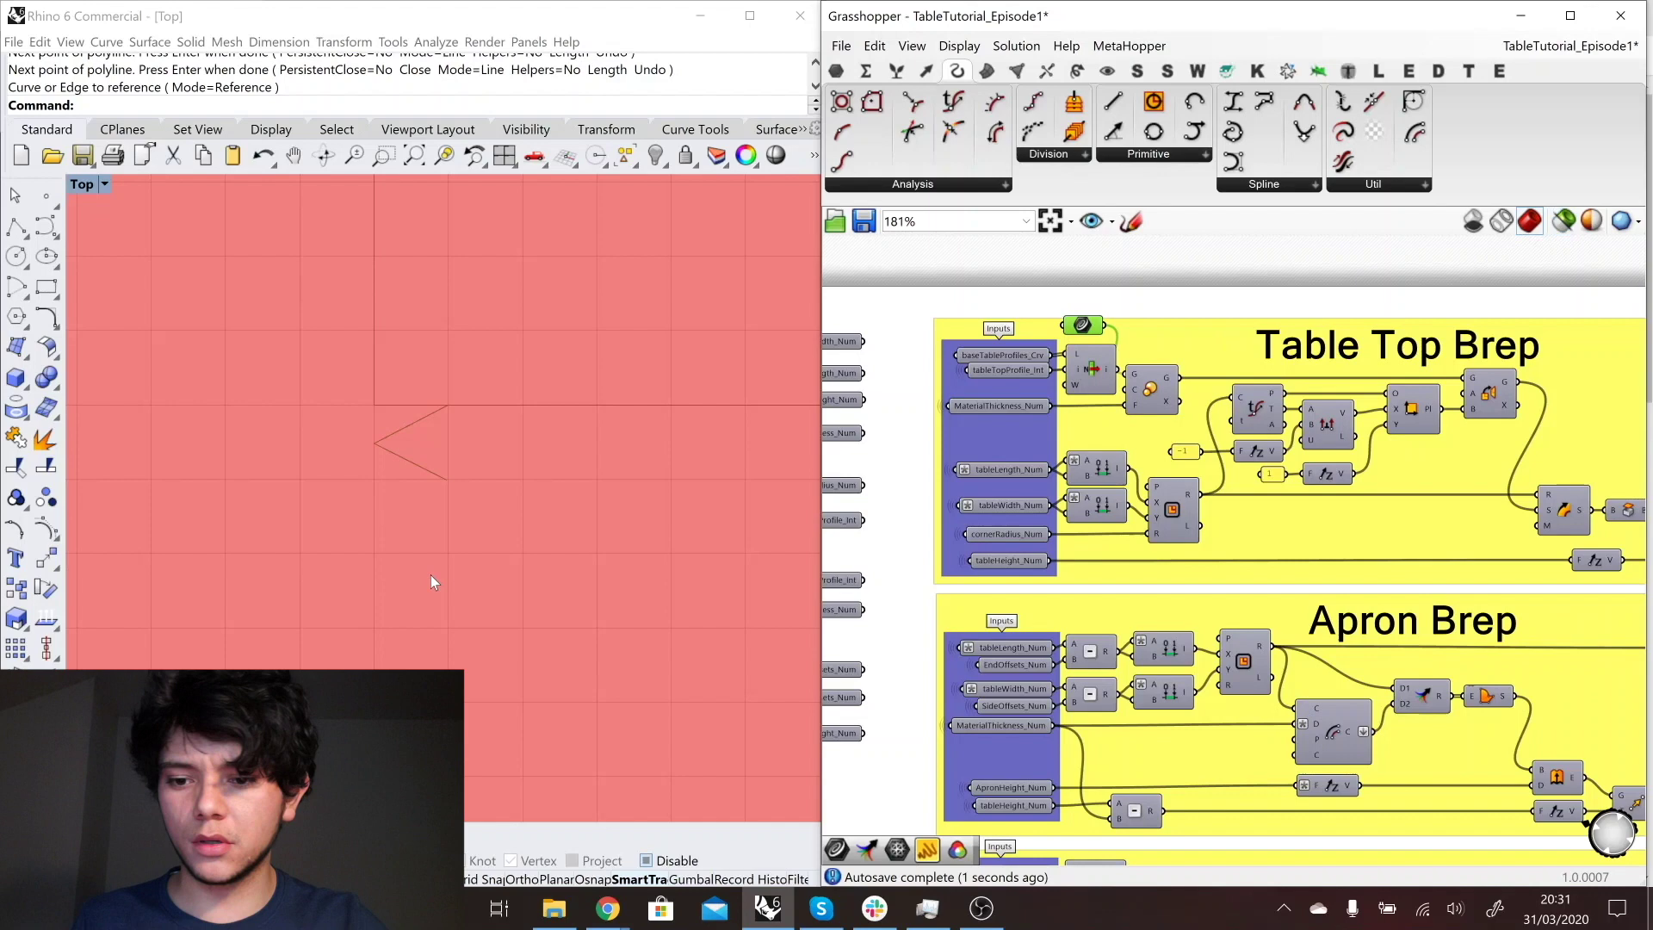
- Examine the table top's V-shaped edge up close in Rhino's Perspective view
double_click(82, 184)
double_click(490, 184)
right_click_drag(284, 448, 106, 354)
scroll(258, 386, "up", 3)
scroll(106, 360, "up", 5)
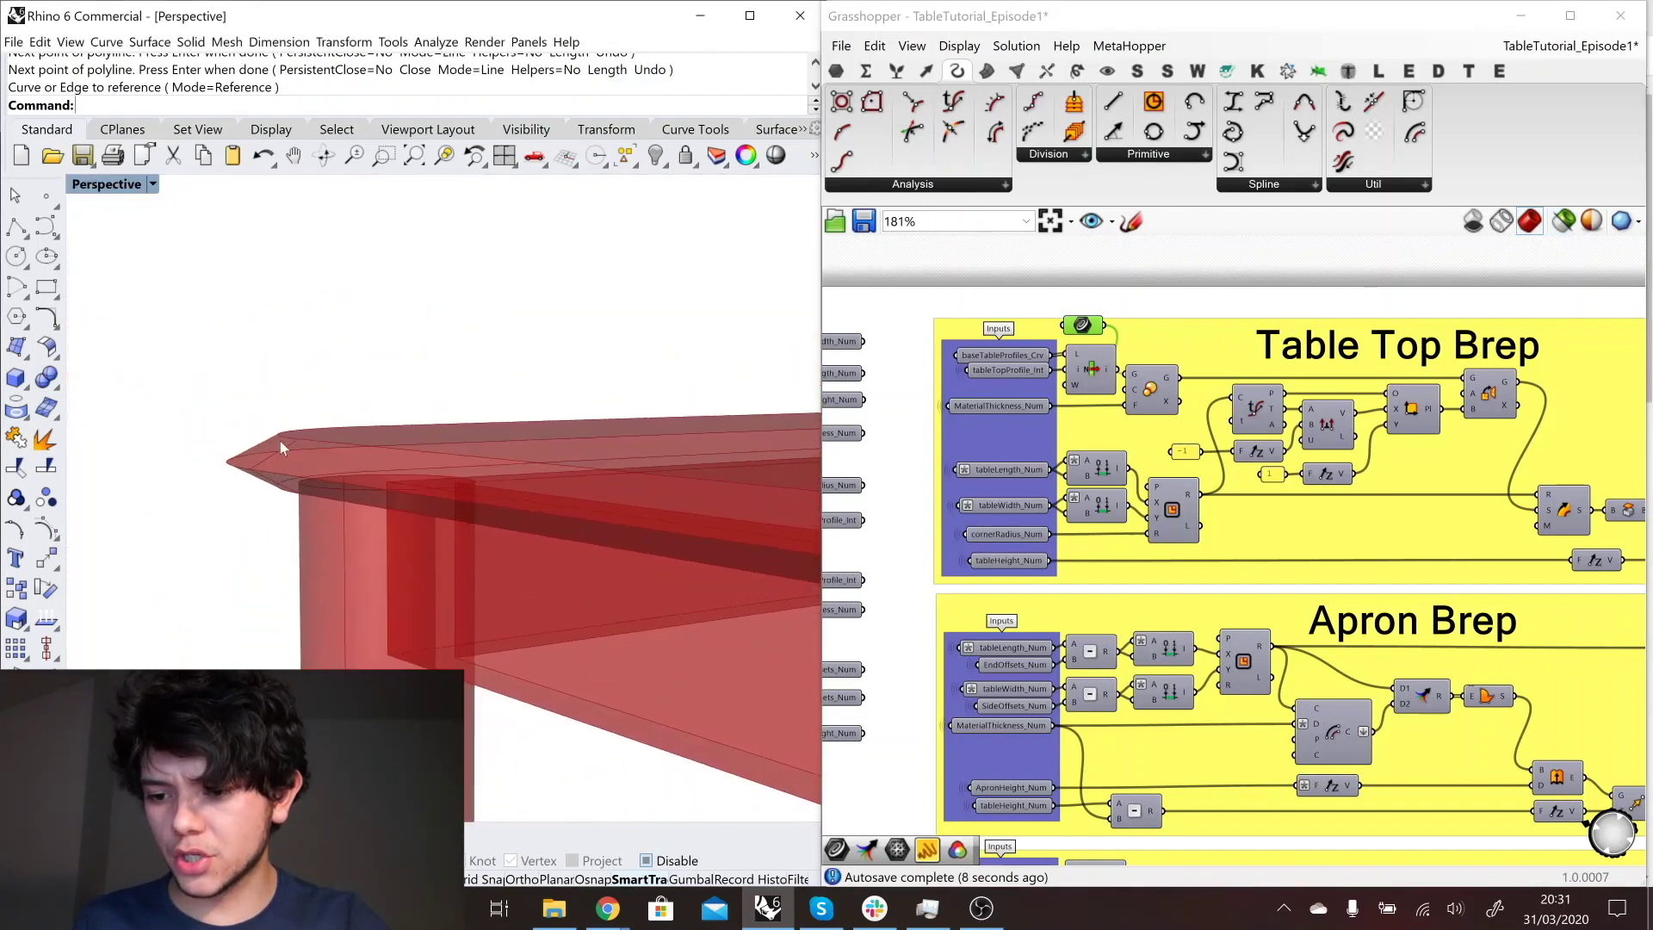
right_click_drag(248, 437, 221, 417)
- Examine the table and the edge of its top in the Right view
double_click(120, 184)
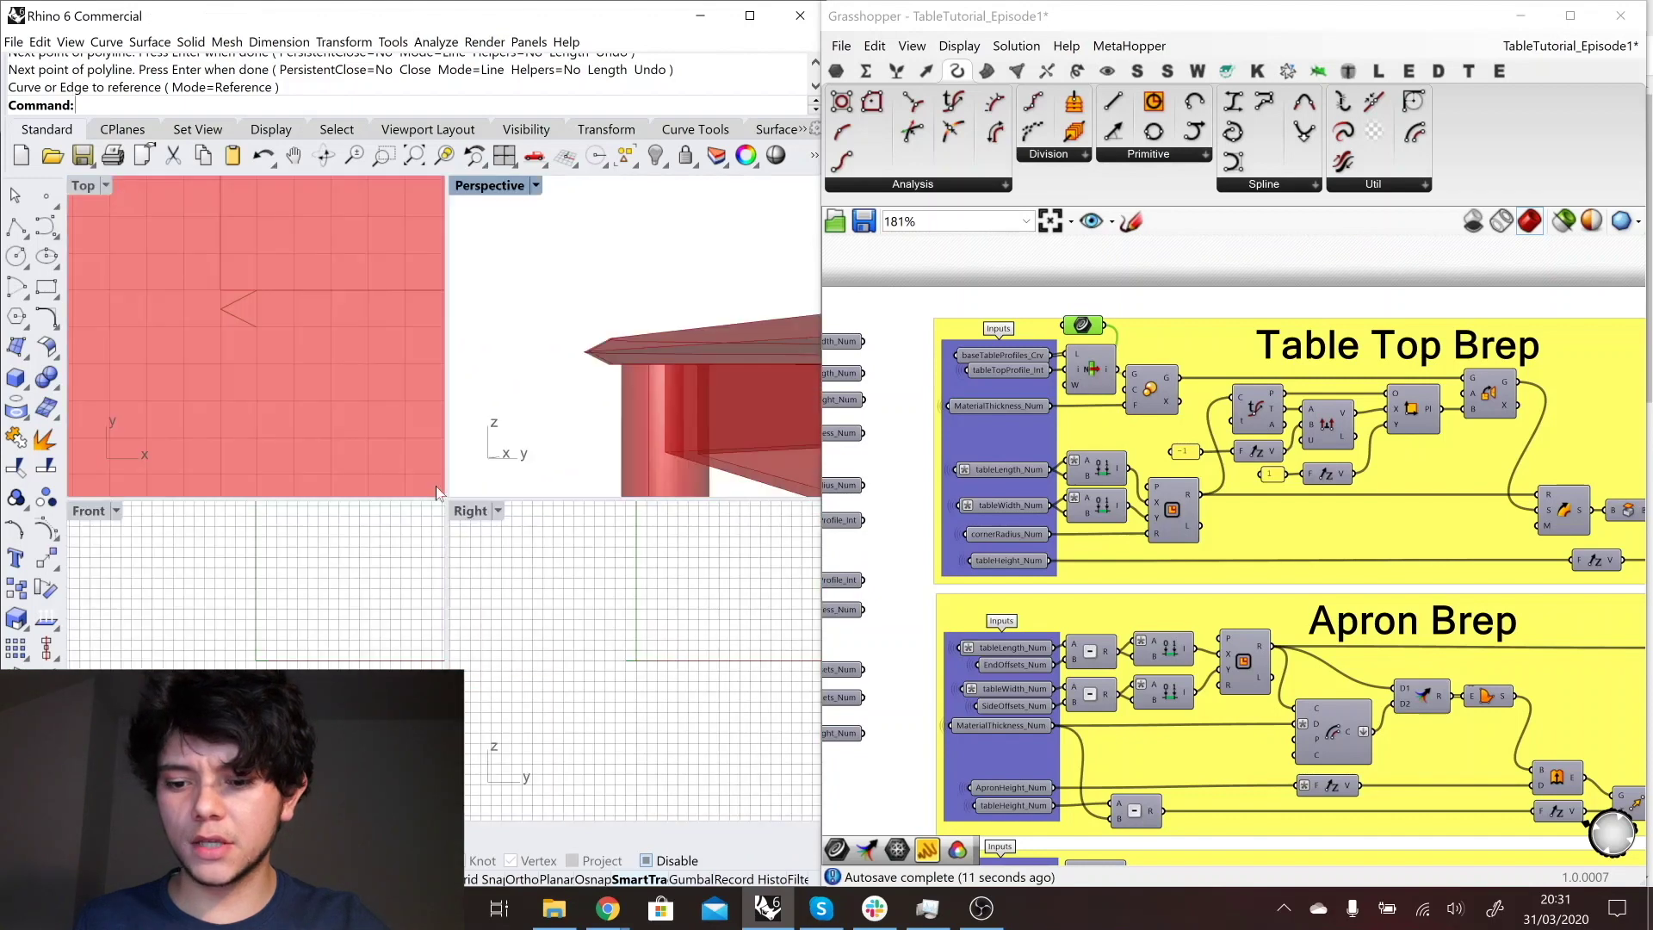
double_click(472, 519)
scroll(480, 655, "down", 5)
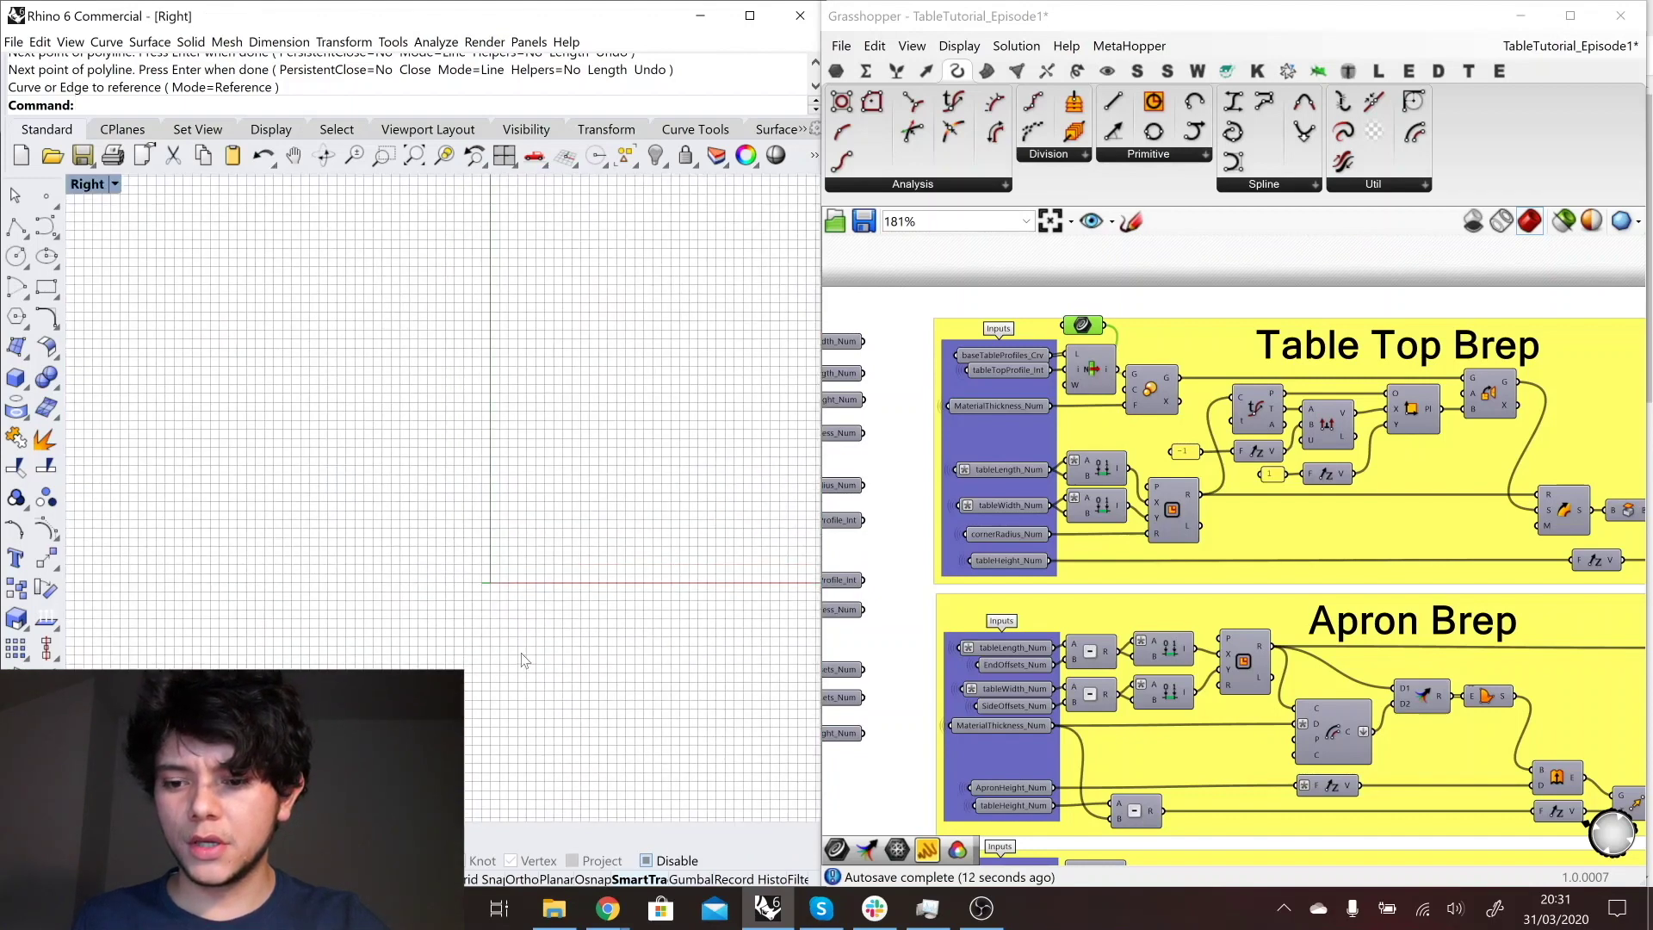
scroll(618, 466, "up", 2)
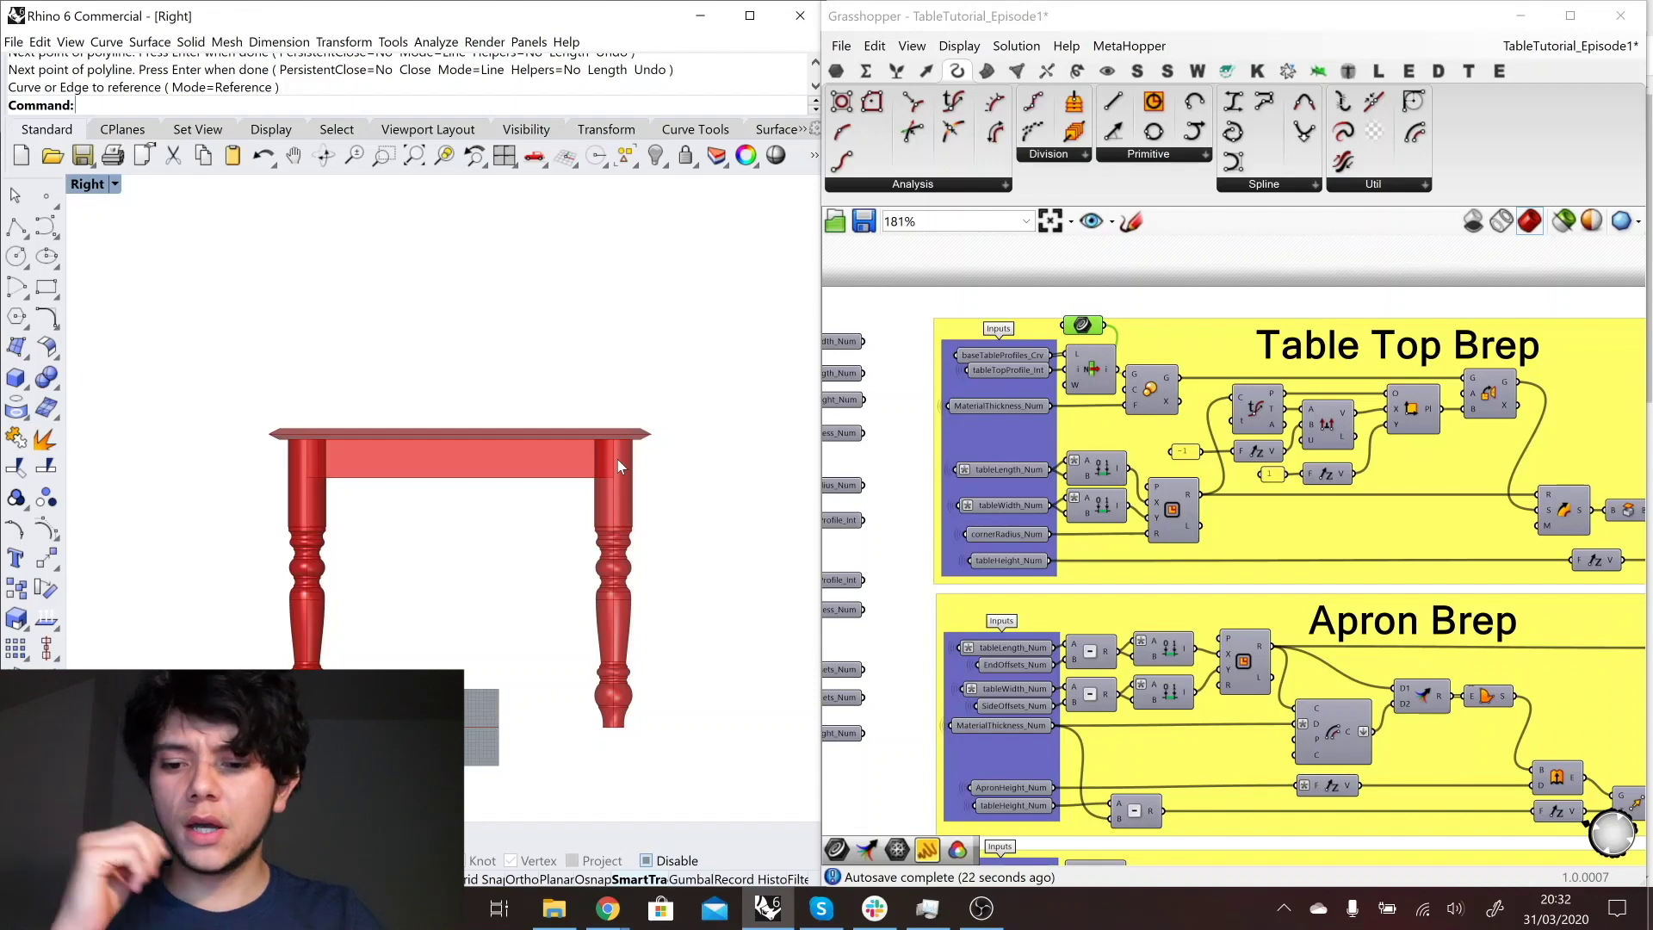
scroll(618, 458, "up", 5)
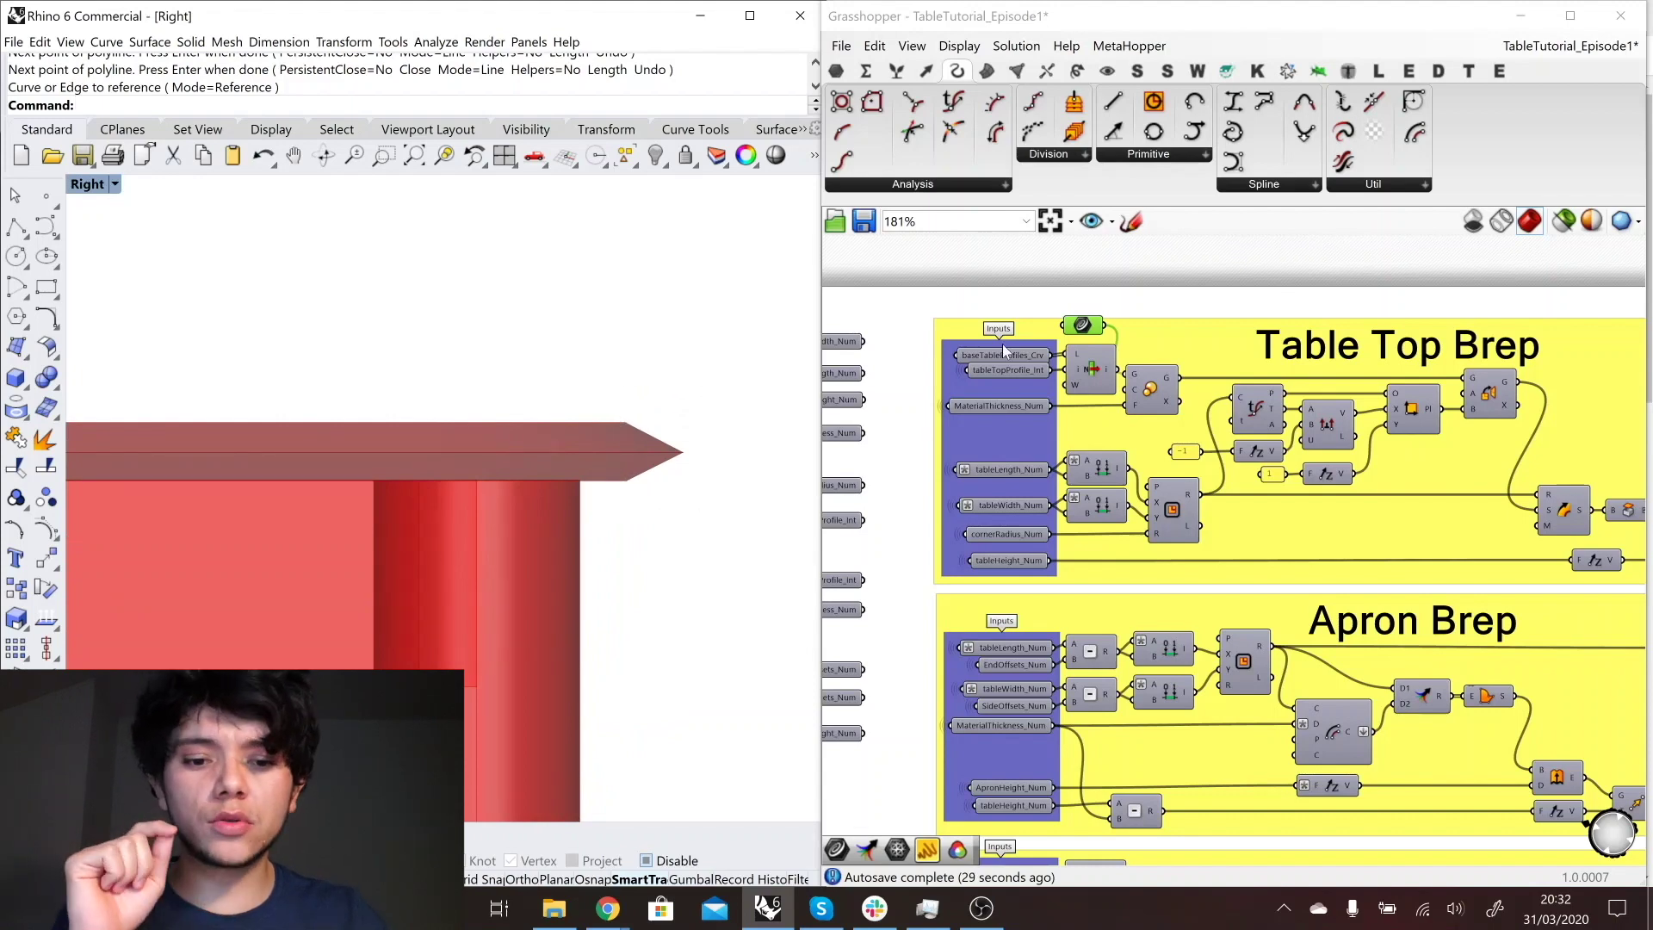
- Restore the List Item output as the table top's profile source and delete the Curve parameter
left_click(1086, 366)
scroll(1231, 323, "down", 3)
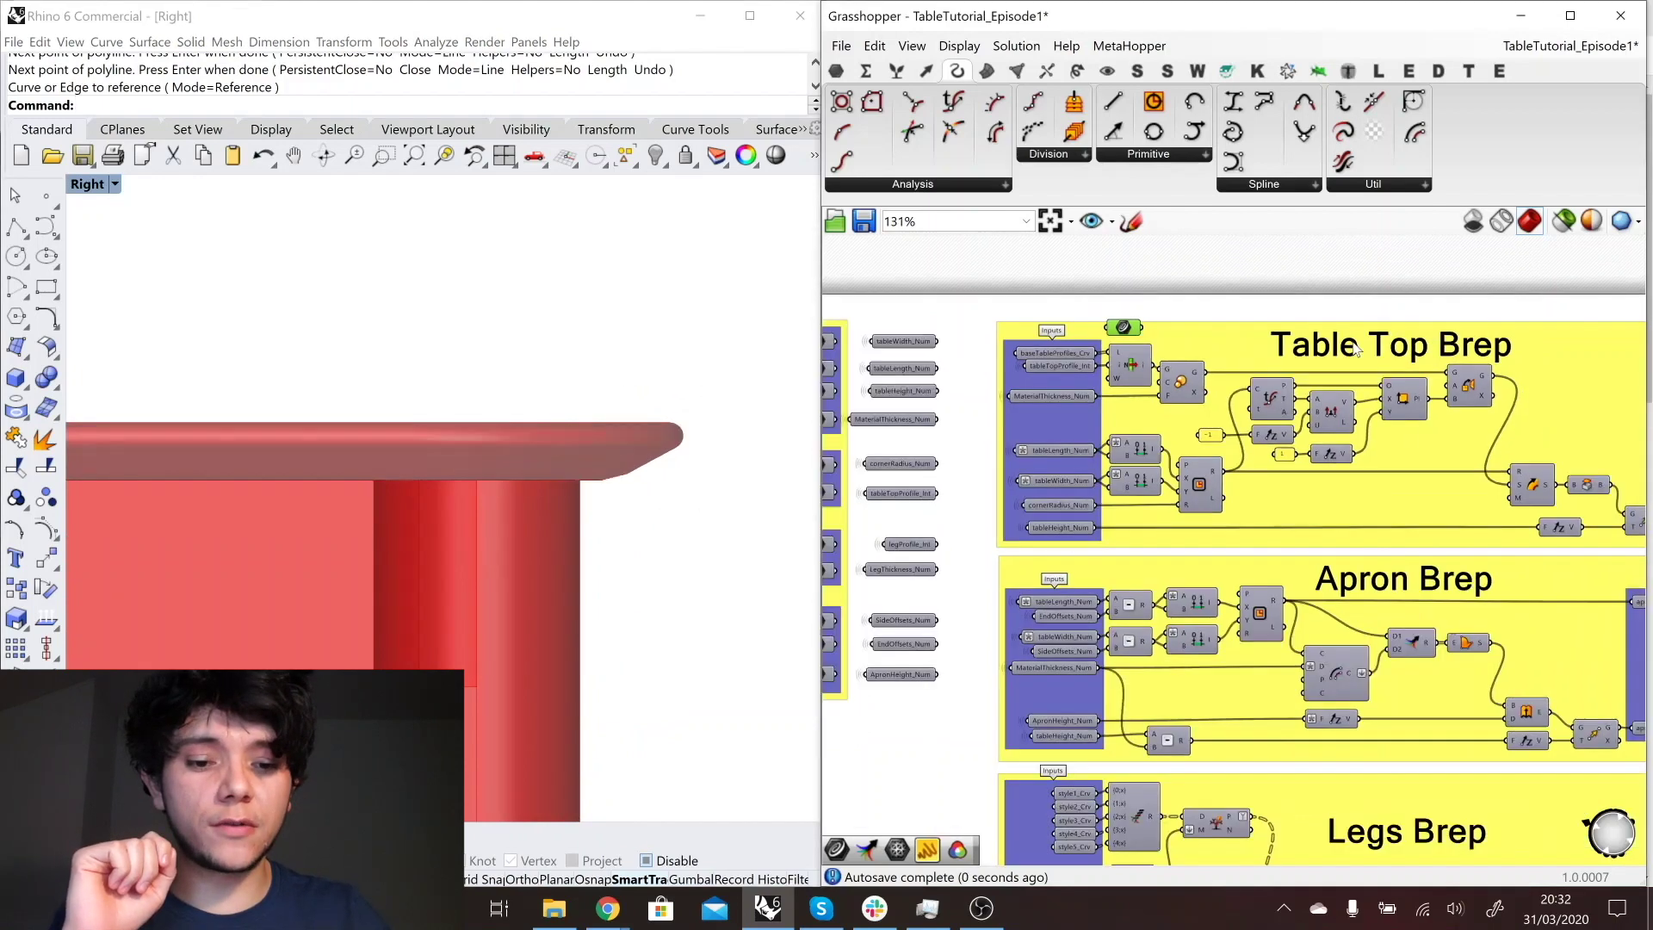
scroll(1231, 323, "up", 2)
key("Delete")
scroll(1481, 322, "down", 3)
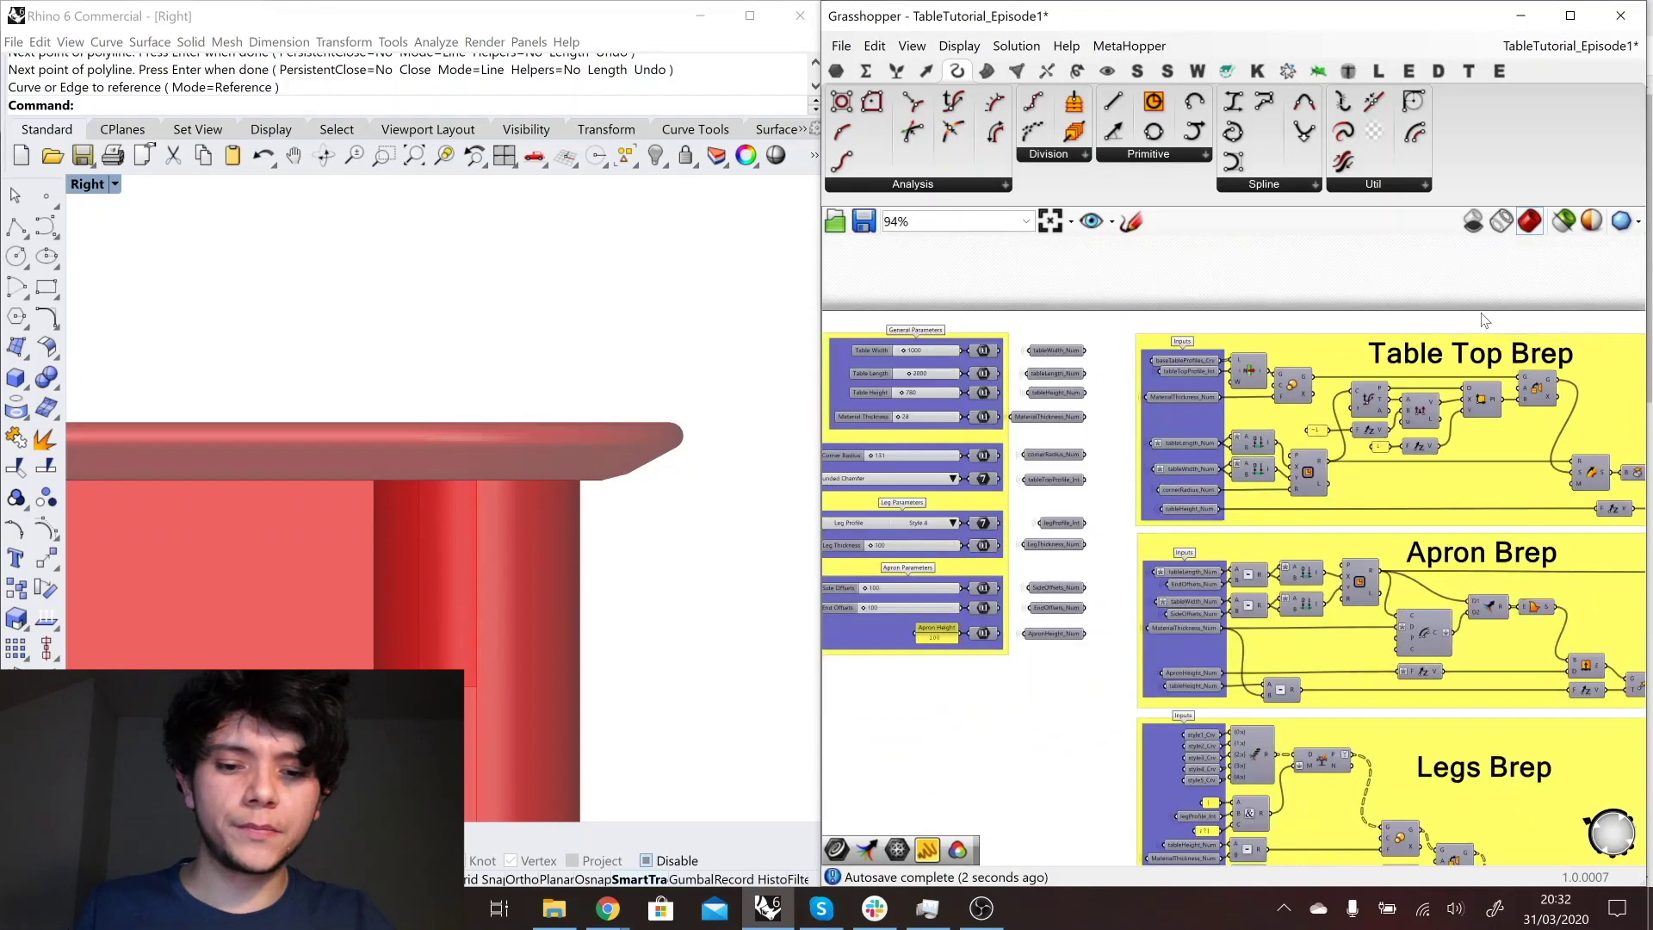
- Add a ShapeDiverGeometryInput component to the Inputs group, beside the Apron Parameters
scroll(995, 397, "up", 2)
left_click(1136, 71)
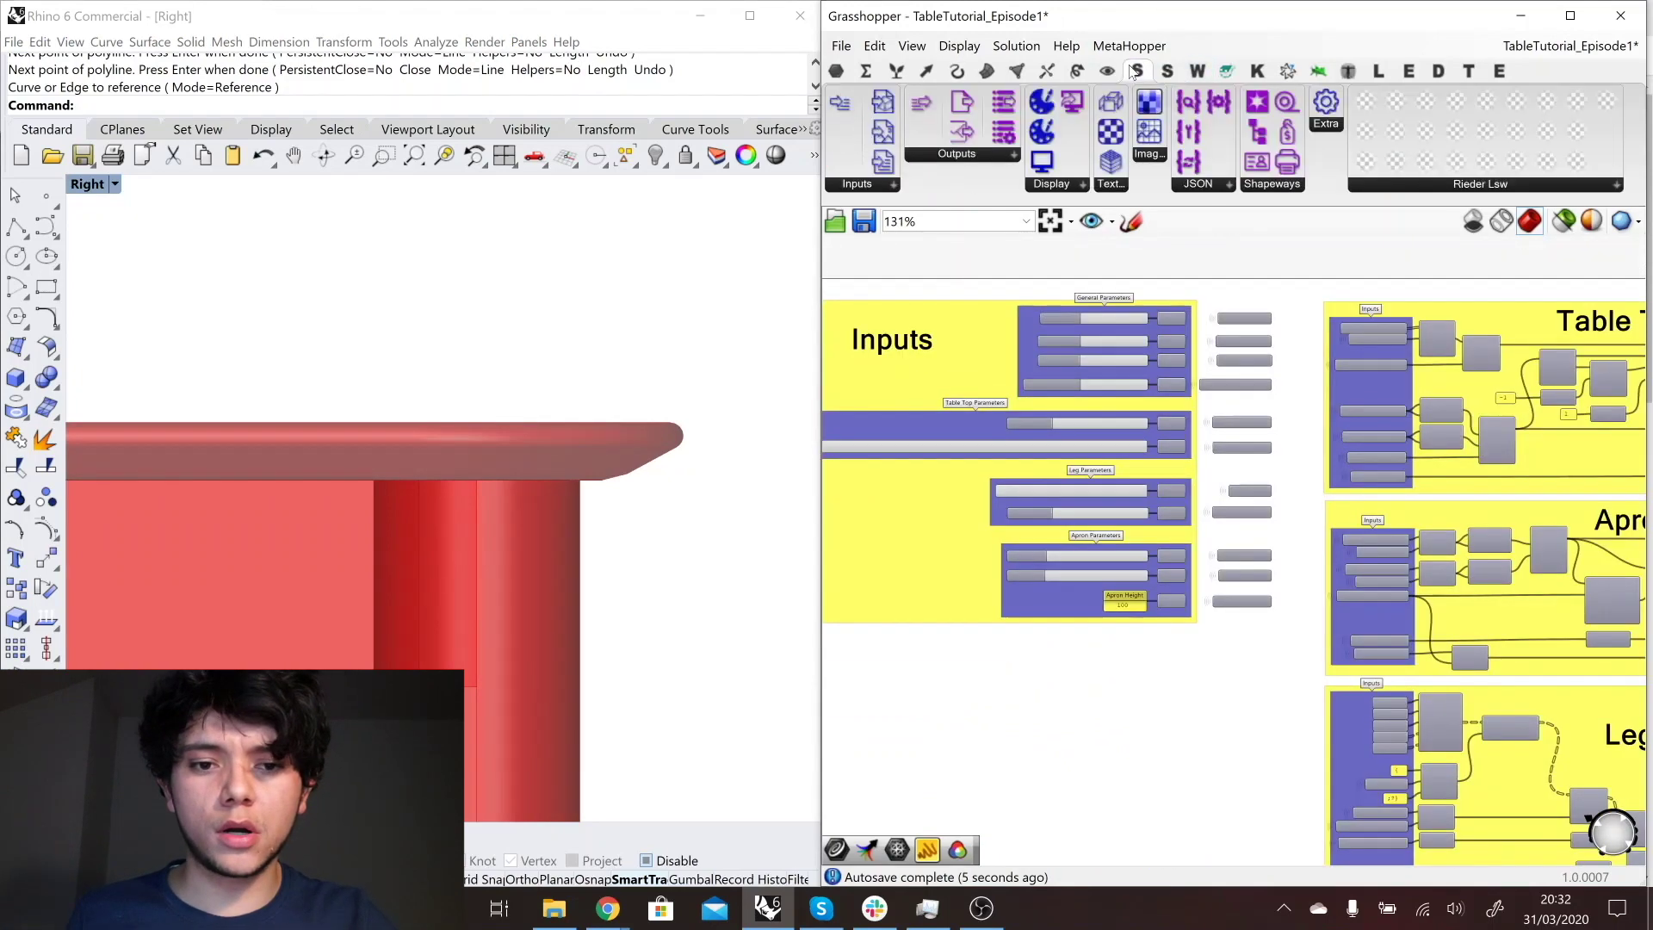
left_click(893, 186)
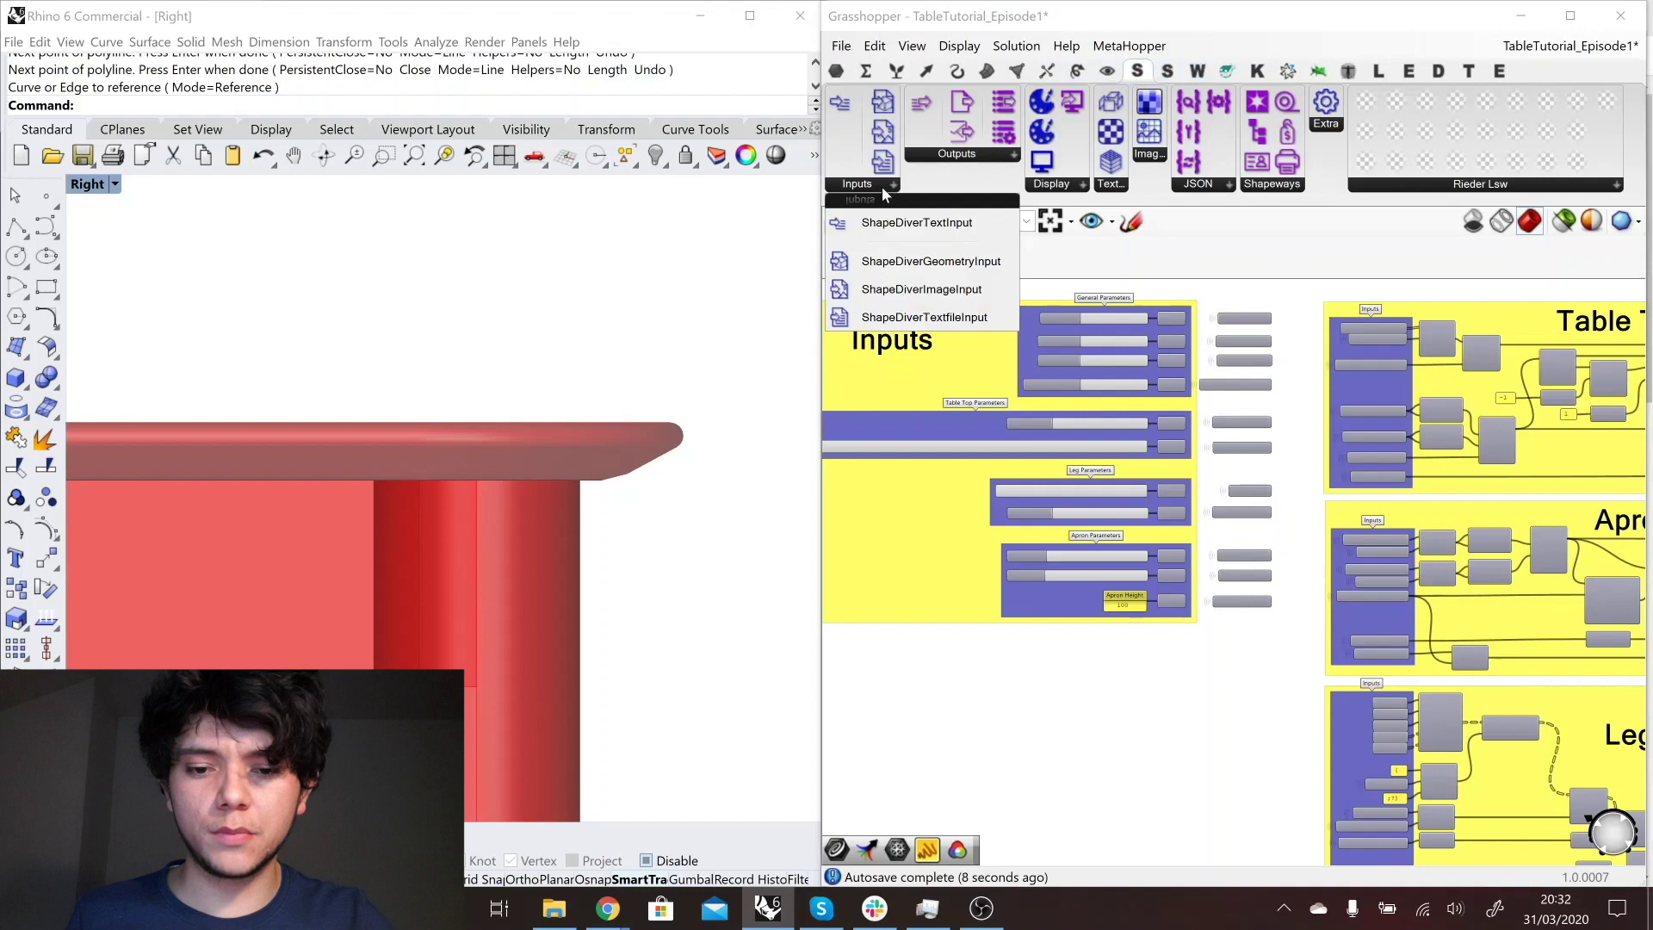
left_click(944, 266)
scroll(1087, 479, "down", 2)
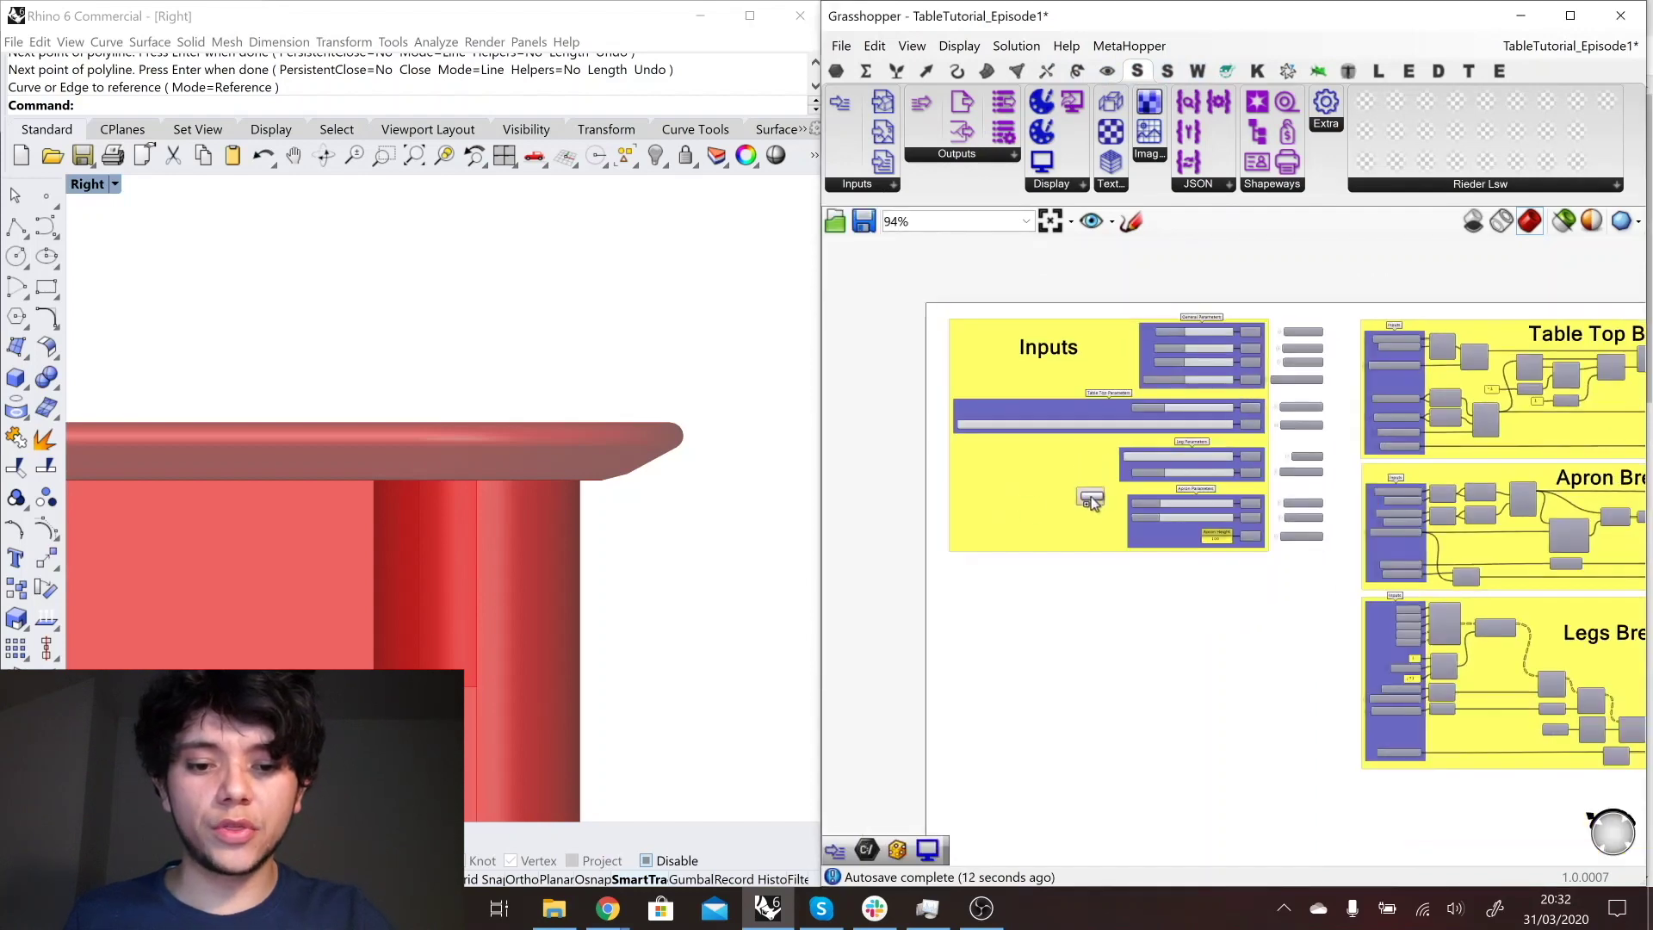
left_click(1091, 502)
scroll(1091, 502, "up", 3)
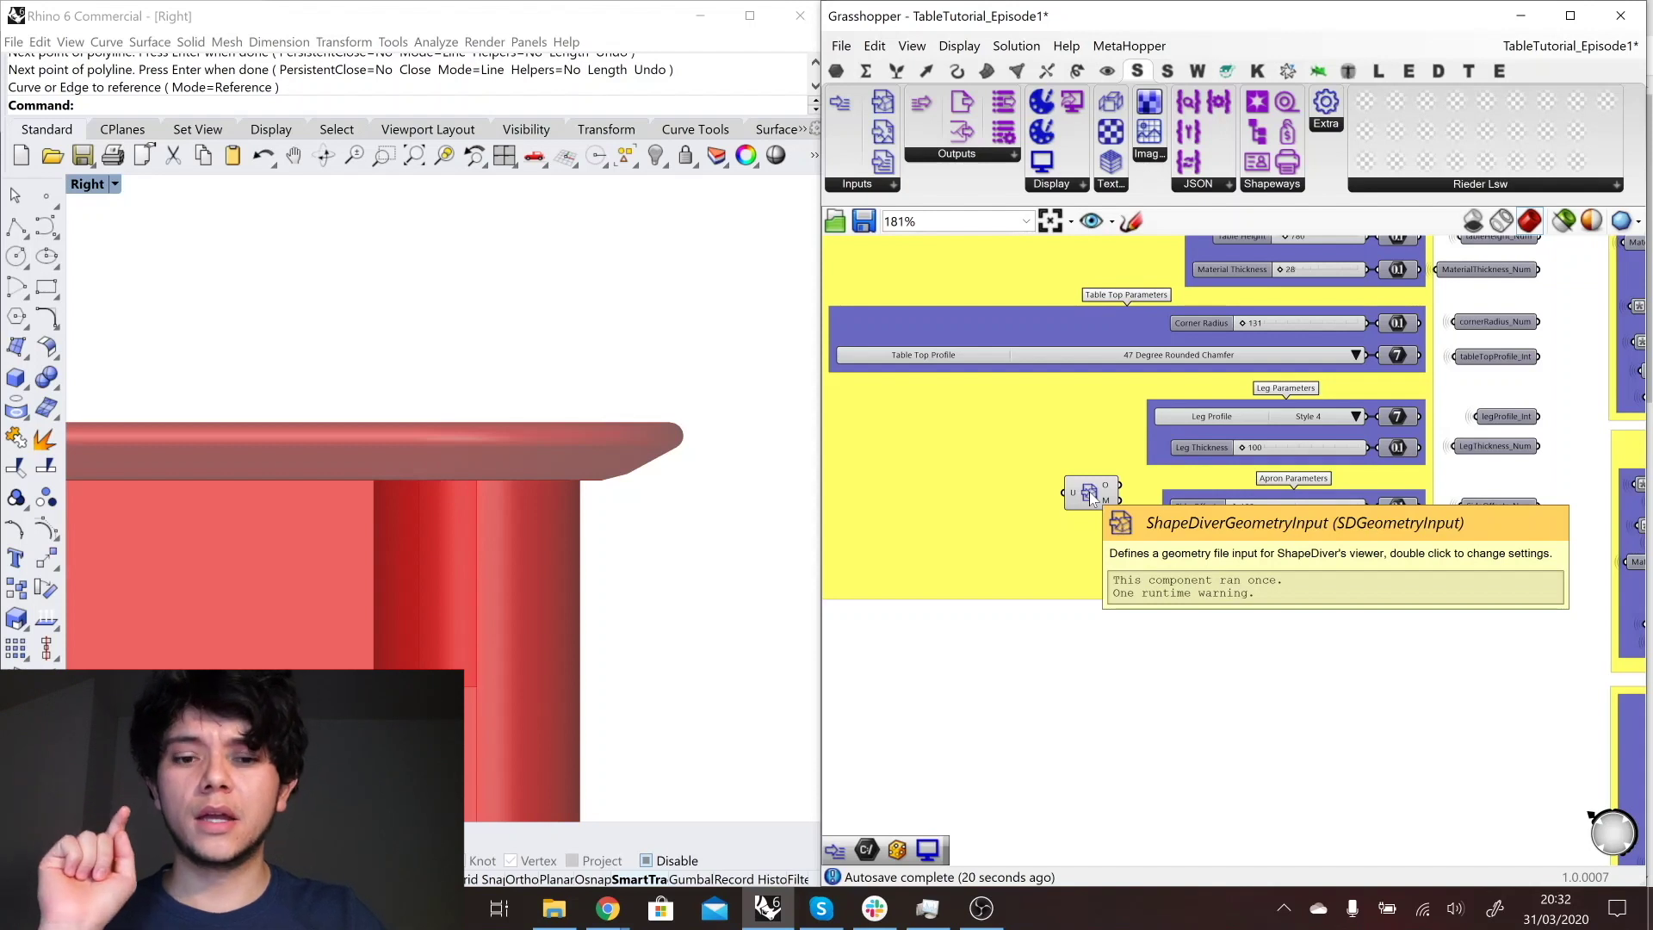
- Restrict the geometry input's allowed file formats to application/dxf by excluding application/wavefront-obj
double_click(1090, 498)
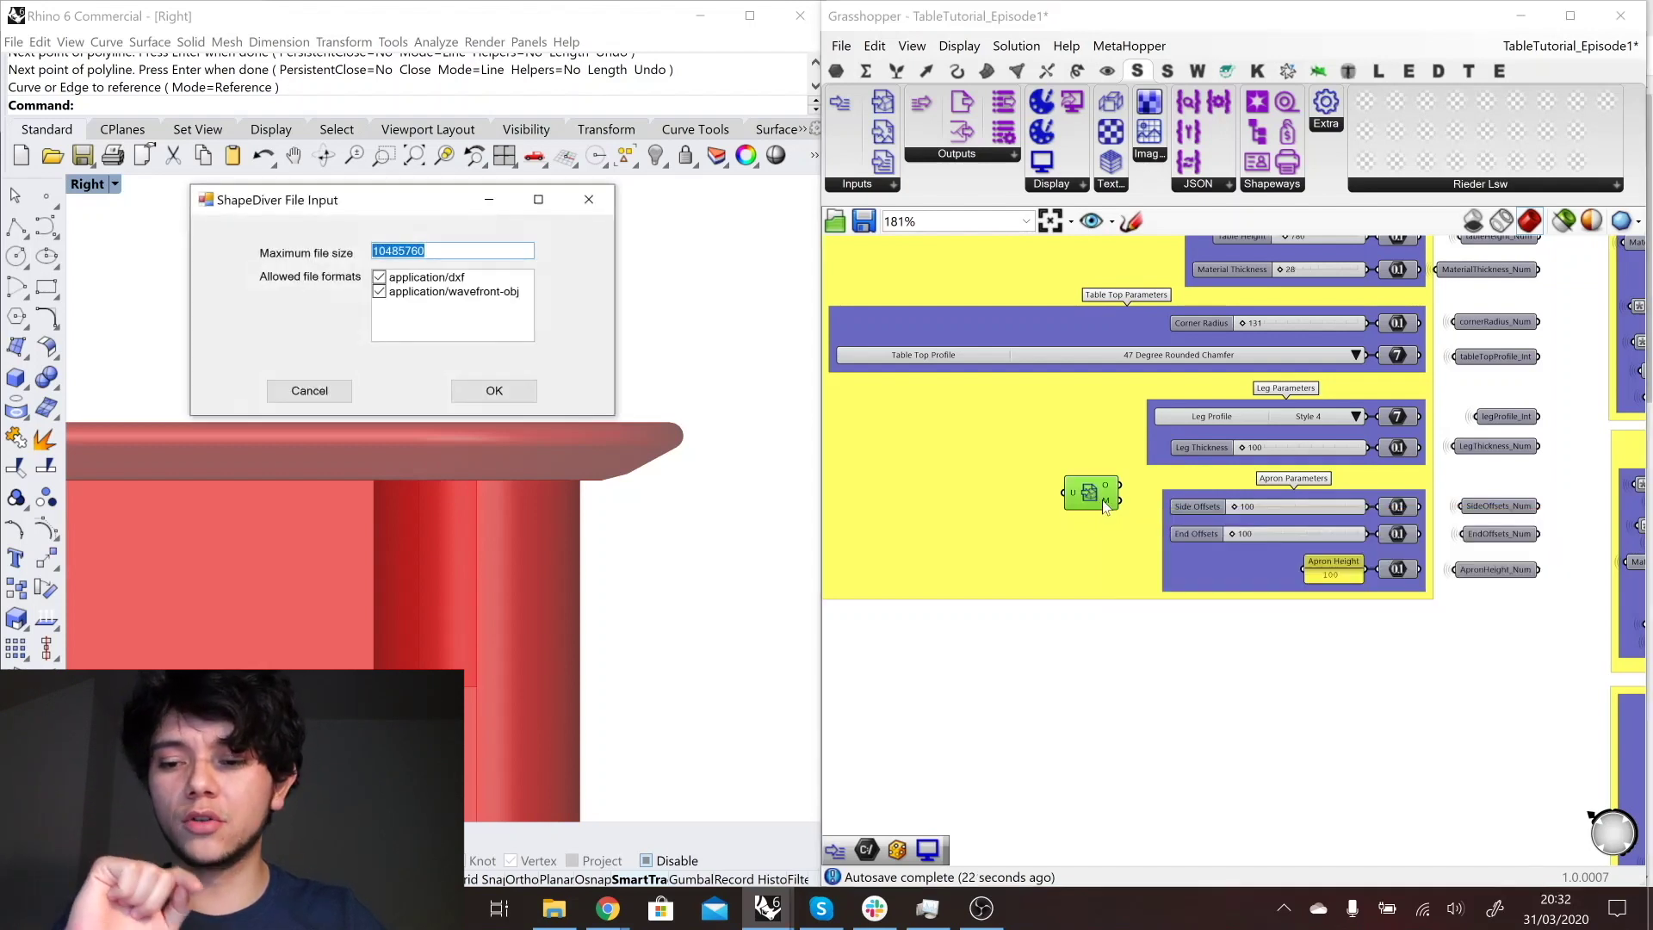
left_click(382, 295)
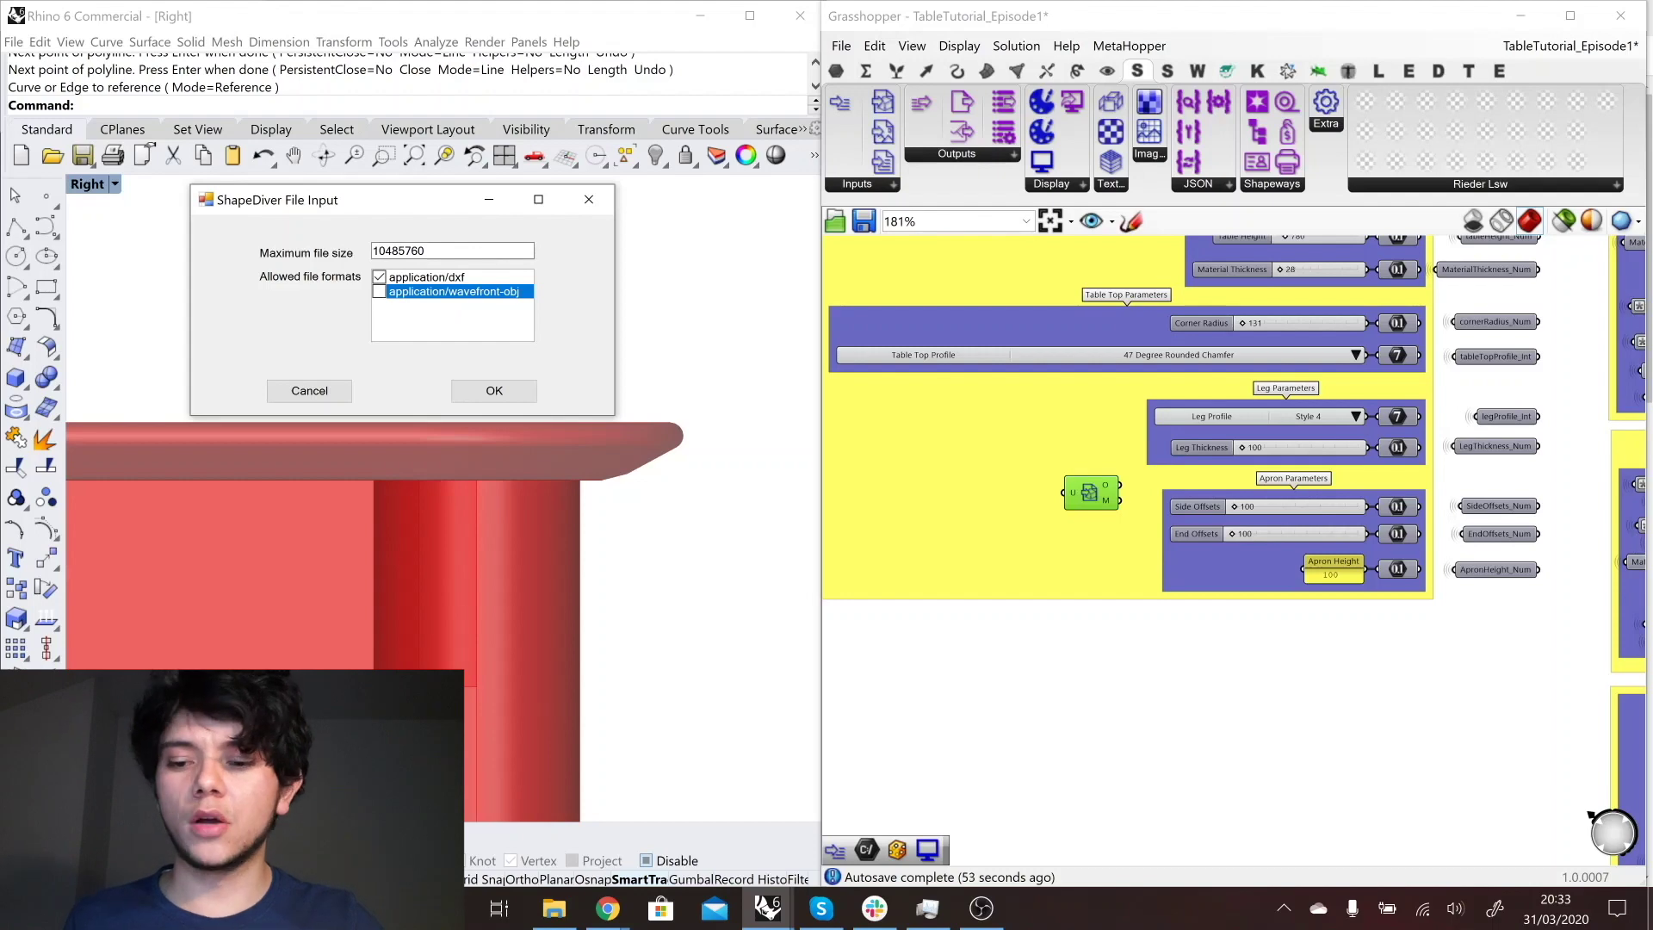
left_click(493, 390)
- Rename the ShapeDiver geometry input as Upload Custom Table Top Profile
right_click(1092, 491)
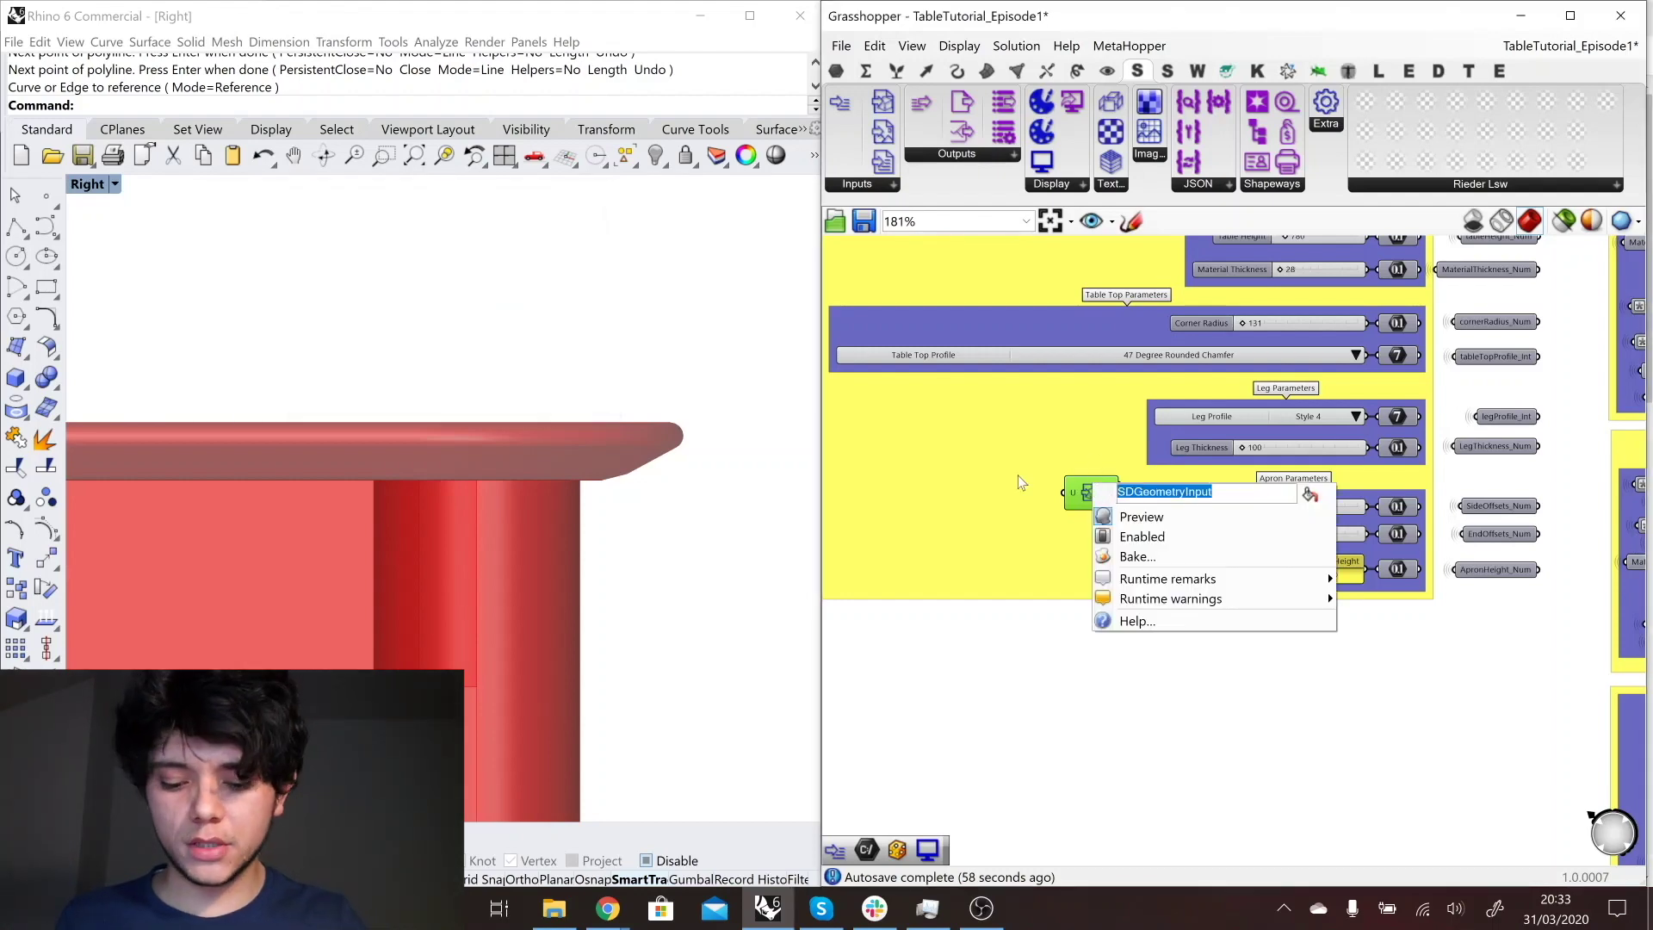
type("Upload Custom Table Top Profi")
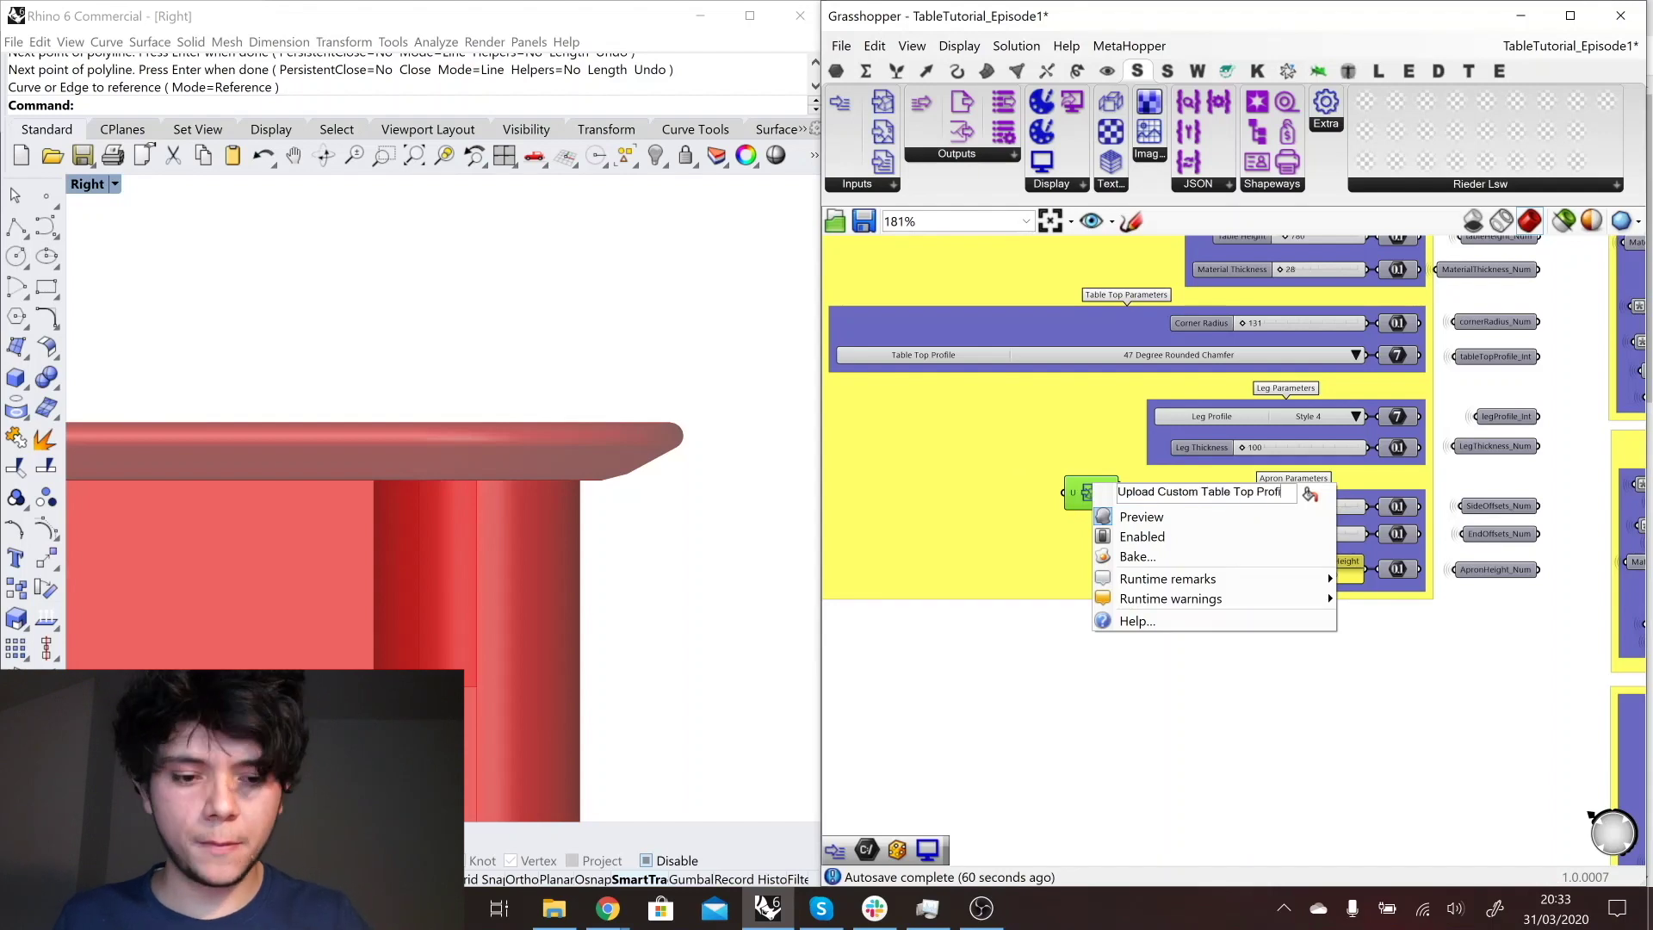
type("le")
key("Return")
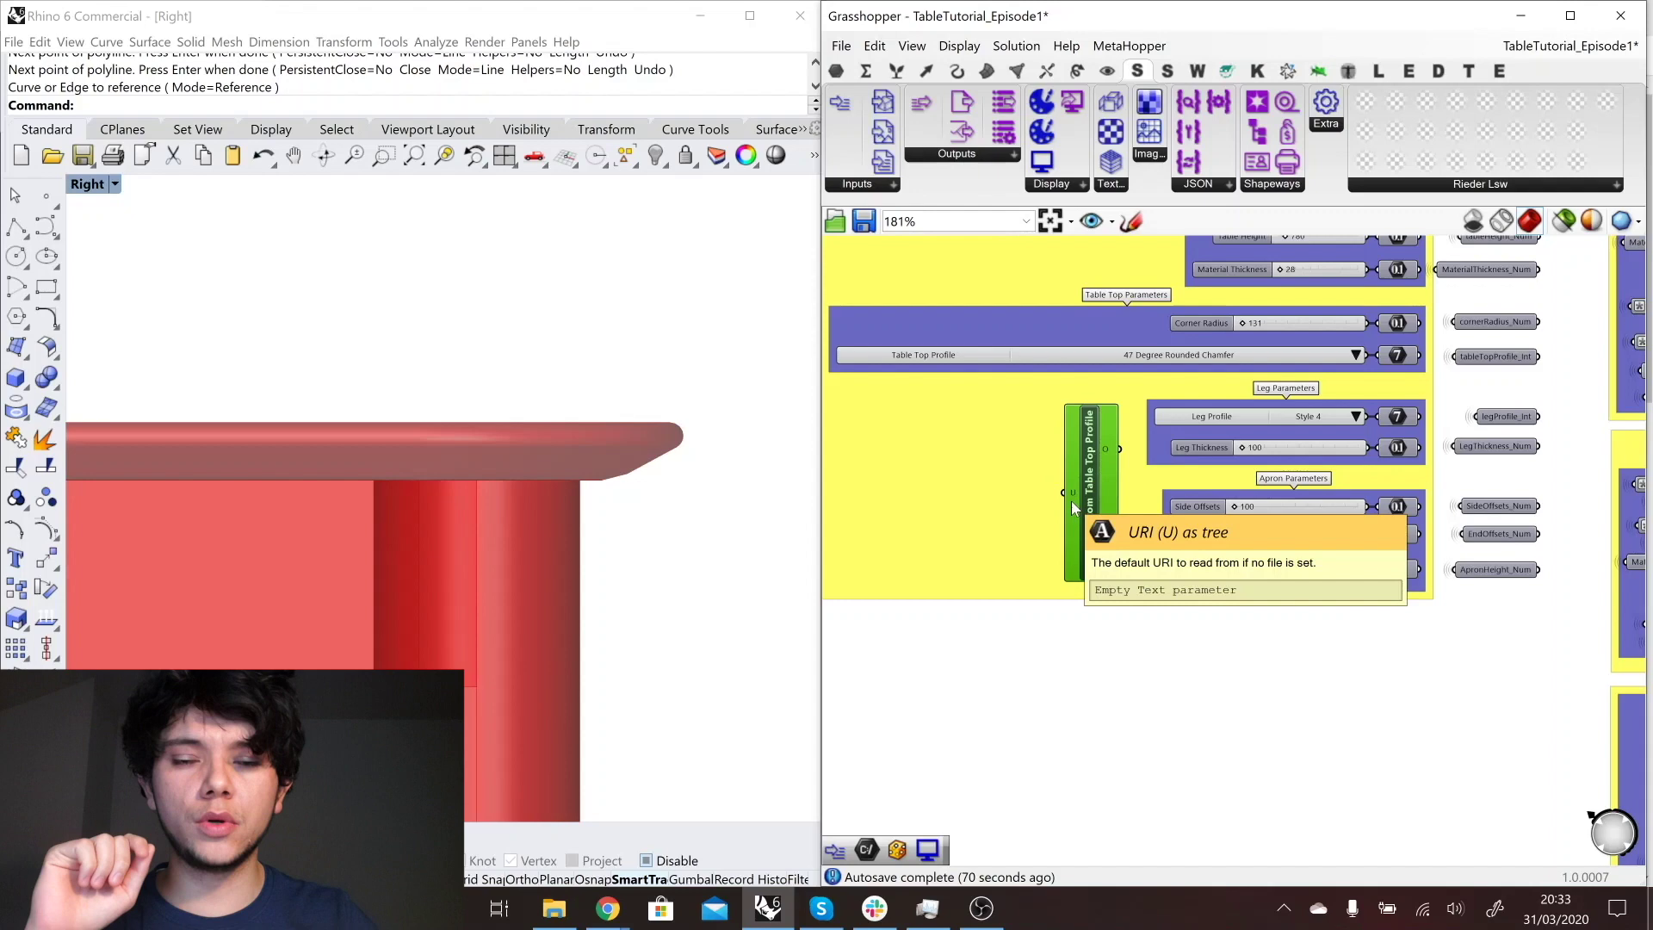
- Place the upload component between the Table Top and Leg Parameters, with a file Path parameter in front of it
scroll(1061, 329, "down", 1)
right_click_drag(1060, 329, 1008, 305)
left_click_drag(1428, 565, 1137, 570)
left_click(1075, 433)
key("ctrl+z")
left_click_drag(1046, 414, 1252, 385)
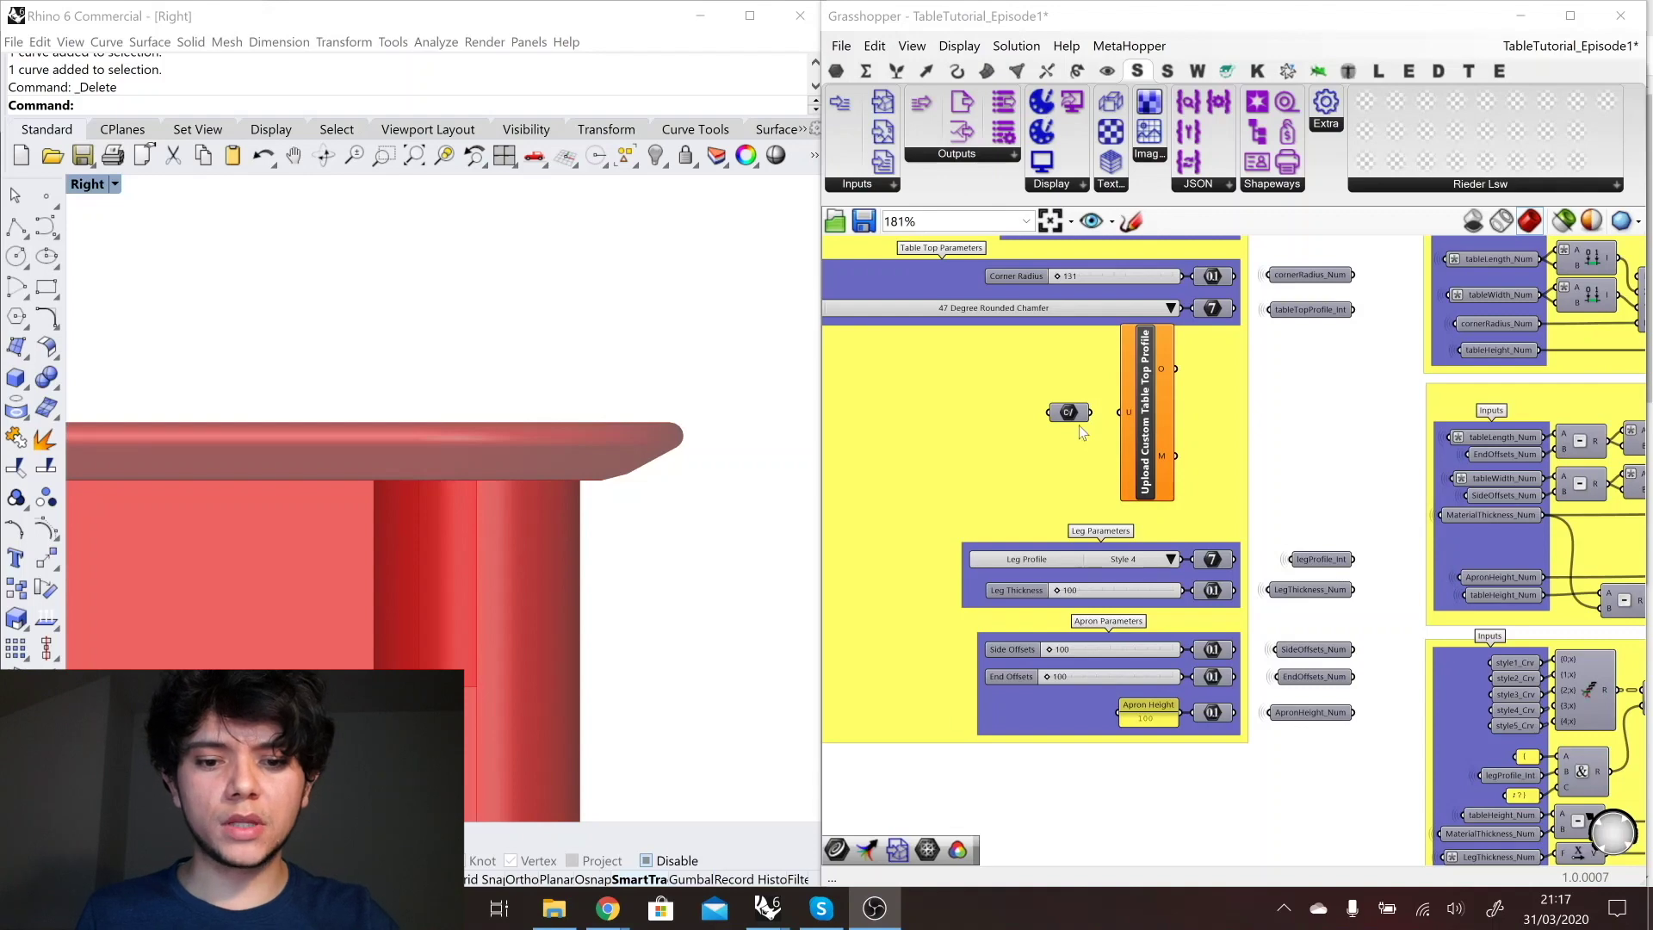
- Reference the existing file ExampleCustomProfile.dxf in the Path parameter and connect it to the upload component's URI input
right_click(1073, 412)
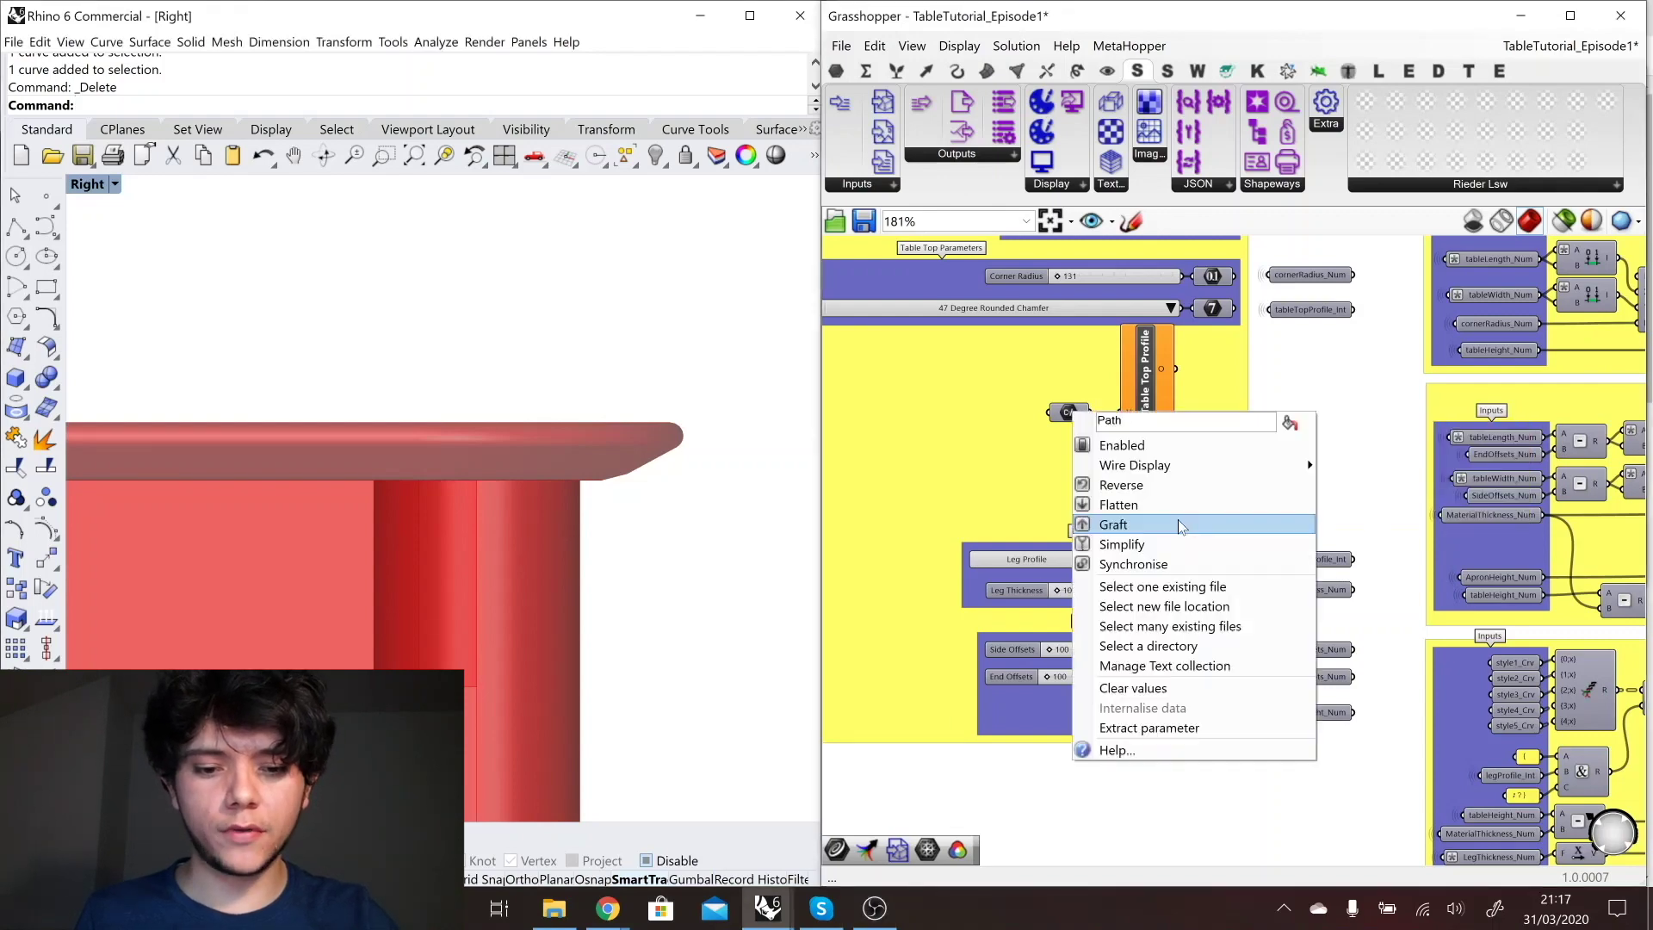
left_click(1045, 457)
left_click(1068, 420)
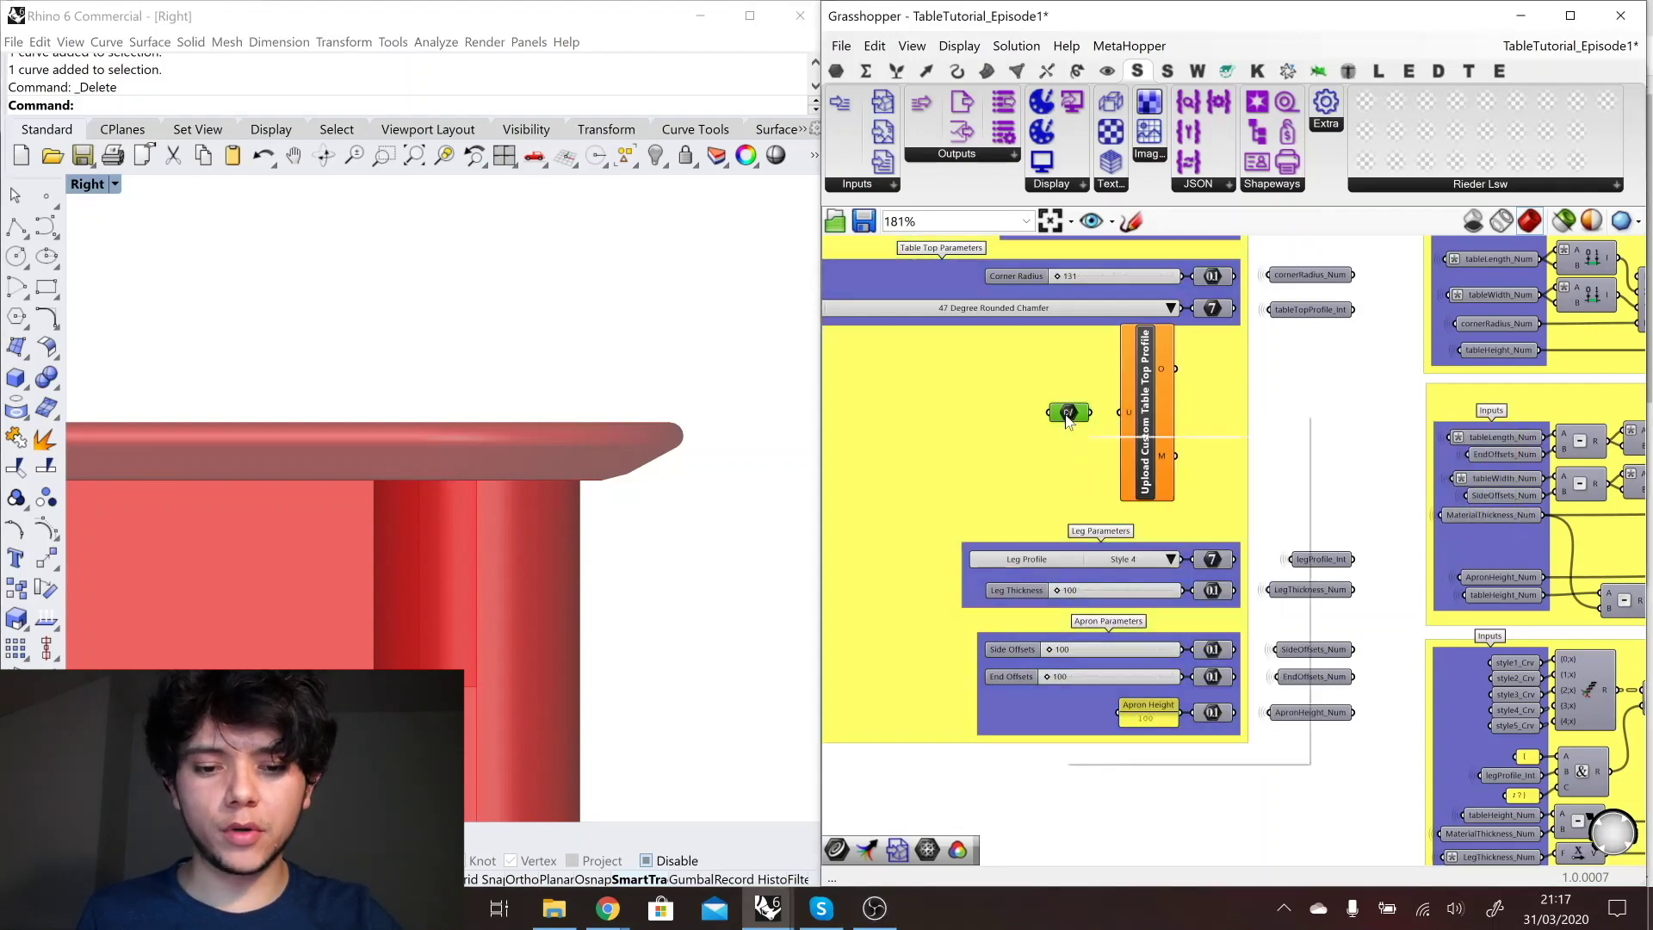
right_click(1067, 416)
left_click(1166, 593)
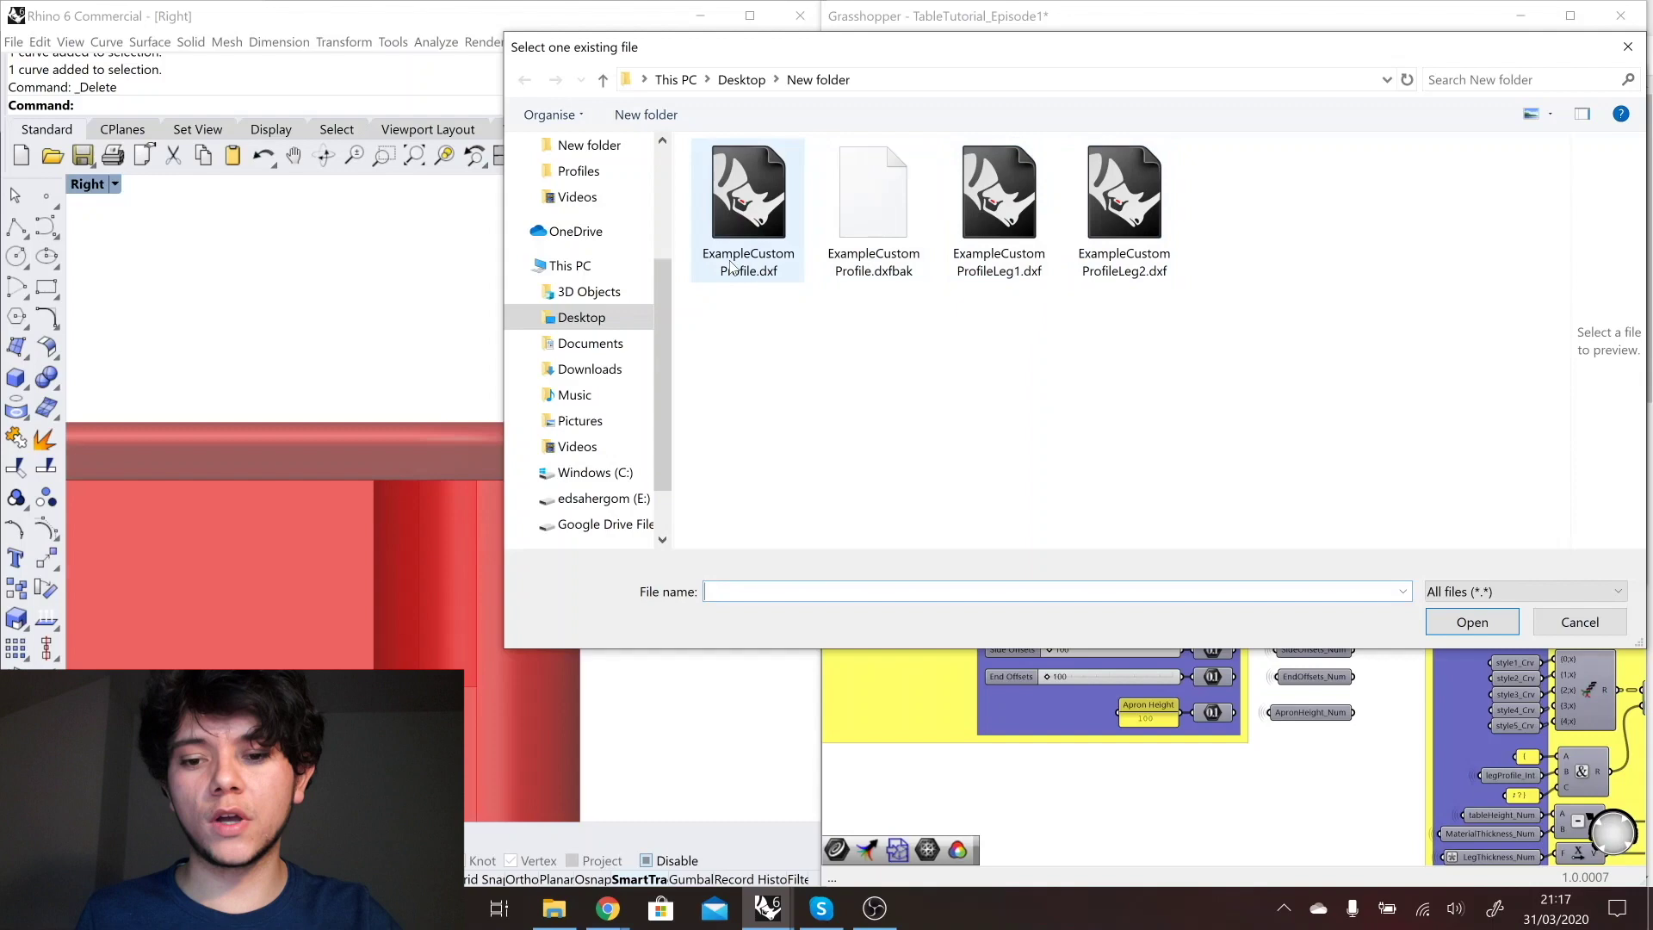
double_click(761, 272)
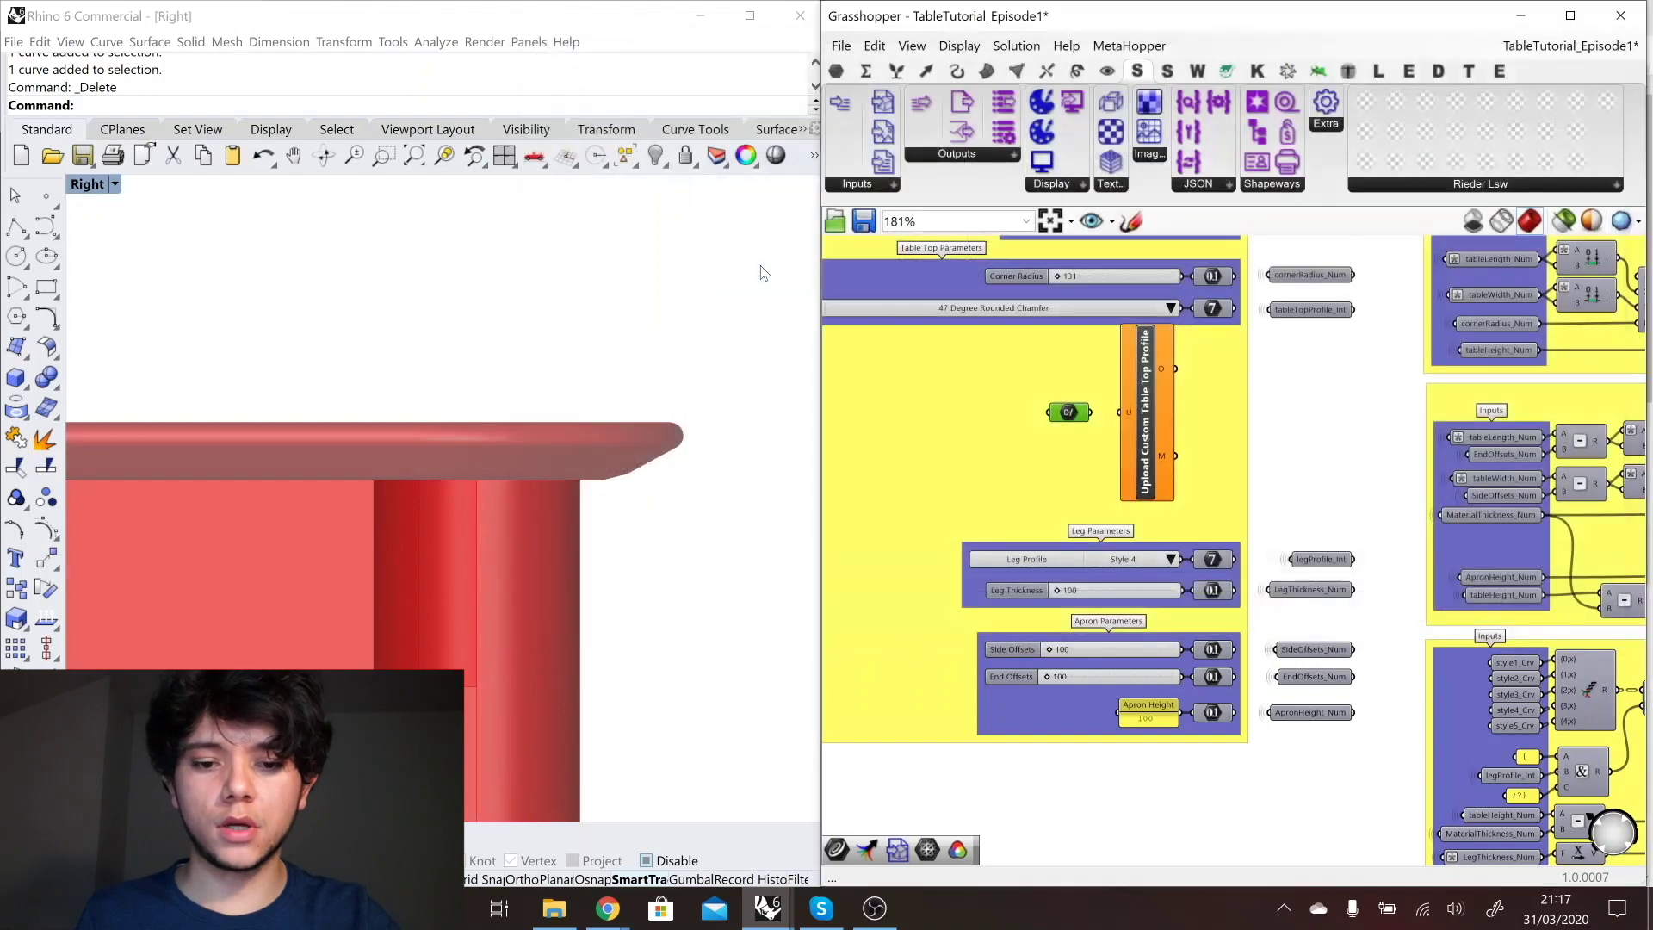
mouse_move(1078, 419)
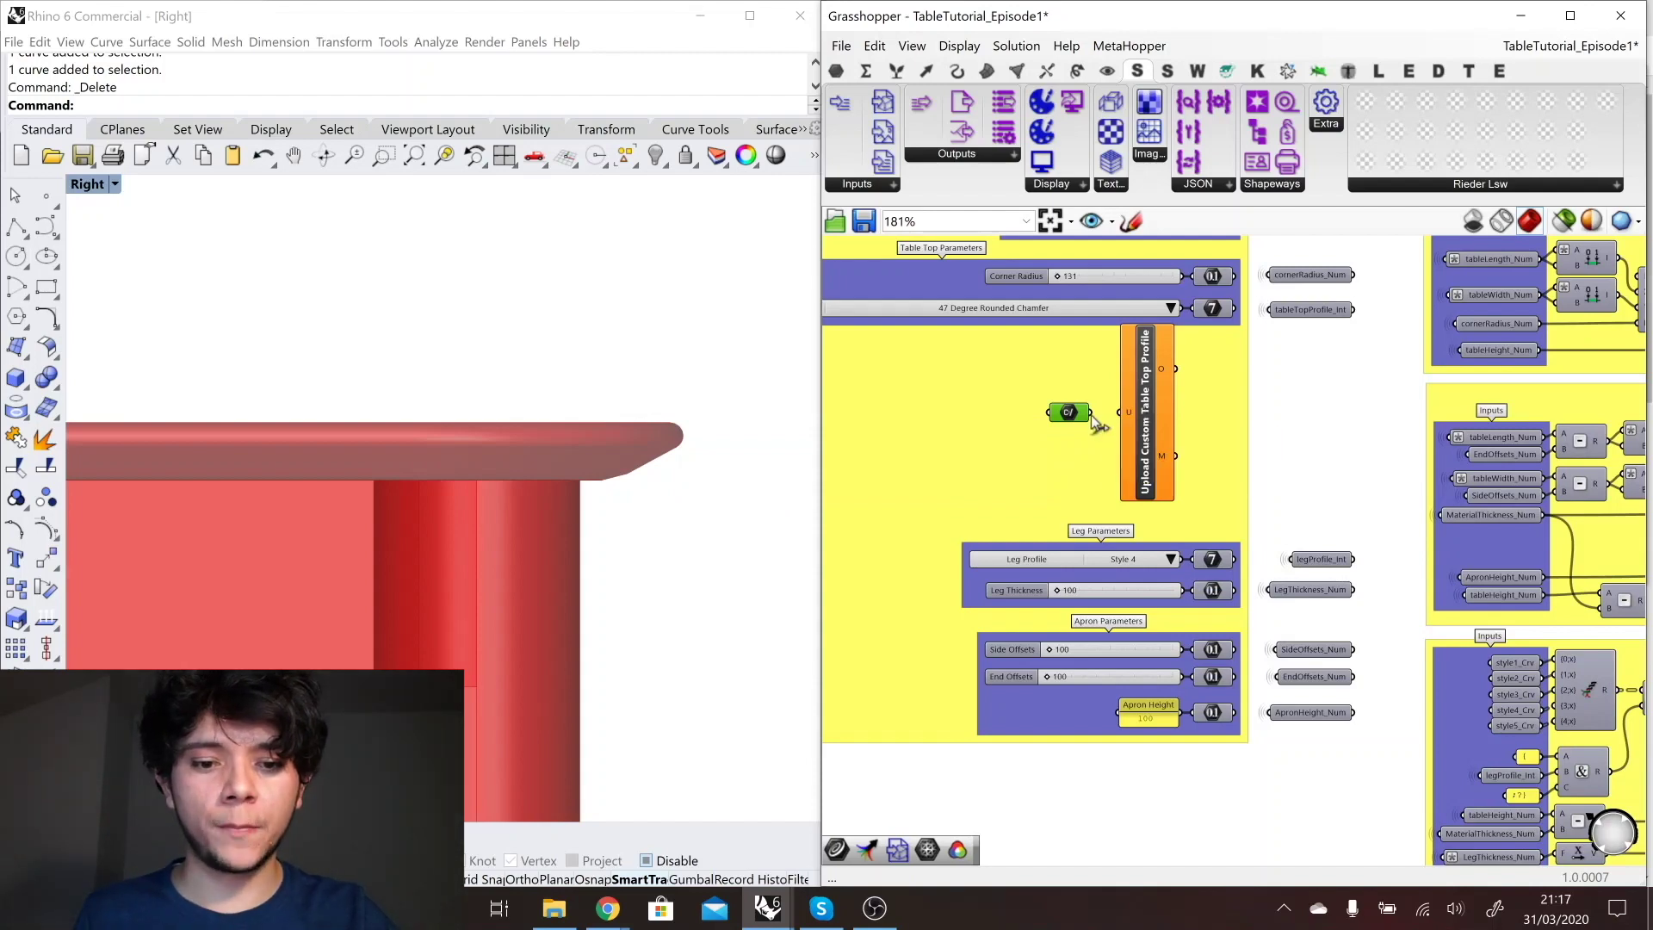
left_click_drag(1091, 415, 1130, 413)
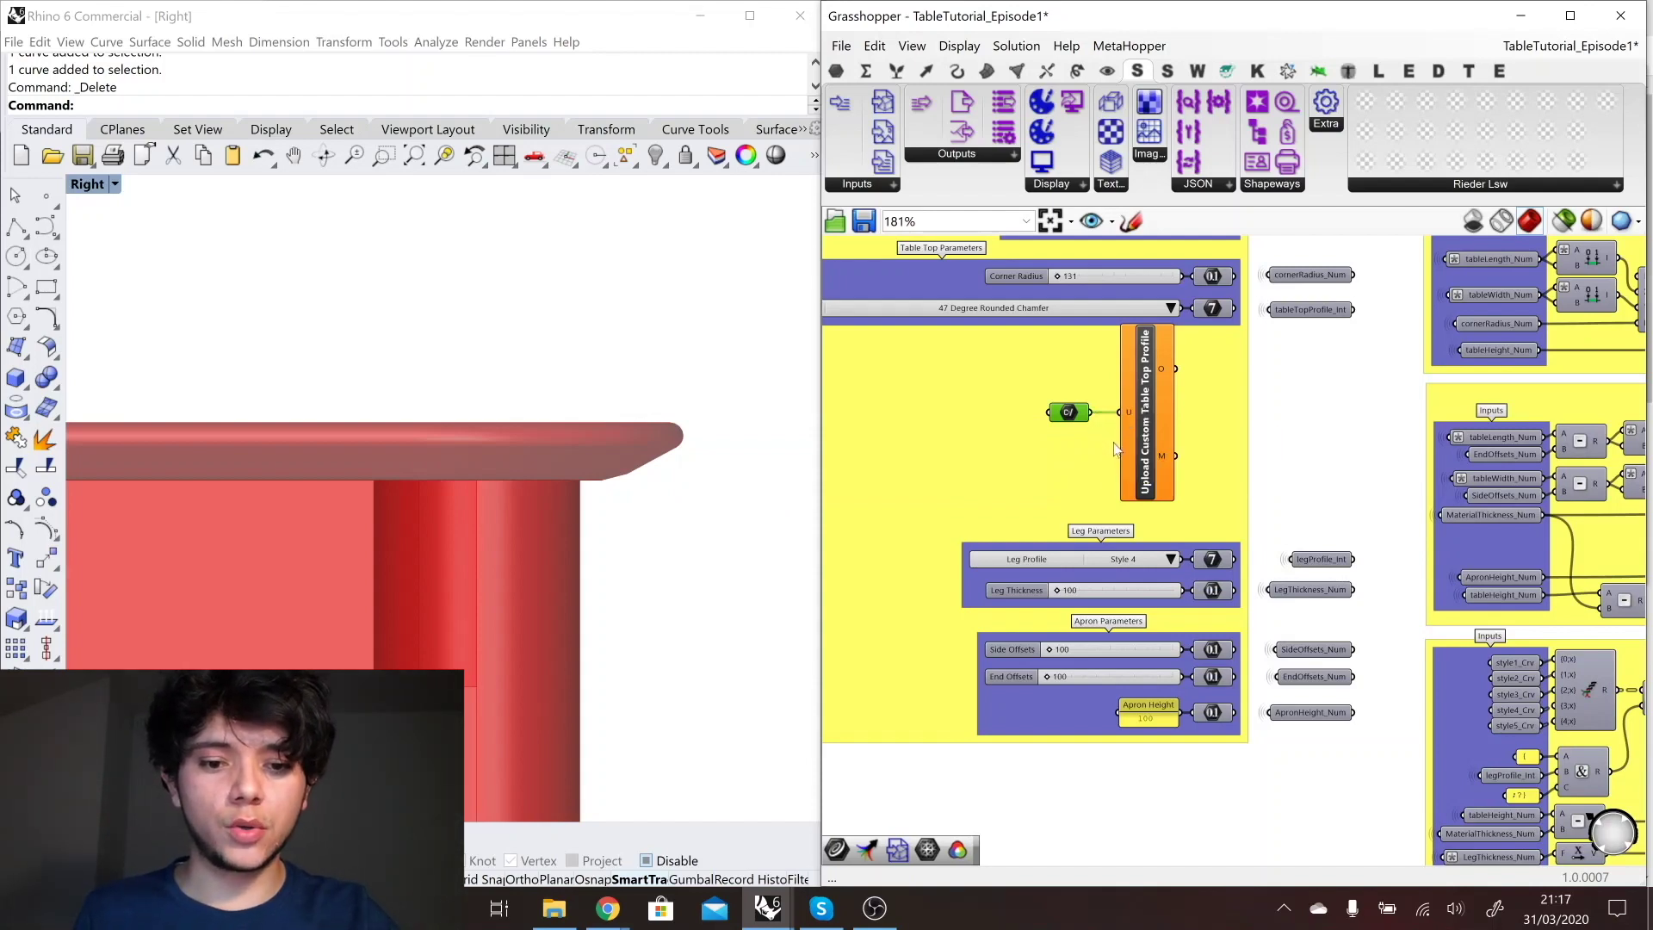
- Check the upload component's Object output and examine the imported profile curve in the Top view
left_click(1162, 370)
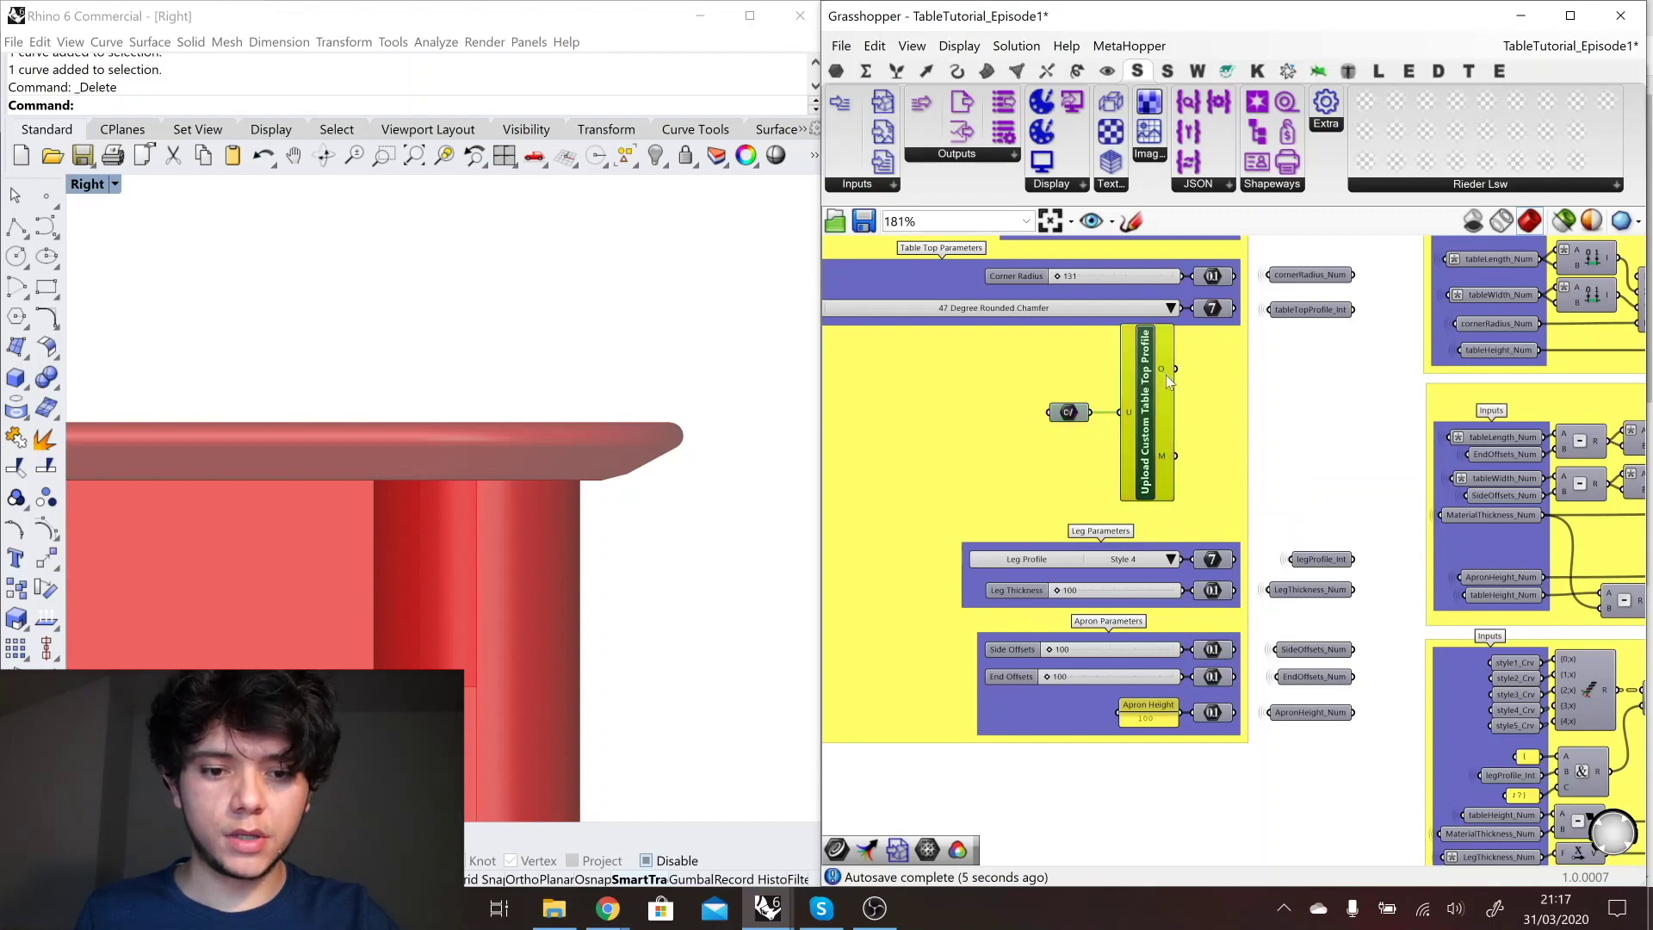
mouse_move(1167, 379)
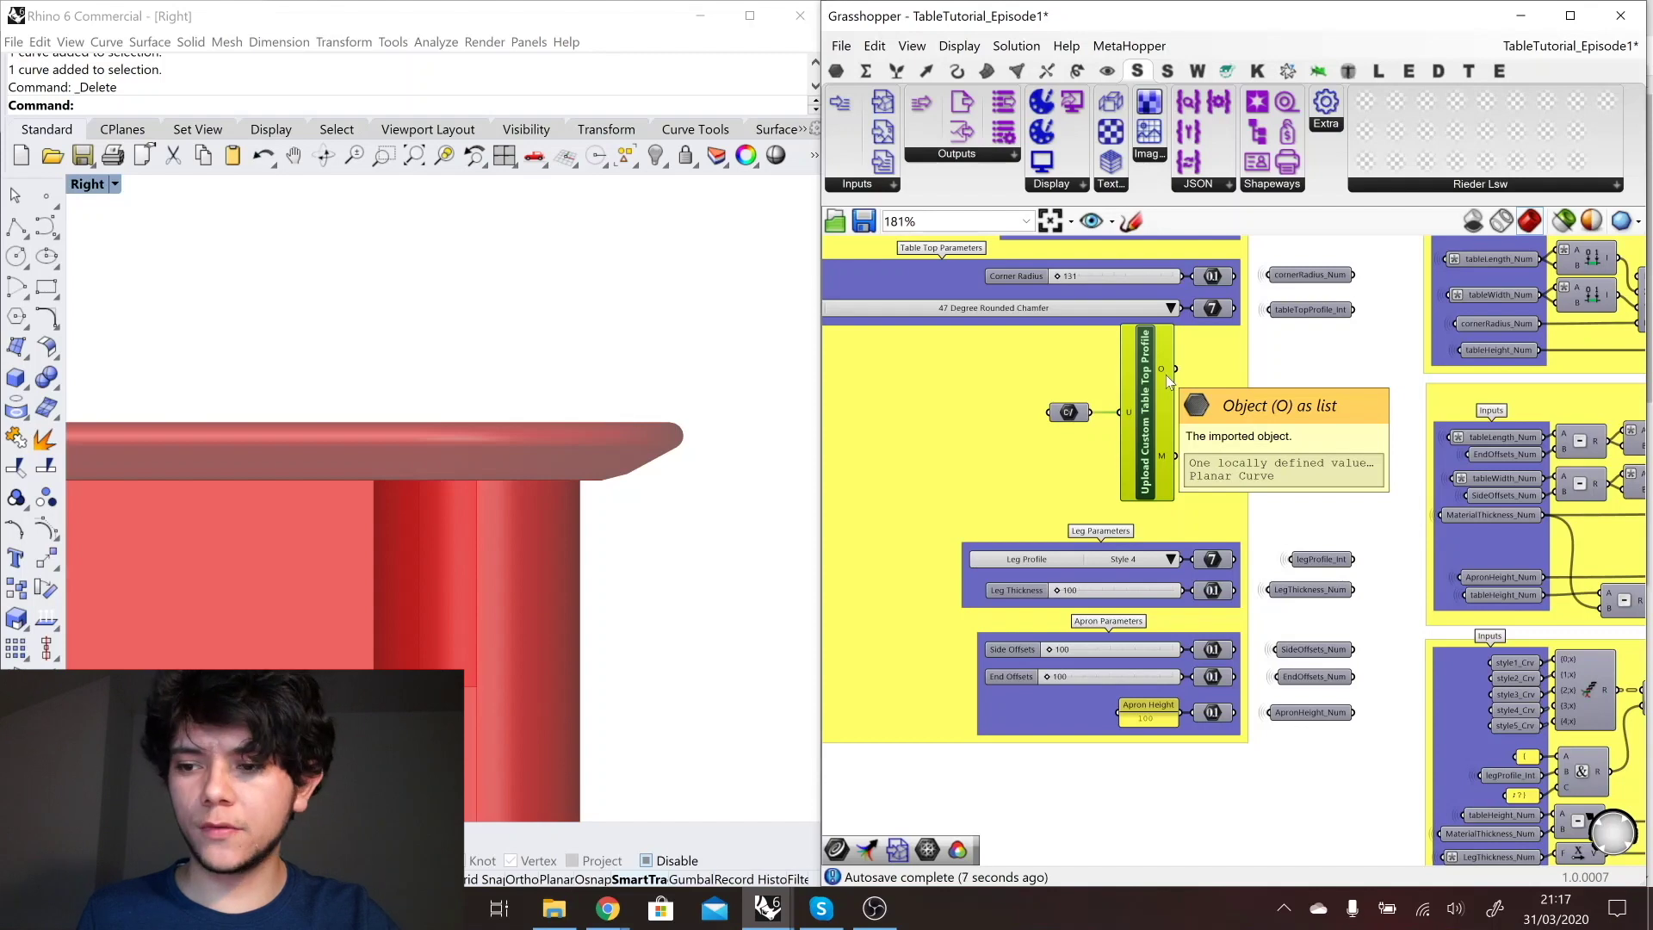
double_click(82, 184)
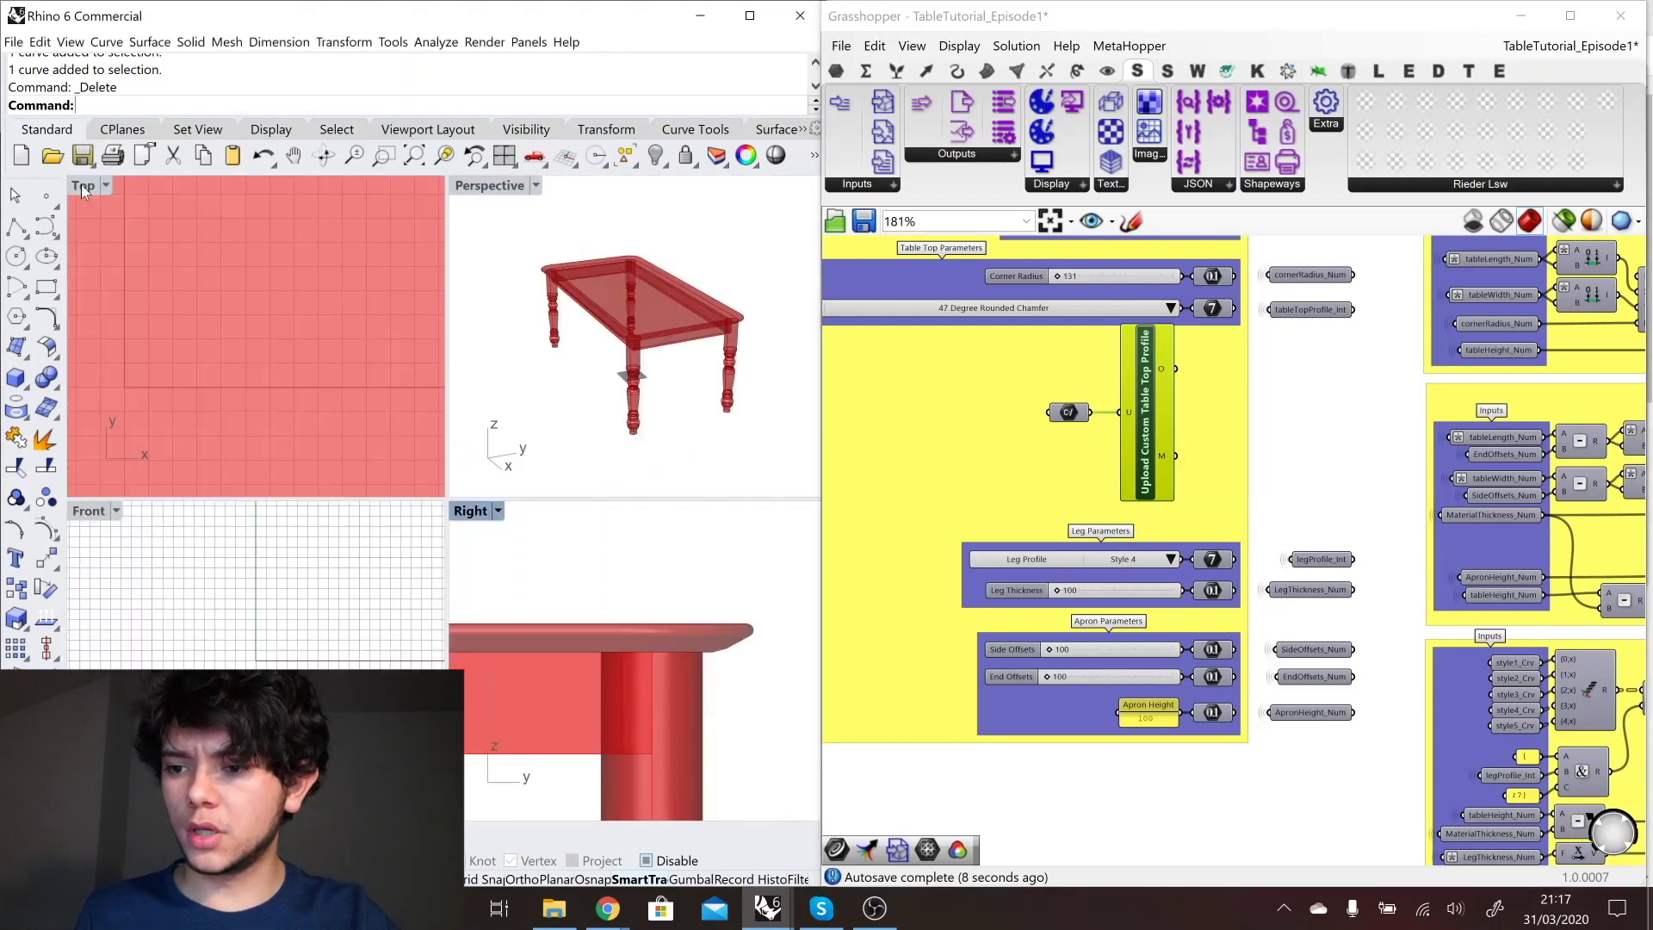
double_click(81, 184)
scroll(323, 550, "down", 5)
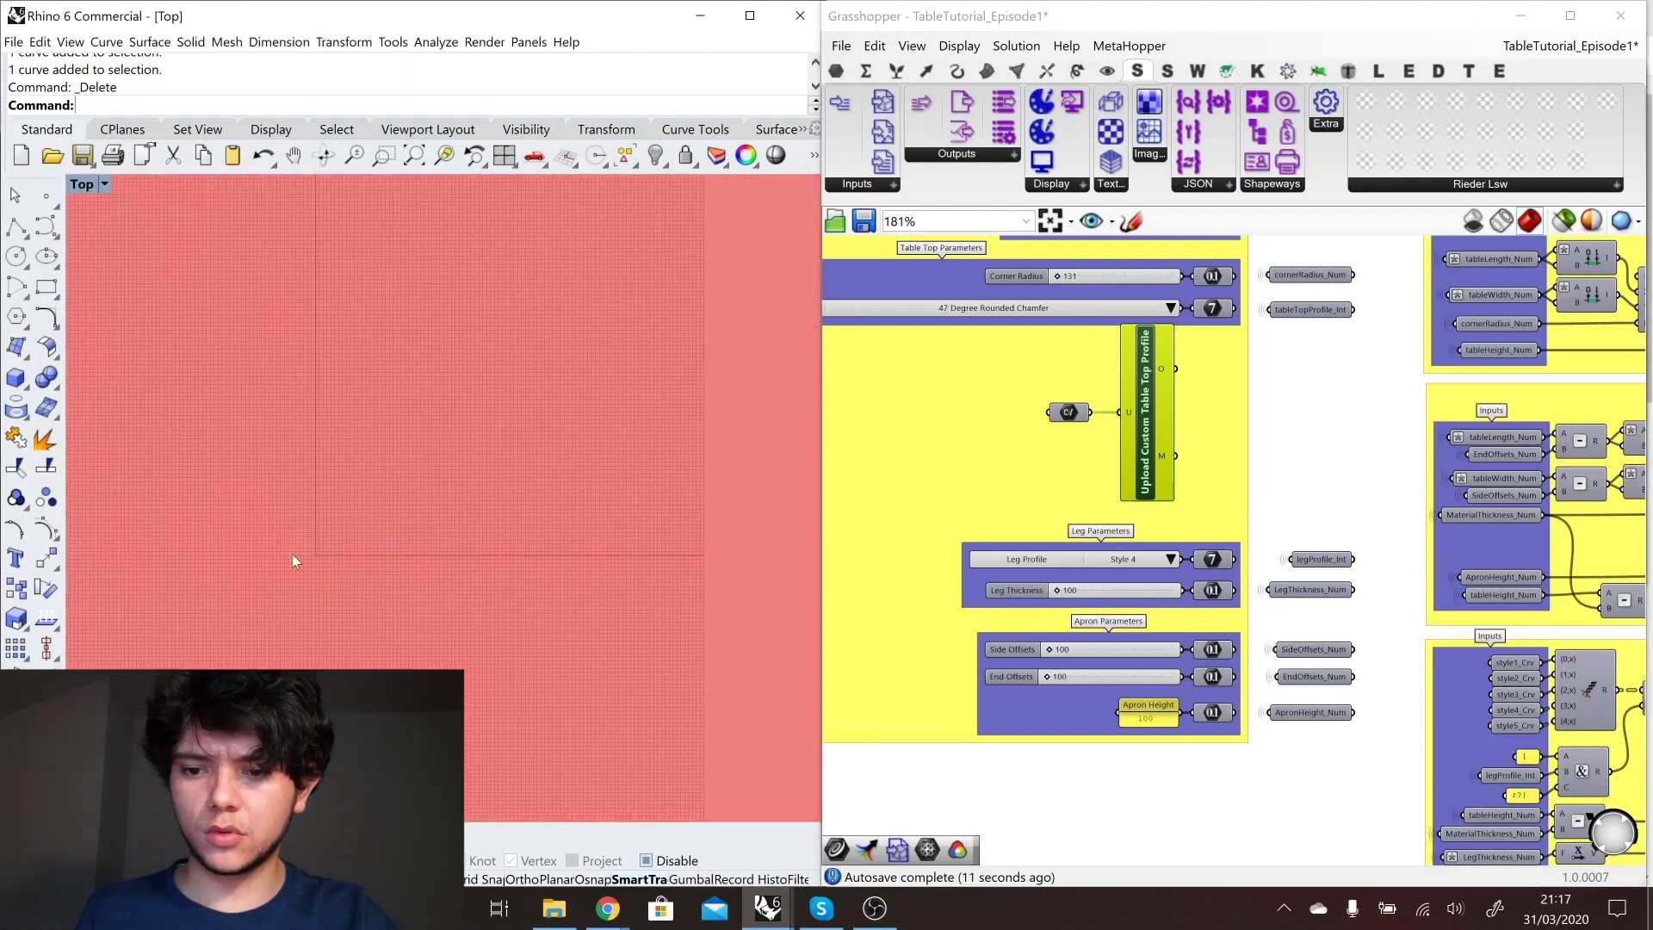
scroll(315, 553, "up", 5)
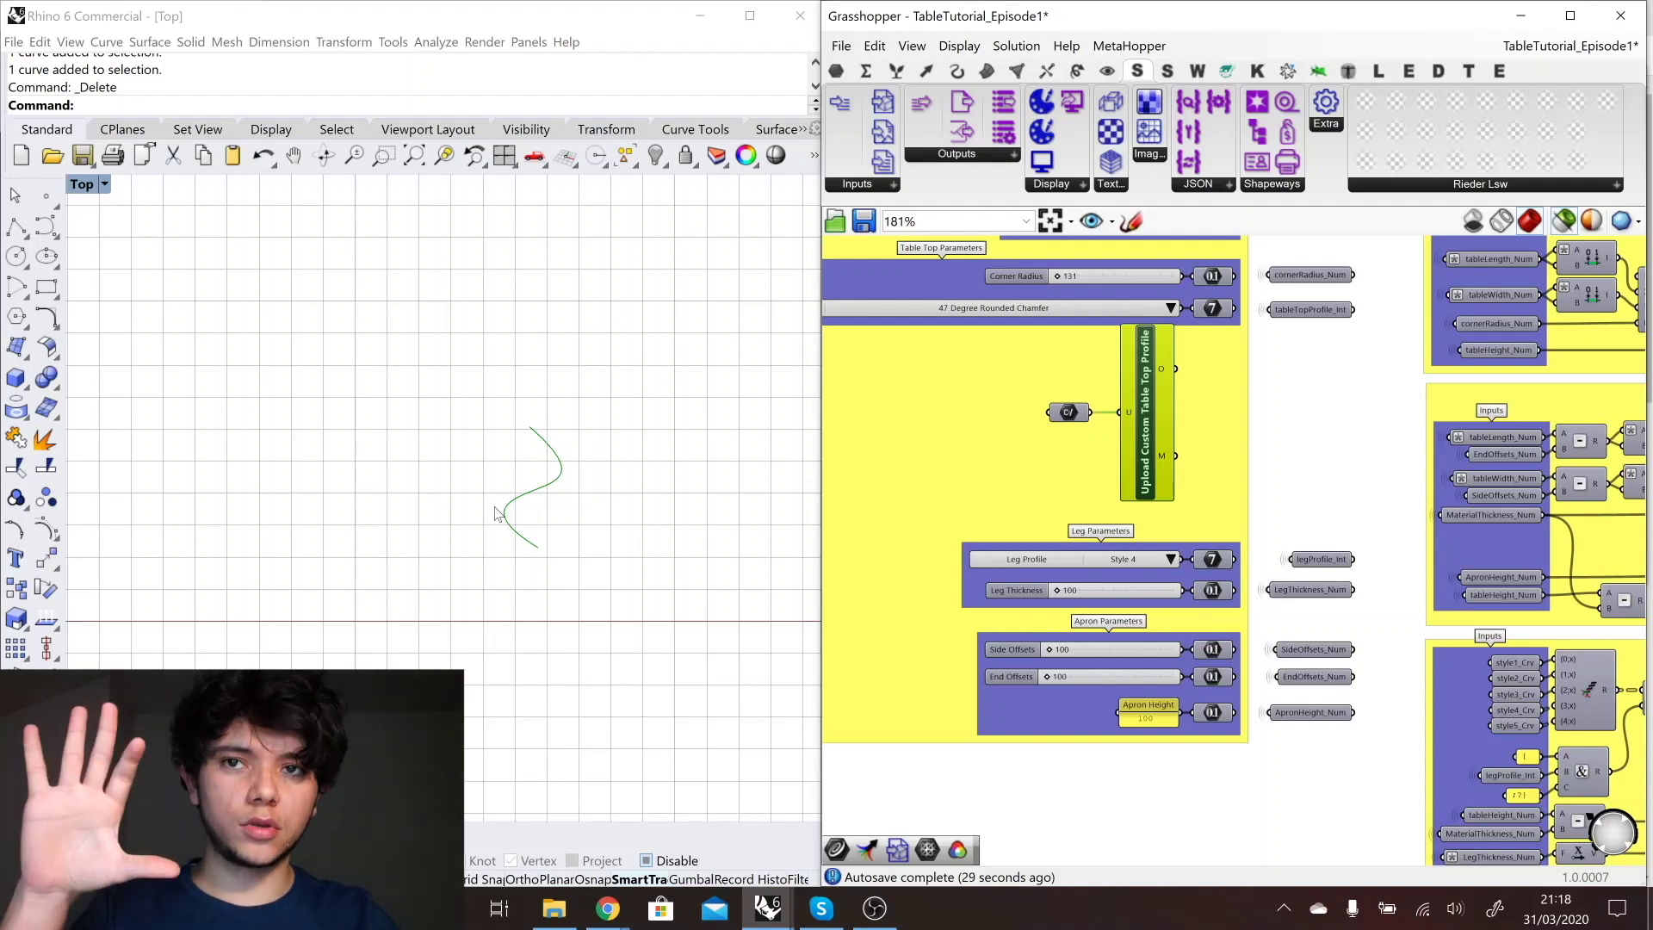
- Add a Curve parameter beside the upload component and connect it to the Object output
double_click(1278, 421)
type("curve")
key("Return")
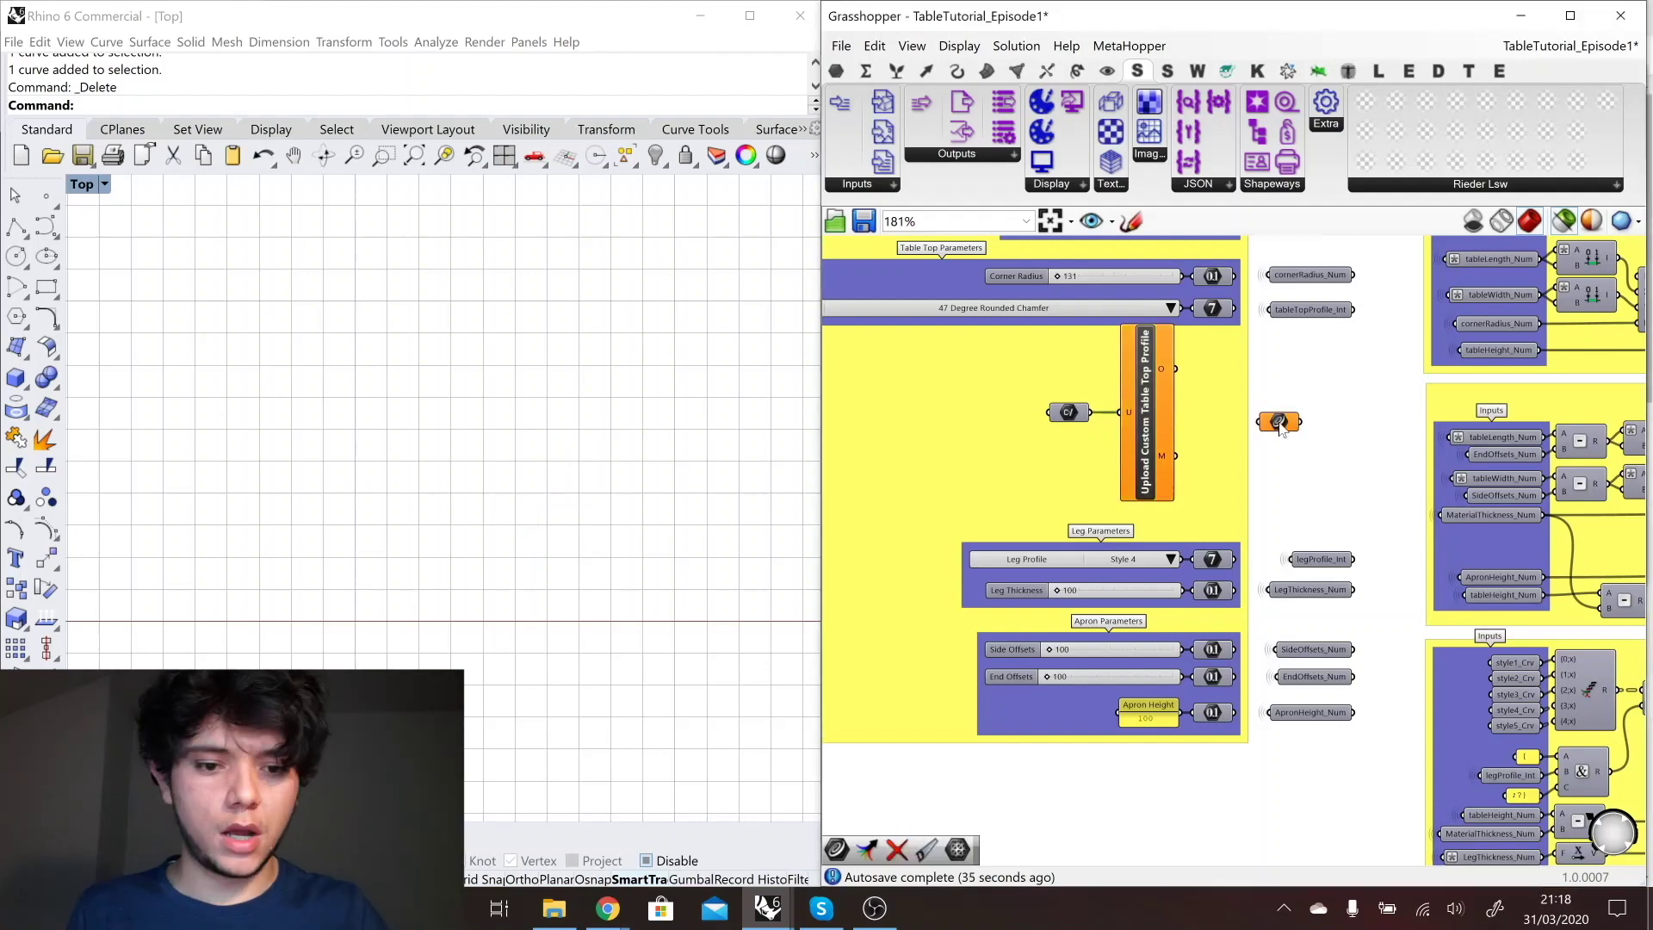
left_click_drag(1280, 426, 1215, 379)
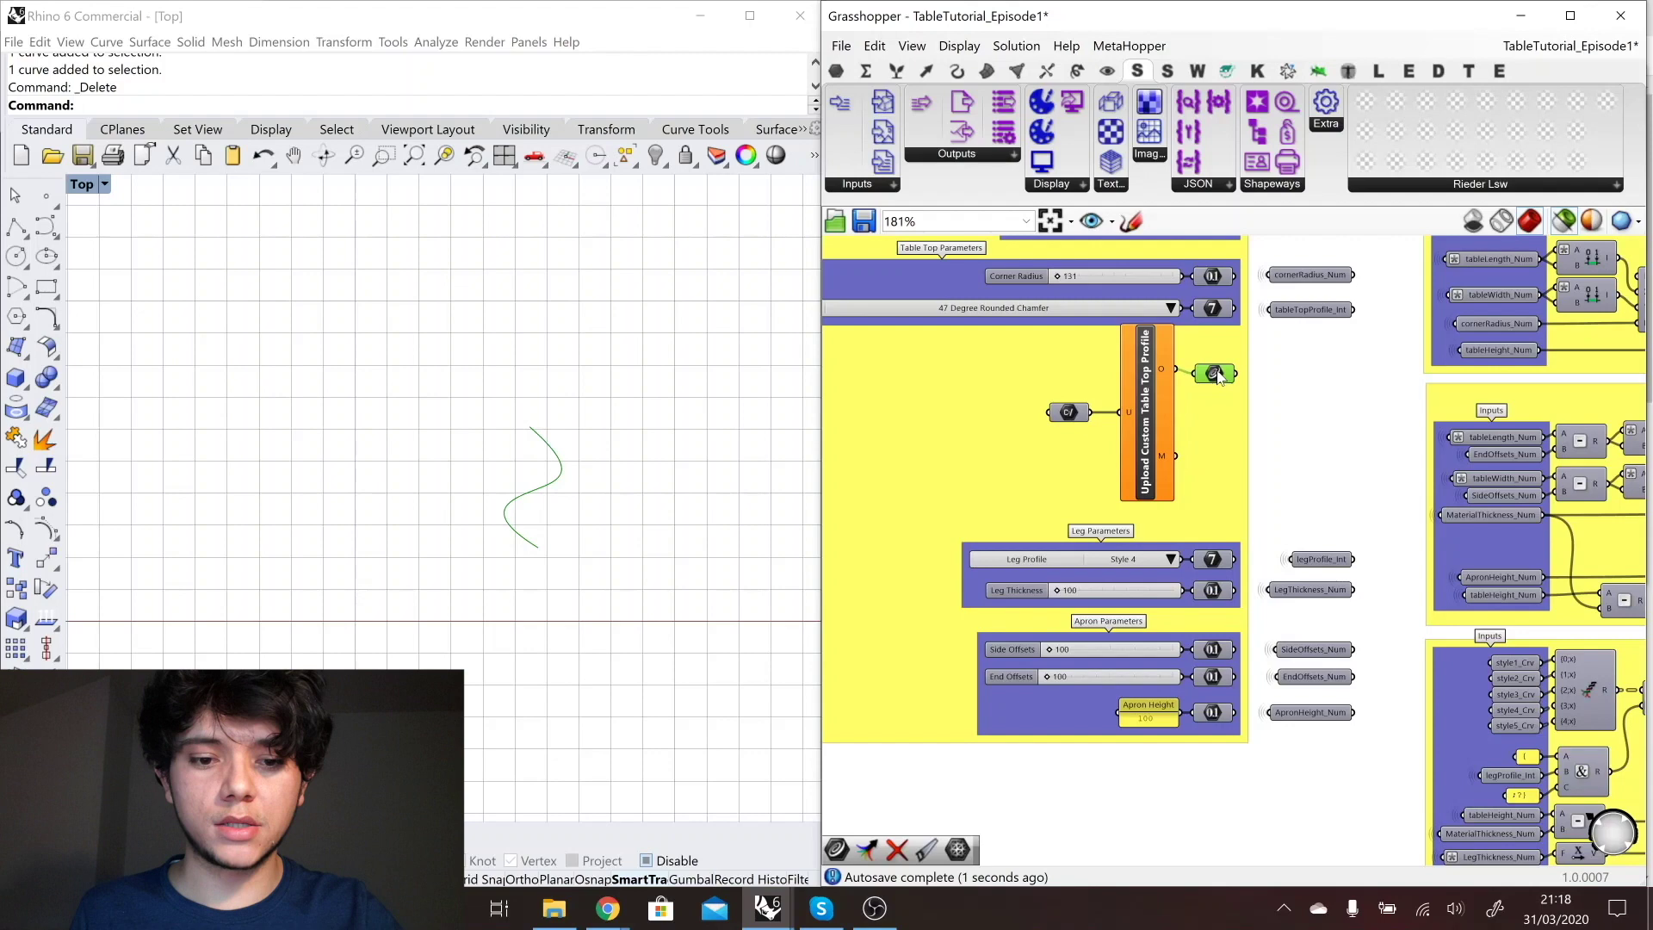
- Rename the Curve parameter as customTableTopProfile_Crv and set it to display as an icon
right_click(1214, 370)
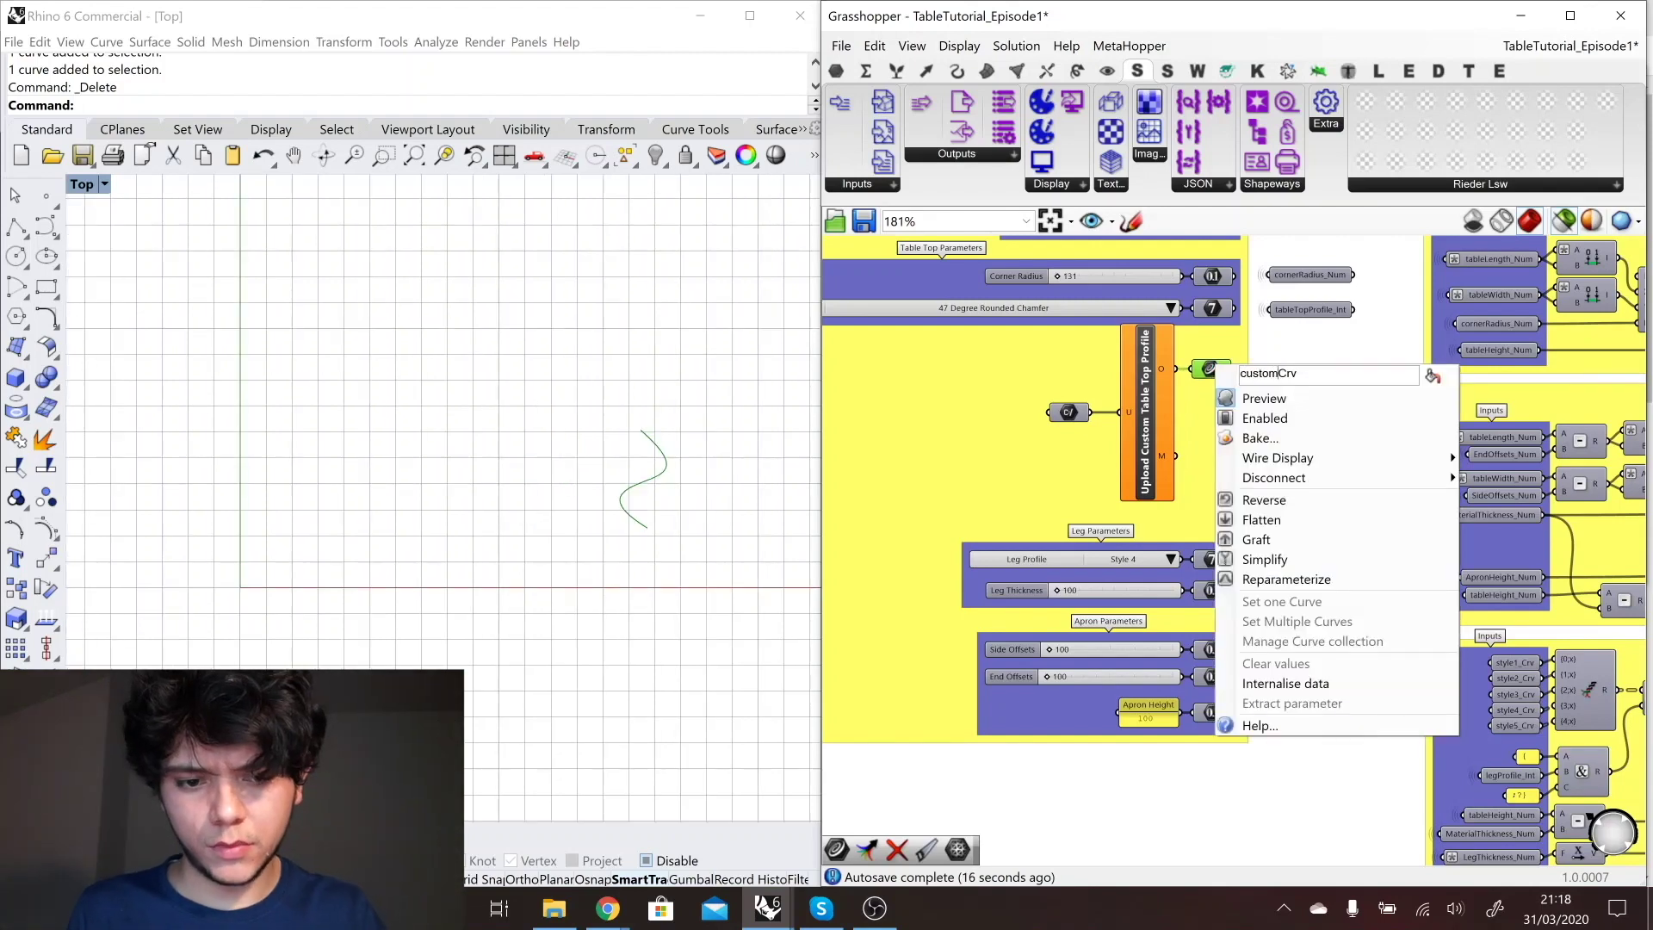
type("customTableTopProfile_")
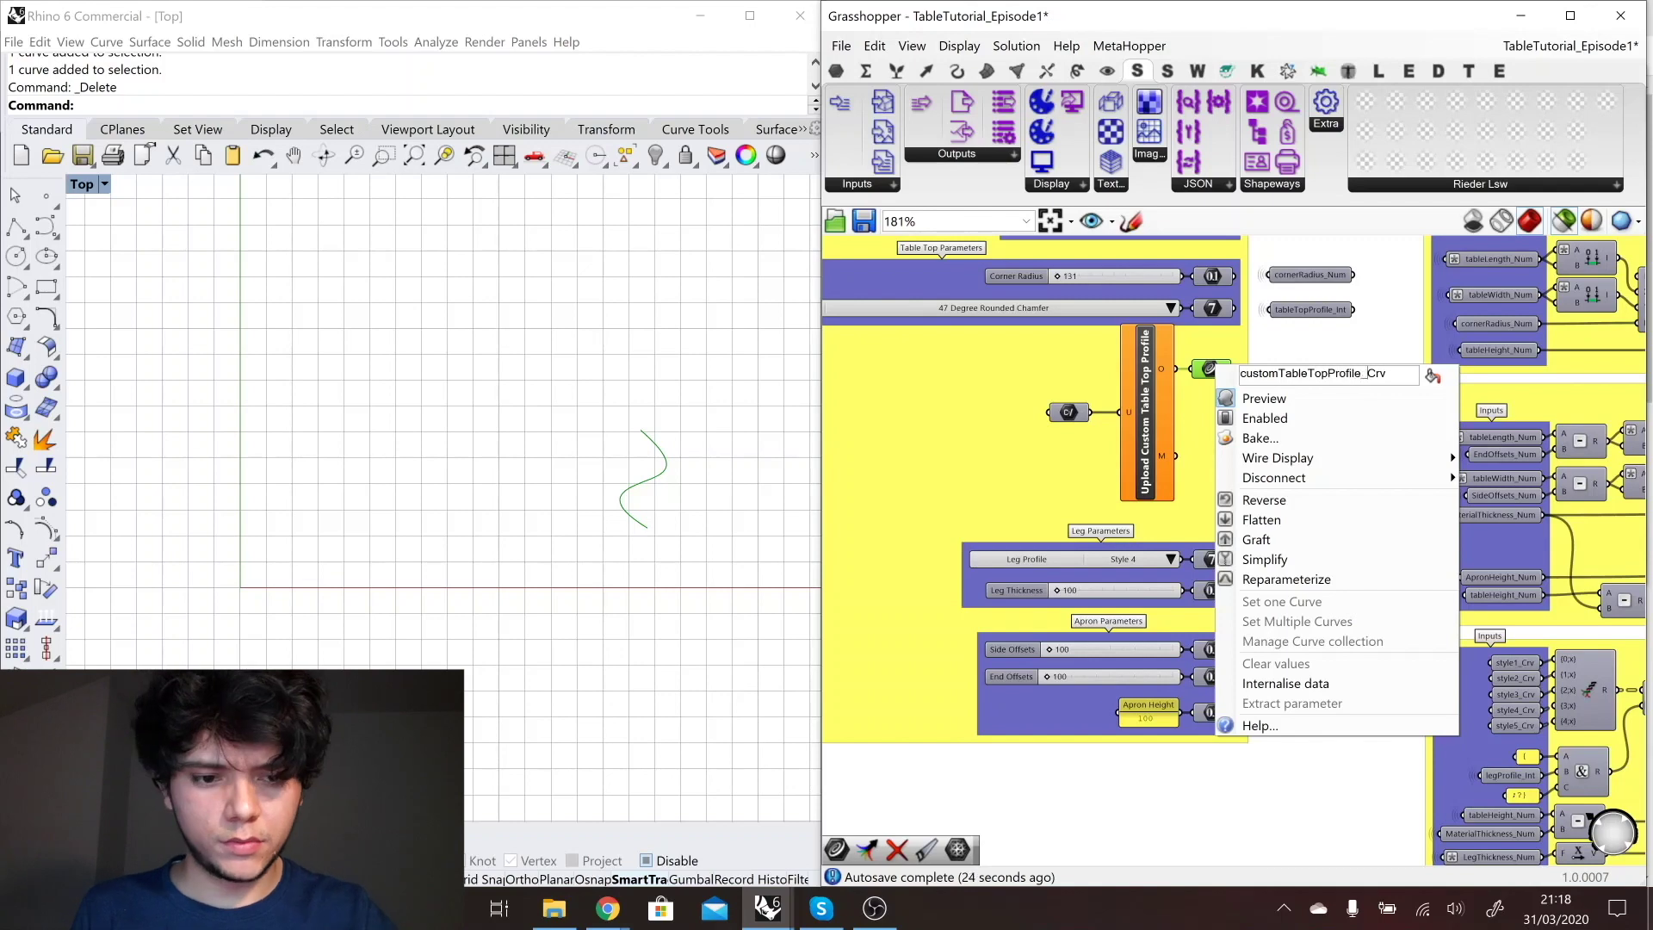
left_click(1433, 376)
left_click(1433, 376)
- Place a copy of the customTableTopProfile_Crv parameter outside the Inputs group, fed by the original, and display it by name
left_click(1209, 371)
key("alt+Right")
right_click(1318, 396)
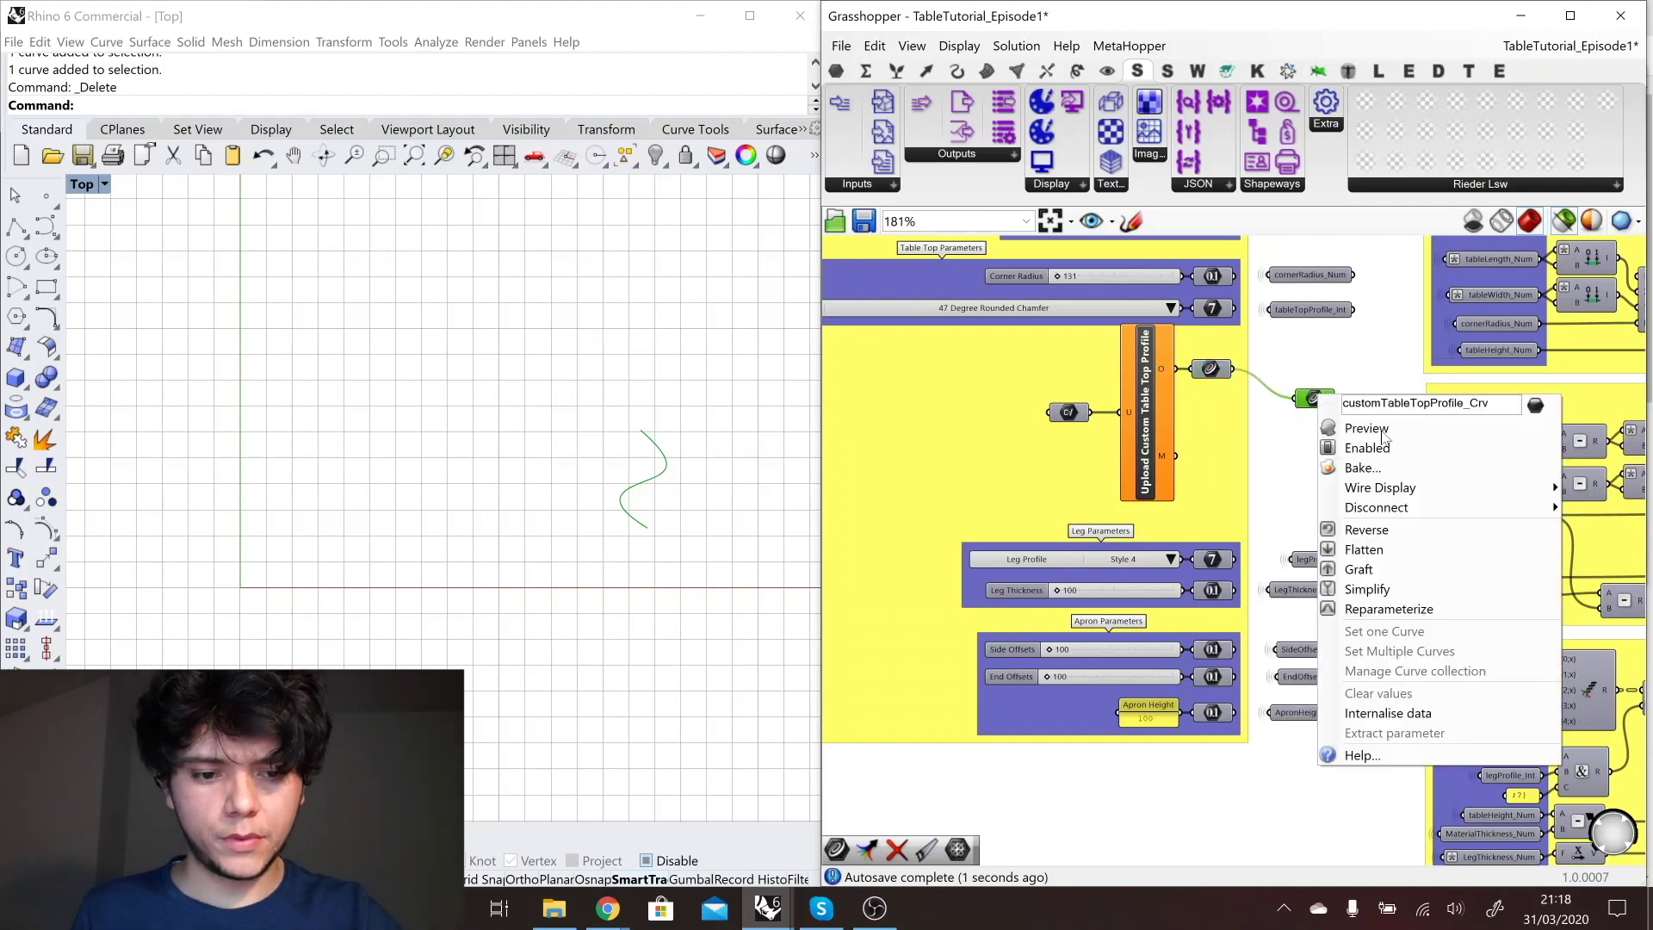
key("Return")
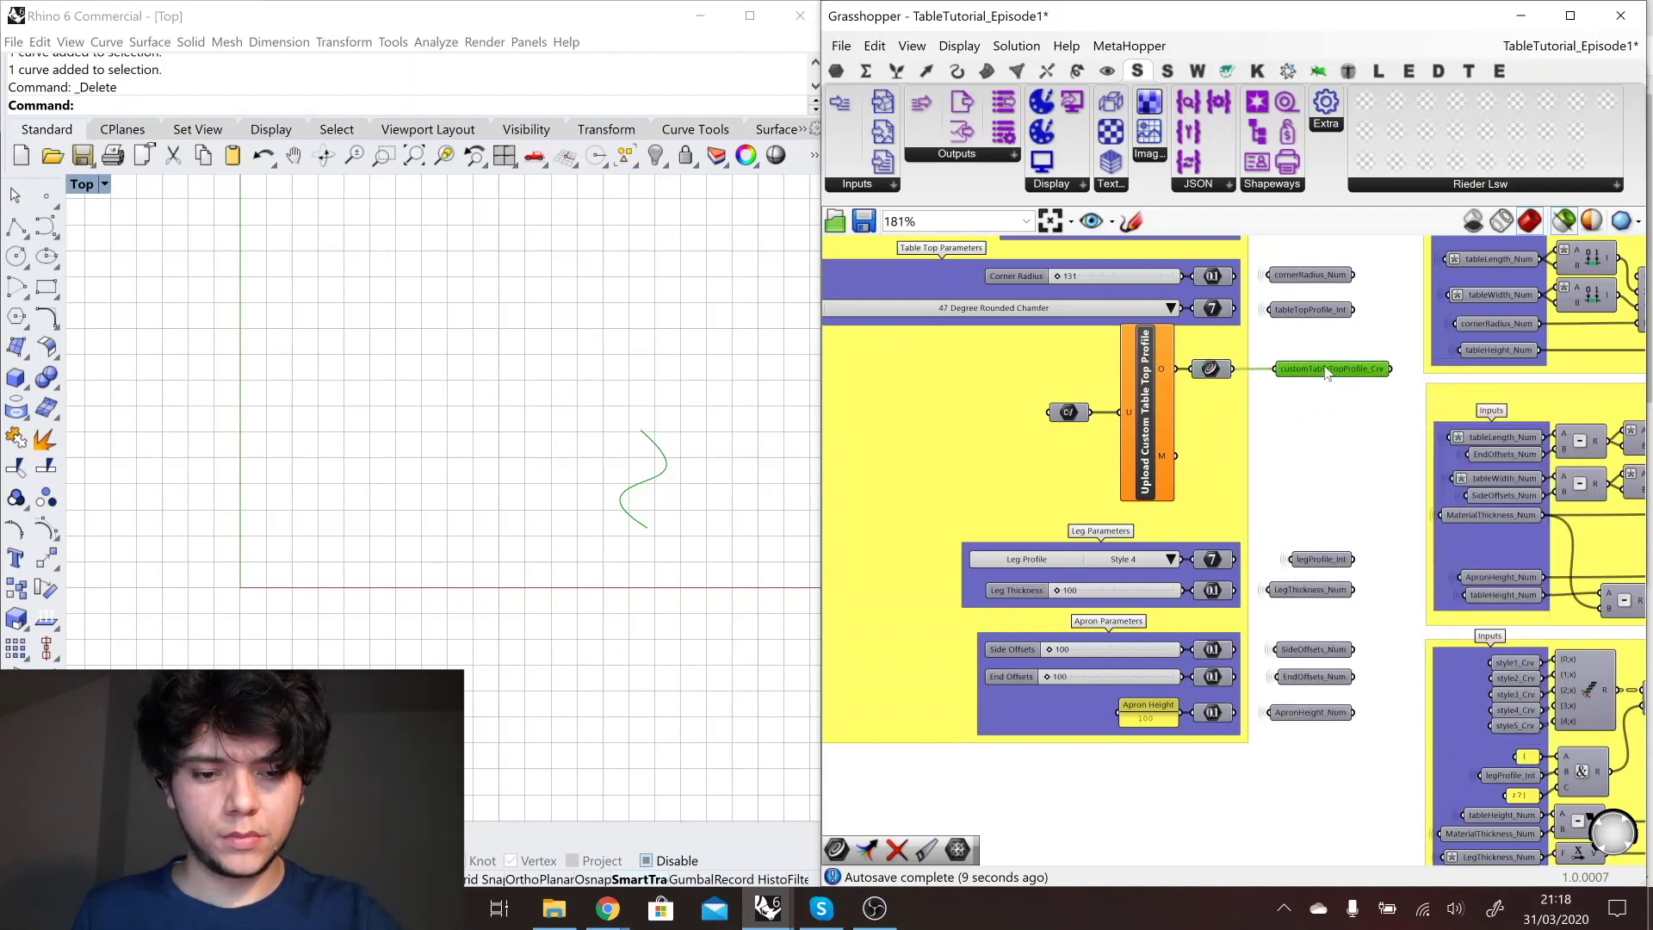
- Place another copy of the customTableTopProfile_Crv parameter in the empty area above the Table Top Brep group
scroll(1326, 372, "down", 5)
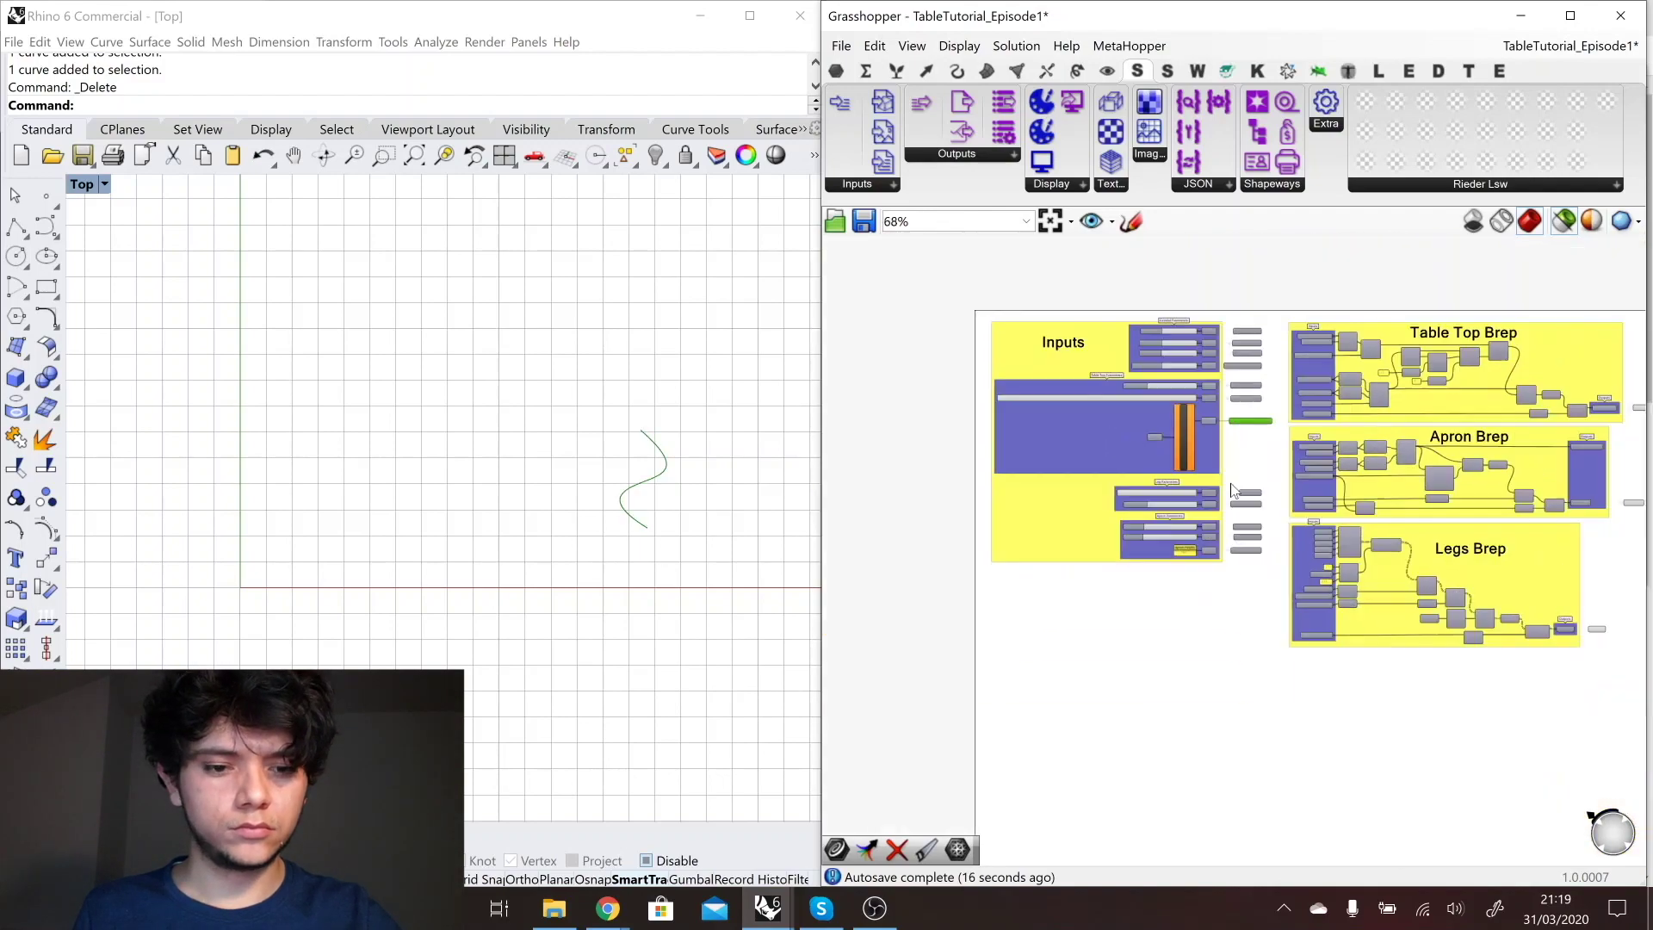
right_click_drag(1235, 491, 1181, 504)
scroll(1216, 427, "up", 1)
left_click_drag(1192, 437, 1277, 263, "alt")
scroll(1399, 249, "up", 6)
- Feed the copied profile parameter into a Bounding Box component set to Union Box and connect its box to Box Corners
double_click(1229, 343)
type("bou")
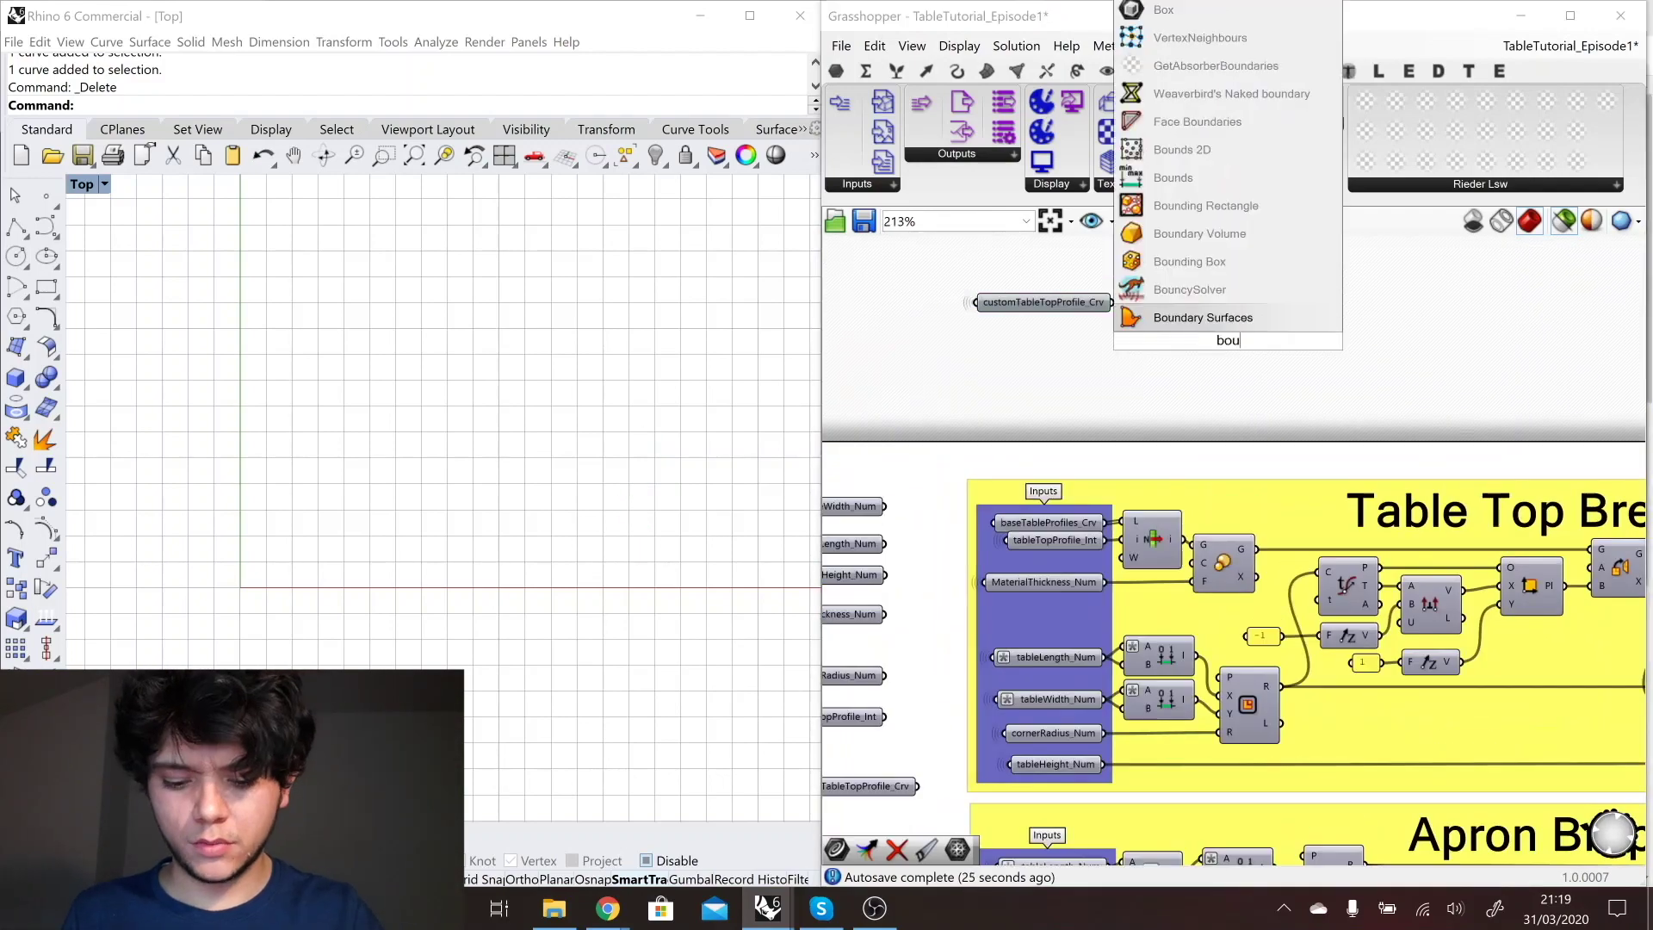
type("nding")
left_click(1219, 320)
left_click_drag(1112, 302, 1173, 277)
double_click(1243, 297)
type("corner")
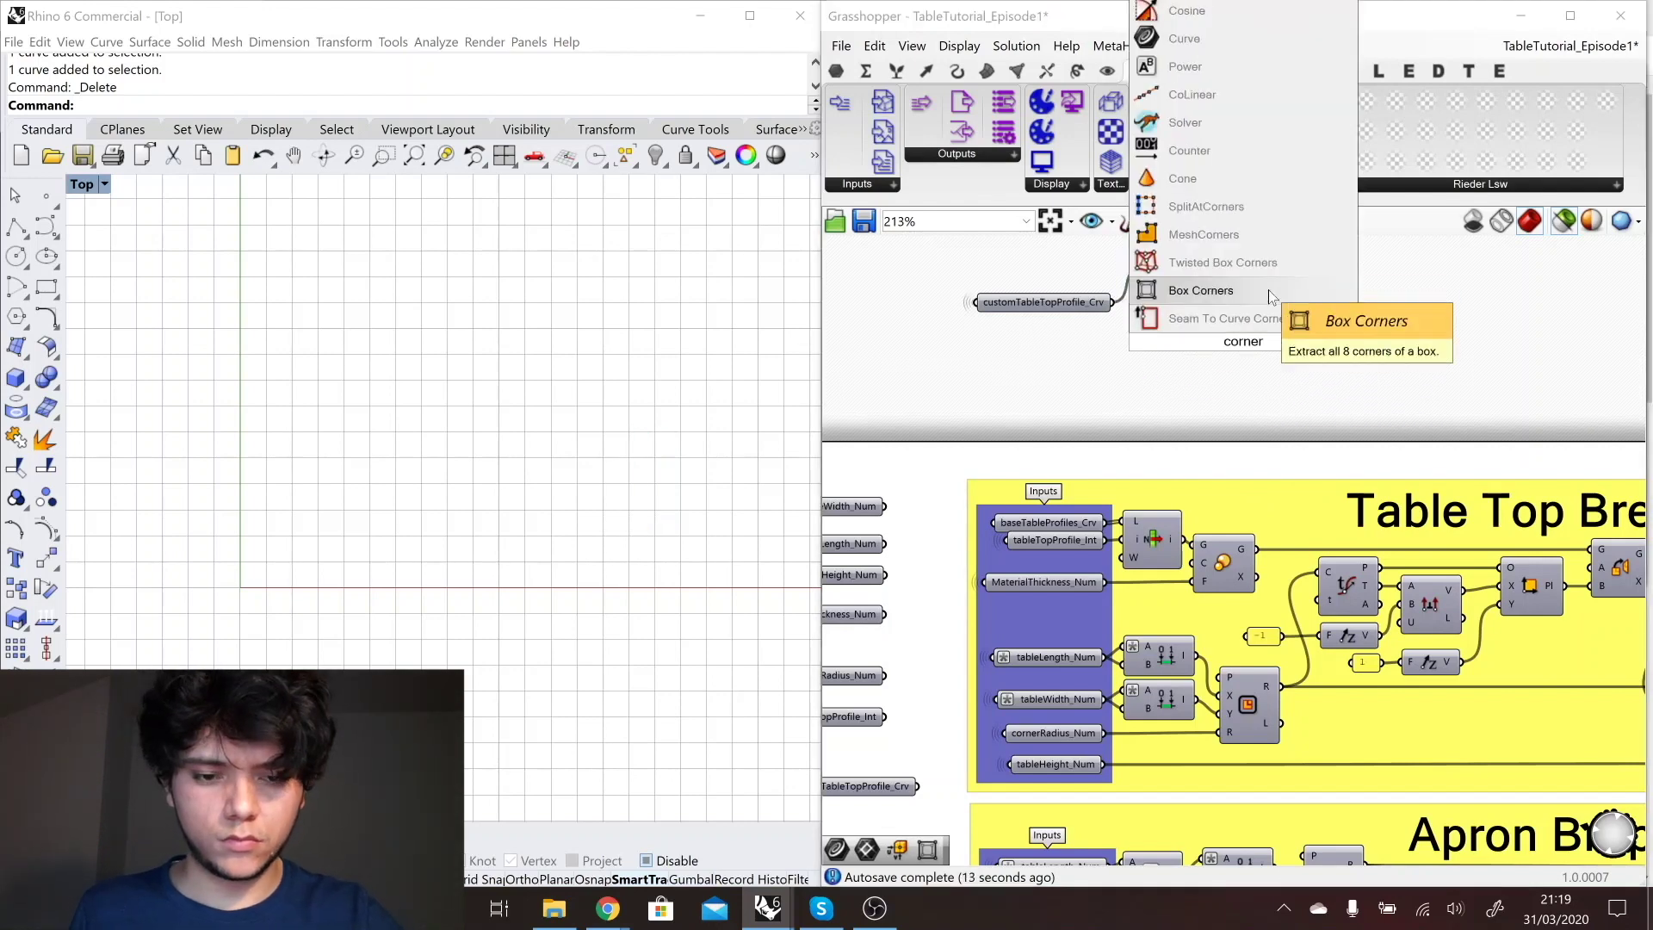
left_click(1258, 321)
scroll(1237, 325, "down", 2)
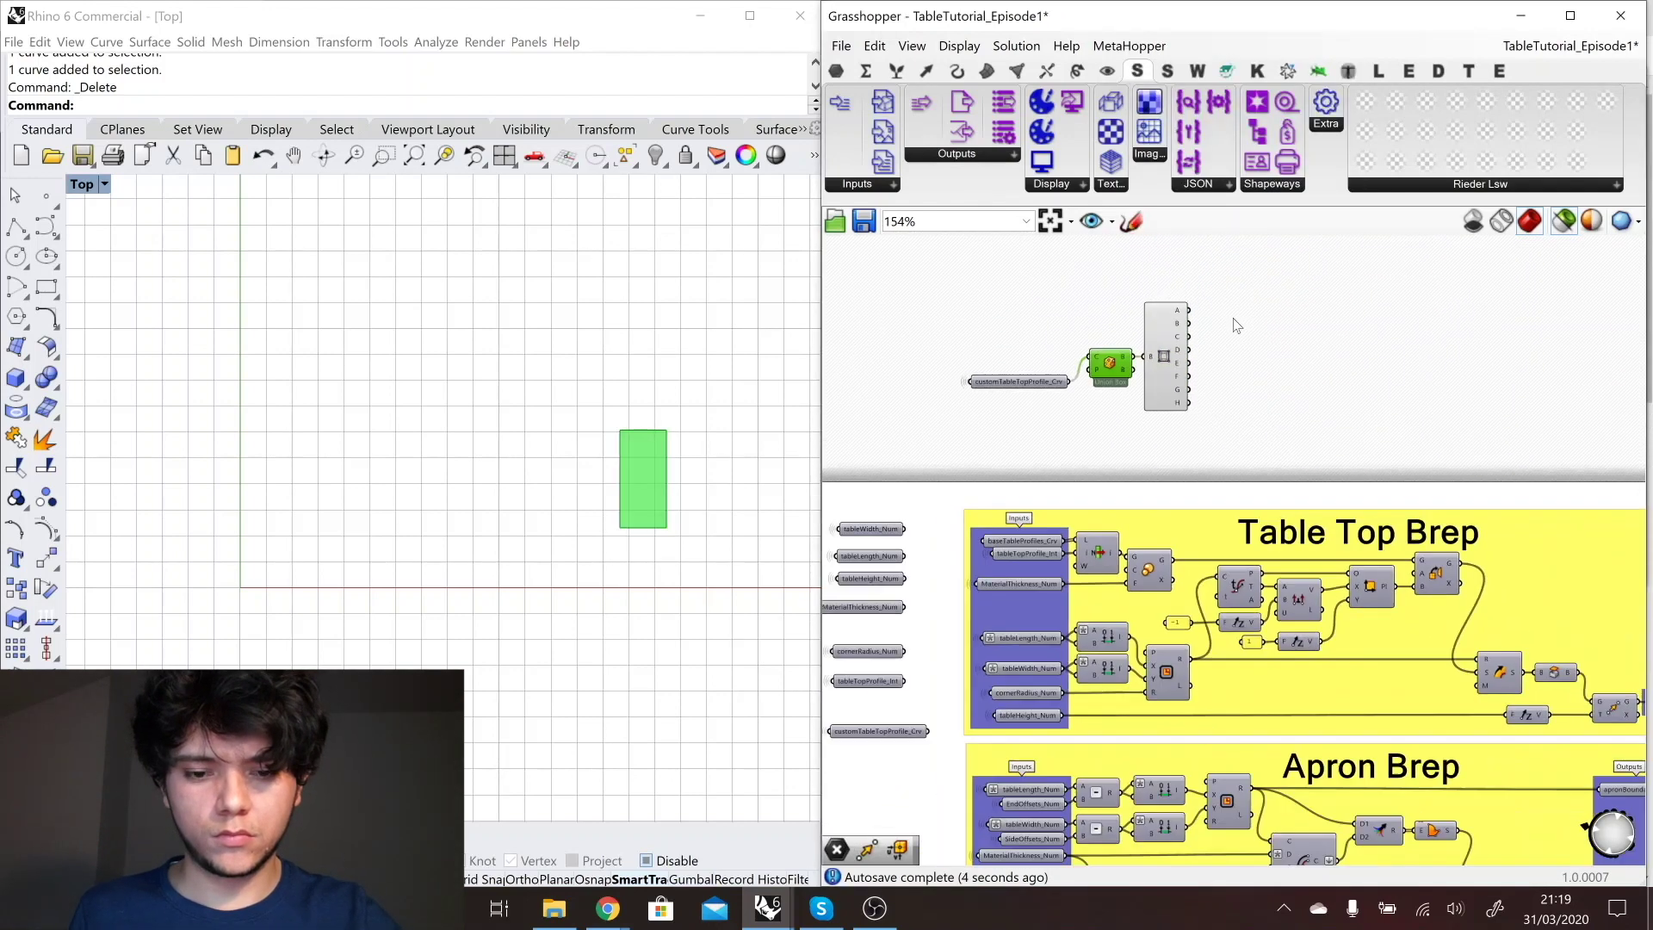
- Place a Move component and a temporary Point parameter beside Box Corners to check the corner positions
scroll(1240, 315, "up", 2)
double_click(1240, 431)
type("move")
left_click(1233, 409)
double_click(1242, 360)
type("point")
left_click(1233, 338)
left_click_drag(1169, 309, 1164, 395)
left_click(1228, 363)
- Connect box corner D to a new Reverse vector component and delete the temporary Point parameter
double_click(1193, 396)
type("reve")
left_click(1194, 343)
left_click(1213, 387)
mouse_move(1231, 362)
left_mouse_down()
mouse_move(1254, 361)
mouse_move(1233, 353)
left_mouse_up()
left_click(1271, 366)
key("Delete")
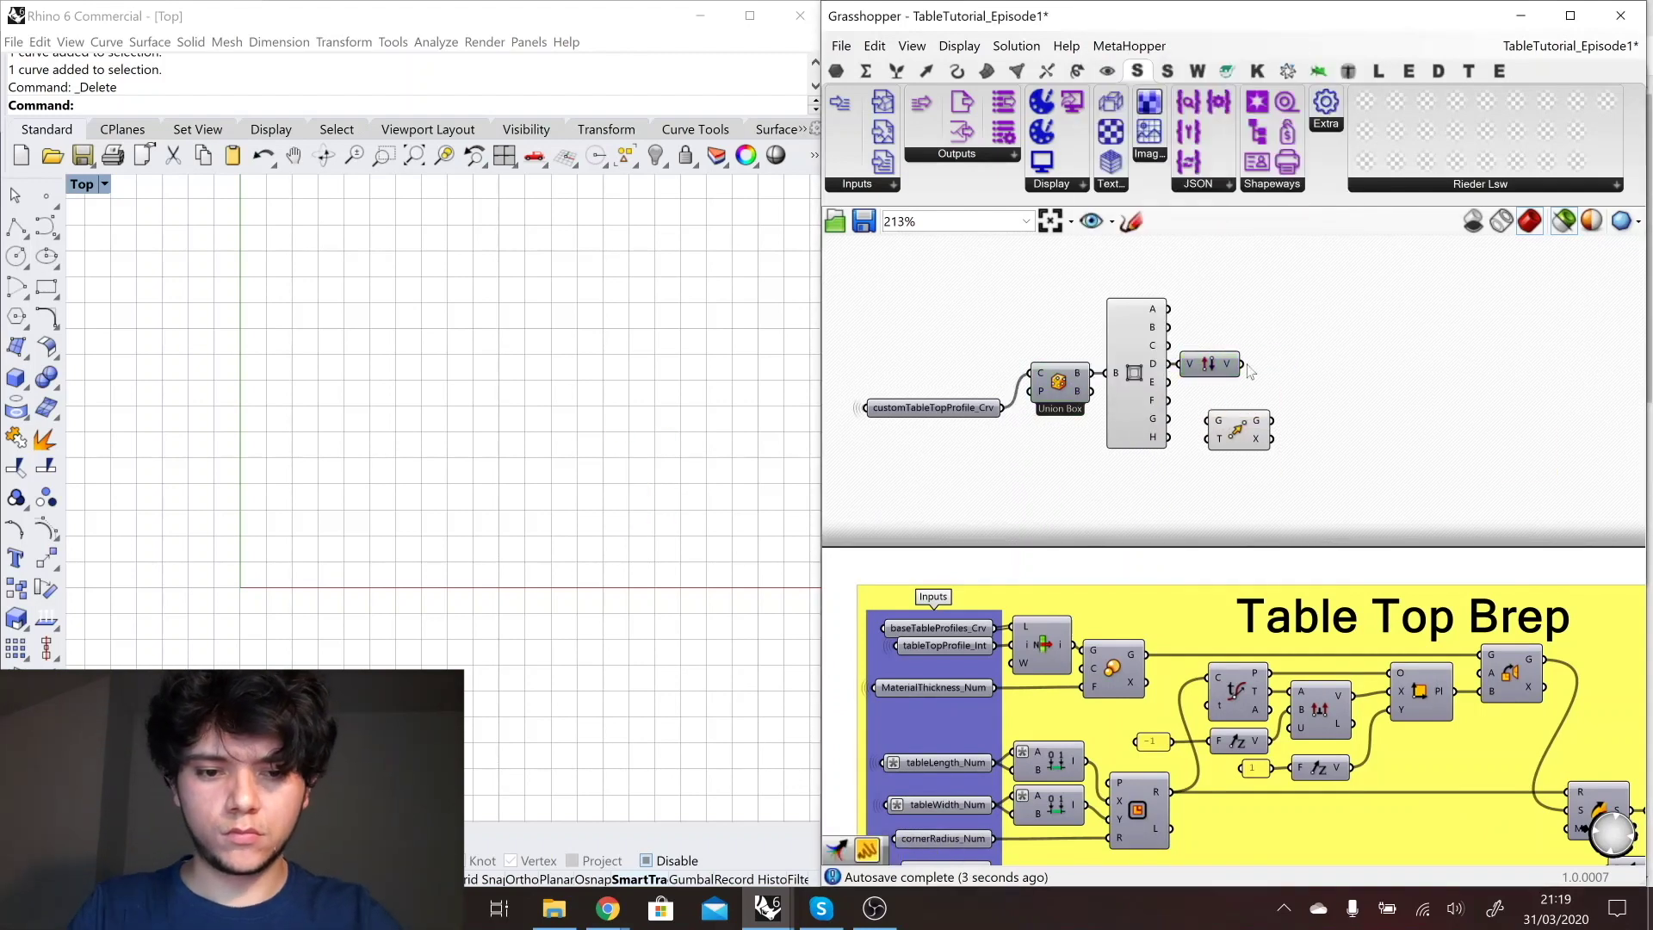
- Hide the Box Corners preview and wire customTableTopProfile_Crv and the reversed corner vector into Move's Geometry and Motion inputs
left_click(1135, 414)
key("ctrl+q")
left_click(1115, 482)
double_click(1209, 492)
left_click_drag(934, 408, 1208, 422)
left_click_drag(1238, 430, 1292, 488)
left_click_drag(1241, 364, 975, 465)
left_click_drag(948, 479, 949, 468)
left_click(1184, 512)
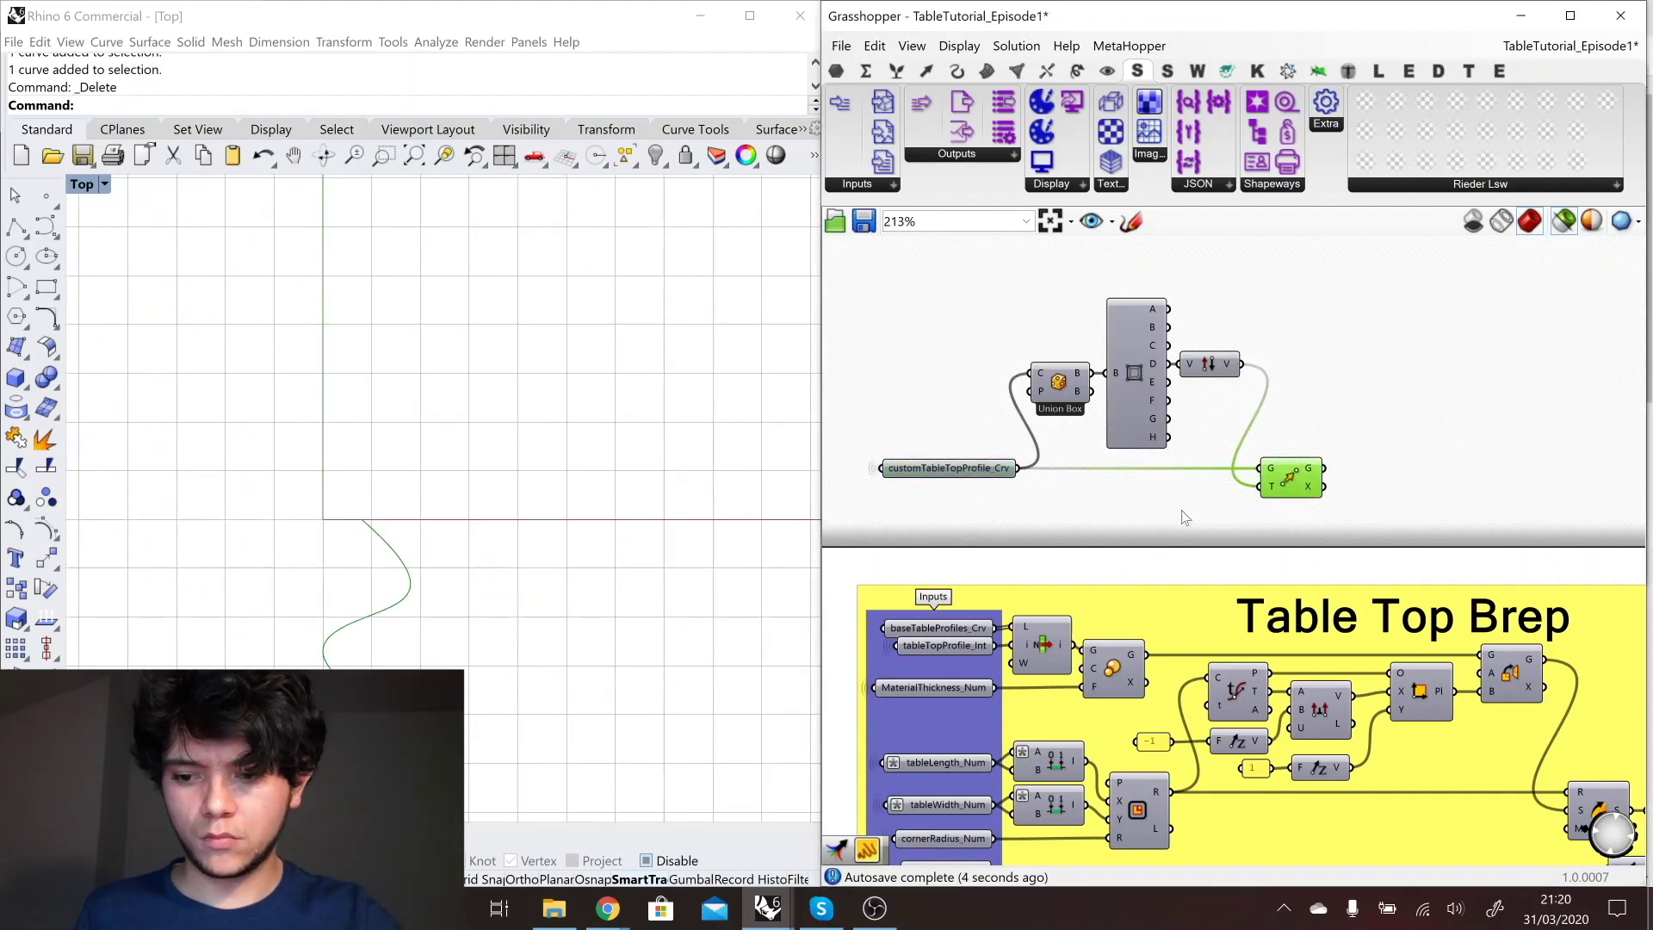
- Add a Scale component fed by the moved profile's geometry and turn off the Move component's preview
double_click(1395, 401)
type("scale")
key("Return")
left_click(1294, 482)
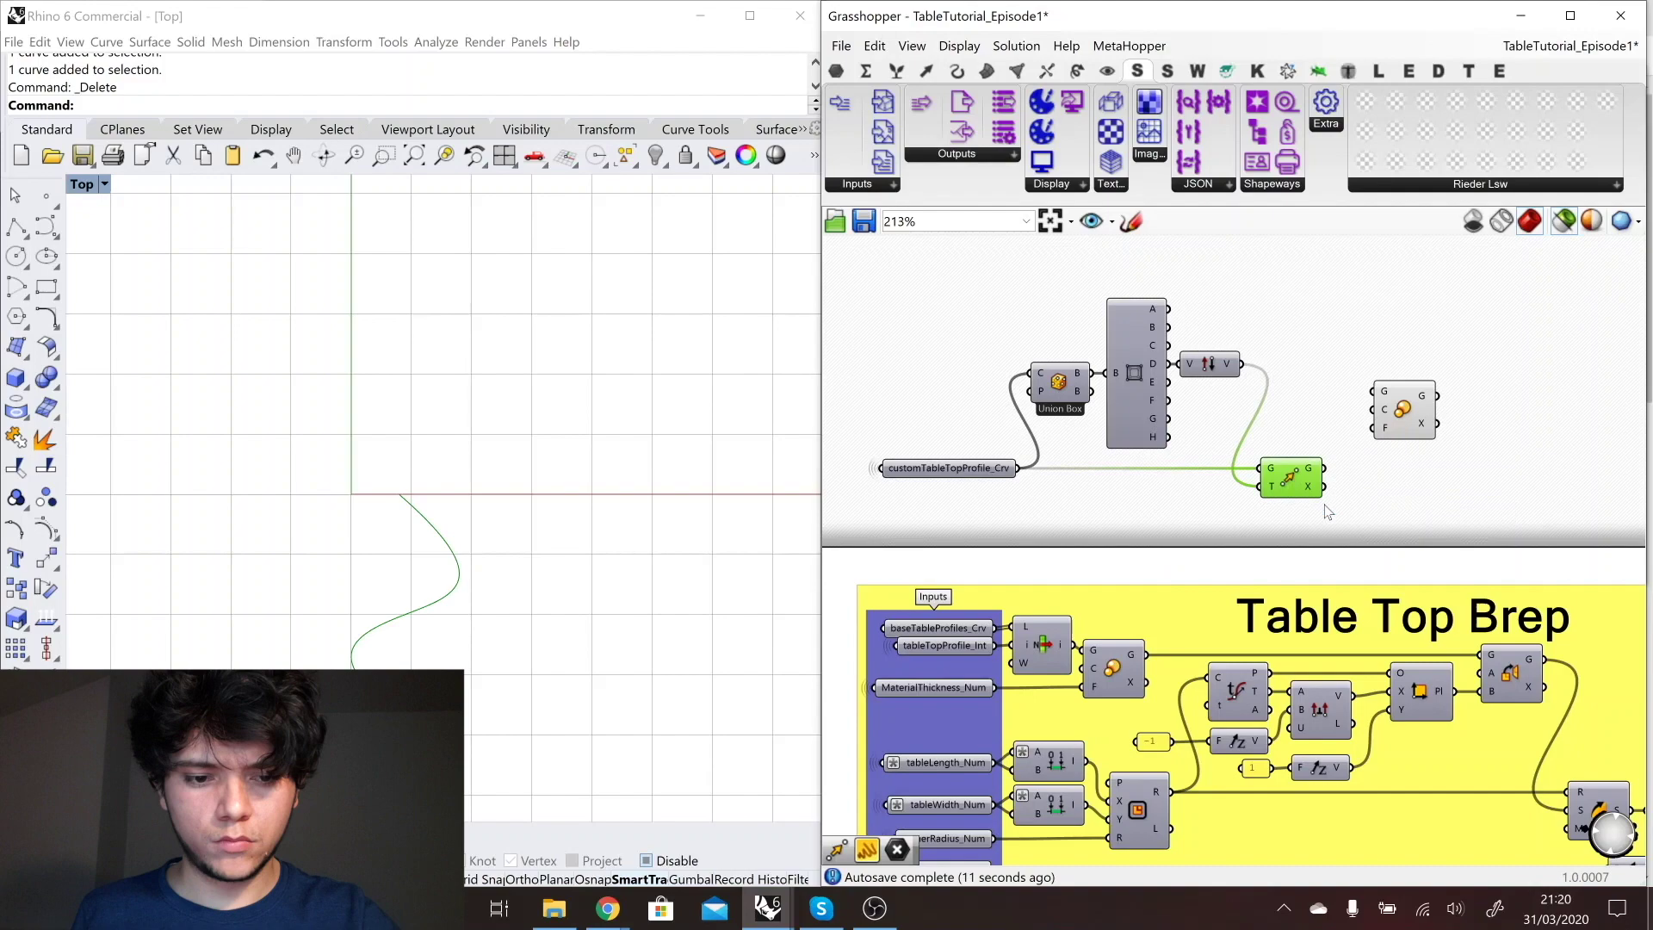
key("ctrl+q")
left_click(1404, 413)
left_click_drag(1324, 468, 1379, 489)
- Place a Distance component beside the Box Corners component
double_click(1240, 522)
type("distance")
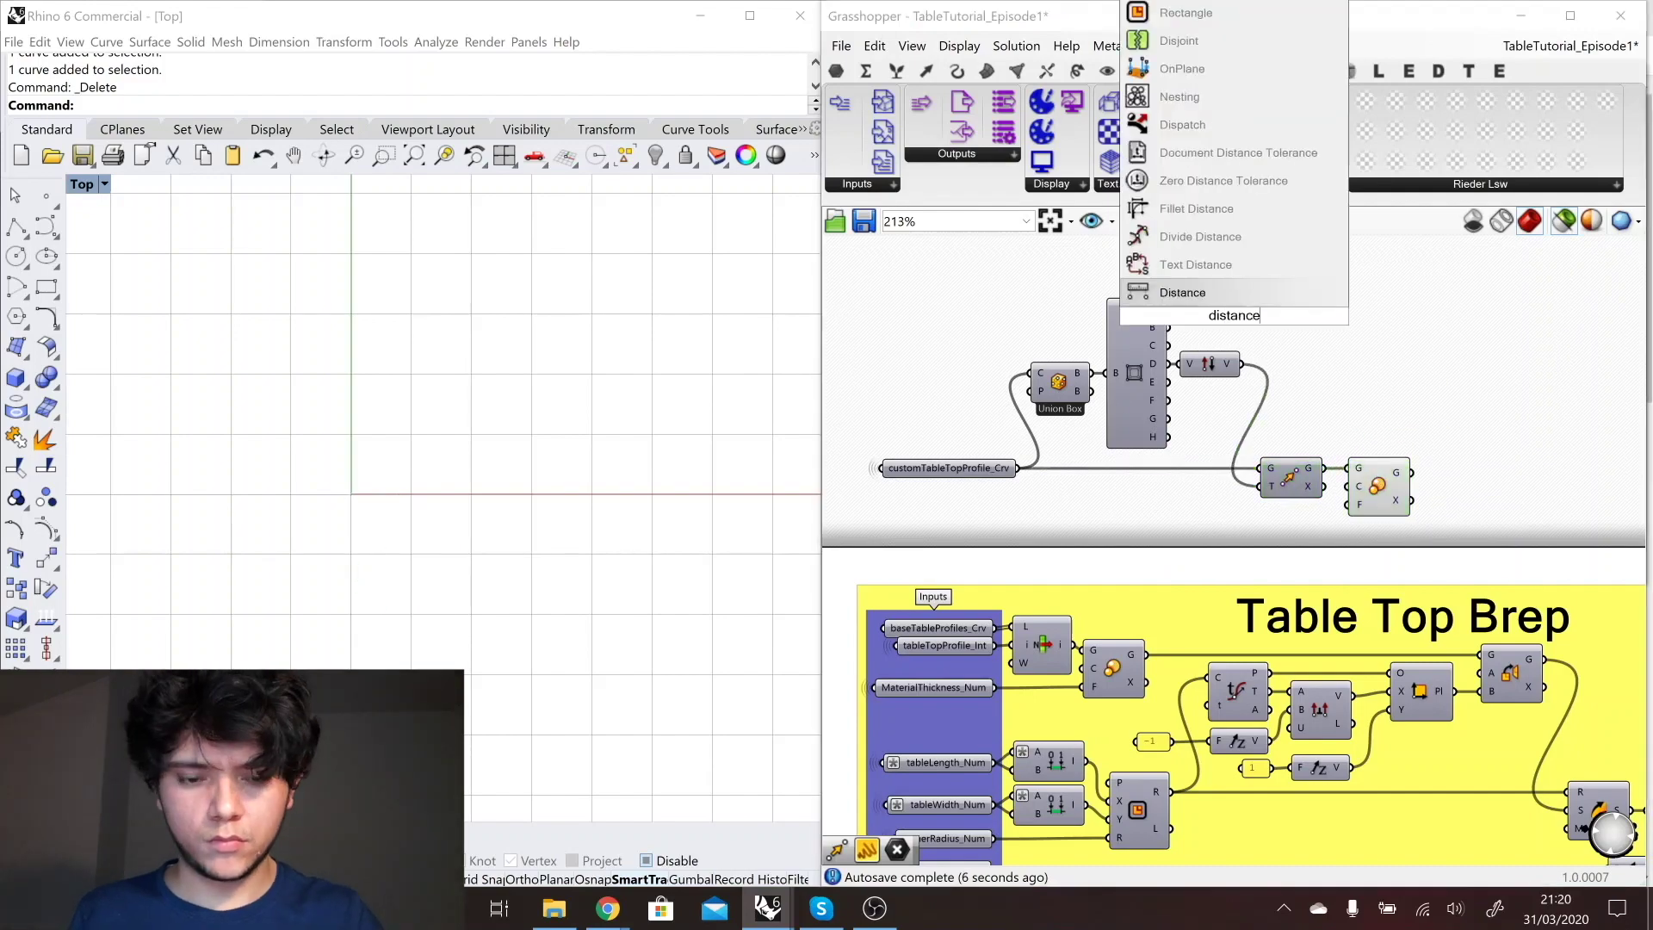
key("Return")
left_click(1137, 371)
left_click_drag(1234, 315, 1299, 315)
- Check the location of box corner A in the Top view with a temporary Point parameter and remove the point
double_click(1220, 319)
type("point")
key("Return")
left_click(1059, 382)
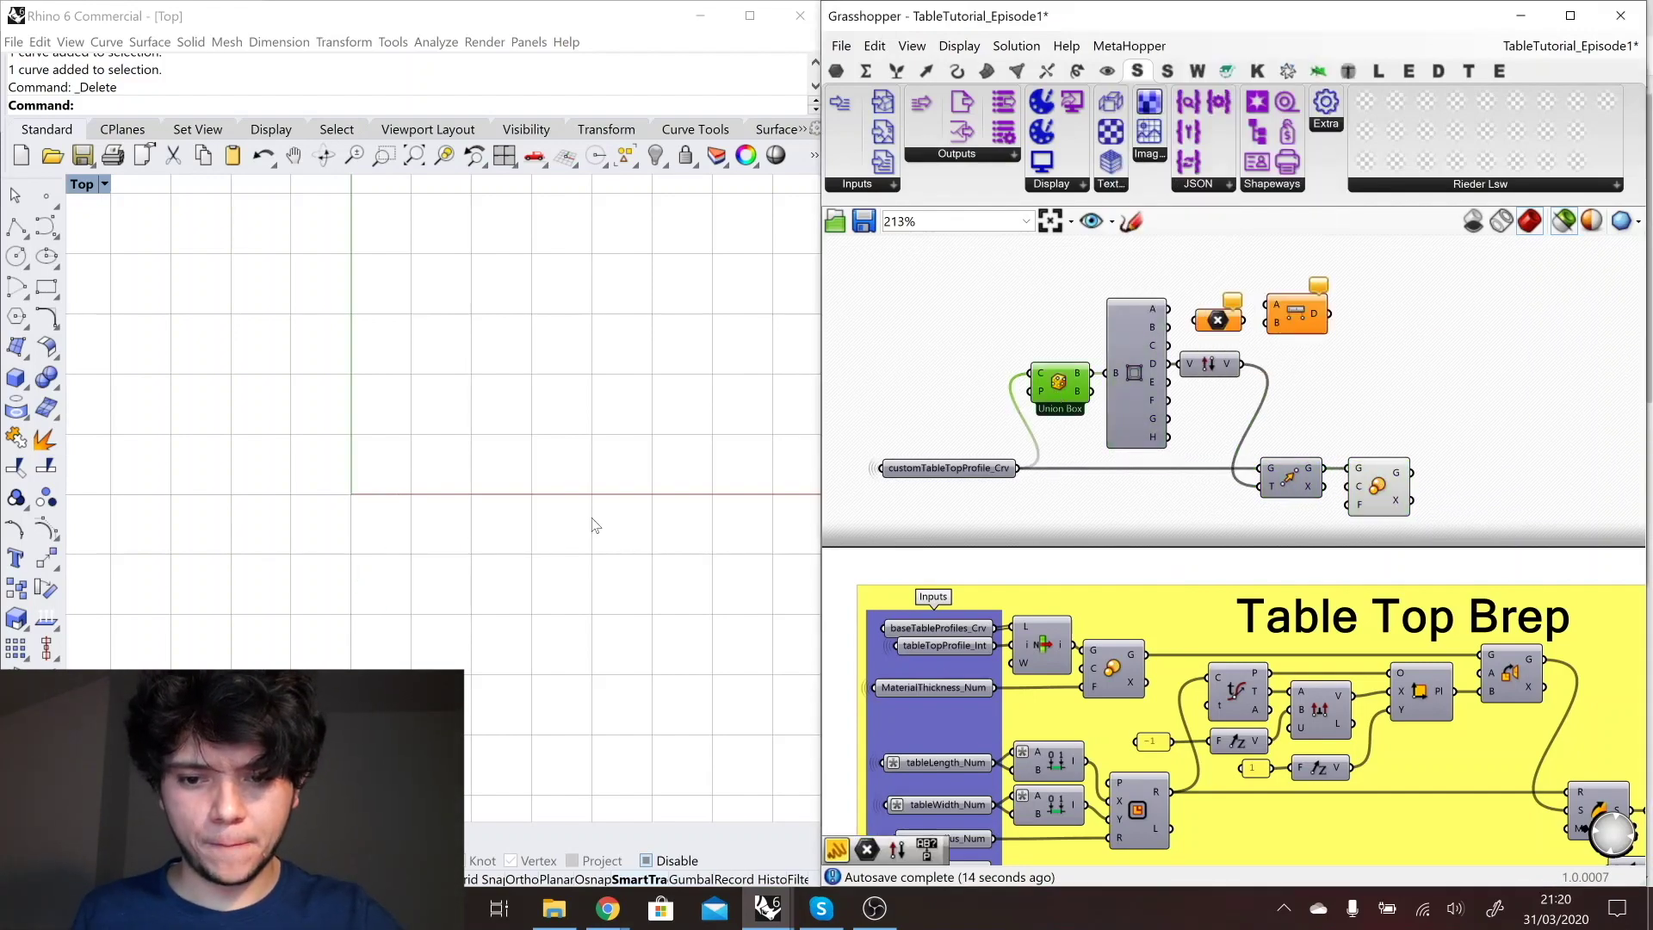
scroll(594, 524, "down", 8)
right_click_drag(594, 524, 397, 597)
left_click_drag(1168, 309, 1212, 321)
left_click(1218, 321, "shift")
key("Delete")
left_click(1299, 334)
key("ctrl+z")
key("ctrl+z")
left_click(1218, 320)
key("Delete")
- Wire the distance between box corners A and D into Scale's Factor input and give that input the expression 1/x
left_click_drag(1251, 386, 1460, 482)
left_click(1230, 394)
left_click(1264, 374)
right_click(1359, 507)
mouse_move(1427, 681)
left_click(1283, 700)
type("1/x")
key("Return")
left_click(1378, 487)
scroll(261, 611, "up", 14)
- Arrange the Distance, Reverse, Move, Bounding Box and Box Corners components into a tidy layout before the Scale component
left_click(1220, 319)
left_click(1289, 479, "shift")
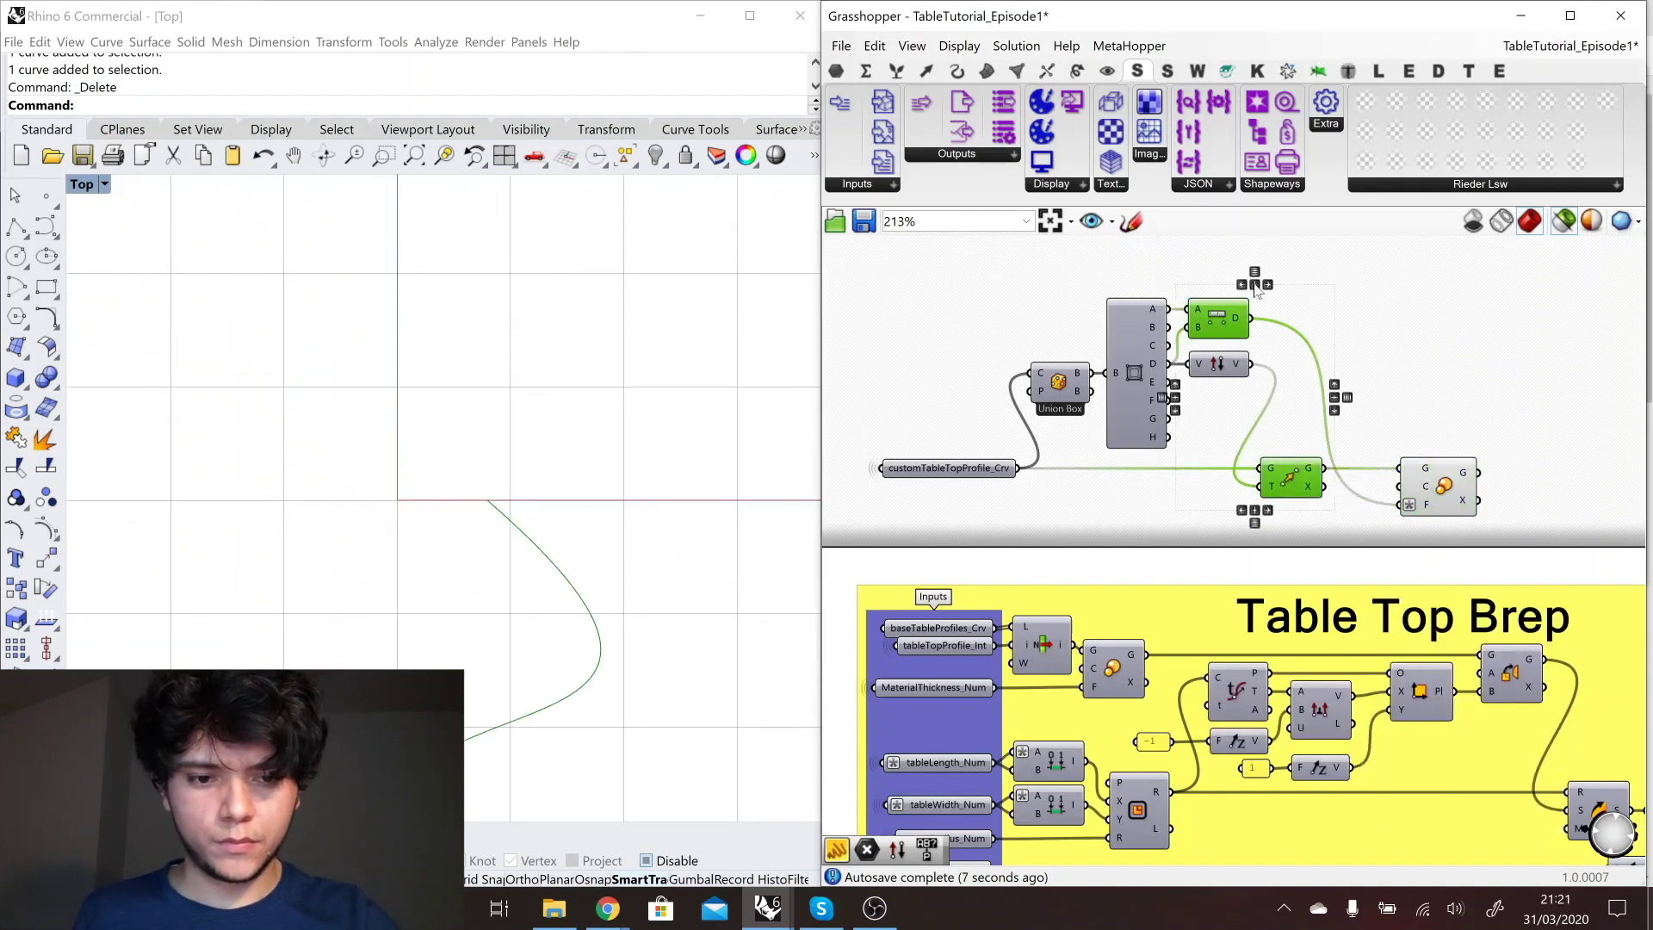
left_click(1268, 514)
left_click(1302, 404)
left_click_drag(1220, 364, 1225, 493)
left_click_drag(1144, 500, 948, 359)
left_click_drag(1059, 382, 1018, 381)
left_click_drag(1307, 377, 1027, 317)
left_click_drag(1092, 376, 1092, 387)
left_click_drag(914, 470, 901, 469)
left_click(1059, 513)
- Examine the custom profile in the Top view at the bounding box, move and scale stages
left_click(1429, 474)
scroll(1429, 474, "down", 3)
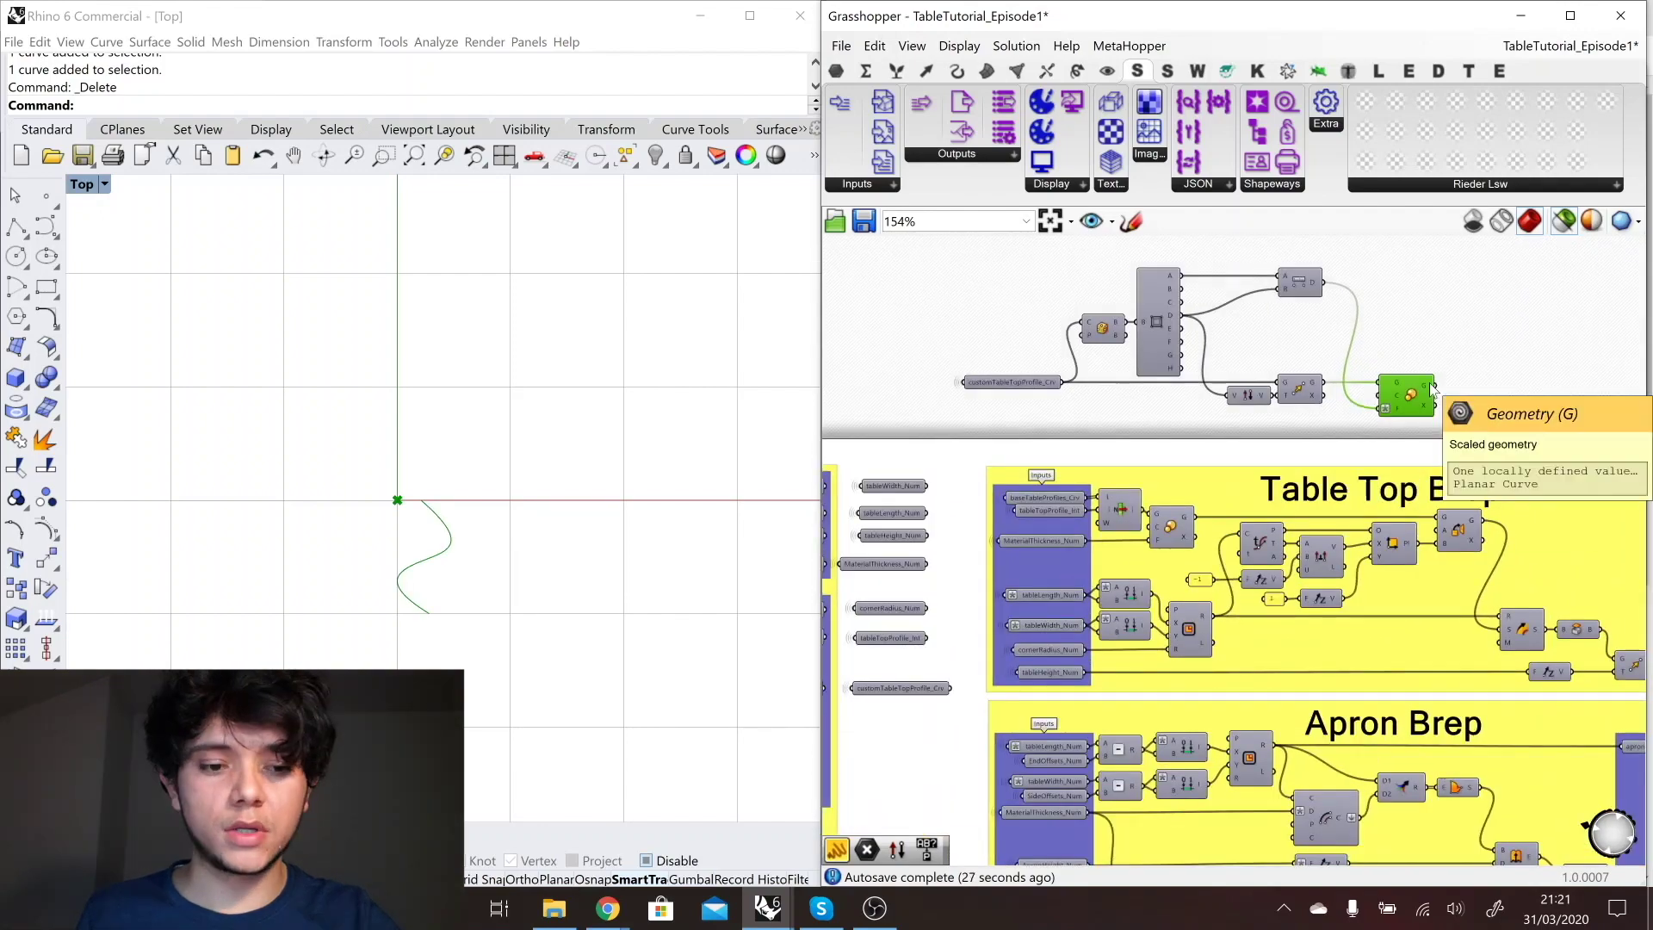
left_click(1102, 332)
scroll(1103, 335, "up", 1)
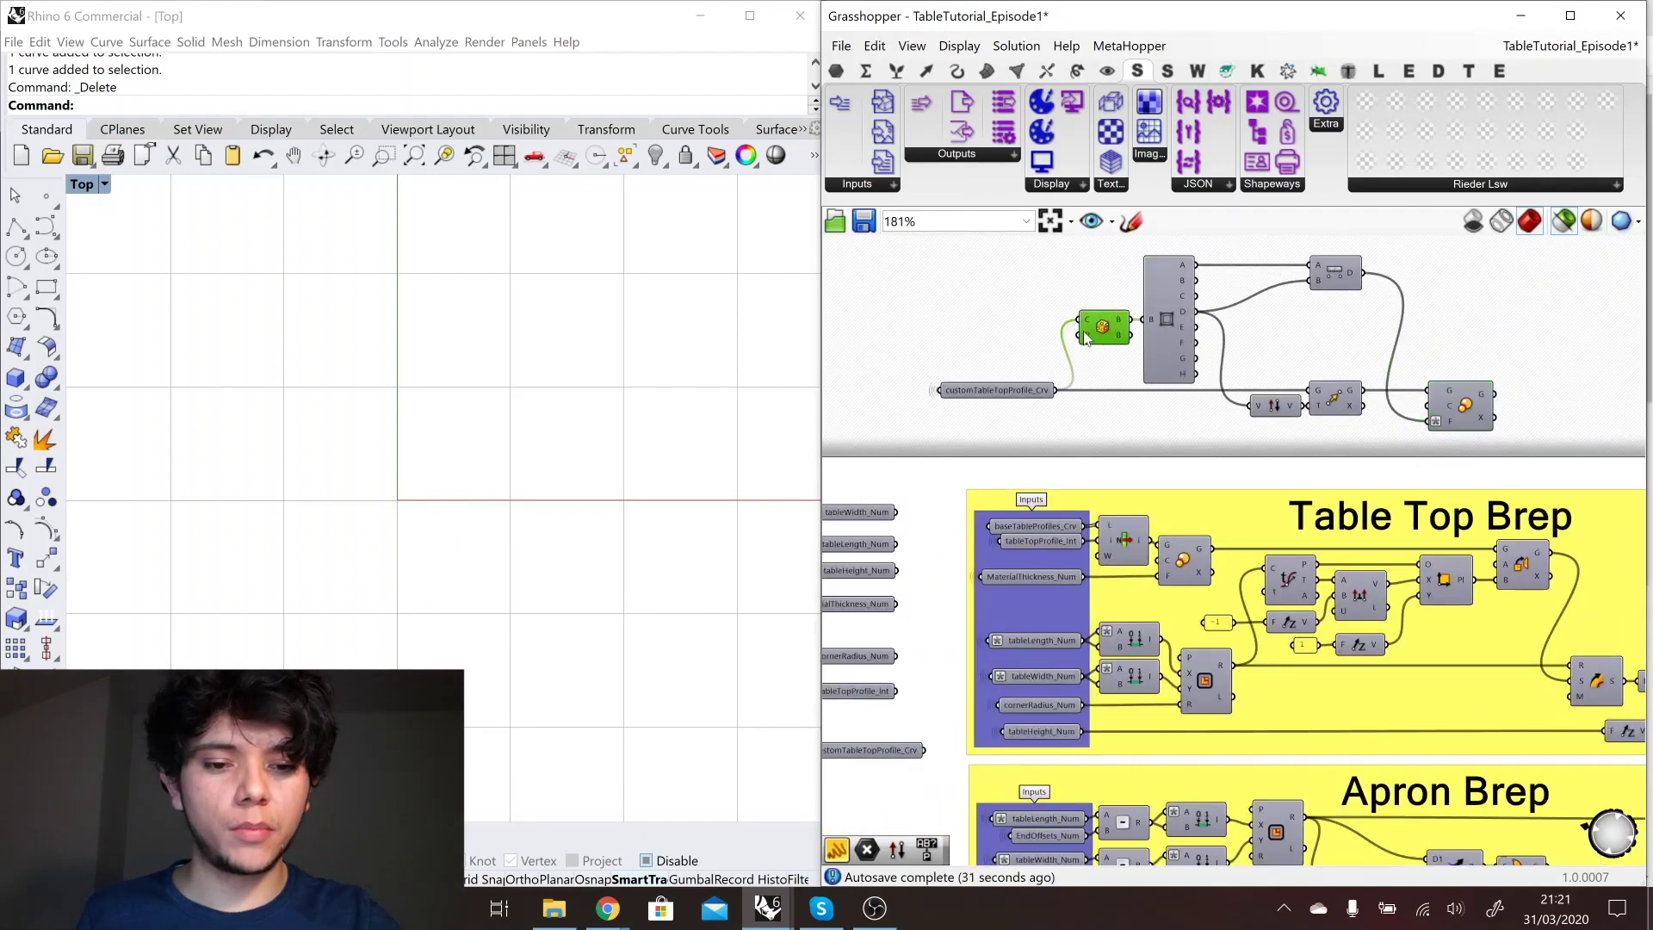
scroll(1060, 433, "up", 1)
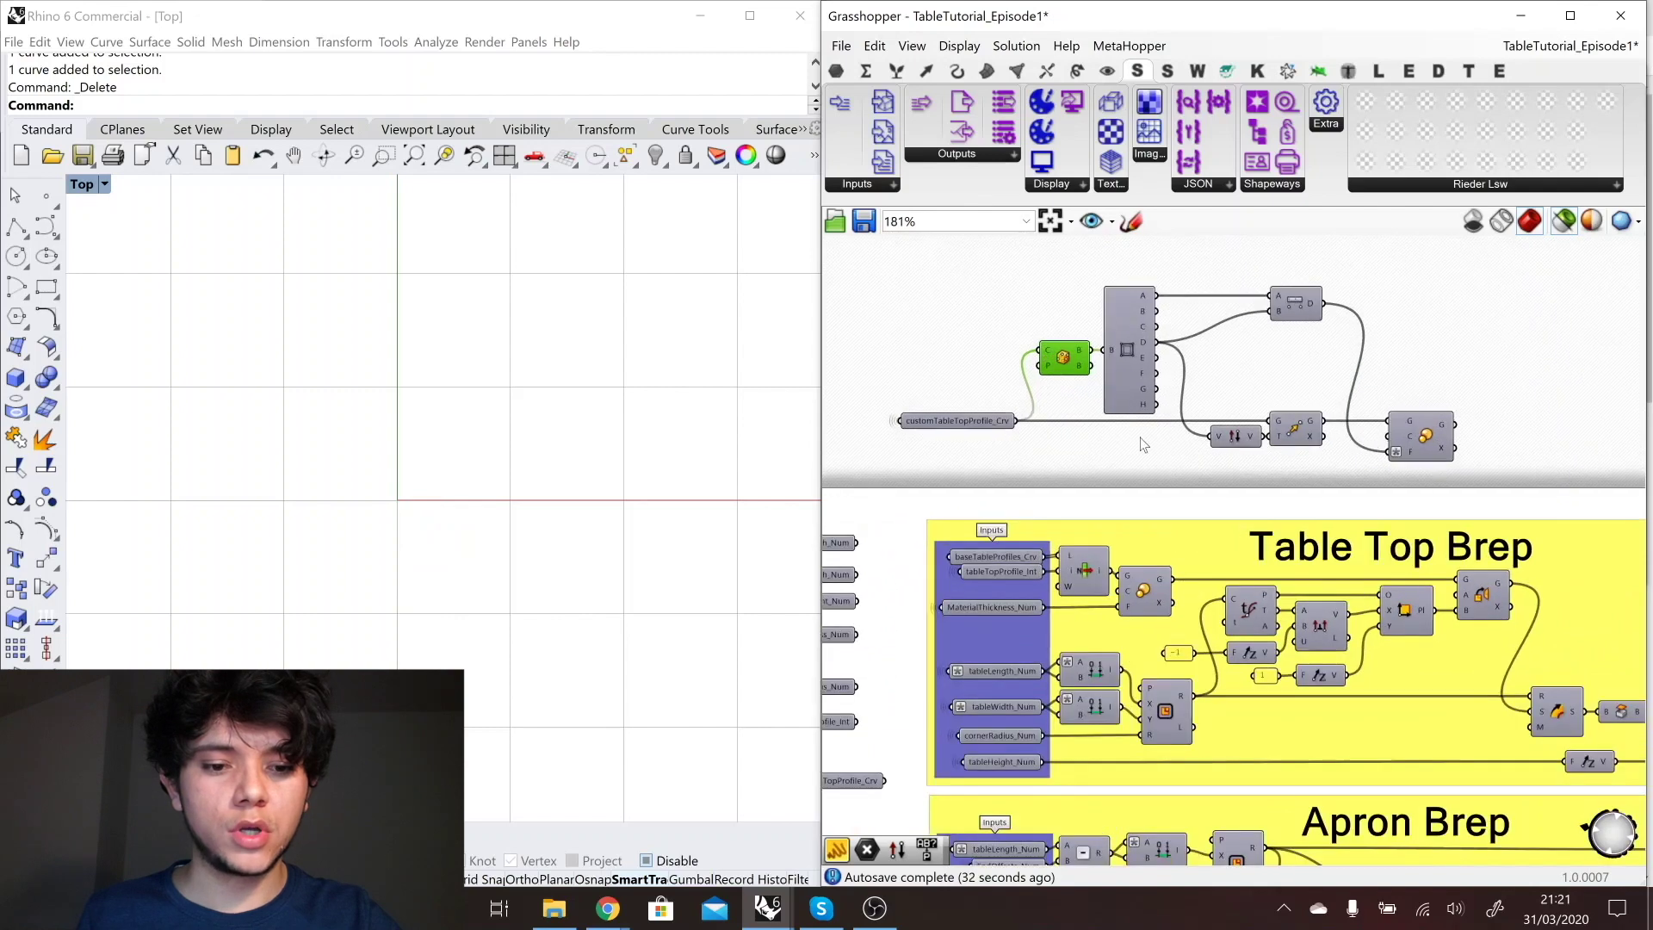
left_click(1300, 431)
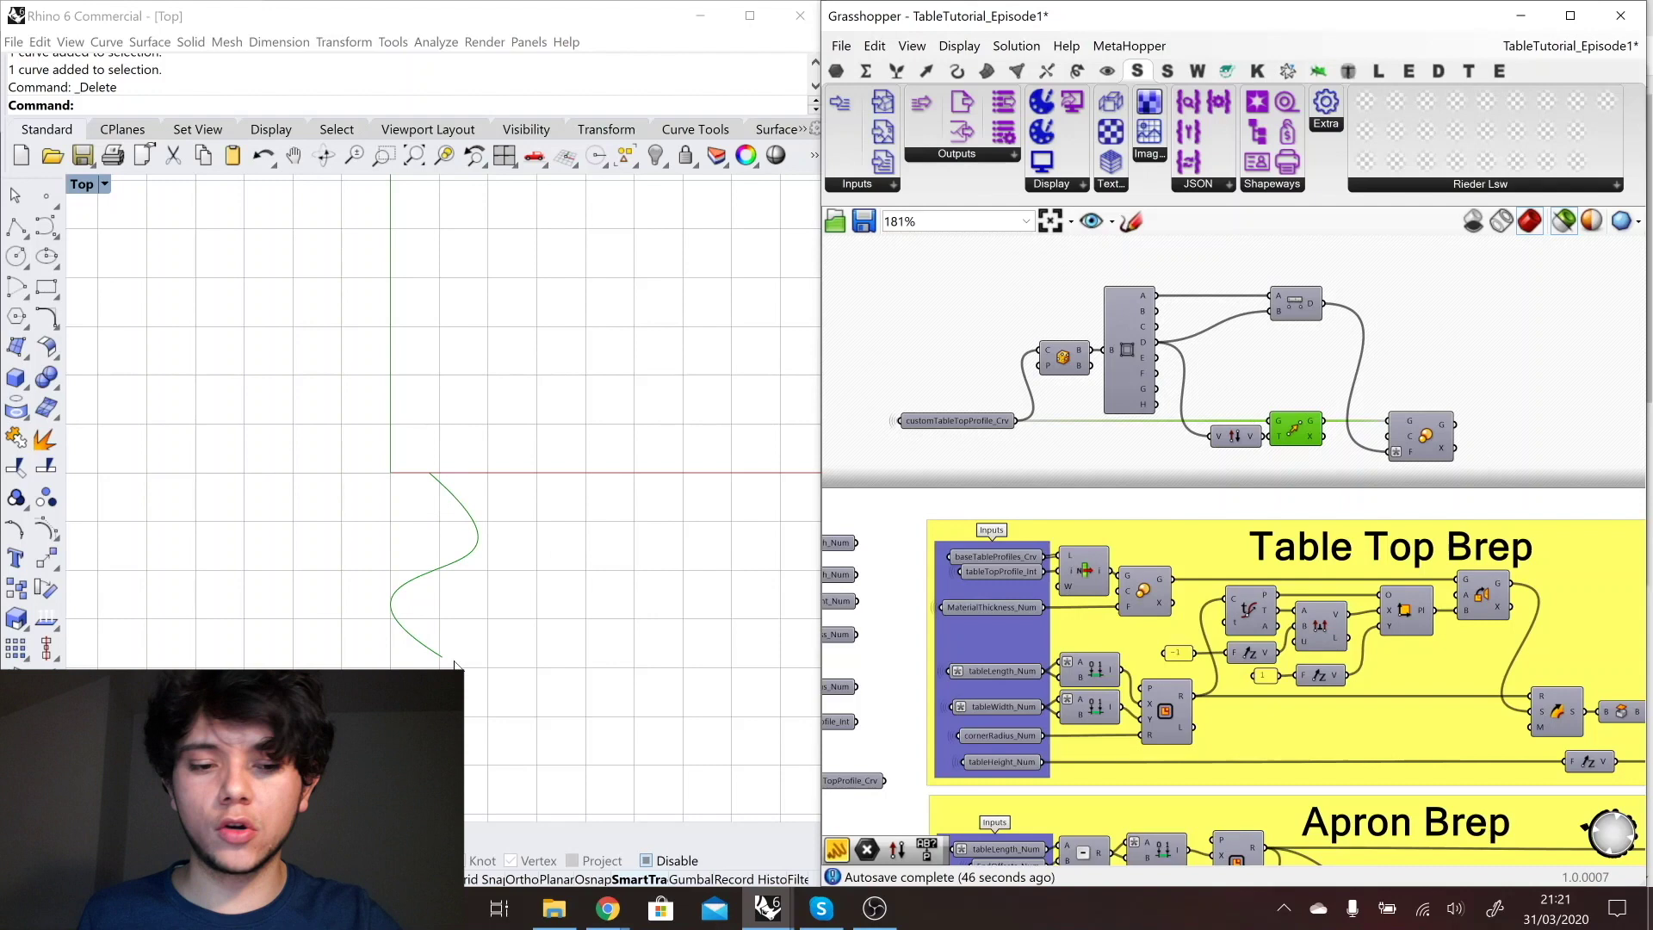
mouse_move(1397, 458)
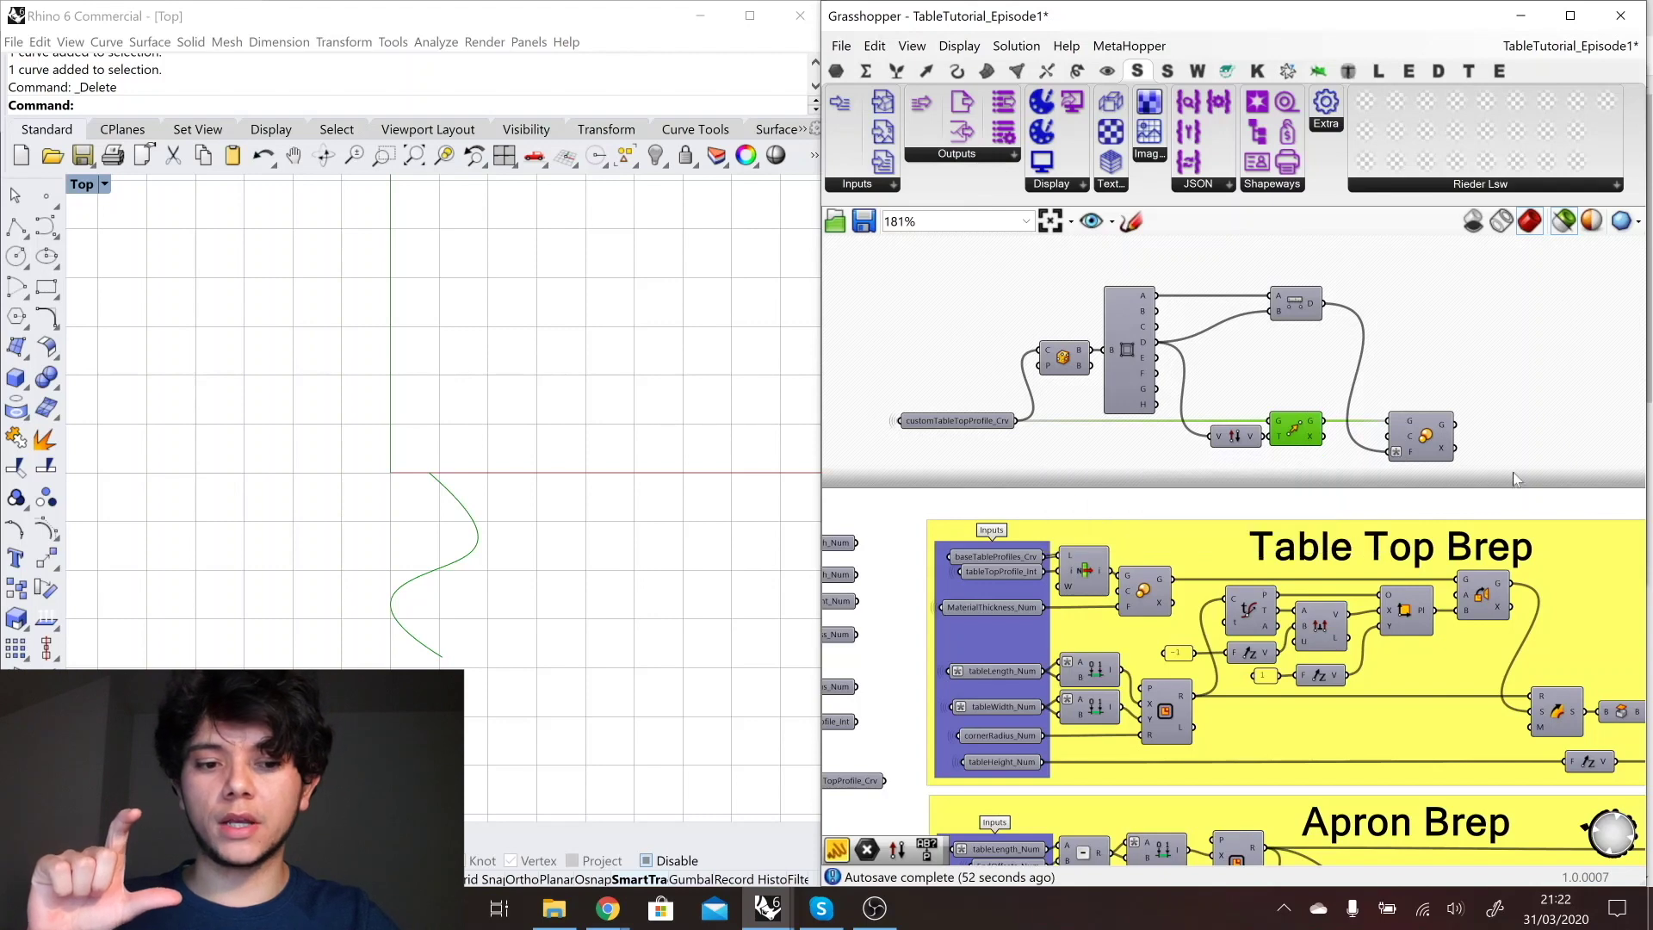
left_click(1417, 430)
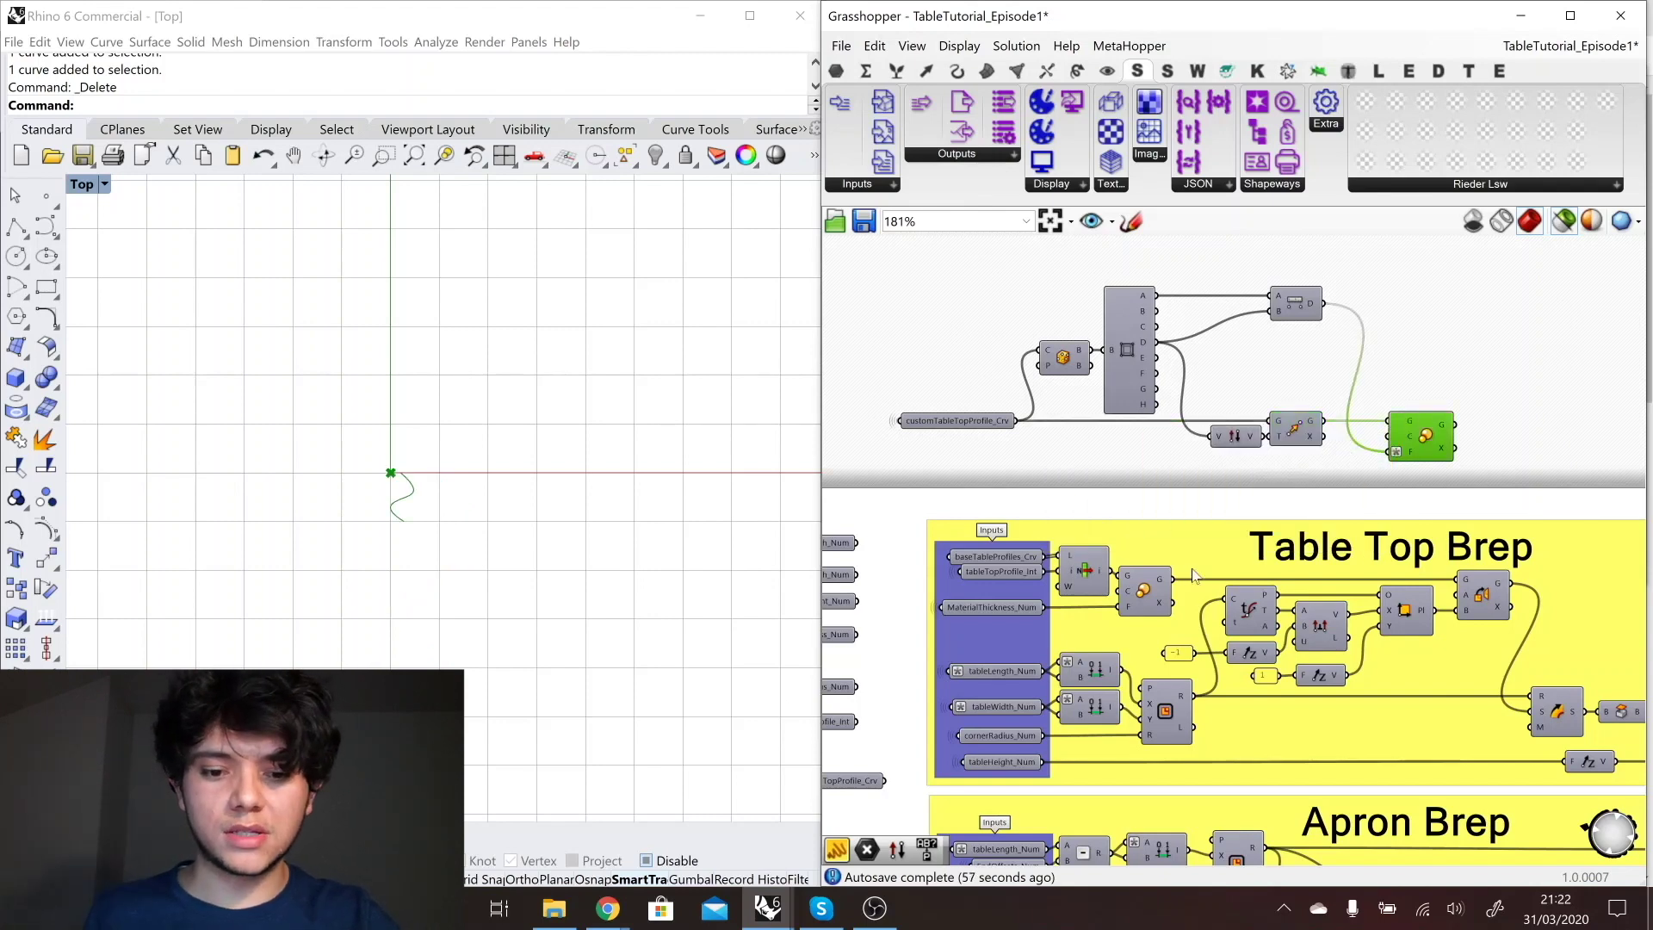
- Compare the base table profile curves with the scaled custom profile in the Top view
left_click(1083, 581)
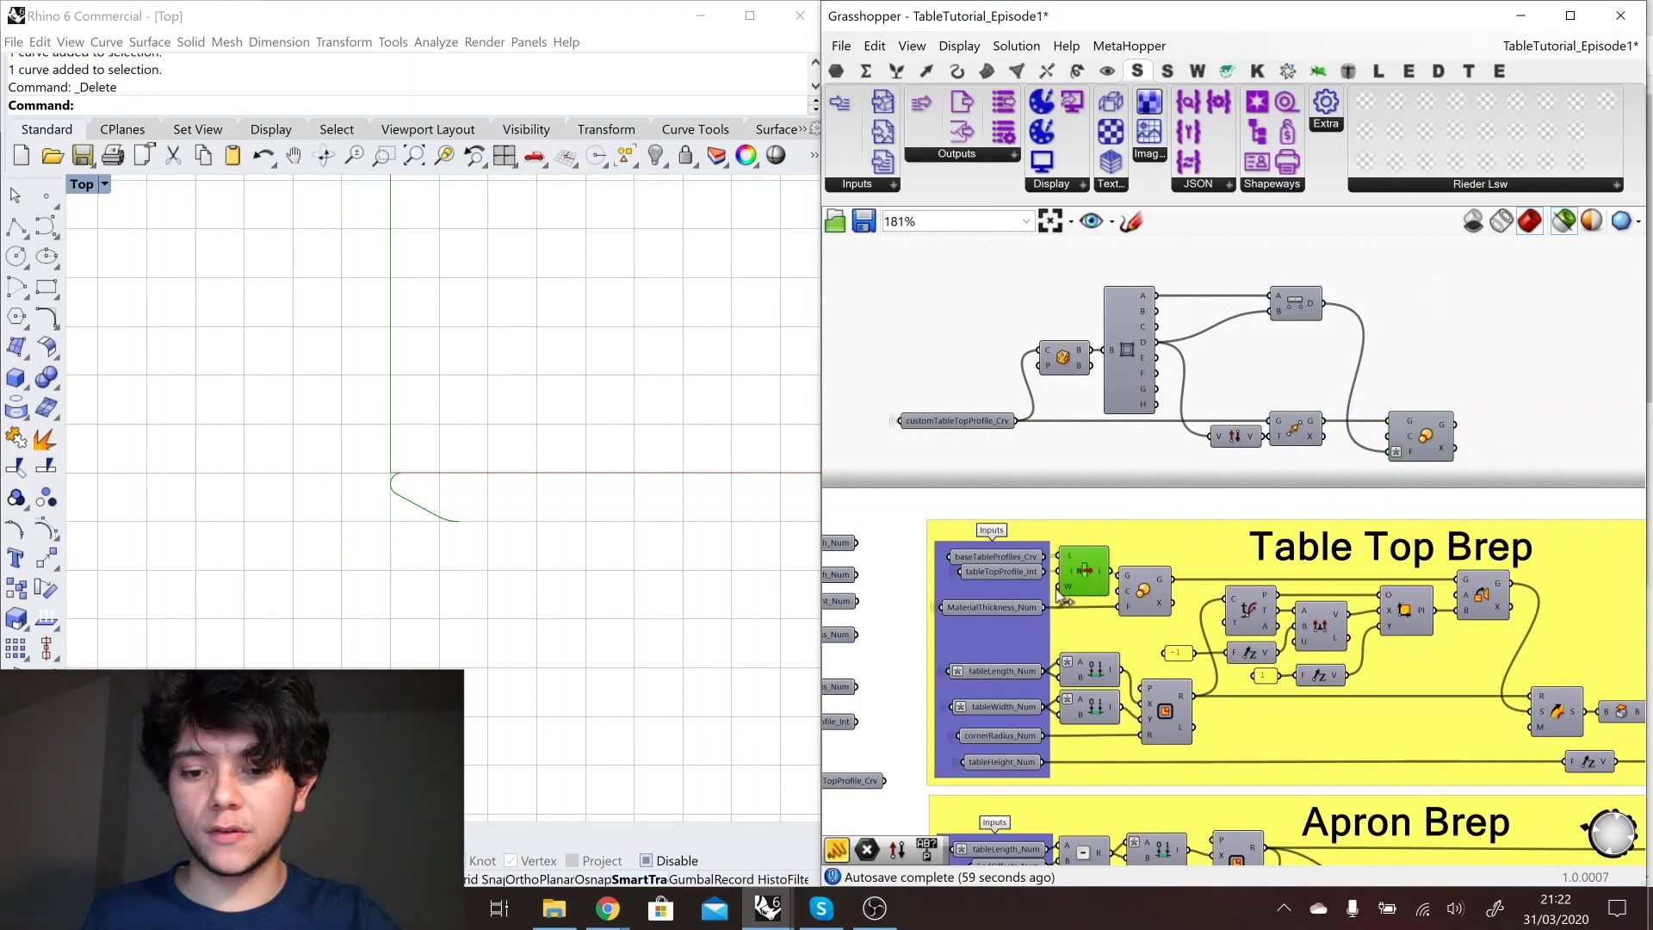
left_click(1007, 558)
scroll(380, 493, "up", 2)
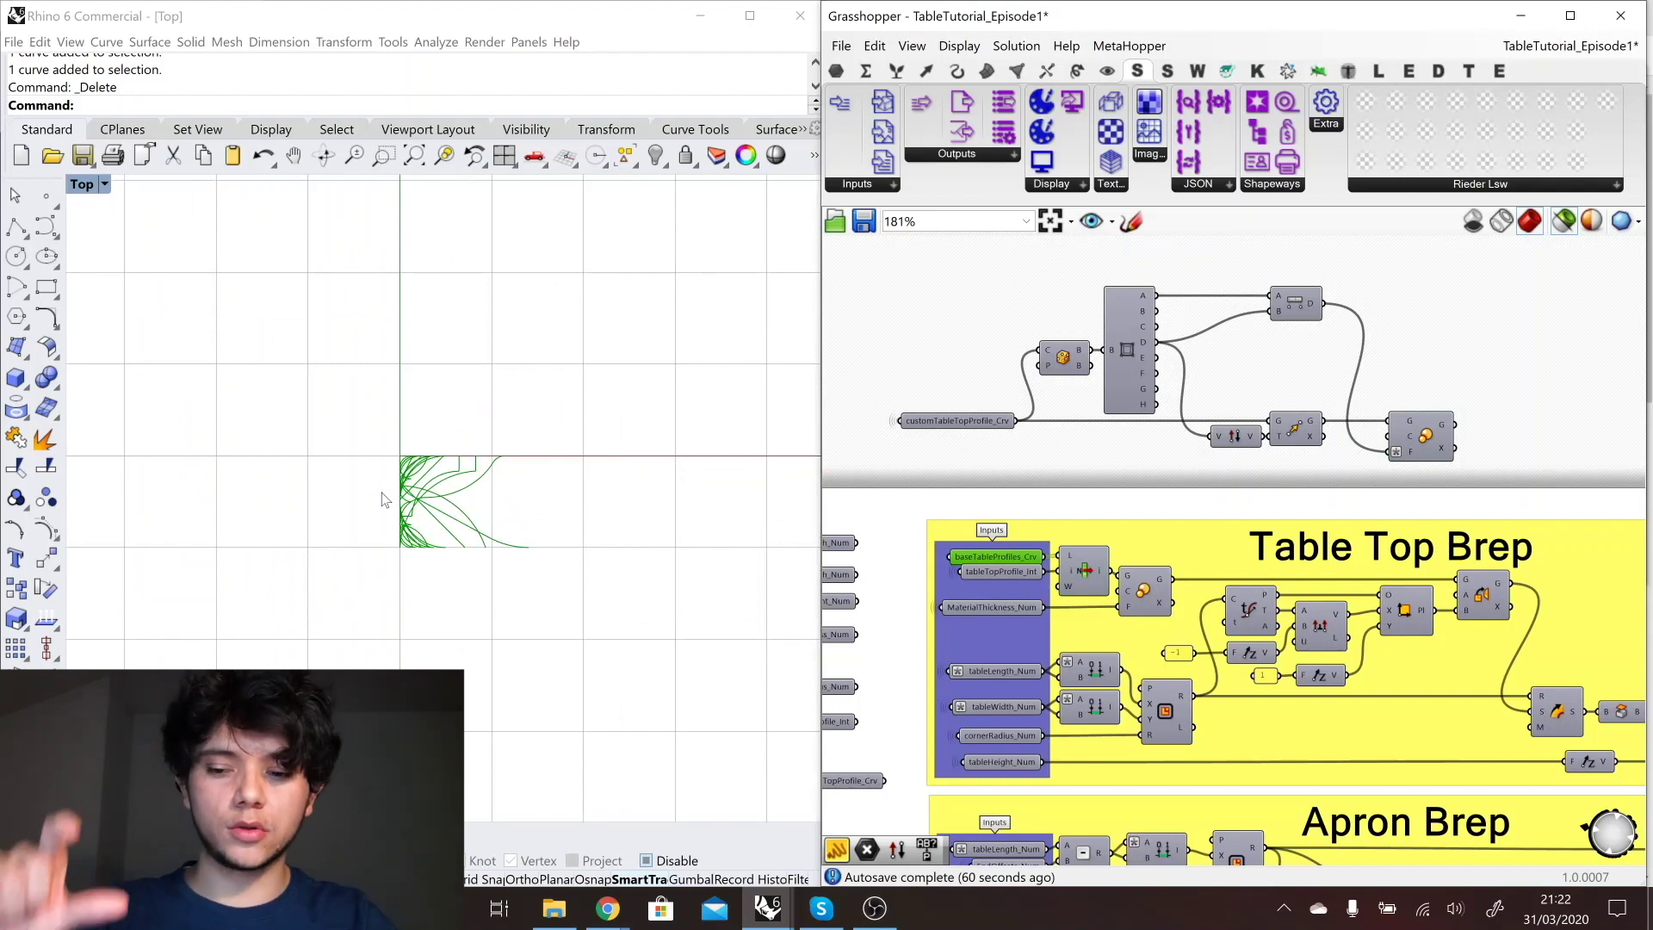
left_click(1425, 434)
scroll(1402, 384, "down", 2)
scroll(1413, 495, "up", 1)
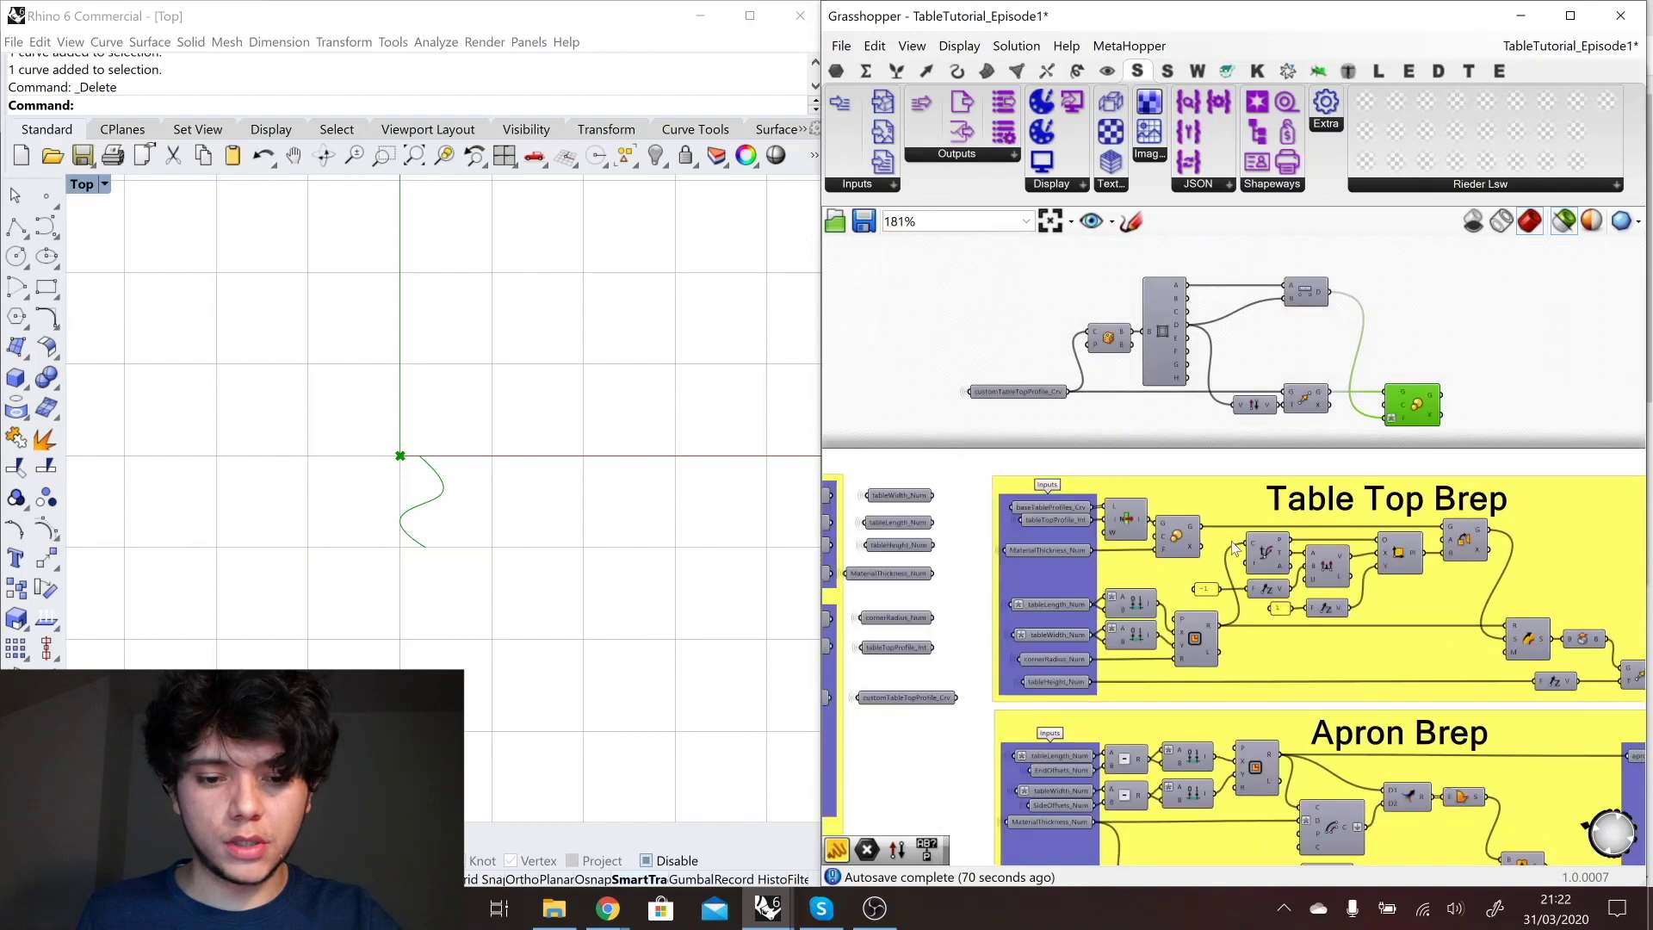
scroll(1236, 548, "up", 1)
- Remove the base profile parameters, material thickness, List Item and Scale from the Table Top Brep group and move them above it
left_click_drag(927, 465, 1195, 506)
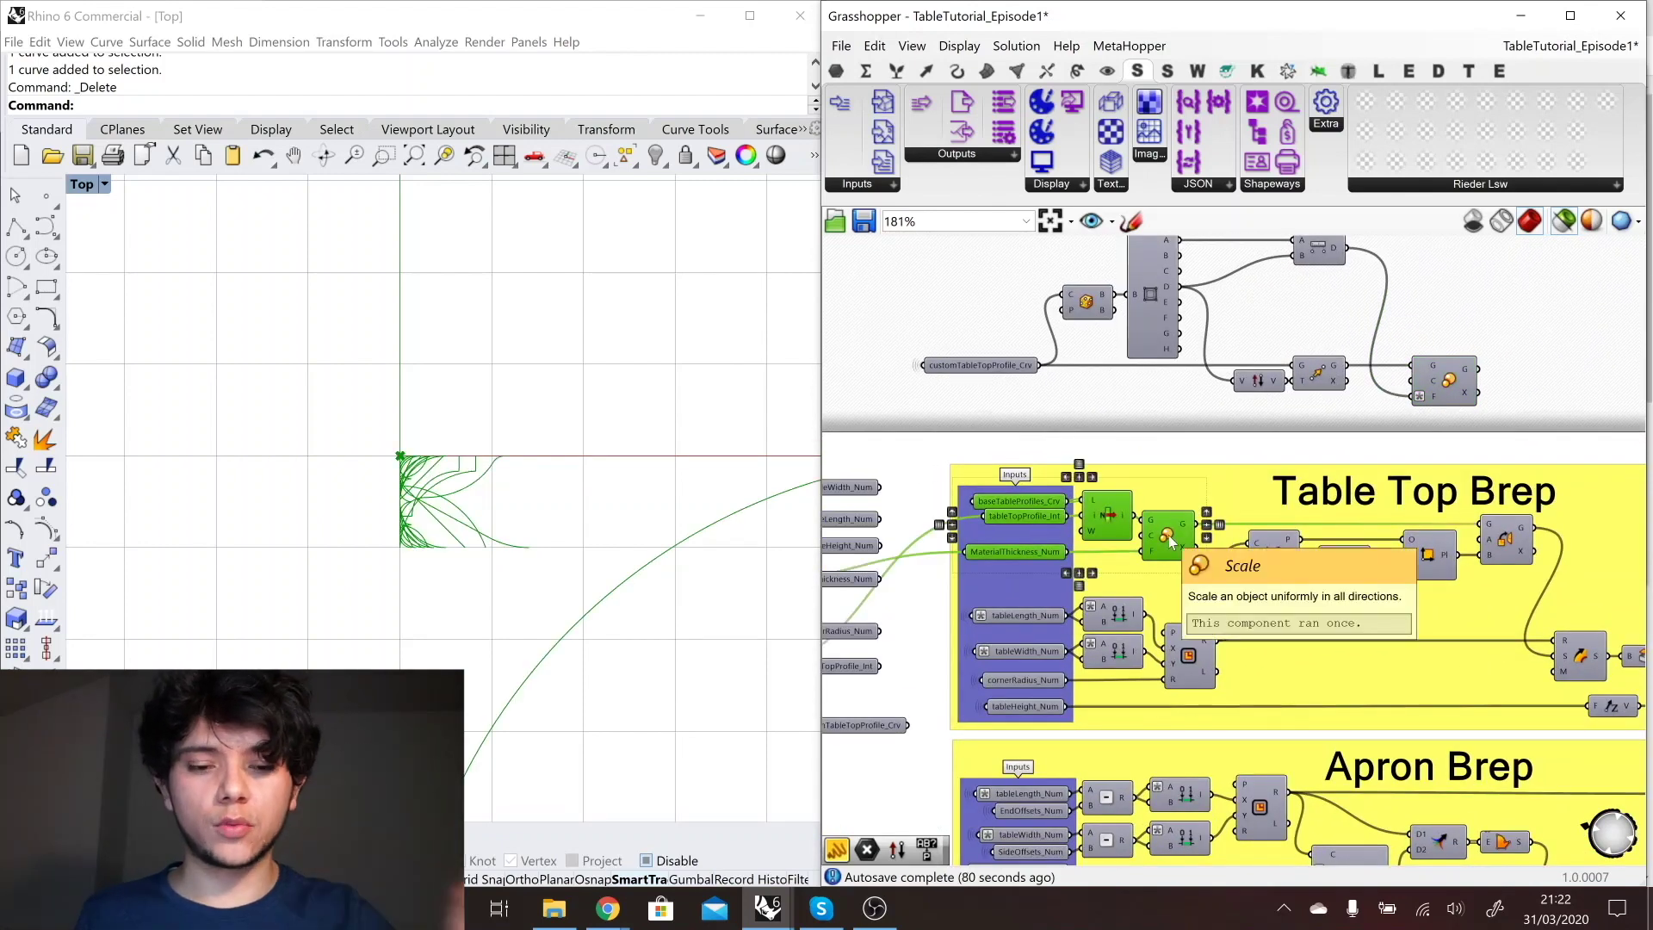
right_click(1214, 482)
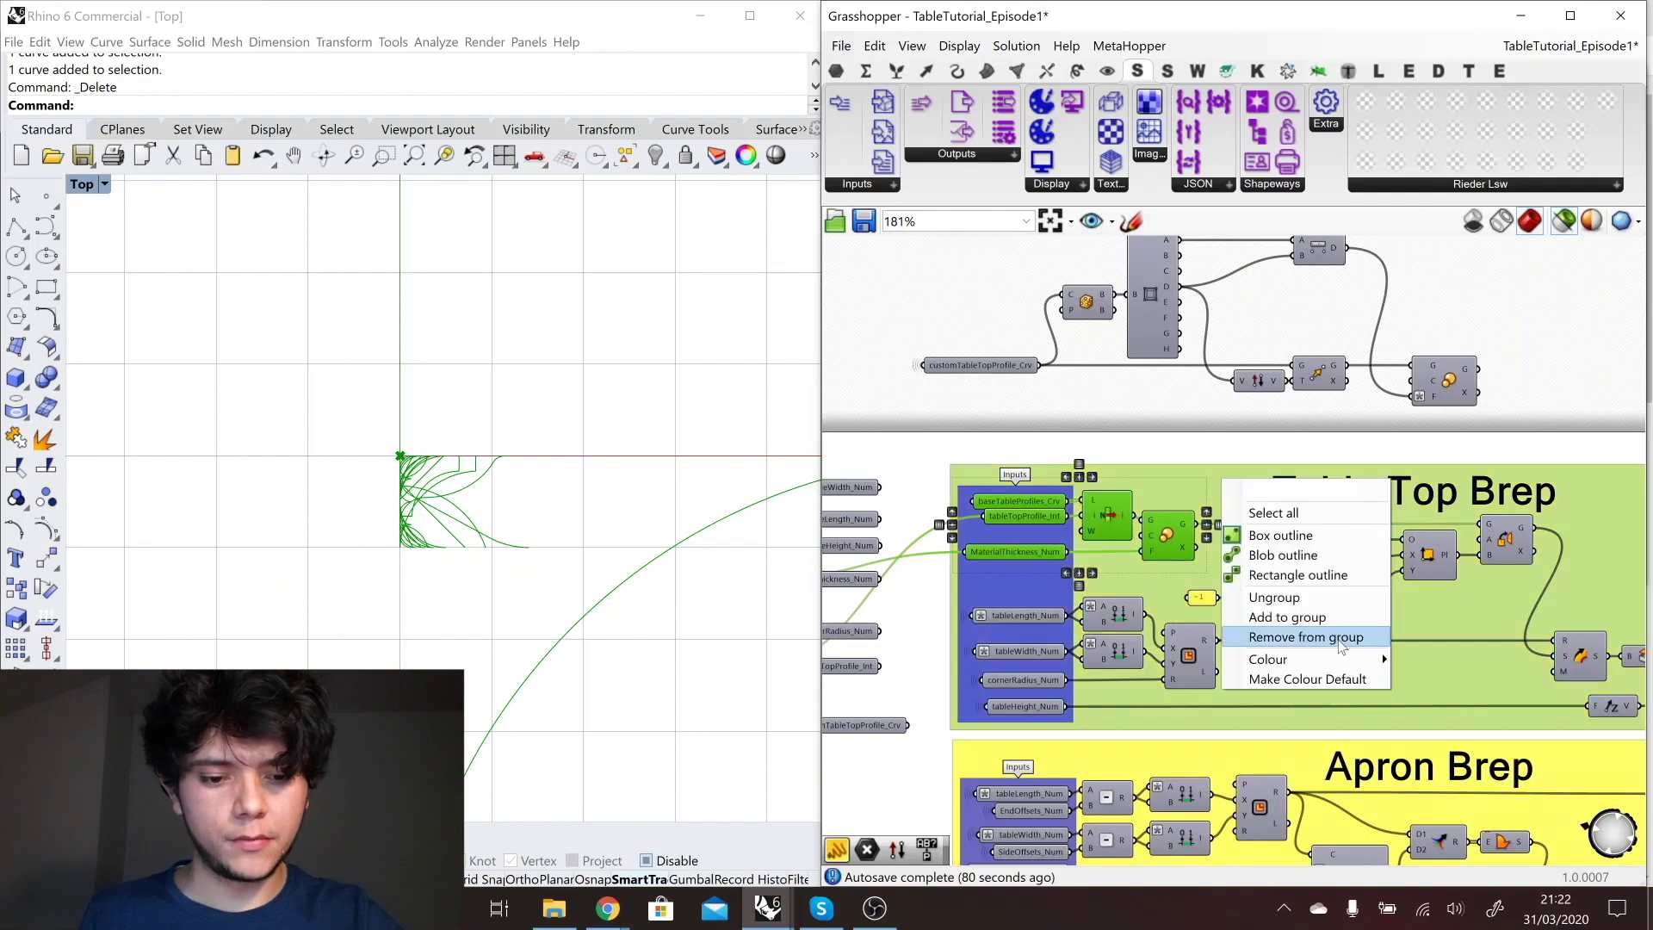
left_click(1309, 640)
right_click(1042, 489)
left_click_drag(1108, 548, 1088, 413)
left_click(1138, 385)
- Place a Stream Filter component after the custom profile's Scale component
right_click_drag(1395, 383, 1295, 404)
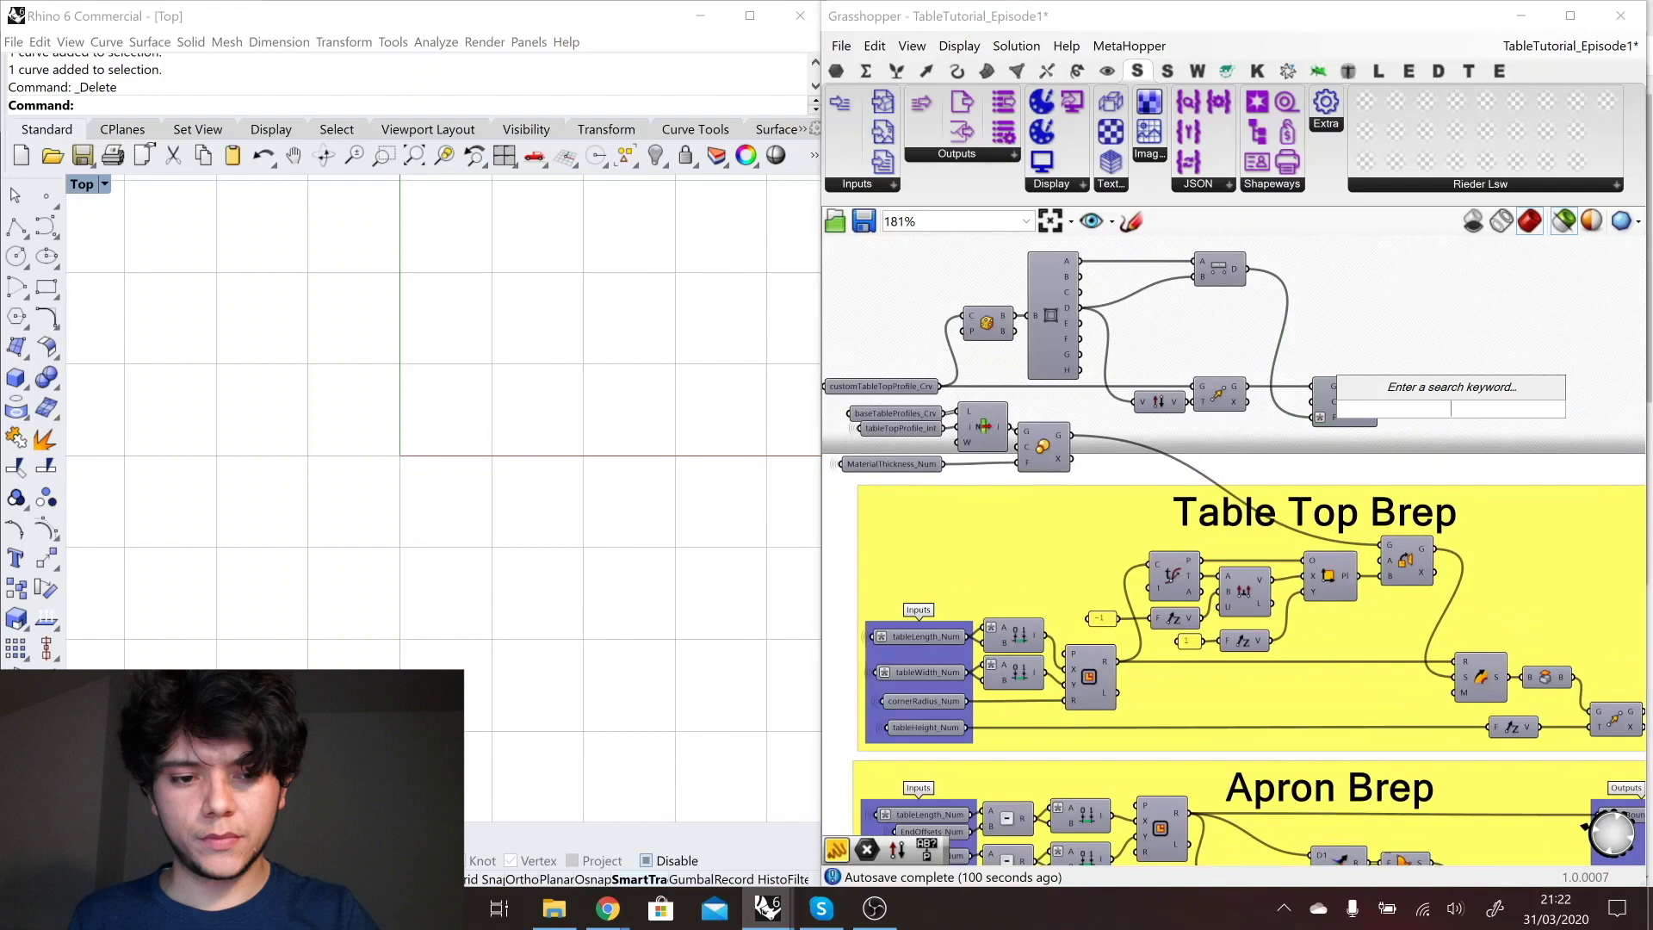
type("filter")
key("Return")
left_click_drag(1455, 408, 1535, 381)
double_click(1452, 385)
key("Escape")
- Add a Clean Tree component between the custom profile's Scale component and the Stream Filter
scroll(1426, 373, "down", 5)
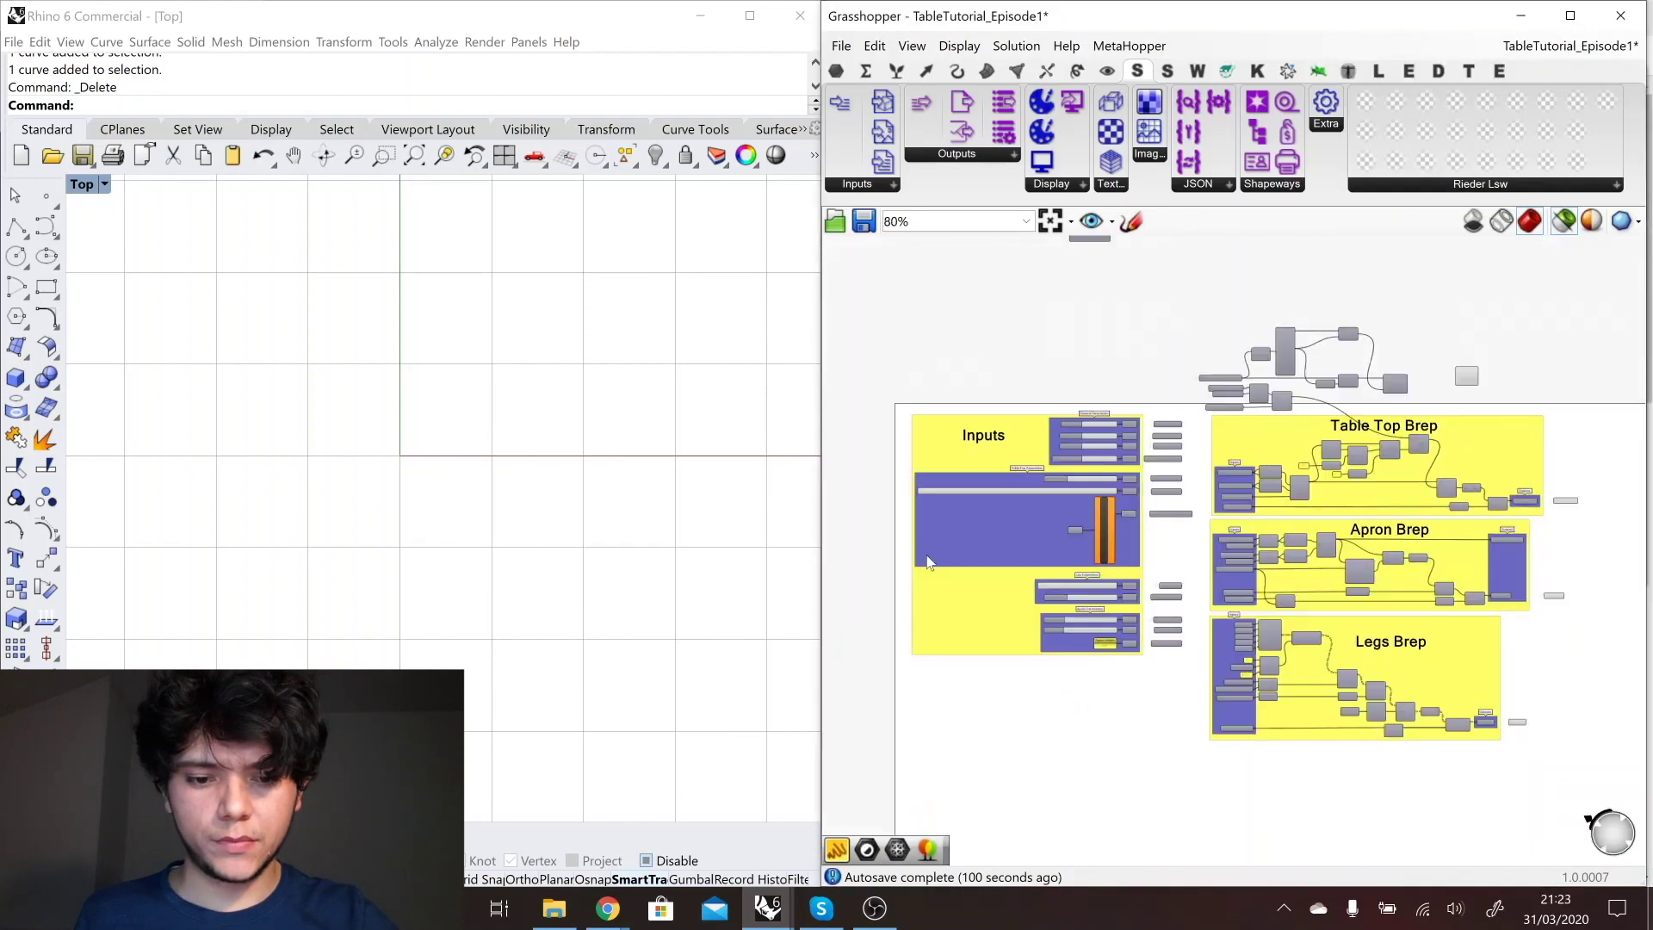
scroll(1032, 547, "up", 5)
scroll(1096, 525, "down", 5)
scroll(1464, 379, "up", 4)
double_click(1381, 372)
type("trim")
key("Return")
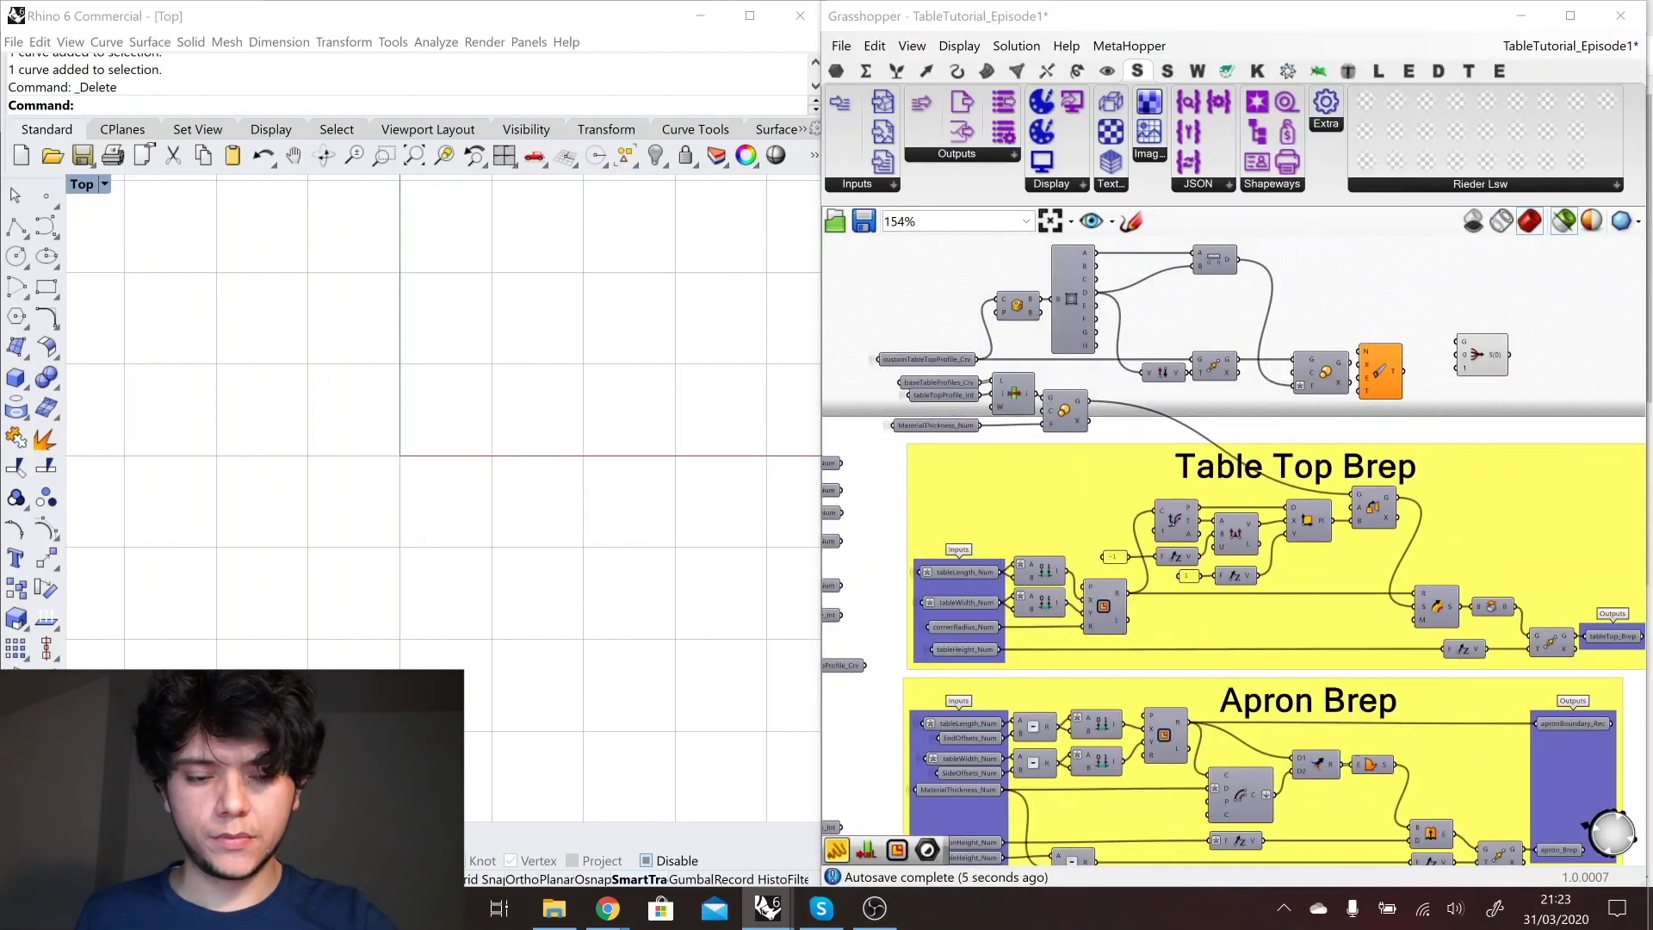
left_click_drag(1381, 376, 1378, 349)
- Connect the Clean Tree output to a List Length component followed by a Boolean parameter
left_click(927, 71)
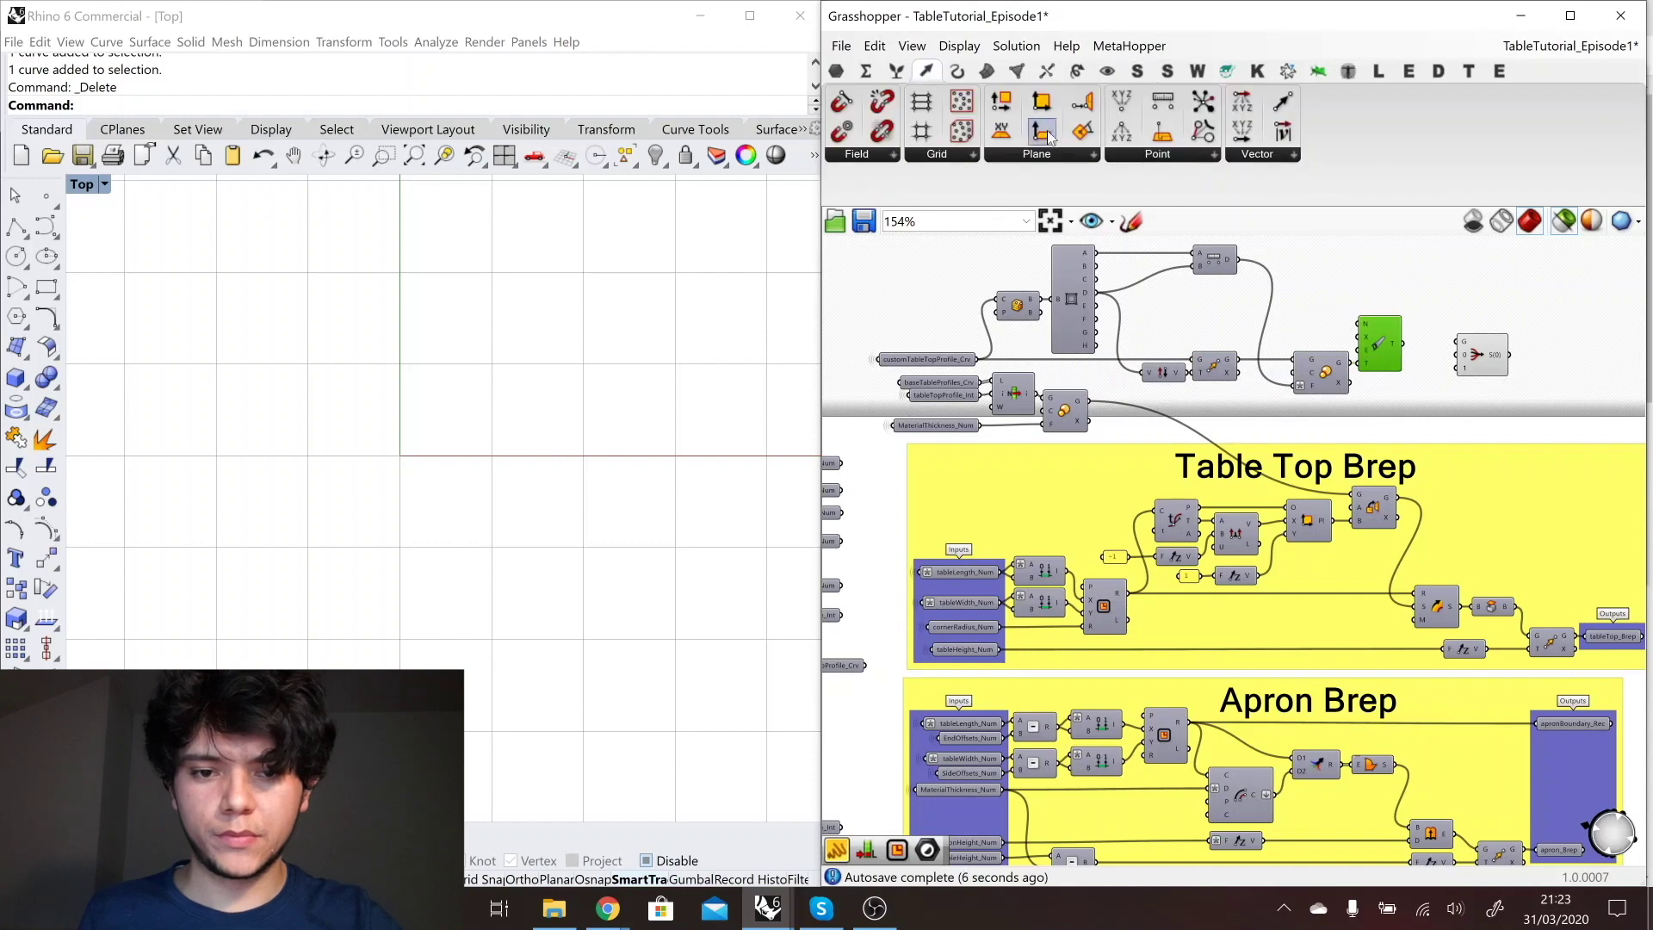
left_click(897, 71)
left_click(841, 162)
left_click(1432, 343)
left_click_drag(1403, 343, 1516, 361)
left_click_drag(1447, 311, 1385, 338)
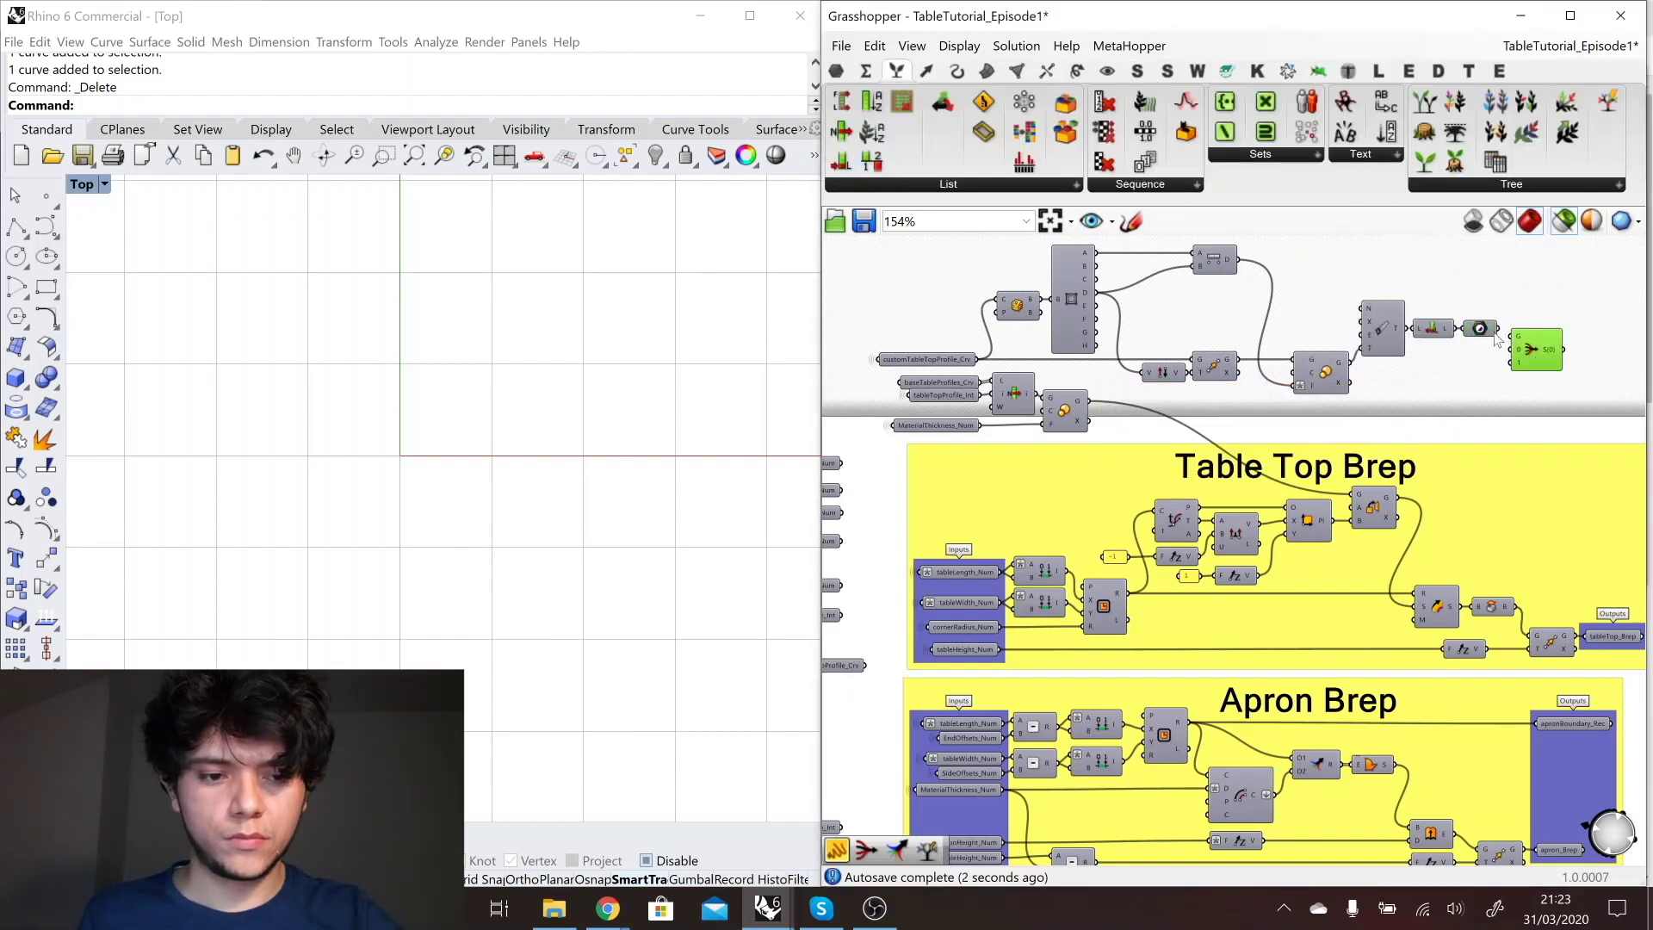
- Wire the Boolean parameter and the List Item profile into the Stream Filter's Gate and 0 inputs, with the thickness Scale following it
left_click_drag(1539, 345, 1538, 351)
left_click_drag(1091, 402, 1527, 395)
left_click(1059, 414)
left_click_drag(1040, 441, 924, 380, "shift")
left_click(1607, 414, "shift")
left_click_drag(1608, 414, 1607, 421)
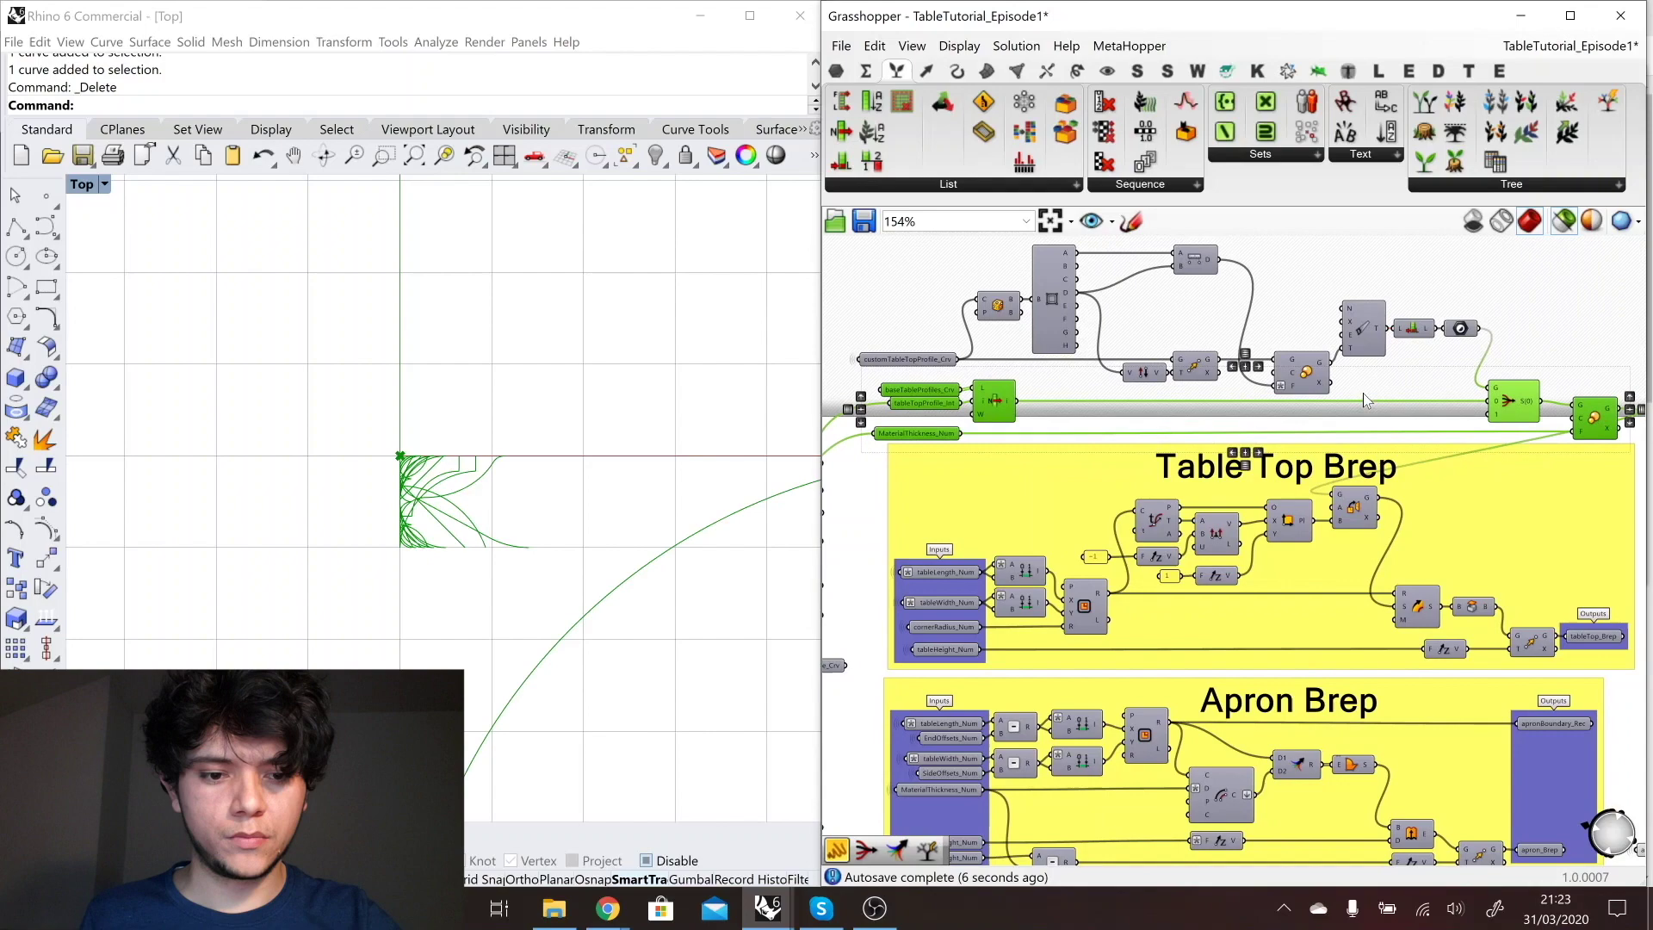
- Connect the scaled custom profile to the Stream Filter's 1 input and check the thickness-scaled result in the Top view
left_click(1363, 394)
left_click_drag(1331, 363, 1491, 415)
left_click(1517, 400)
left_click(1587, 425)
scroll(505, 488, "down", 6)
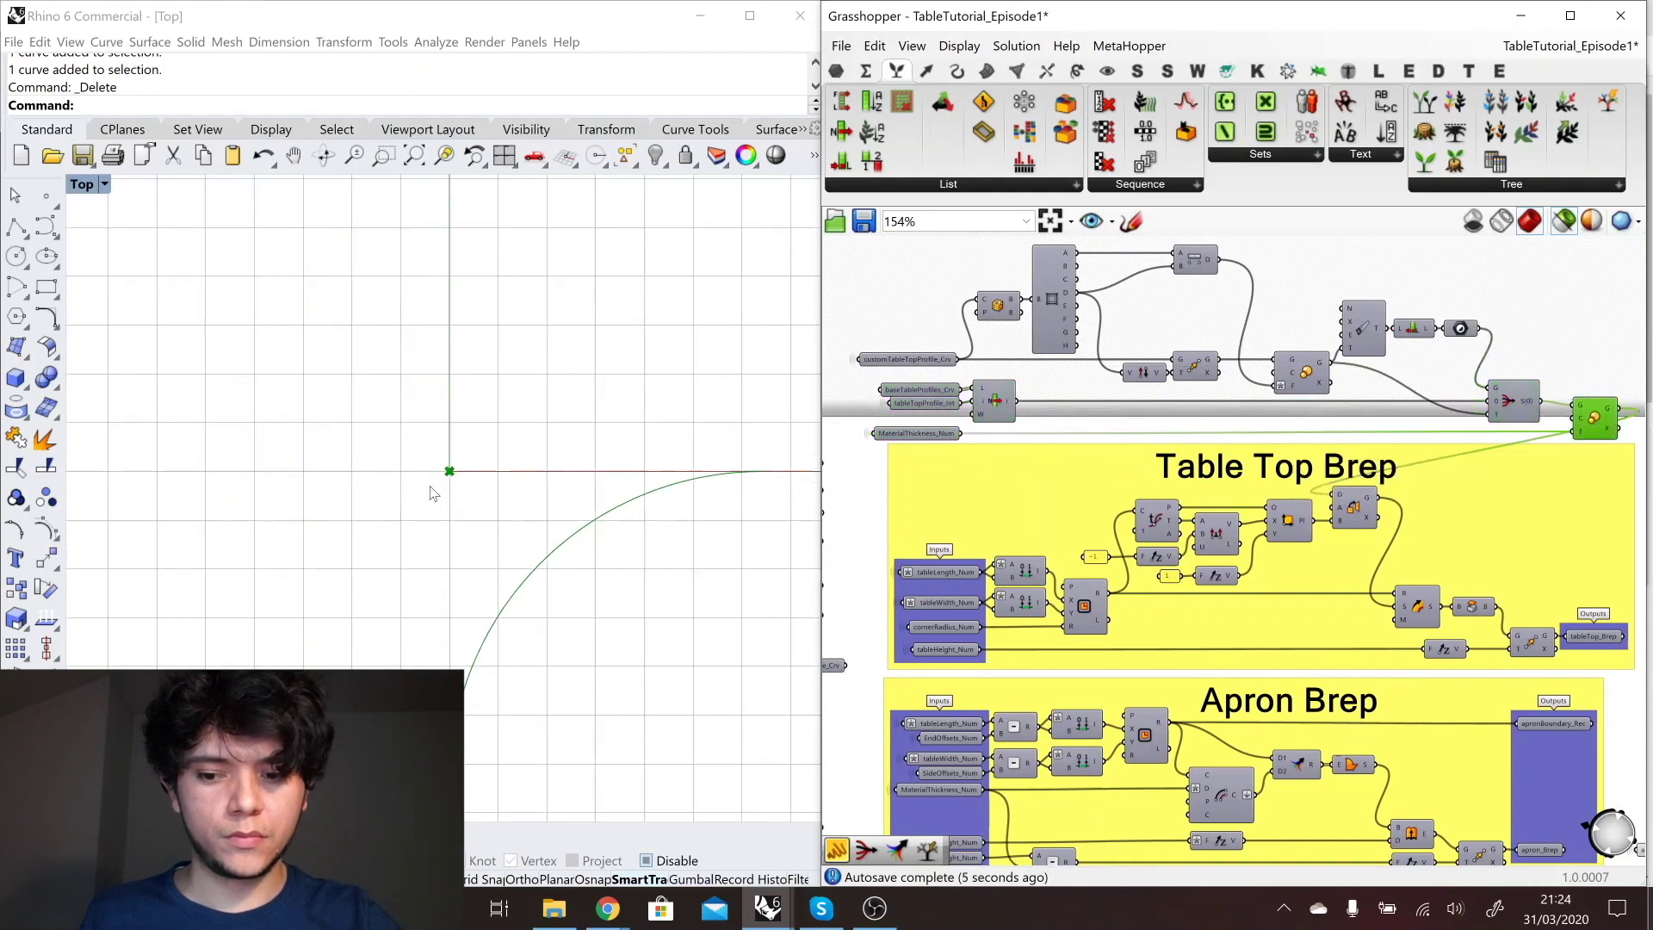
scroll(429, 487, "down", 15)
- Add a Curve parameter after the thickness Scale component and name it tableTopFinalProfile_Crv
right_click_drag(1262, 398, 1172, 399)
double_click(1565, 448)
type("curve")
key("Return")
left_click_drag(1556, 453, 1490, 421)
left_click_drag(1513, 408, 1539, 408)
right_click(1539, 407)
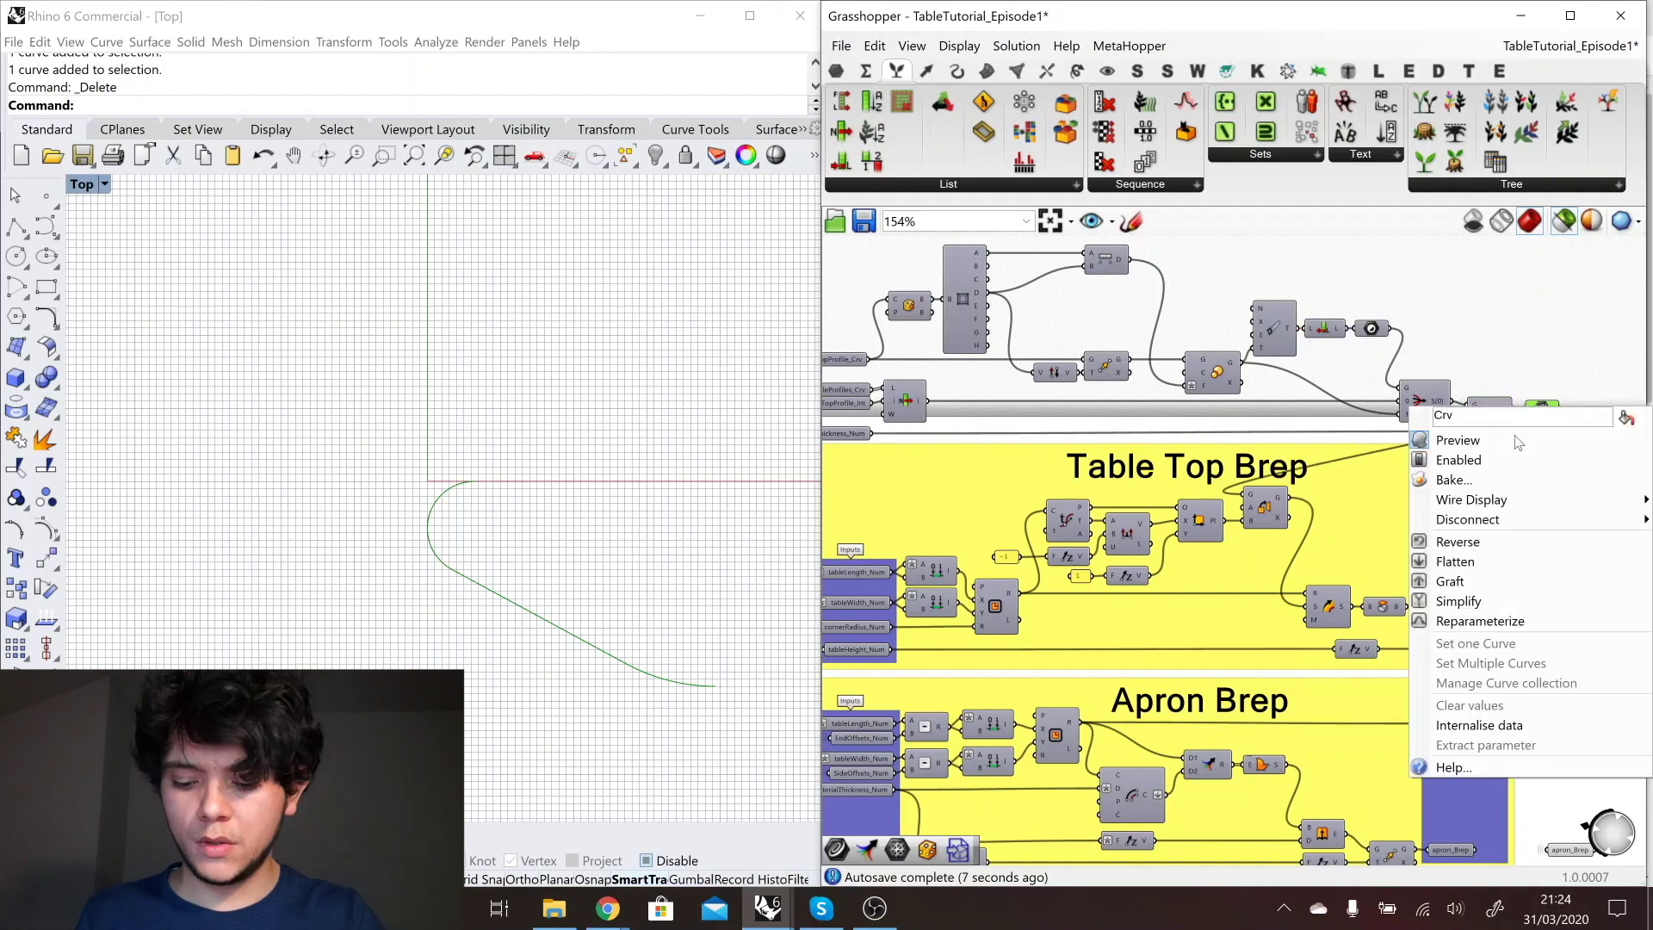
type("tableTopFinal")
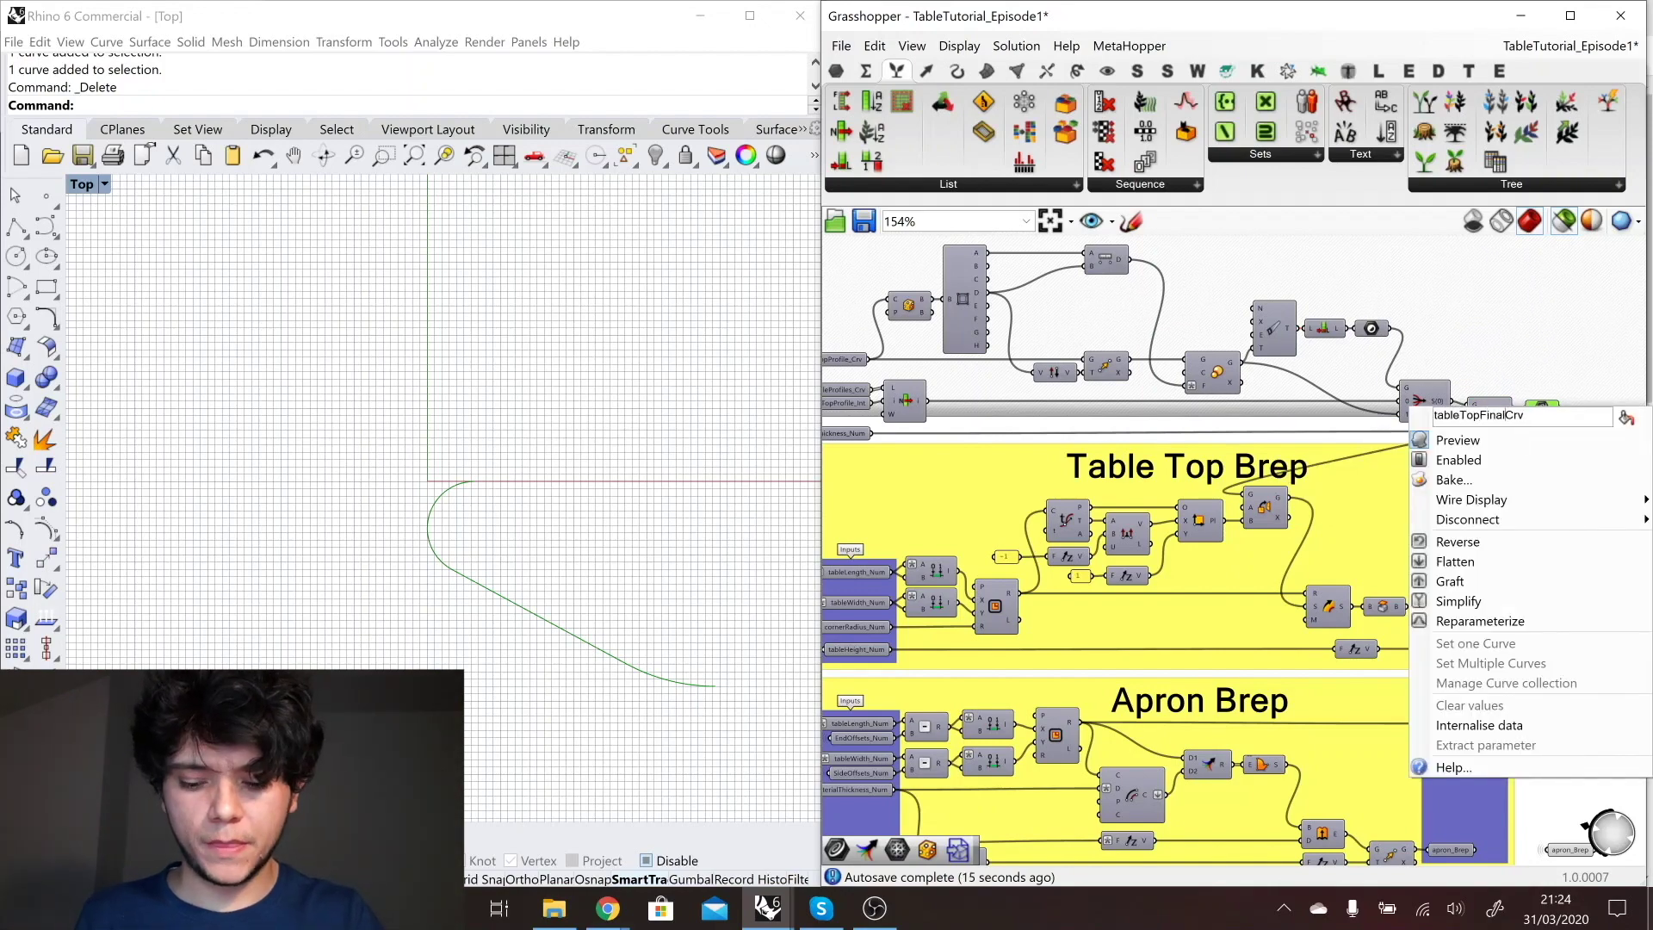
left_click(1627, 420)
left_click_drag(1542, 409, 1564, 409)
- Place a copy of tableTopFinalProfile_Crv as the profile input of Table Top Brep and add it to that section's Inputs group
scroll(1531, 430, "down", 1)
right_click_drag(1531, 430, 1443, 419)
left_click_drag(1463, 402, 1335, 486, "alt")
right_click(1518, 445)
key("Escape")
scroll(1522, 506, "down", 2)
scroll(1241, 472, "up", 3)
left_click_drag(1245, 471, 854, 487)
left_click(938, 564, "shift")
left_click(925, 465)
left_click(963, 576, "shift")
right_click(963, 576)
left_click(1020, 689)
- Move the whole profile-selection network up, clear of the Table Top Brep group
scroll(1111, 641, "down", 1)
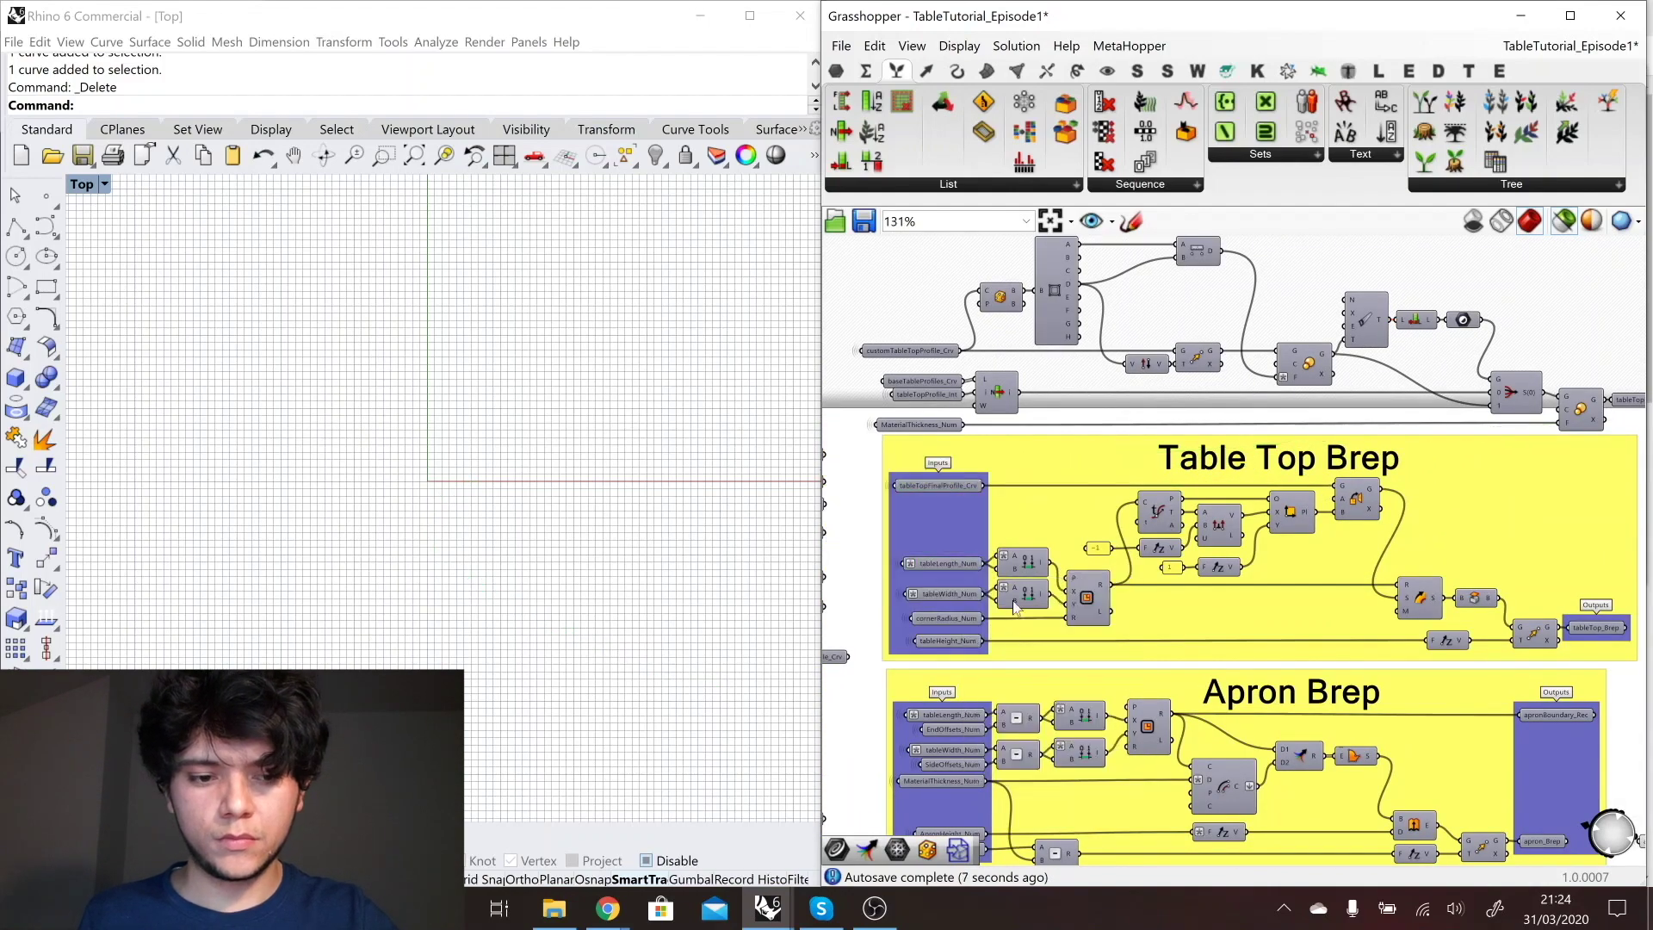
scroll(1591, 465, "up", 1)
scroll(1587, 457, "down", 1)
left_click_drag(1606, 454, 947, 284)
left_click(1166, 429)
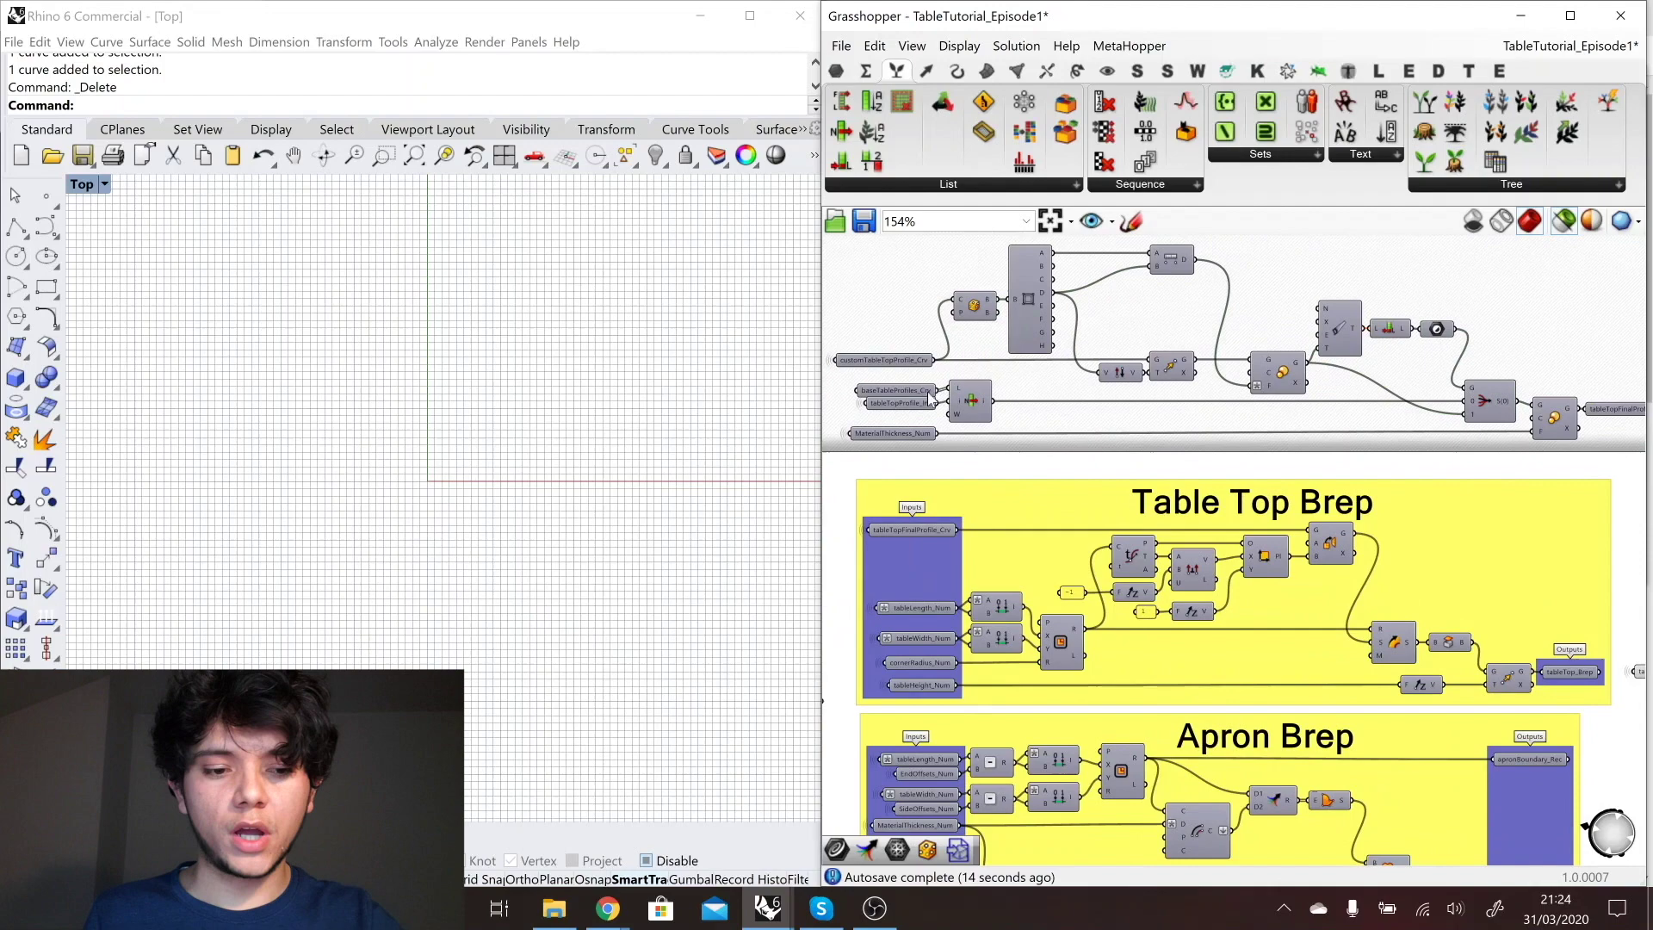
- Examine the profile network from the base profiles and custom profile Scale through to the tableTopFinalProfile_Crv curve
scroll(1141, 523, "up", 2)
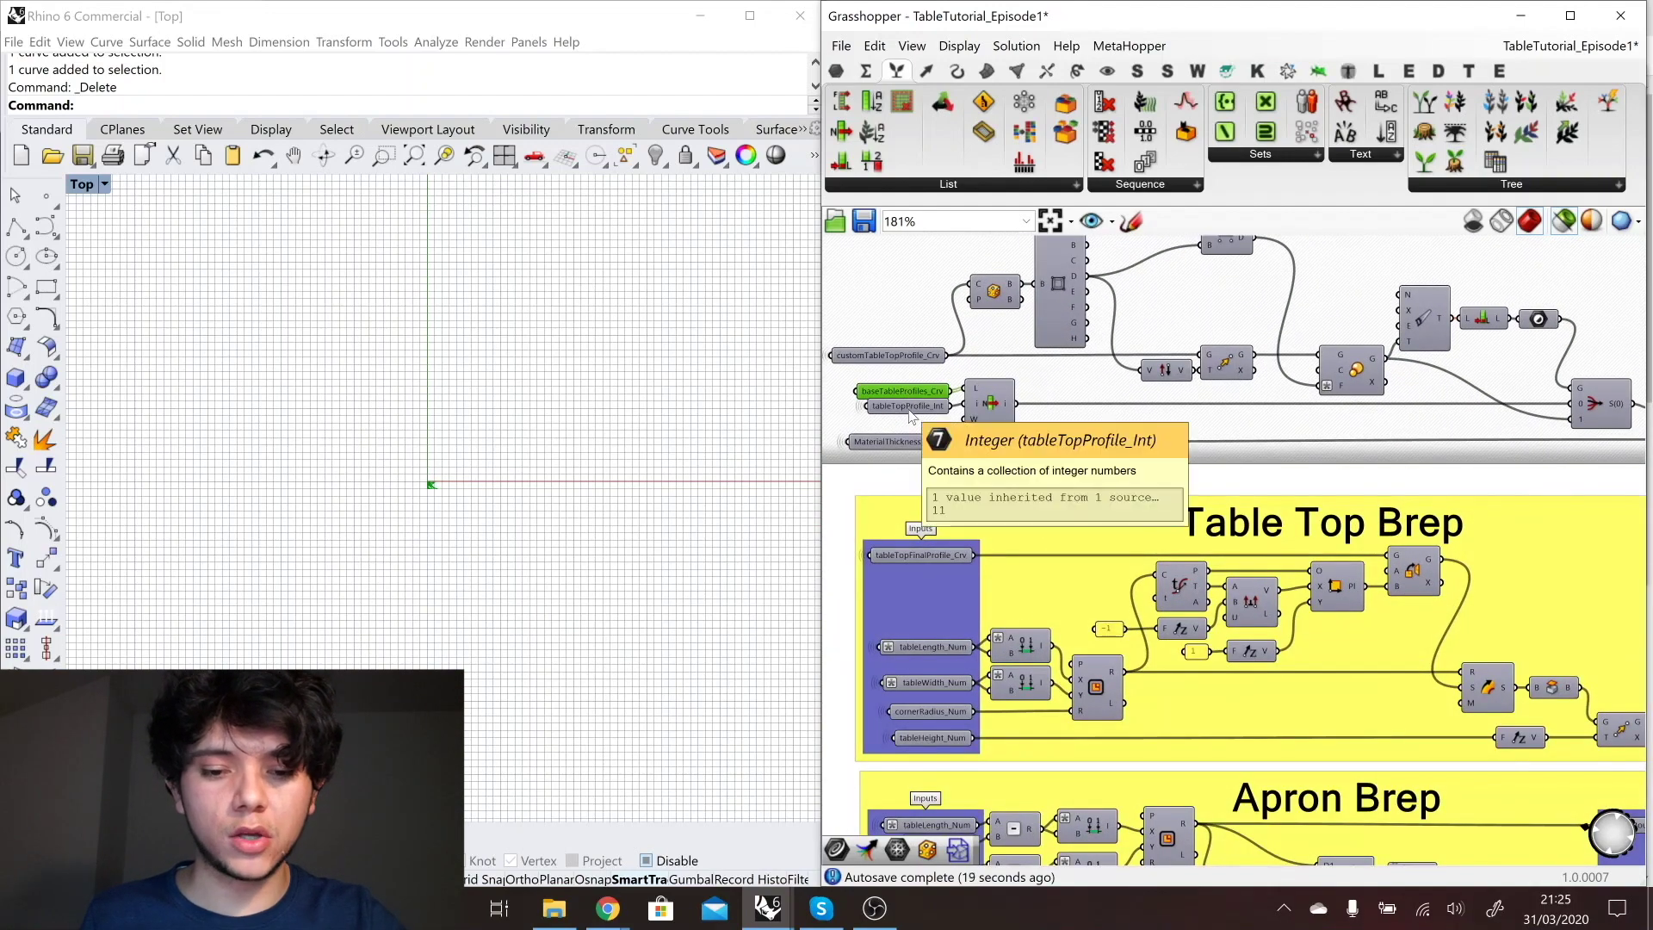
scroll(948, 465, "down", 1)
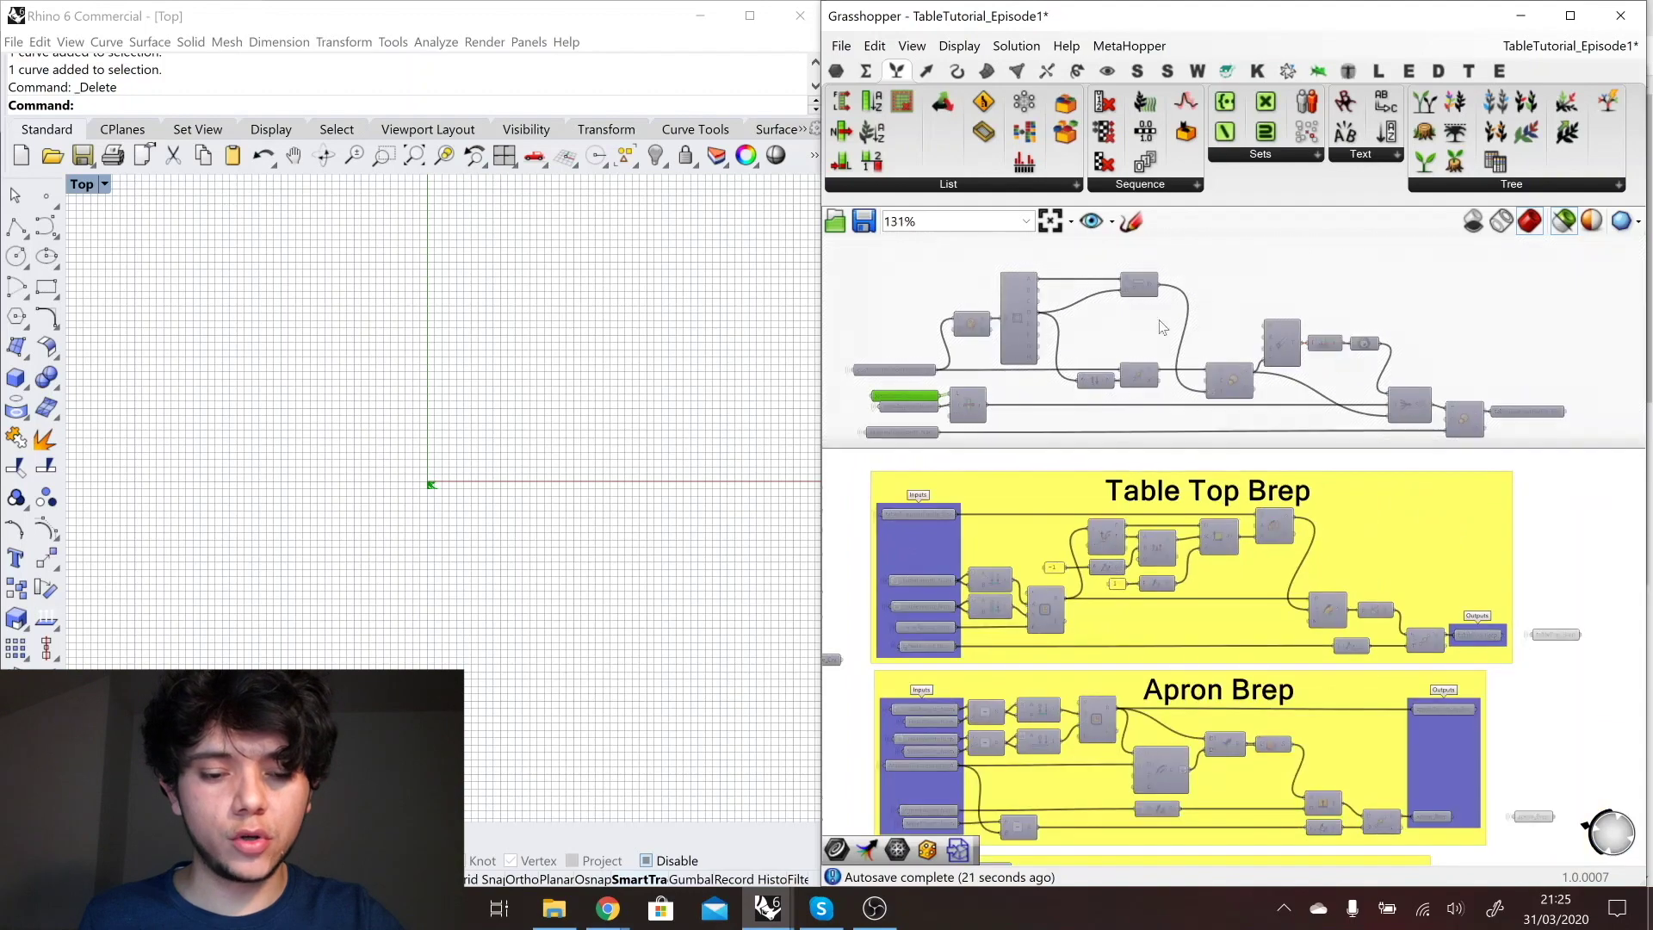
scroll(1479, 423, "up", 1)
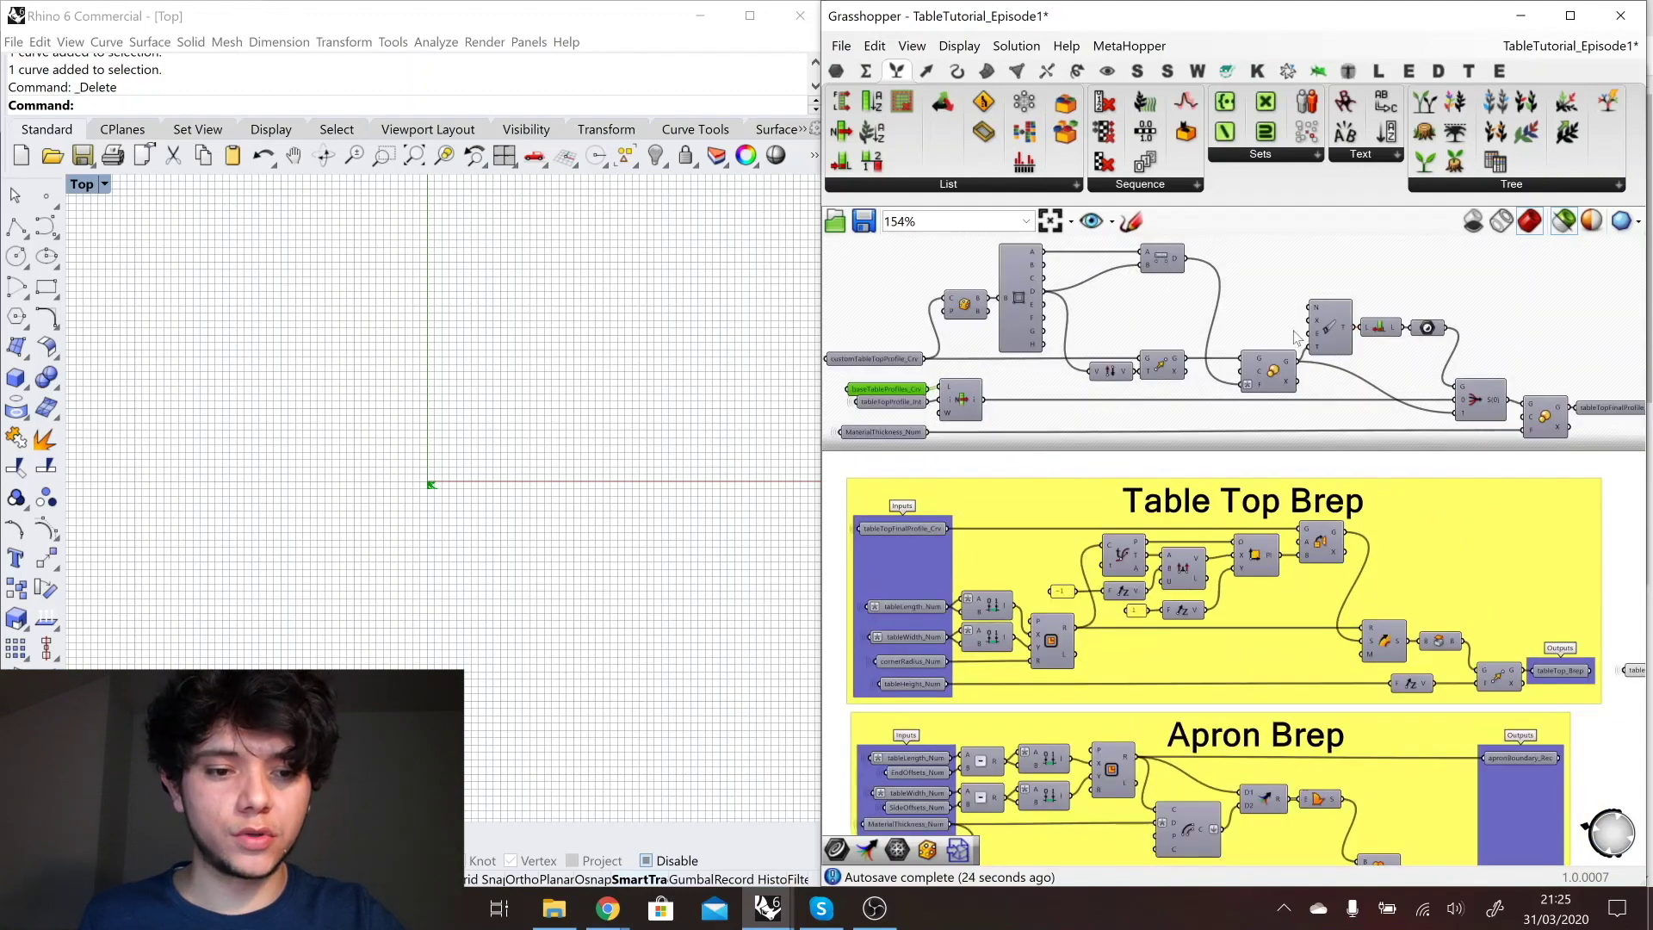
scroll(1454, 353, "up", 1)
left_click(1242, 389)
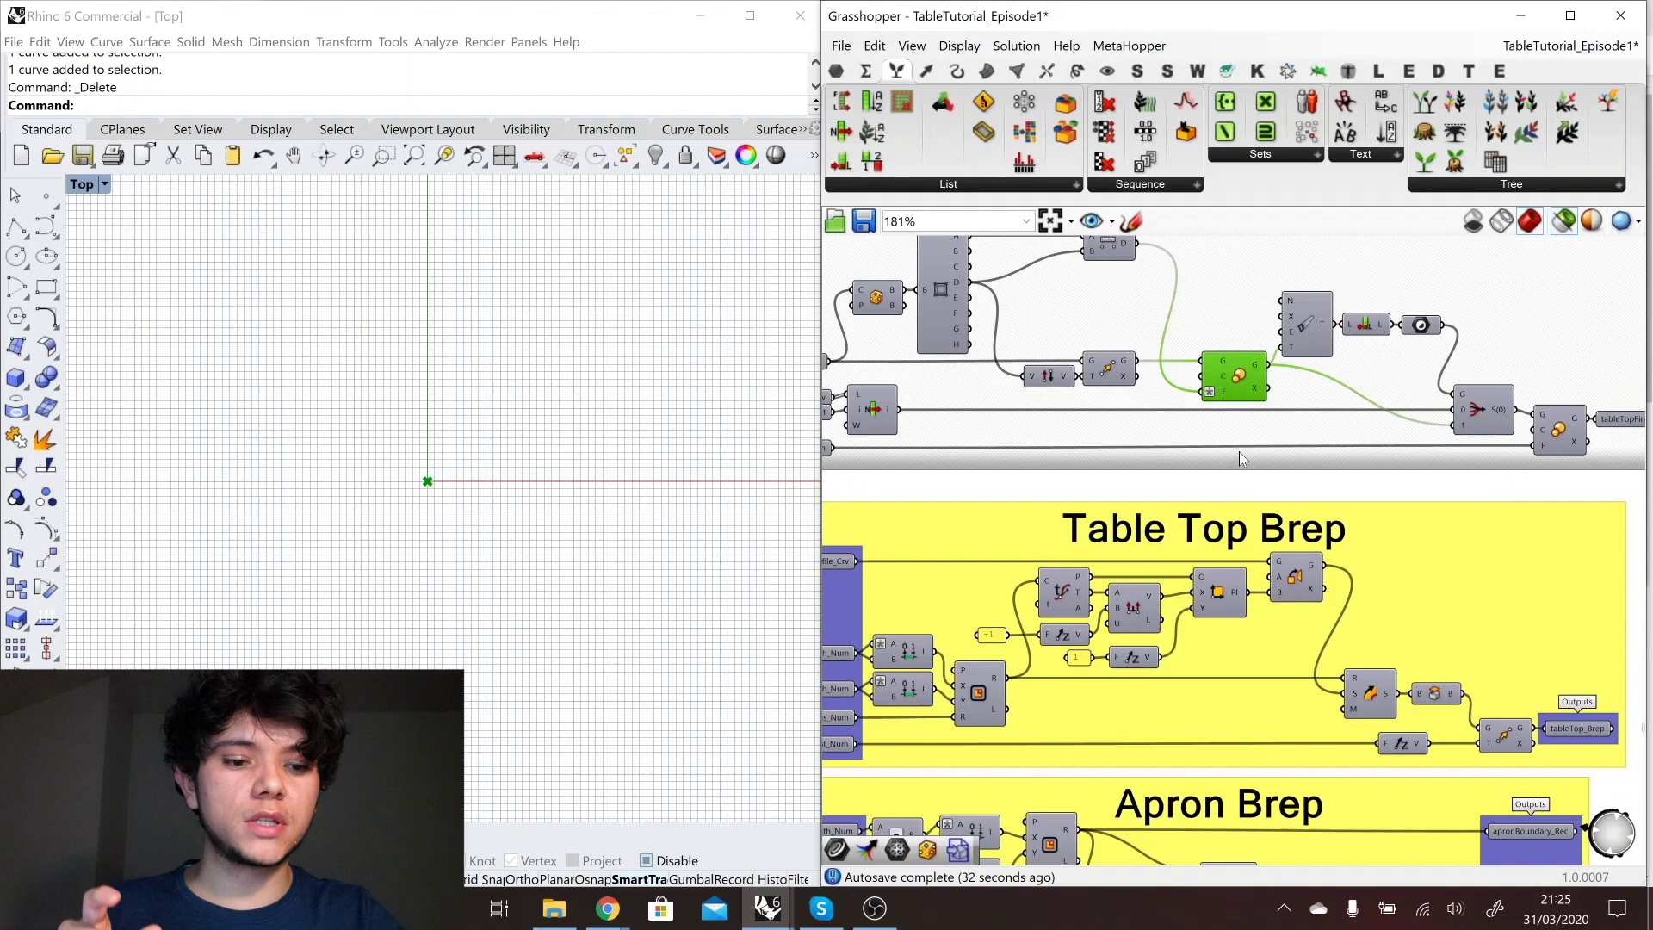
scroll(1373, 453, "down", 2)
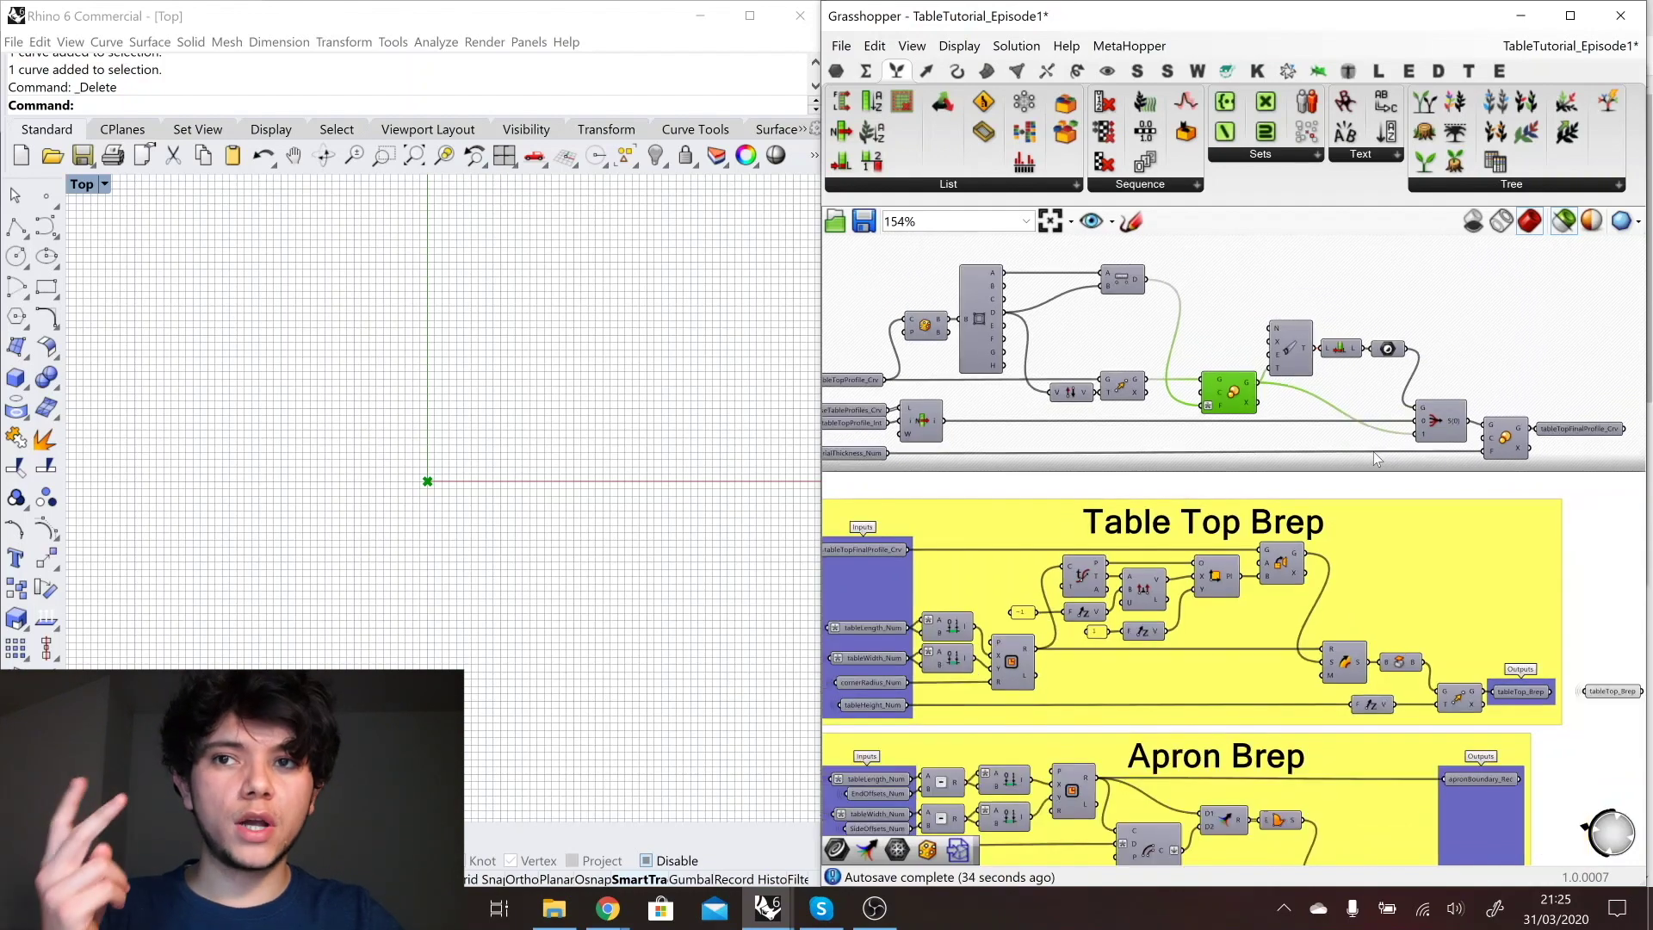
left_click(1557, 430)
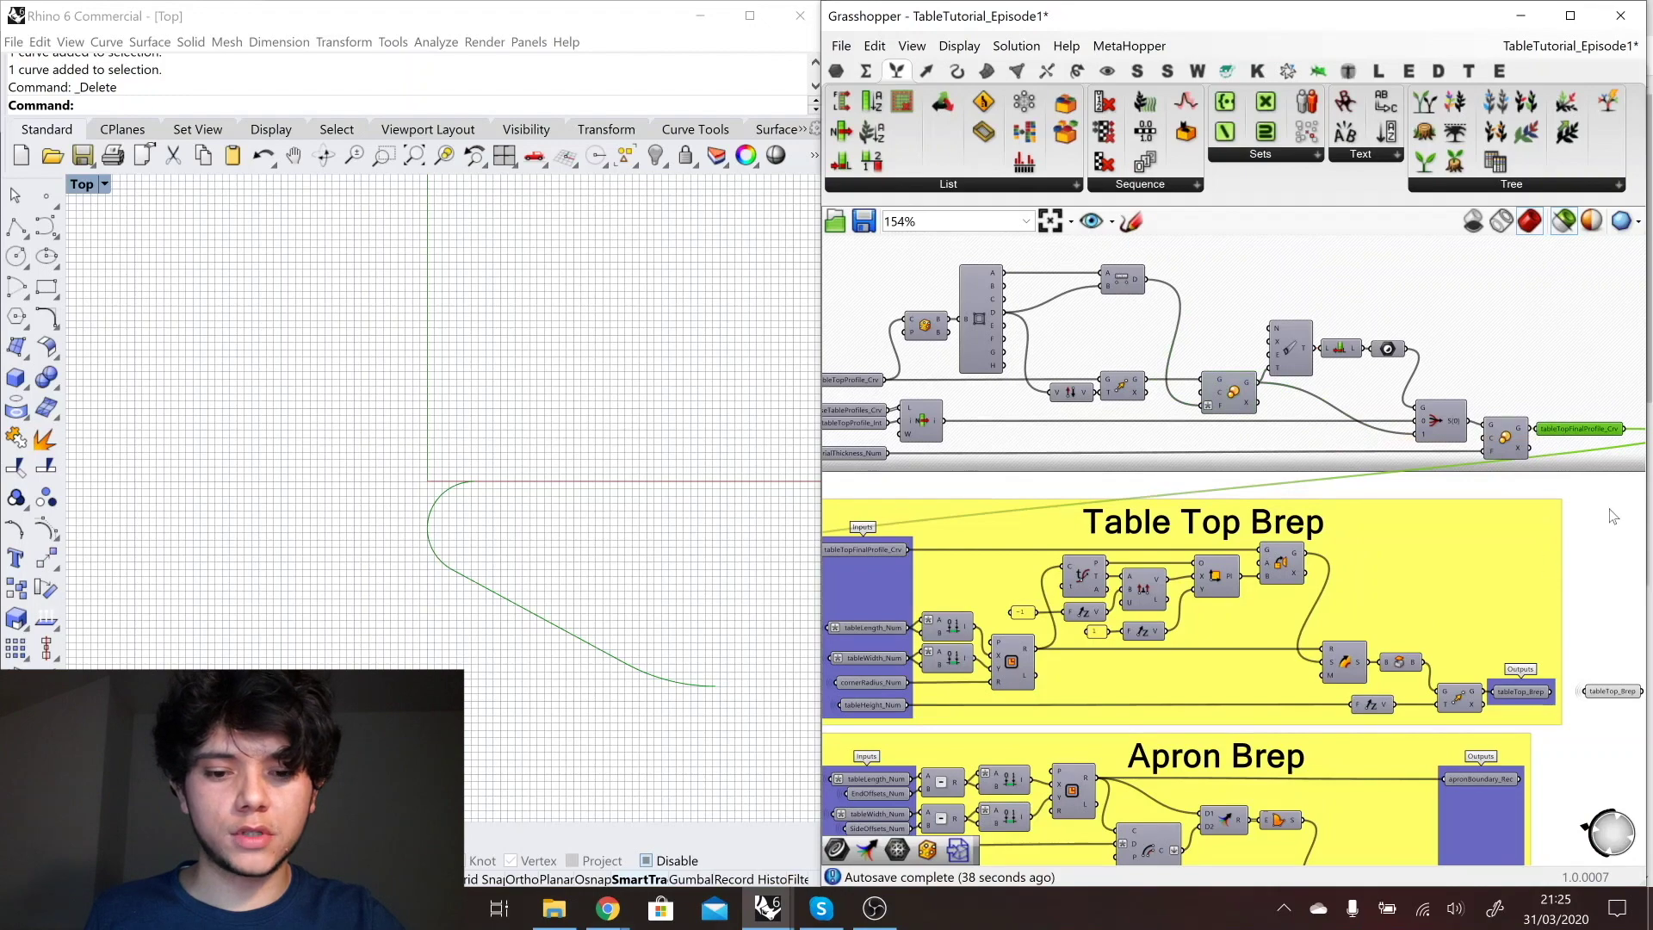
- Reconnect the file path parameter to the Upload Custom Table Top Profile component and review the profile network with the uploaded curve
scroll(1610, 509, "down", 3)
scroll(976, 755, "up", 6)
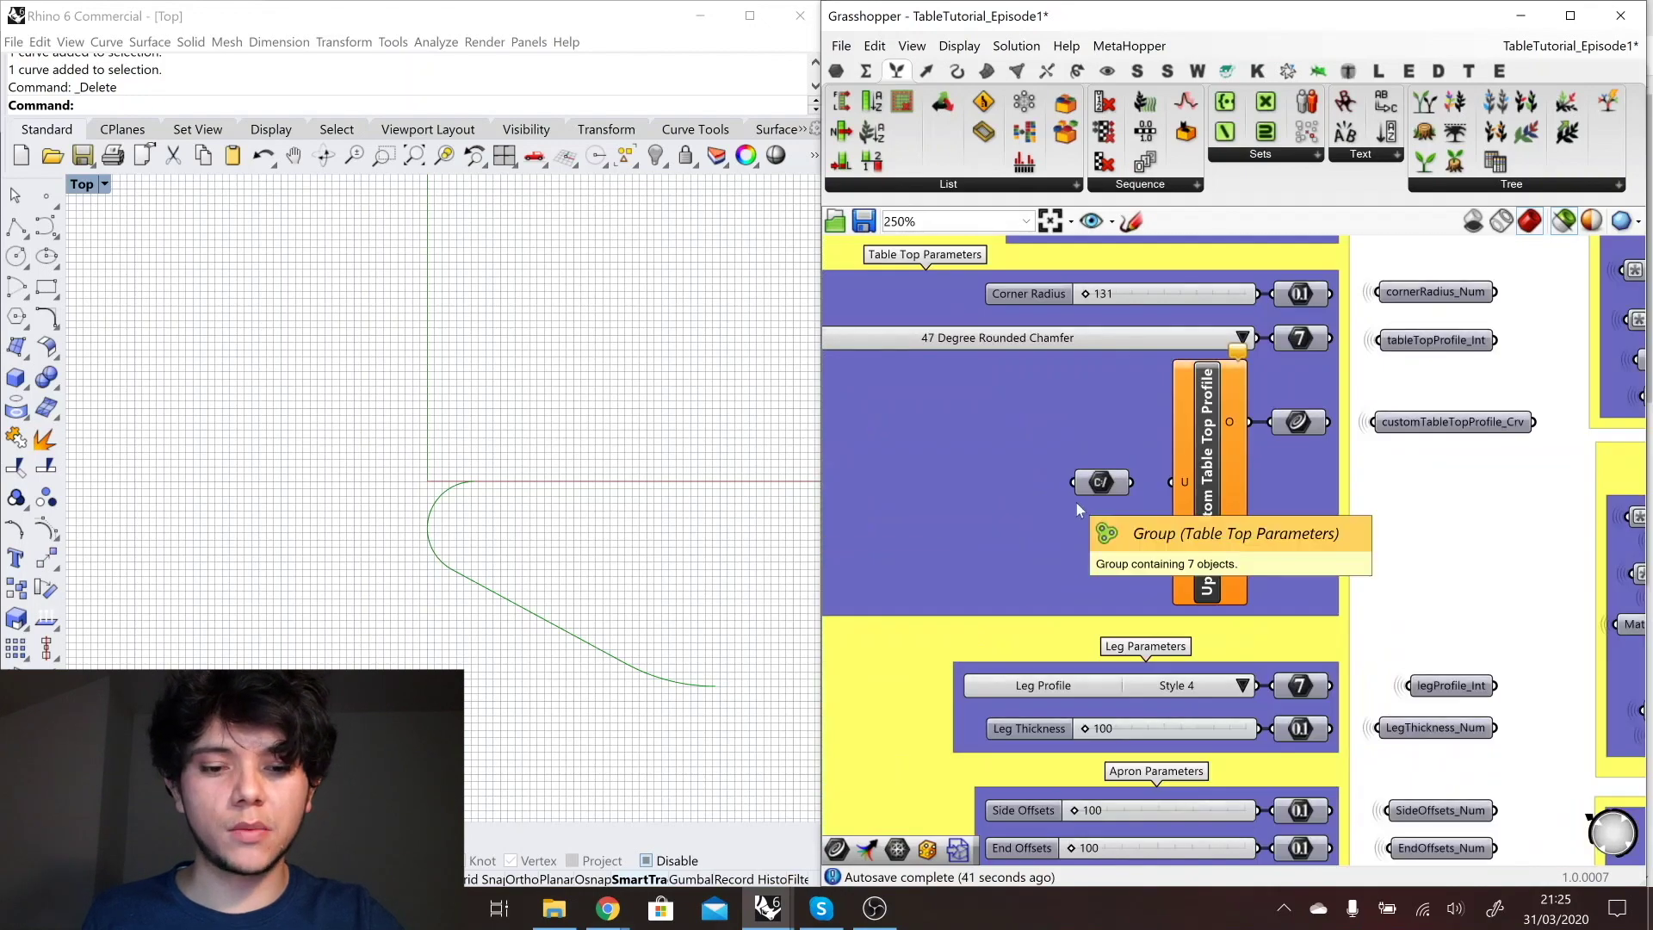
left_click_drag(1130, 482, 1173, 483)
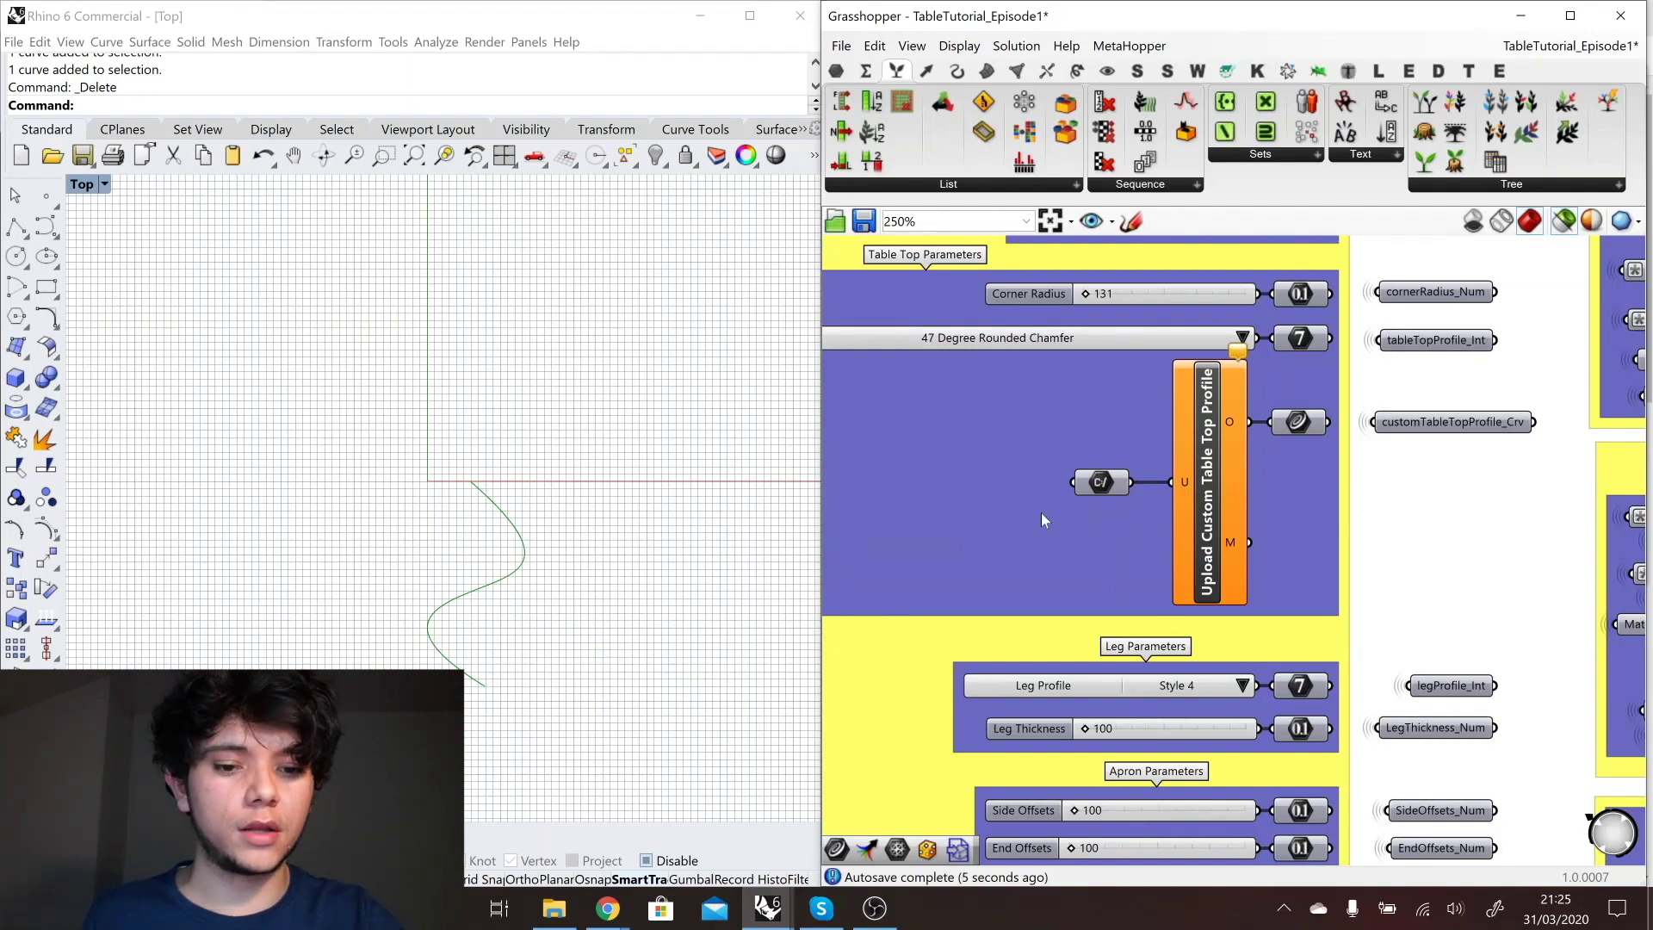
scroll(1016, 521, "down", 6)
scroll(1041, 478, "up", 4)
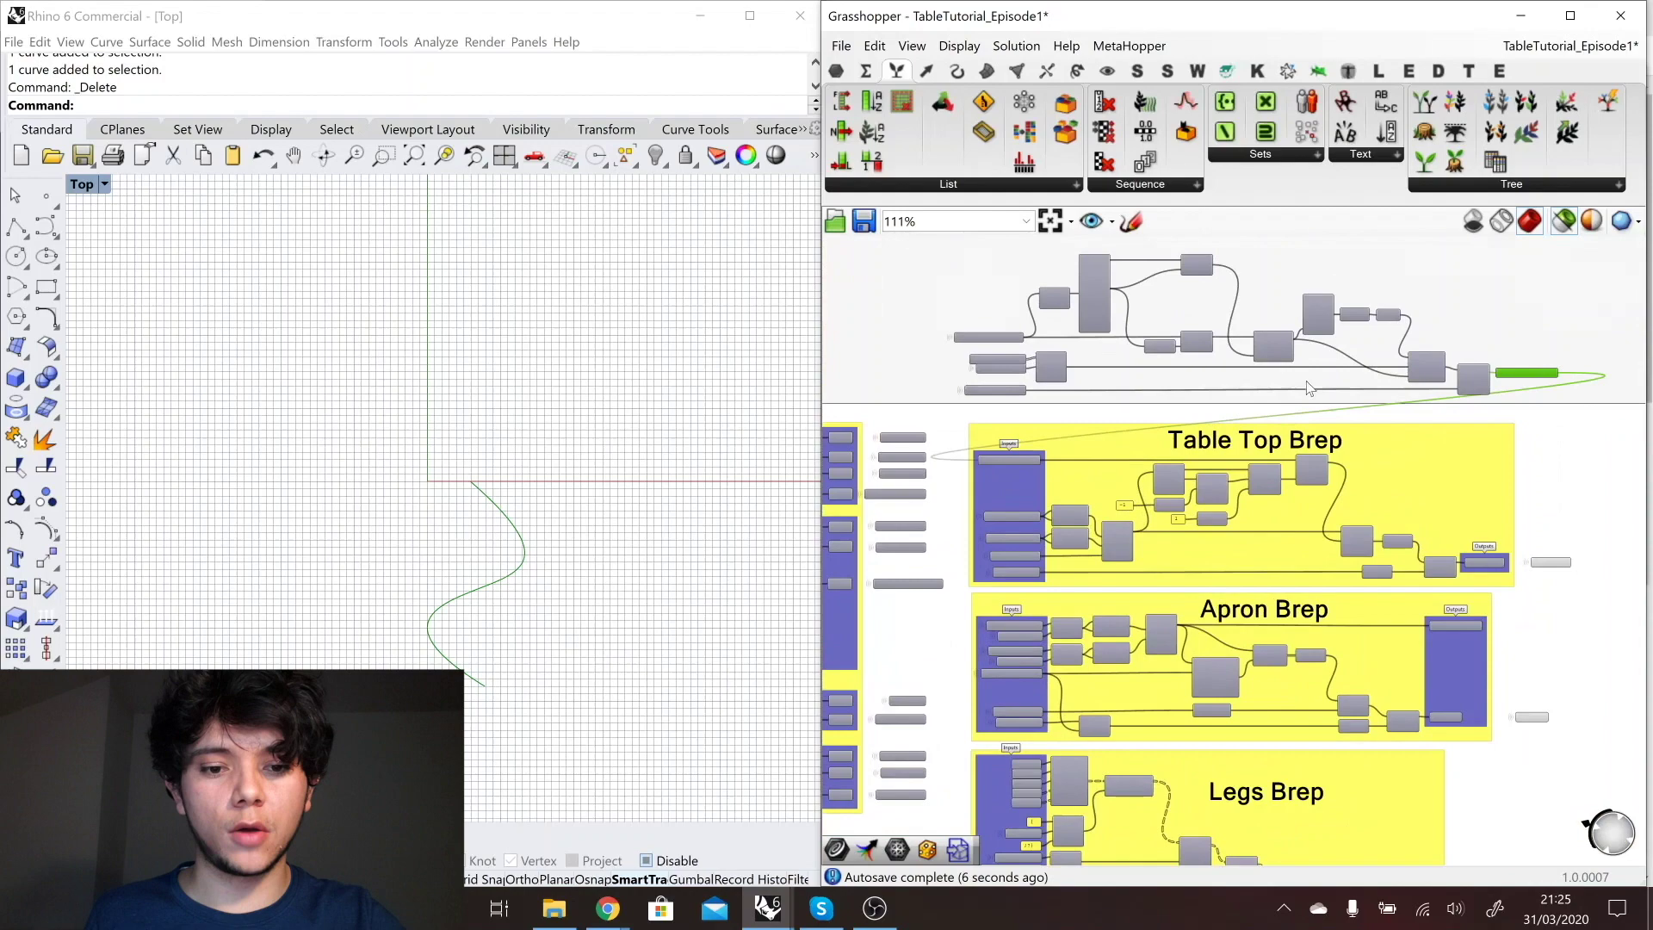
scroll(1308, 388, "down", 1)
left_click_drag(1481, 427, 951, 297)
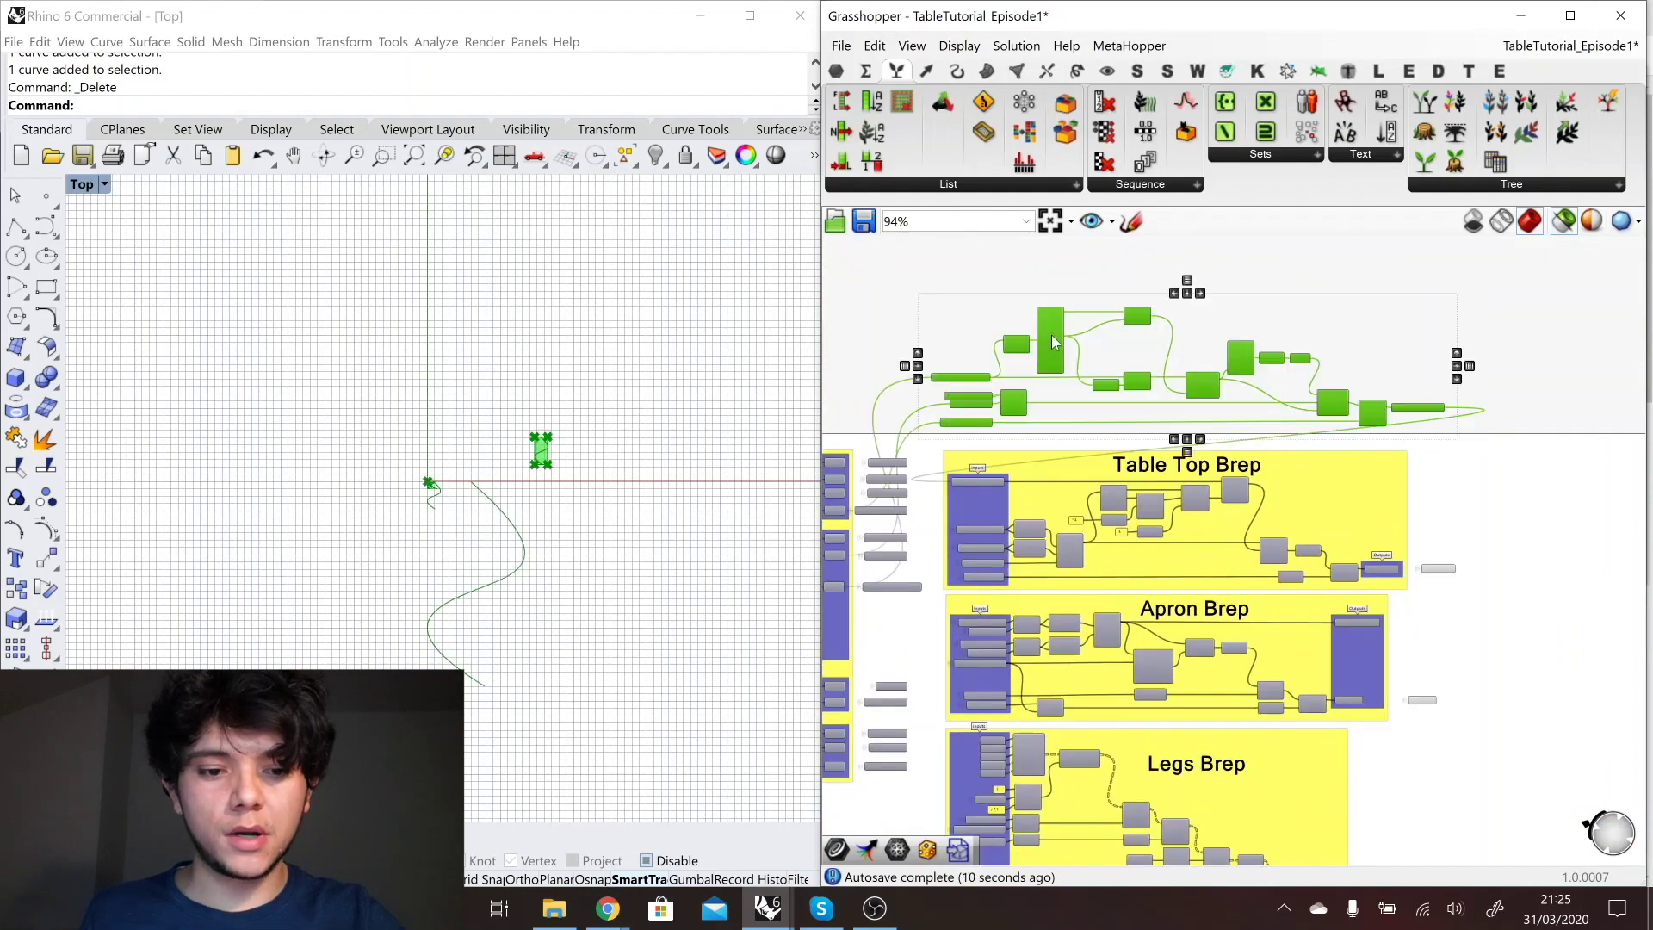
left_click(1506, 395)
- Duplicate the Upload Custom Table Top Profile component together with its file path, curve and customTableTopProfile_Crv parameters
scroll(1506, 395, "down", 3)
scroll(1075, 527, "up", 6)
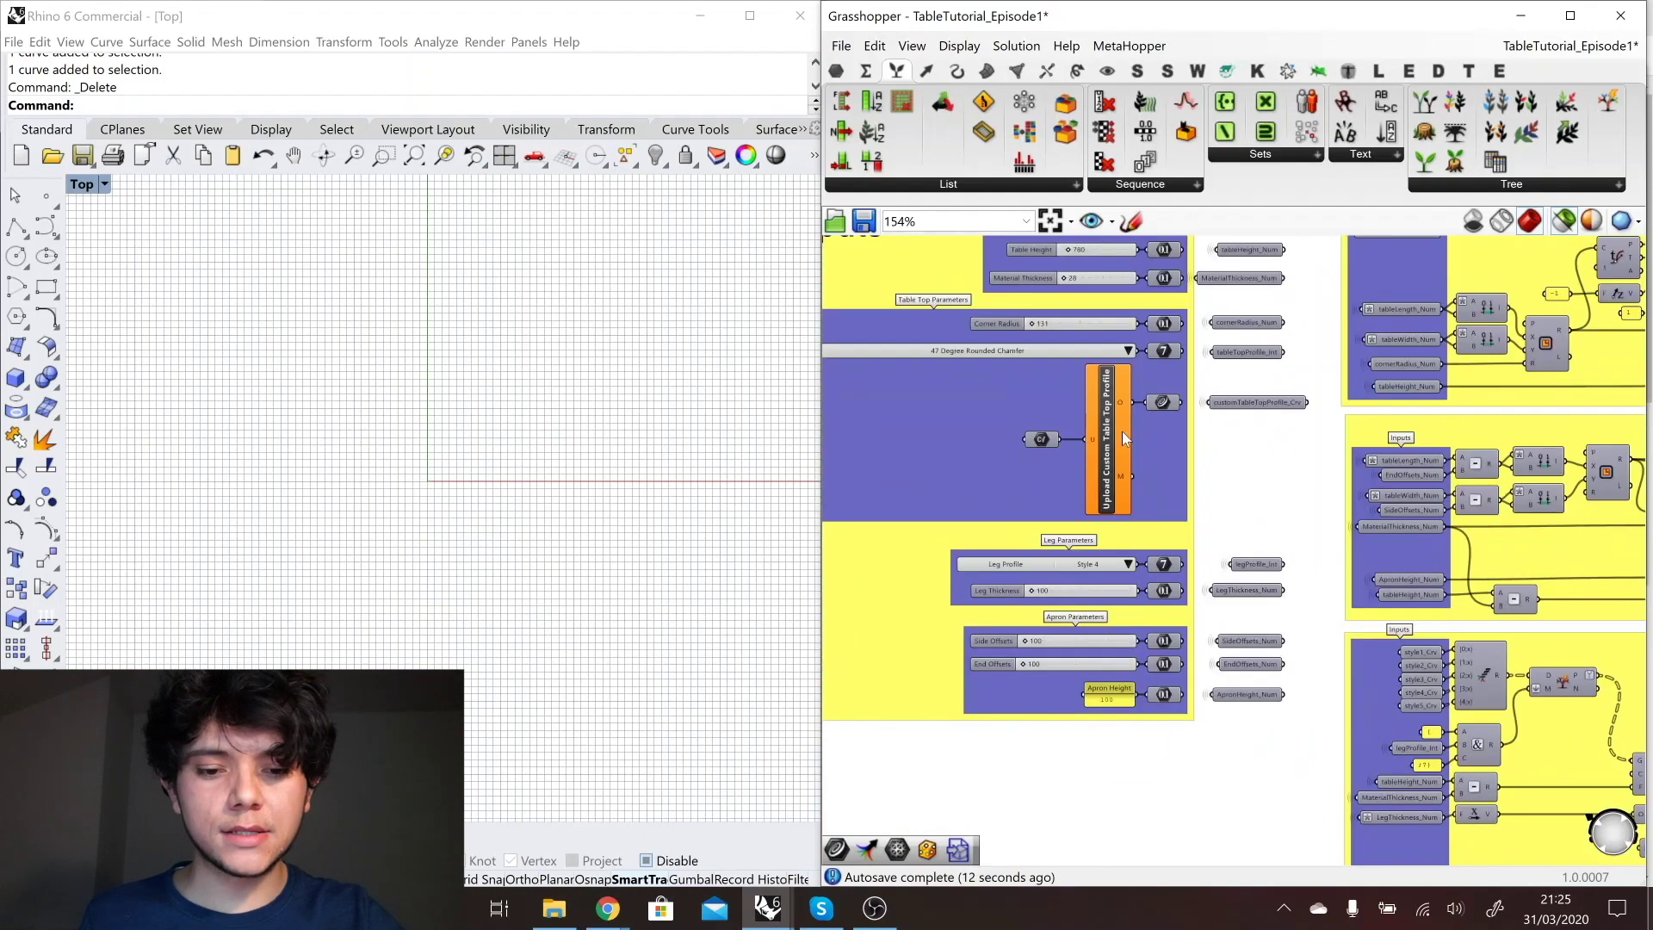
scroll(1123, 431, "up", 1)
right_click_drag(1123, 431, 1193, 372)
left_click(1177, 398)
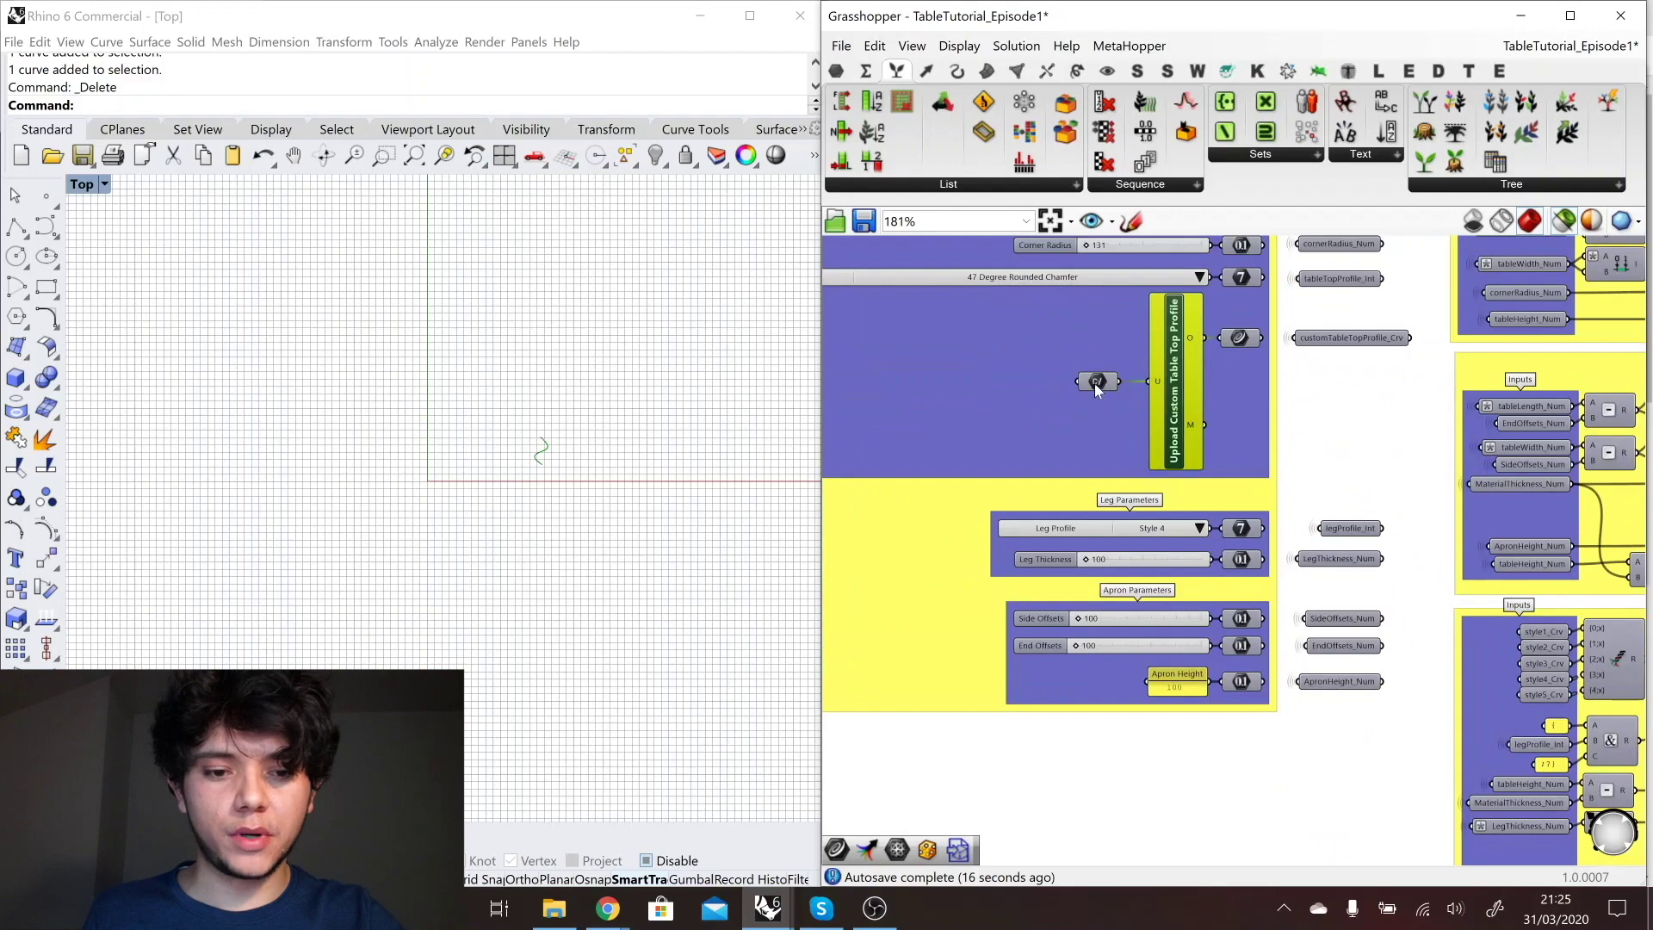
left_click(1103, 384, "shift")
left_click(1239, 341, "shift")
left_click(1344, 339, "shift")
key("ctrl+c")
key("ctrl+v")
- Move the Apron Parameters group down and place the duplicated upload components between it and the Leg Parameters group
scroll(1149, 411, "down", 2)
left_click_drag(1109, 506, 877, 641)
left_click(1120, 680)
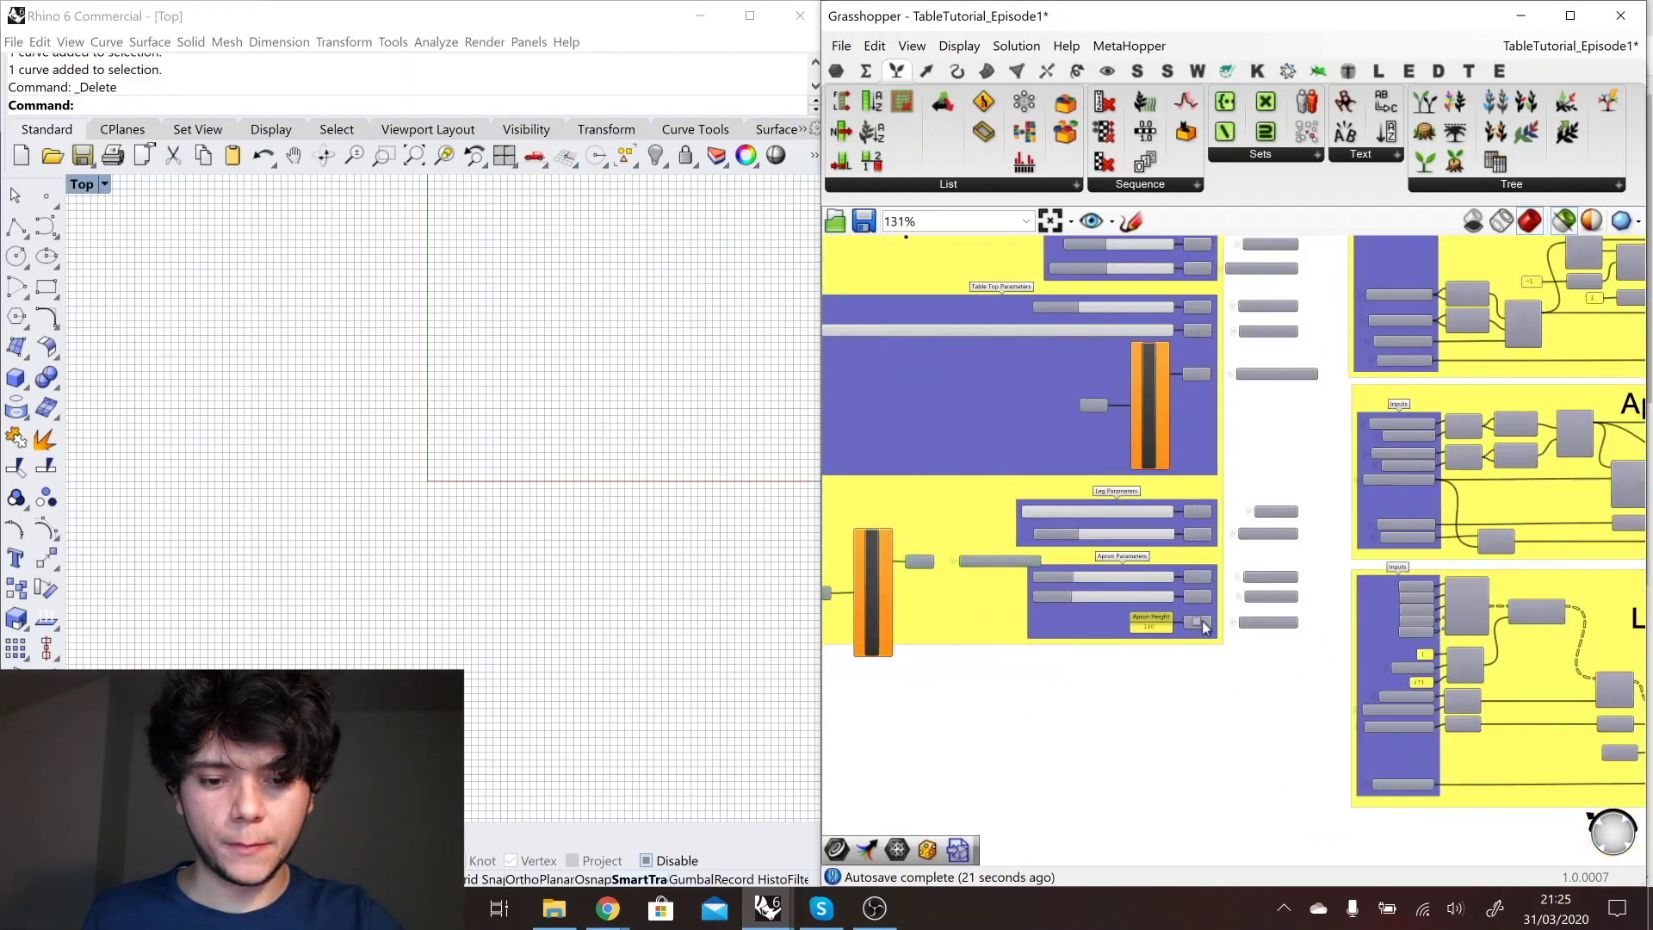
left_click_drag(1317, 659, 1018, 564)
left_click(998, 607, "ctrl")
left_click_drag(1065, 624, 1064, 768)
scroll(1266, 661, "down", 1)
left_click_drag(1274, 676, 865, 568)
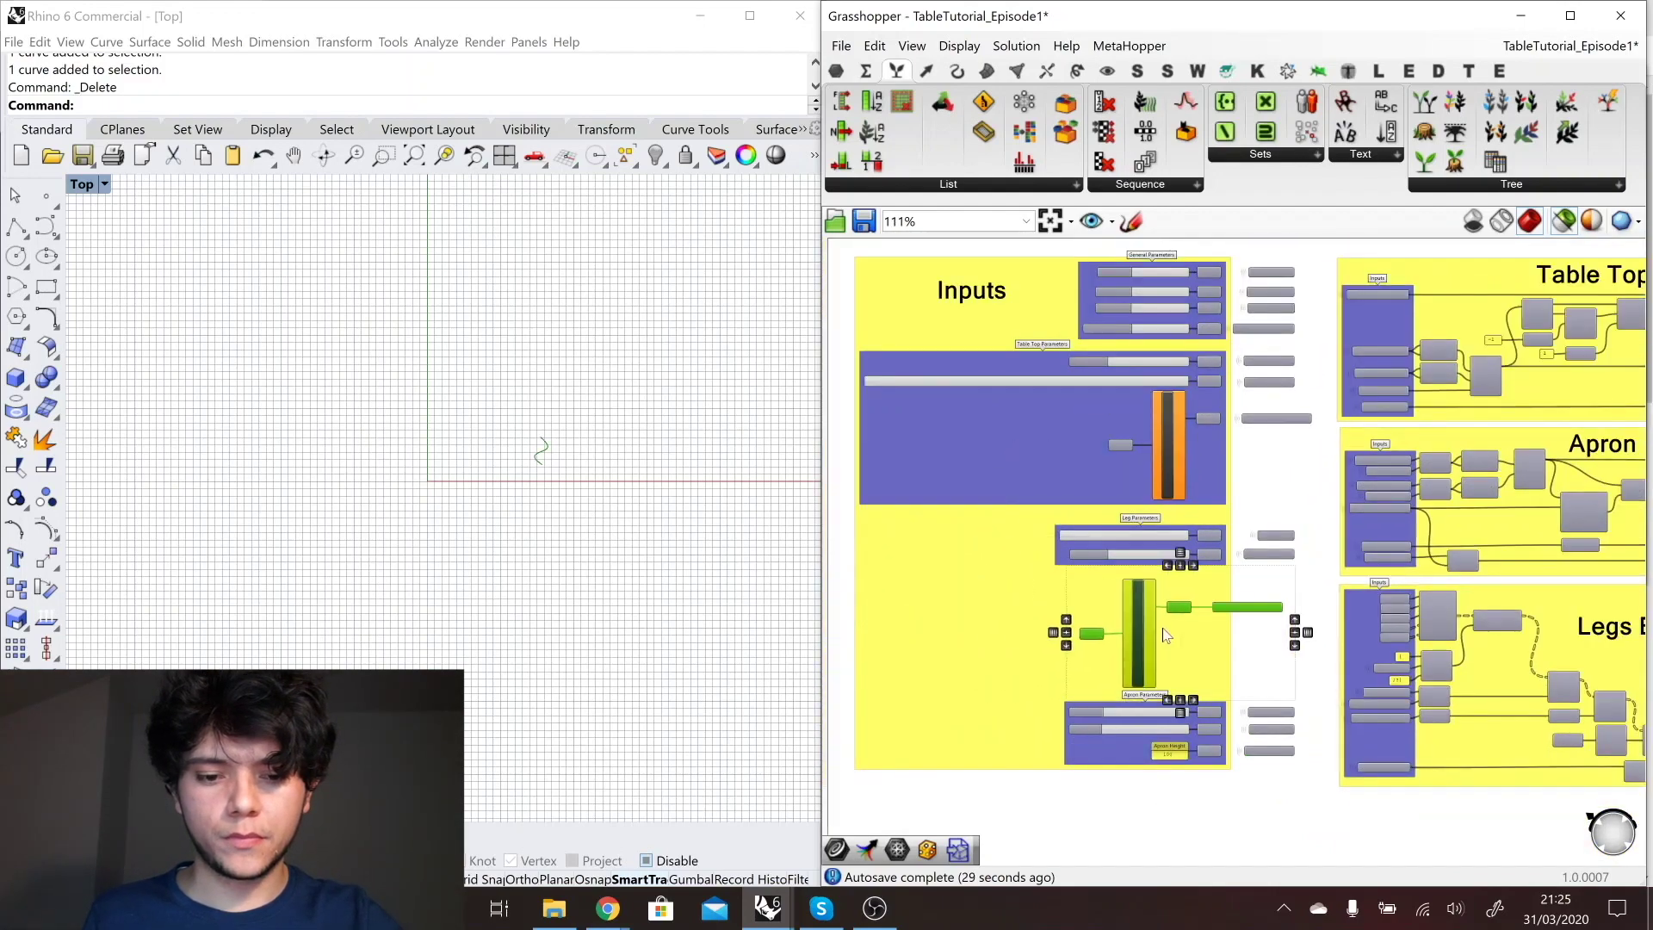
- Rename the duplicated upload component Upload Custom Leg Profile
scroll(1120, 601, "up", 3)
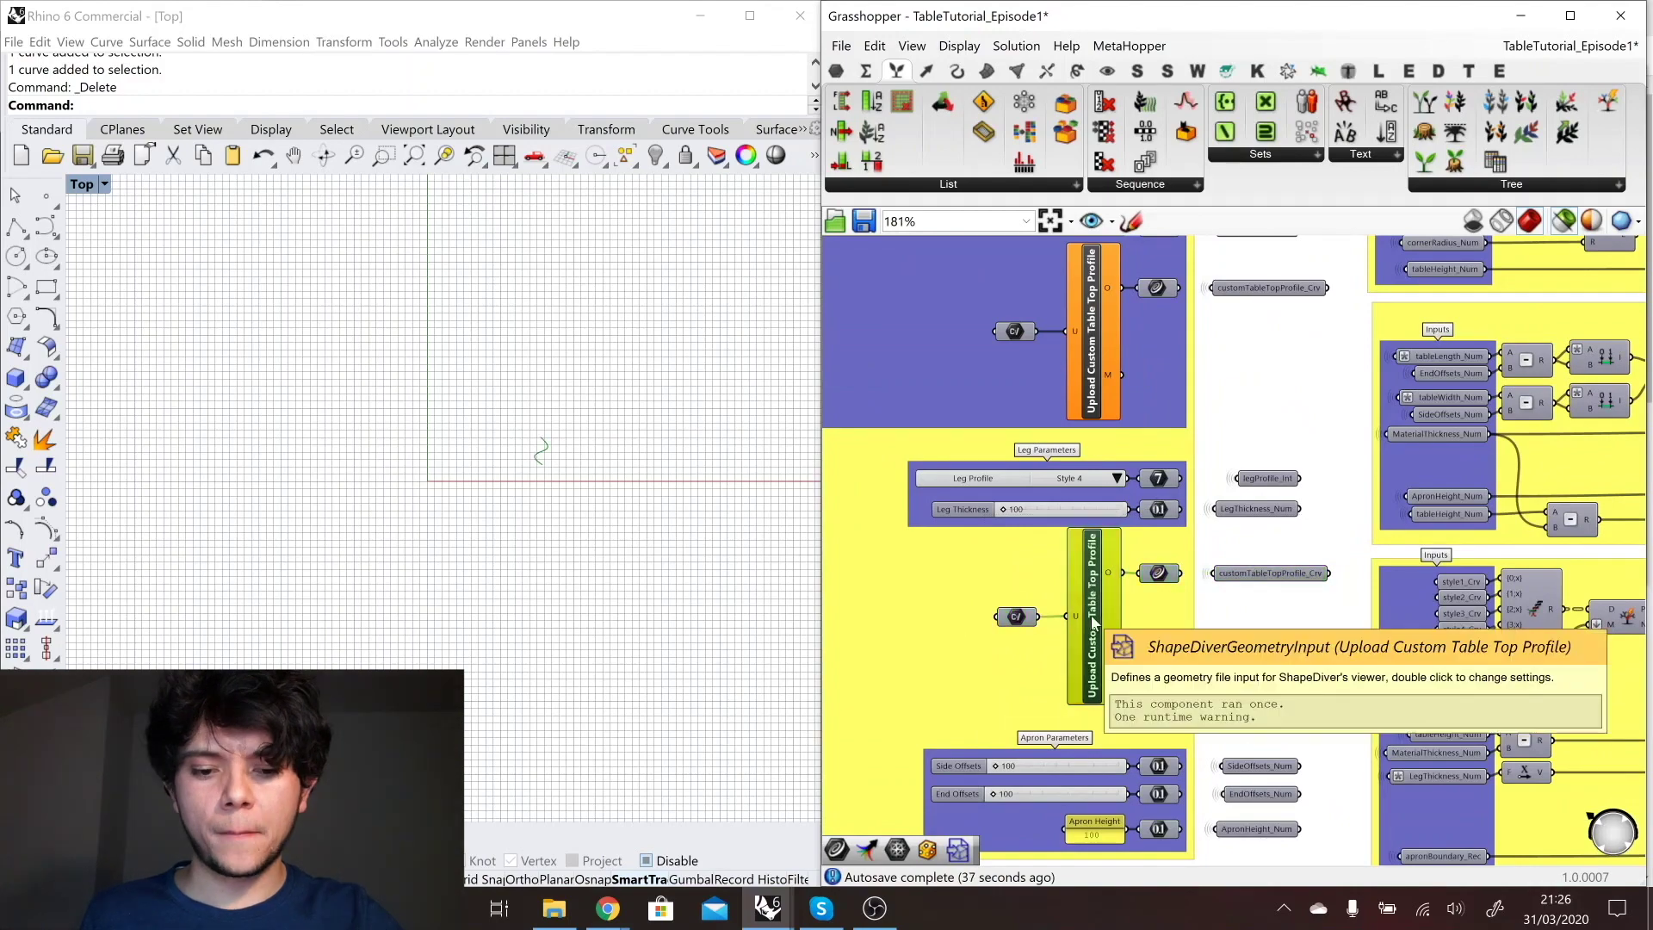
right_click(1092, 617)
left_click_drag(1291, 626, 1199, 626)
type("Leg Profile")
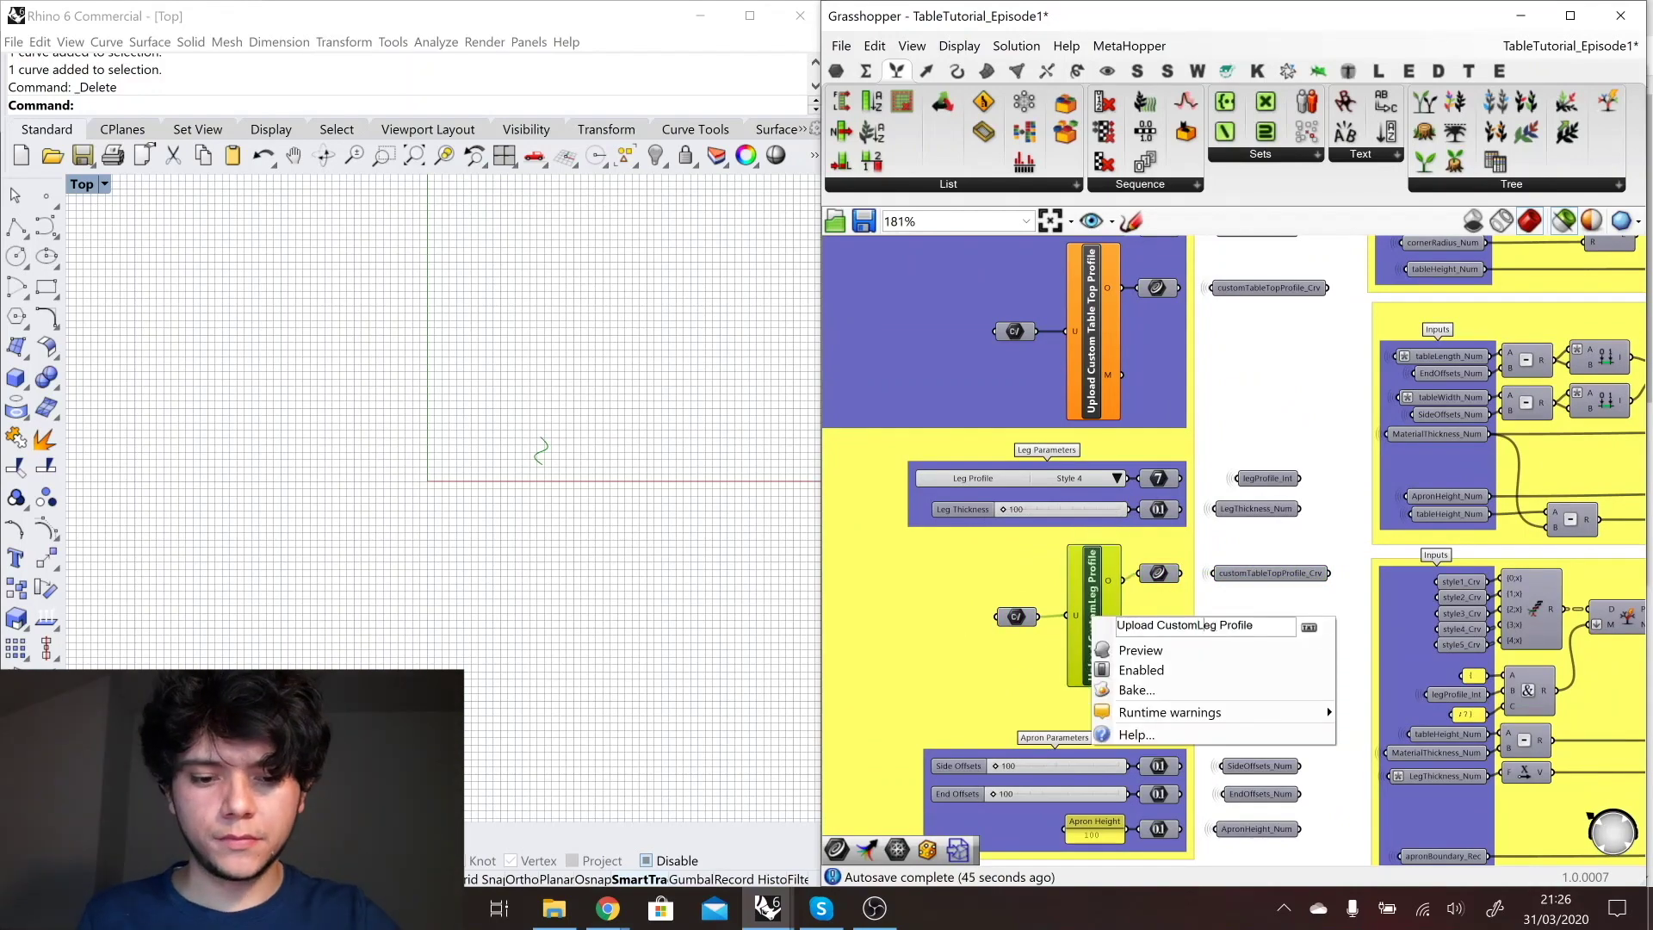
key("Return")
- Rename the curve parameter on the leg upload's output customLegProfile_Crv
scroll(1129, 574, "up", 1)
left_click(1231, 521)
right_click(1236, 525)
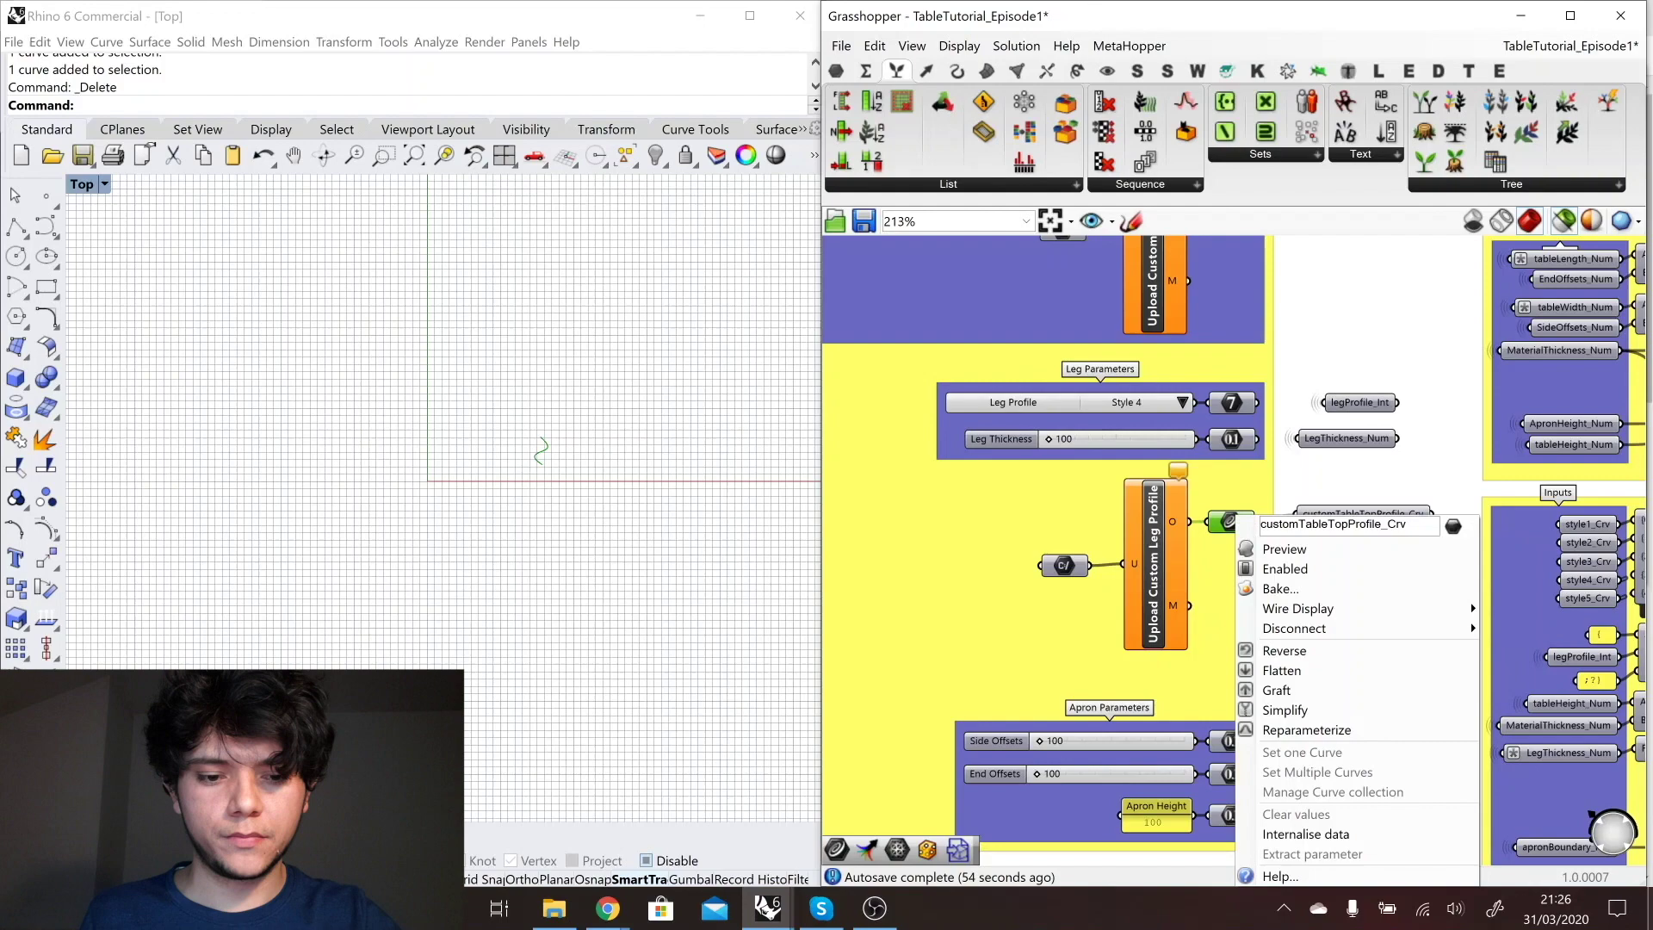
left_click_drag(1297, 524, 1087, 539)
type("Leg")
key("ctrl+a")
key("ctrl+c")
key("Return")
- Name the downstream copied curve parameter customLegProfile_Crv as well and add the leg upload components to the Leg Parameters group
right_click(1348, 516)
key("ctrl+a")
key("ctrl+v")
key("Return")
right_click(1072, 444)
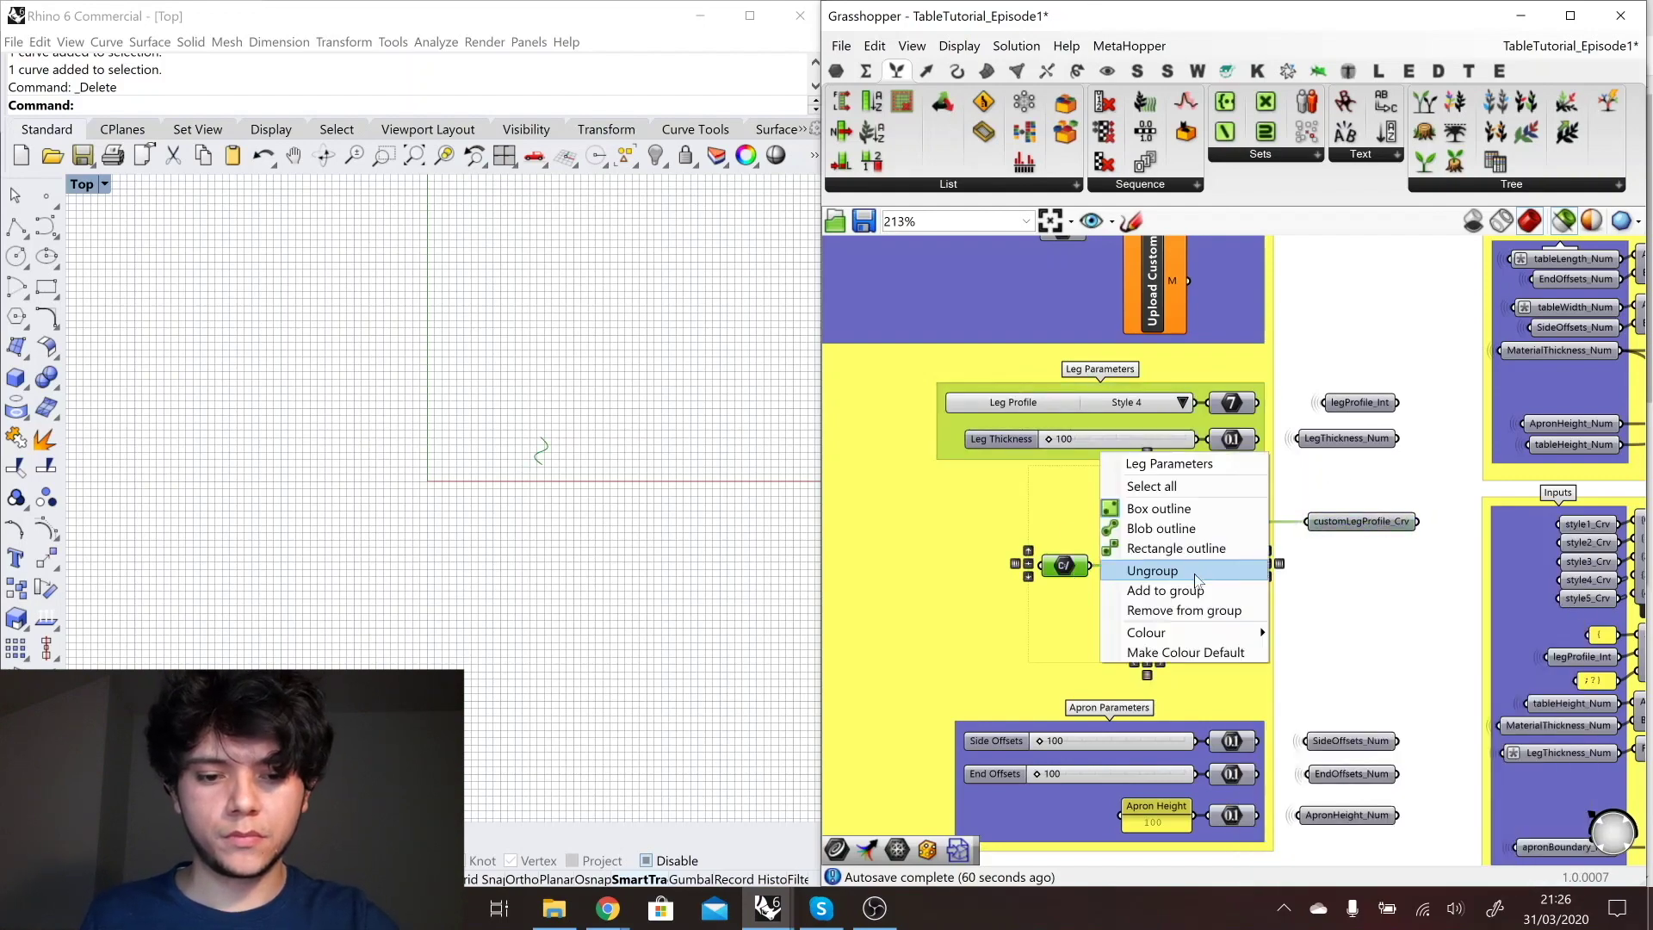
left_click(1159, 577)
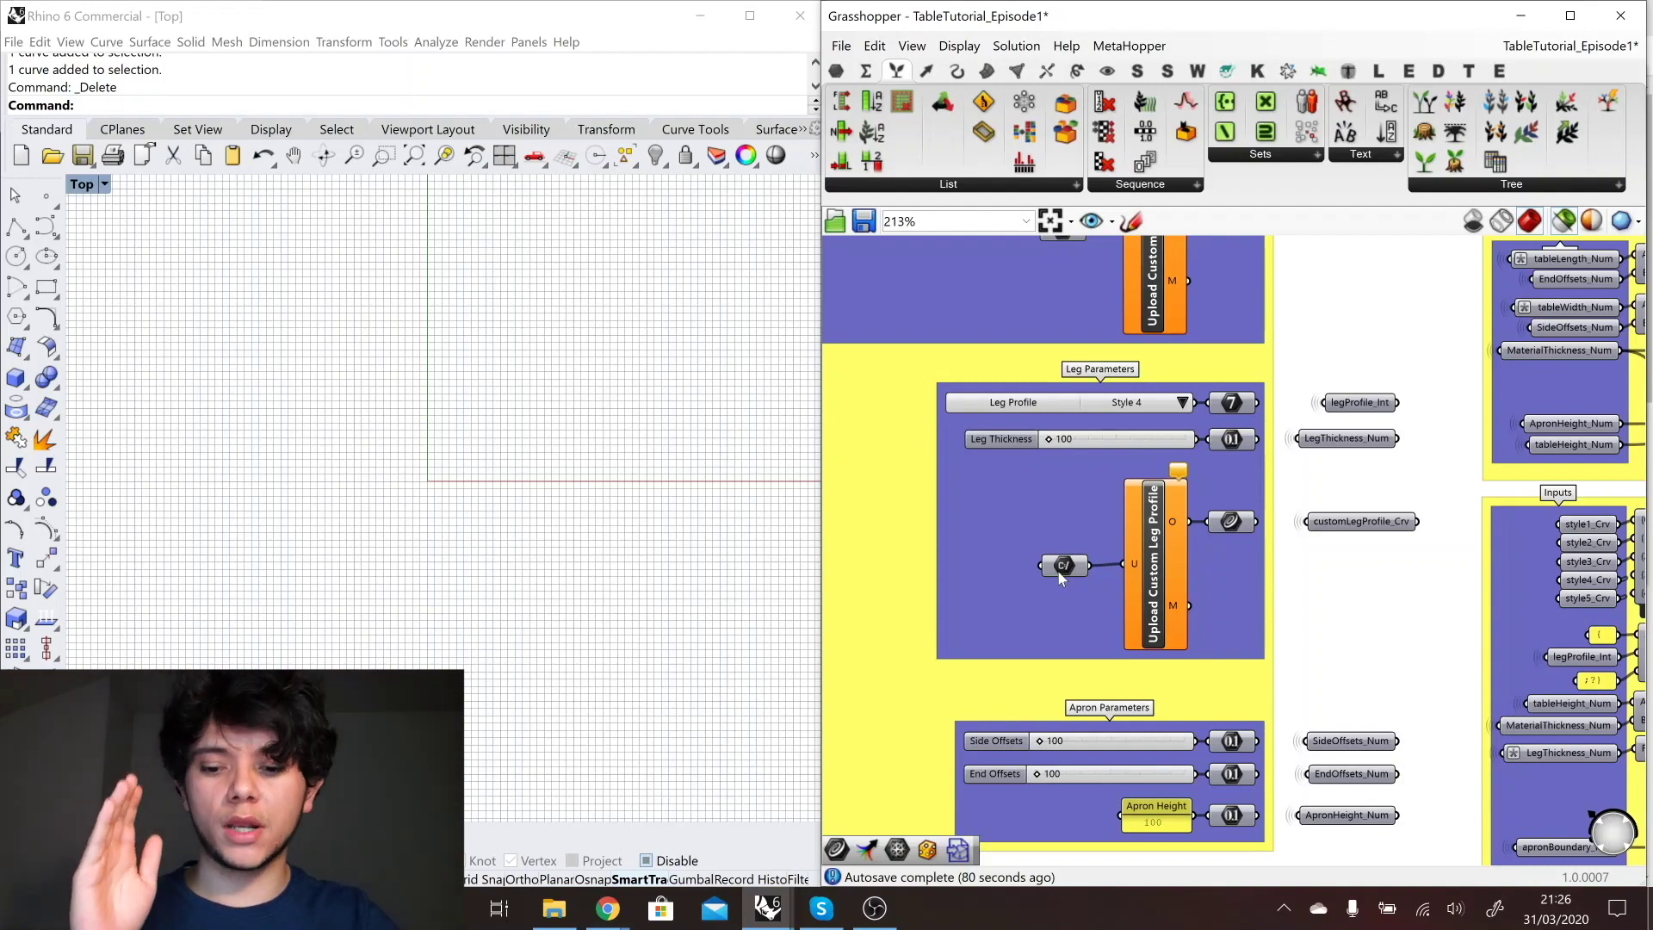
- Switch to Chrome to browse the Osborne Wood table leg CAD drawings, and return to Rhino
left_click(608, 904)
left_click(646, 848)
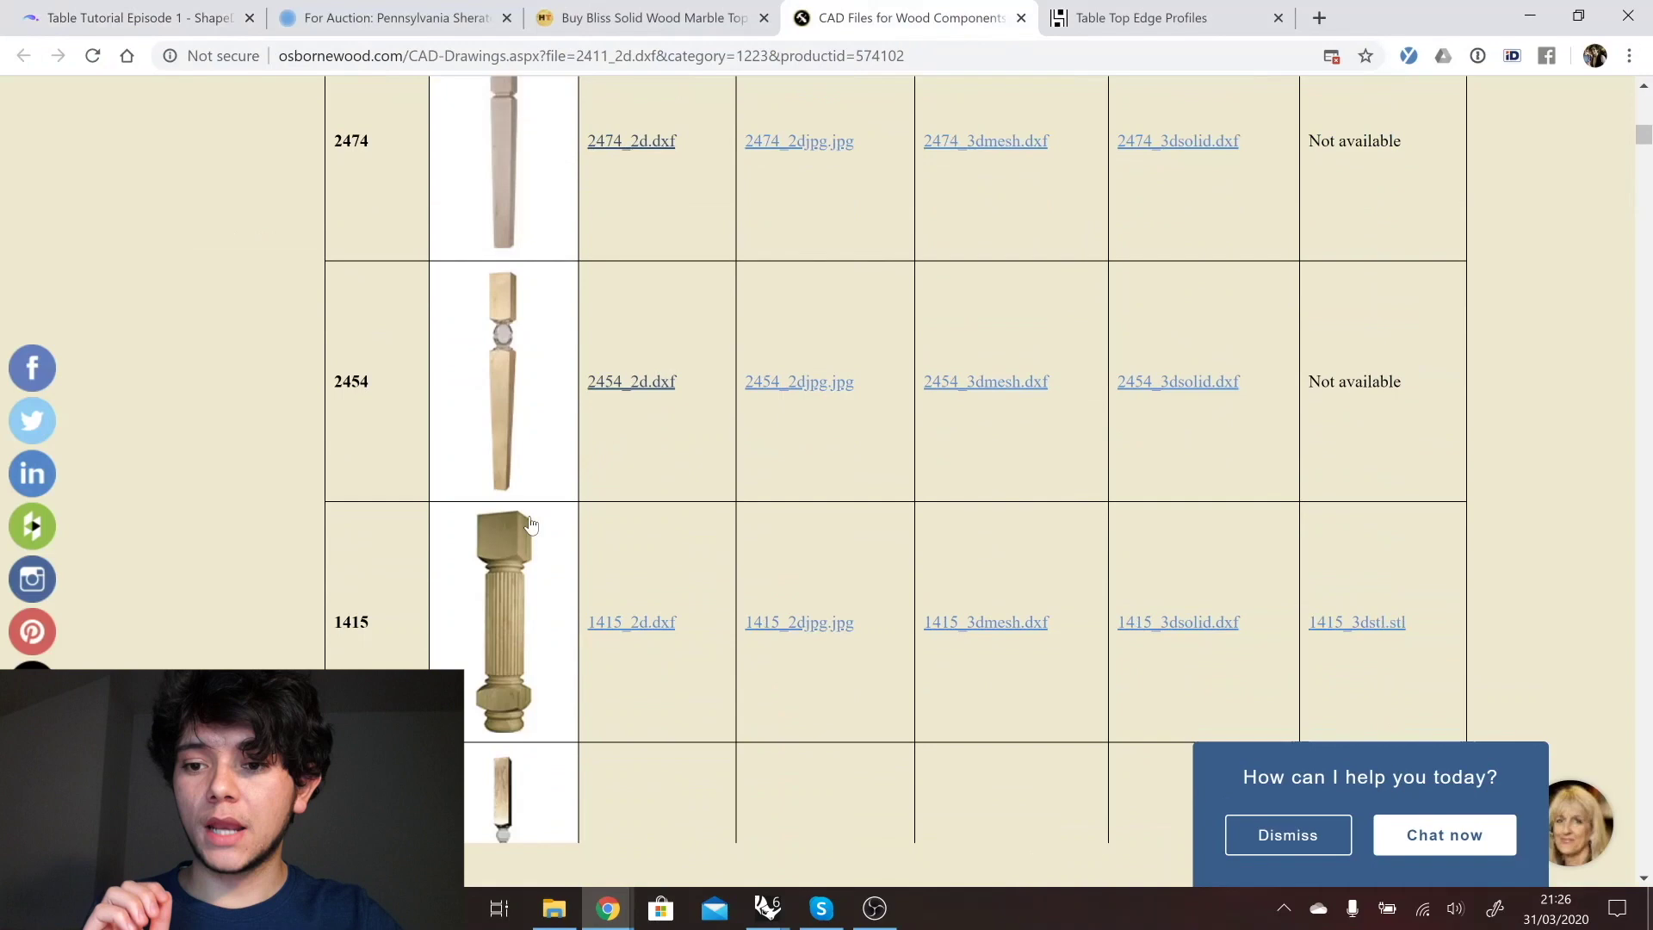
scroll(528, 508, "down", 1)
scroll(528, 517, "up", 2)
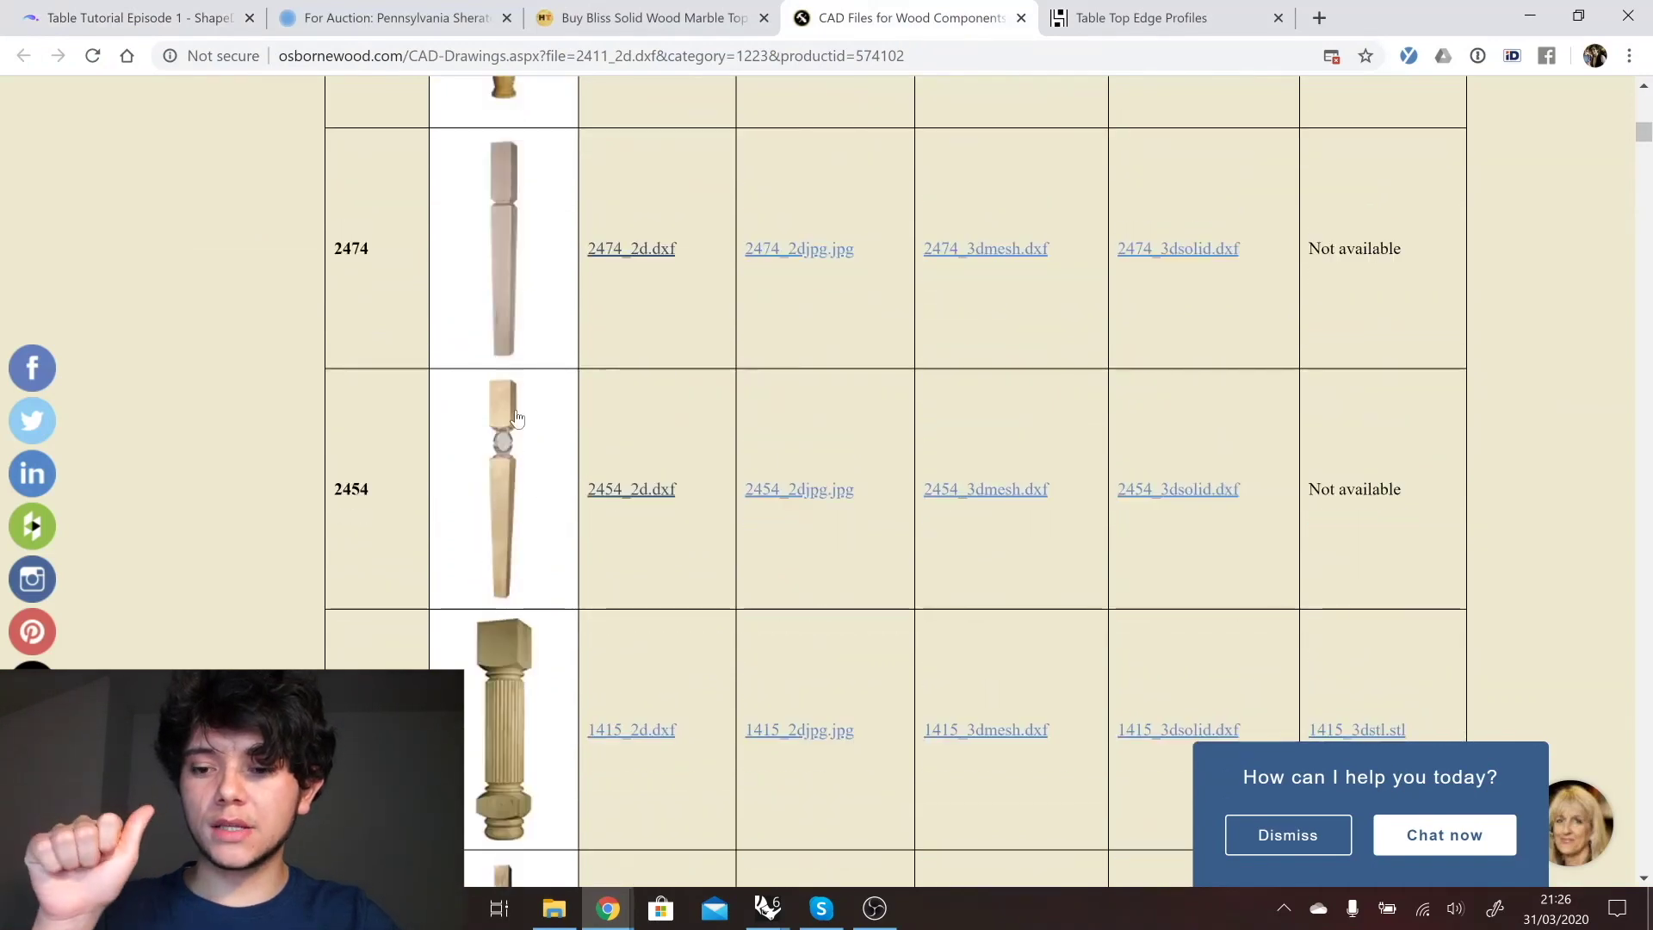
scroll(515, 414, "down", 8)
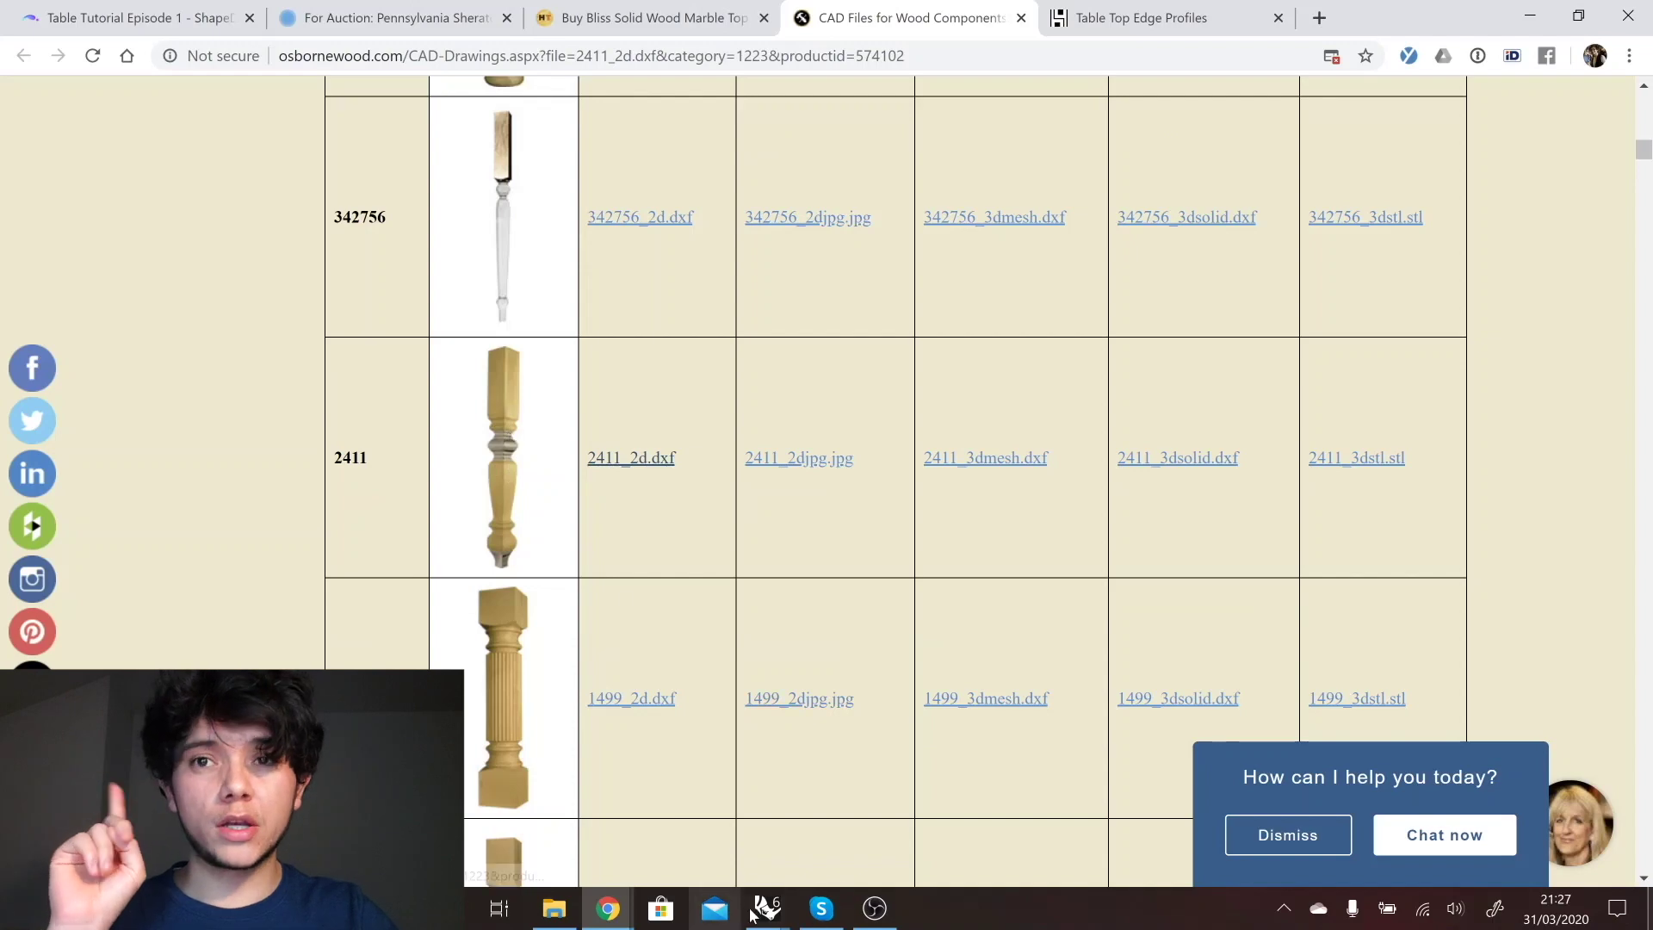
mouse_move(766, 908)
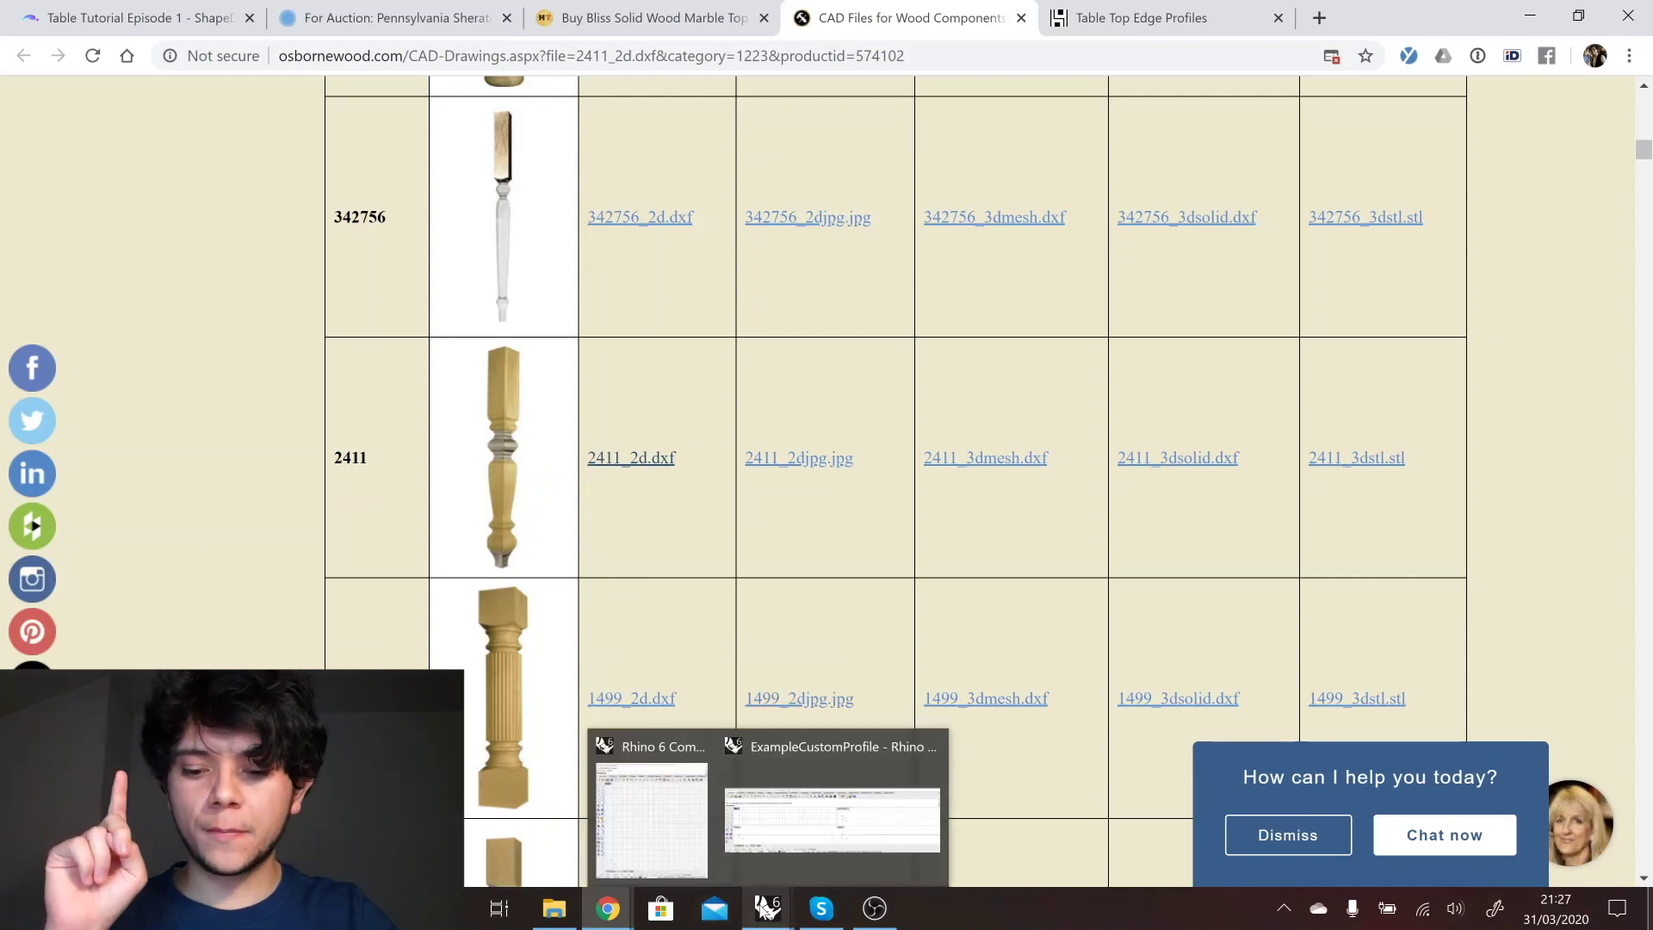
left_click(675, 832)
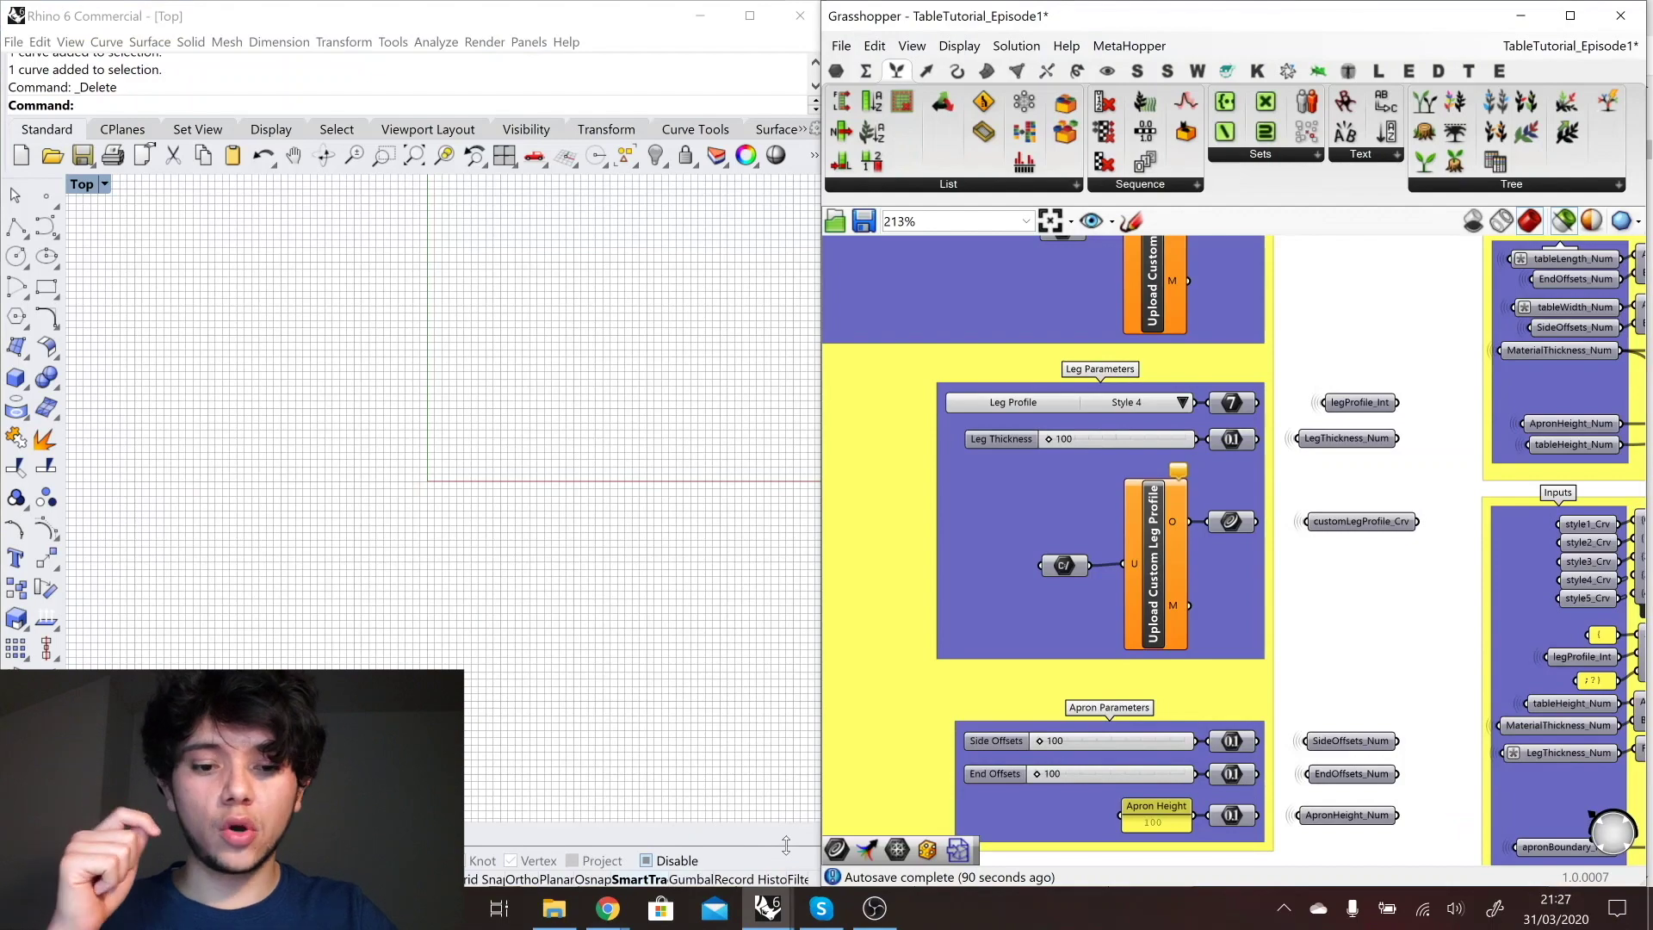
- Set the leg upload's file path to ExampleCustomProfileLeg1.dxf and inspect the imported leg curves in the Top view
left_click(1156, 560)
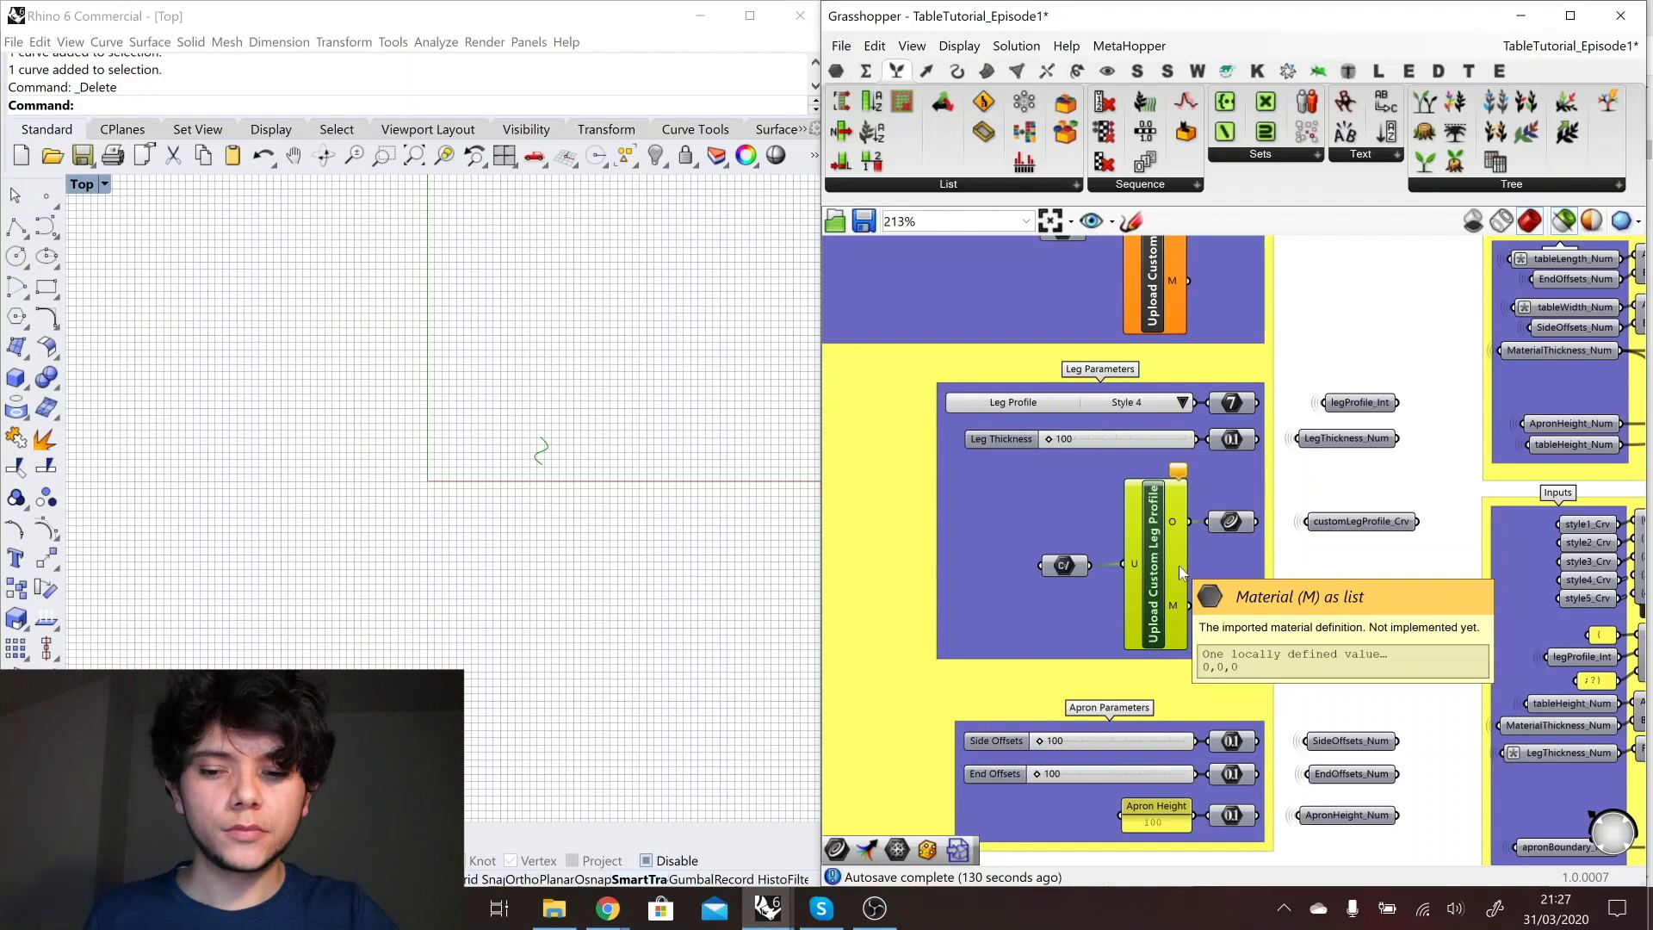
left_click(1082, 565)
double_click(1076, 565)
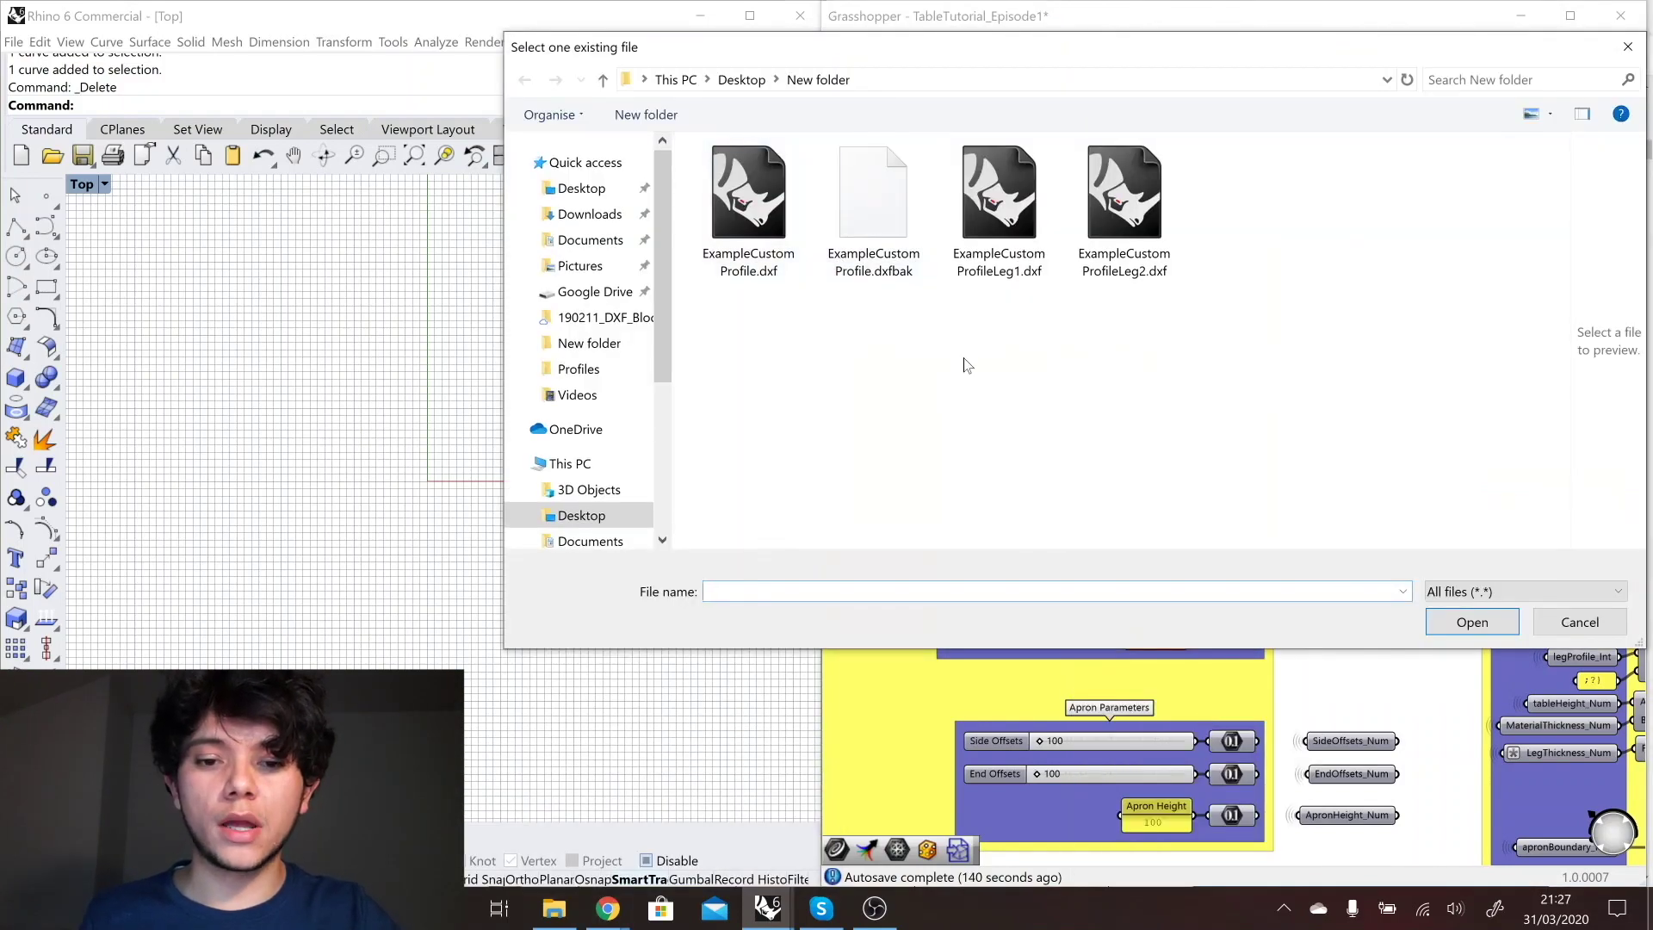
double_click(990, 274)
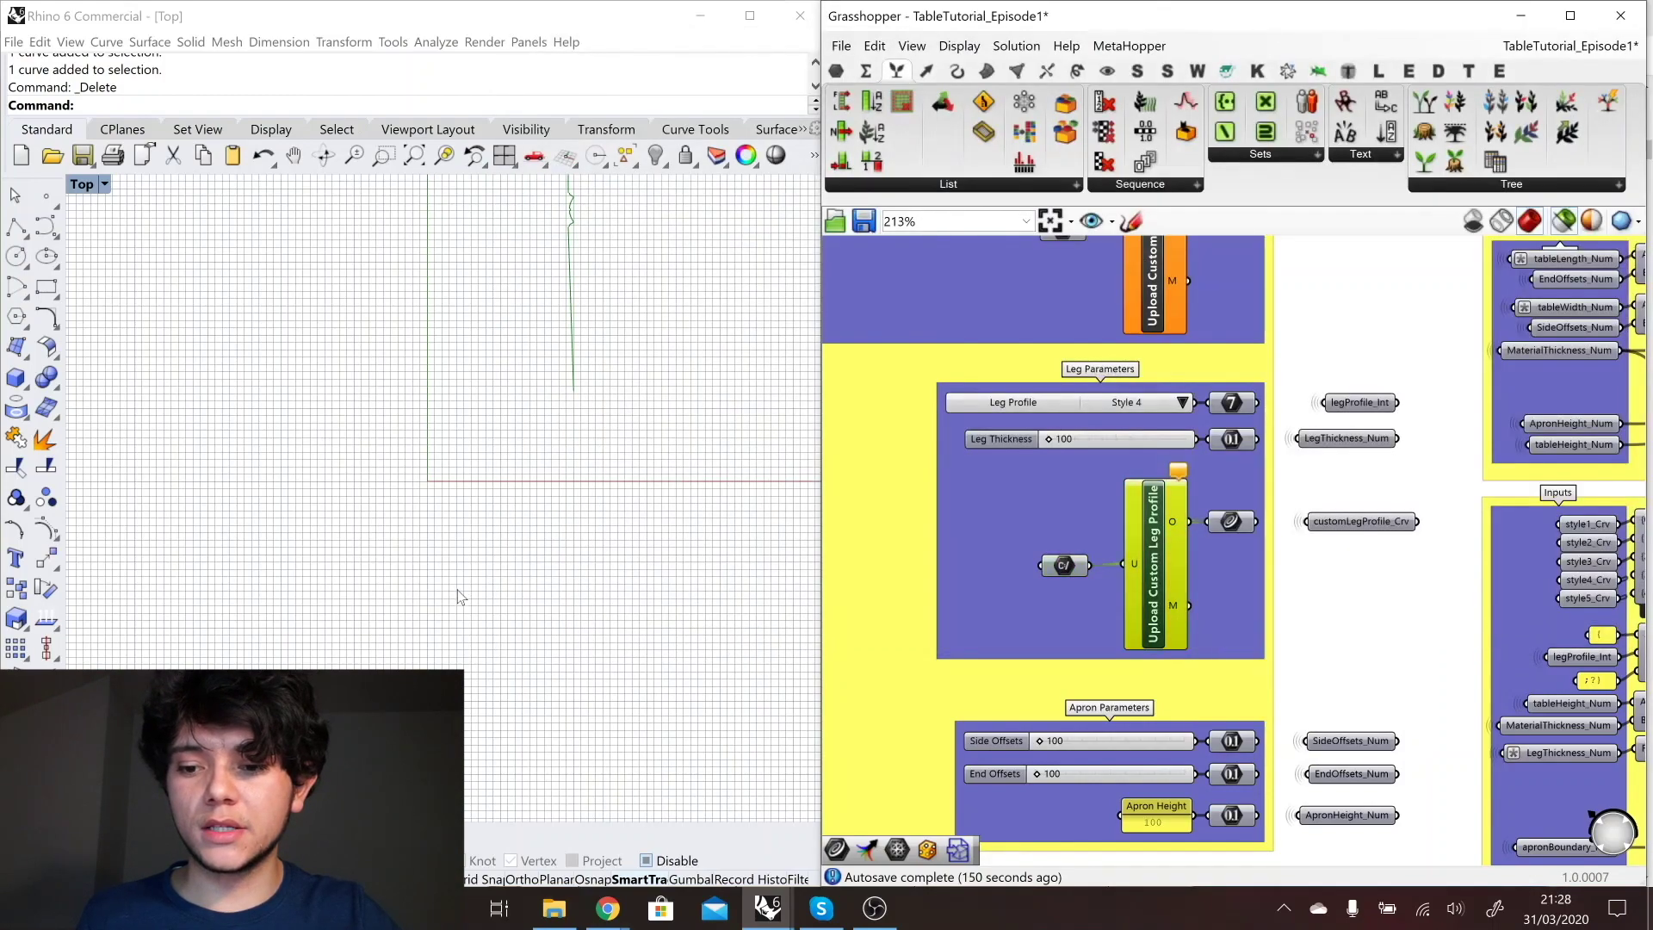
scroll(457, 590, "down", 8)
scroll(508, 414, "up", 12)
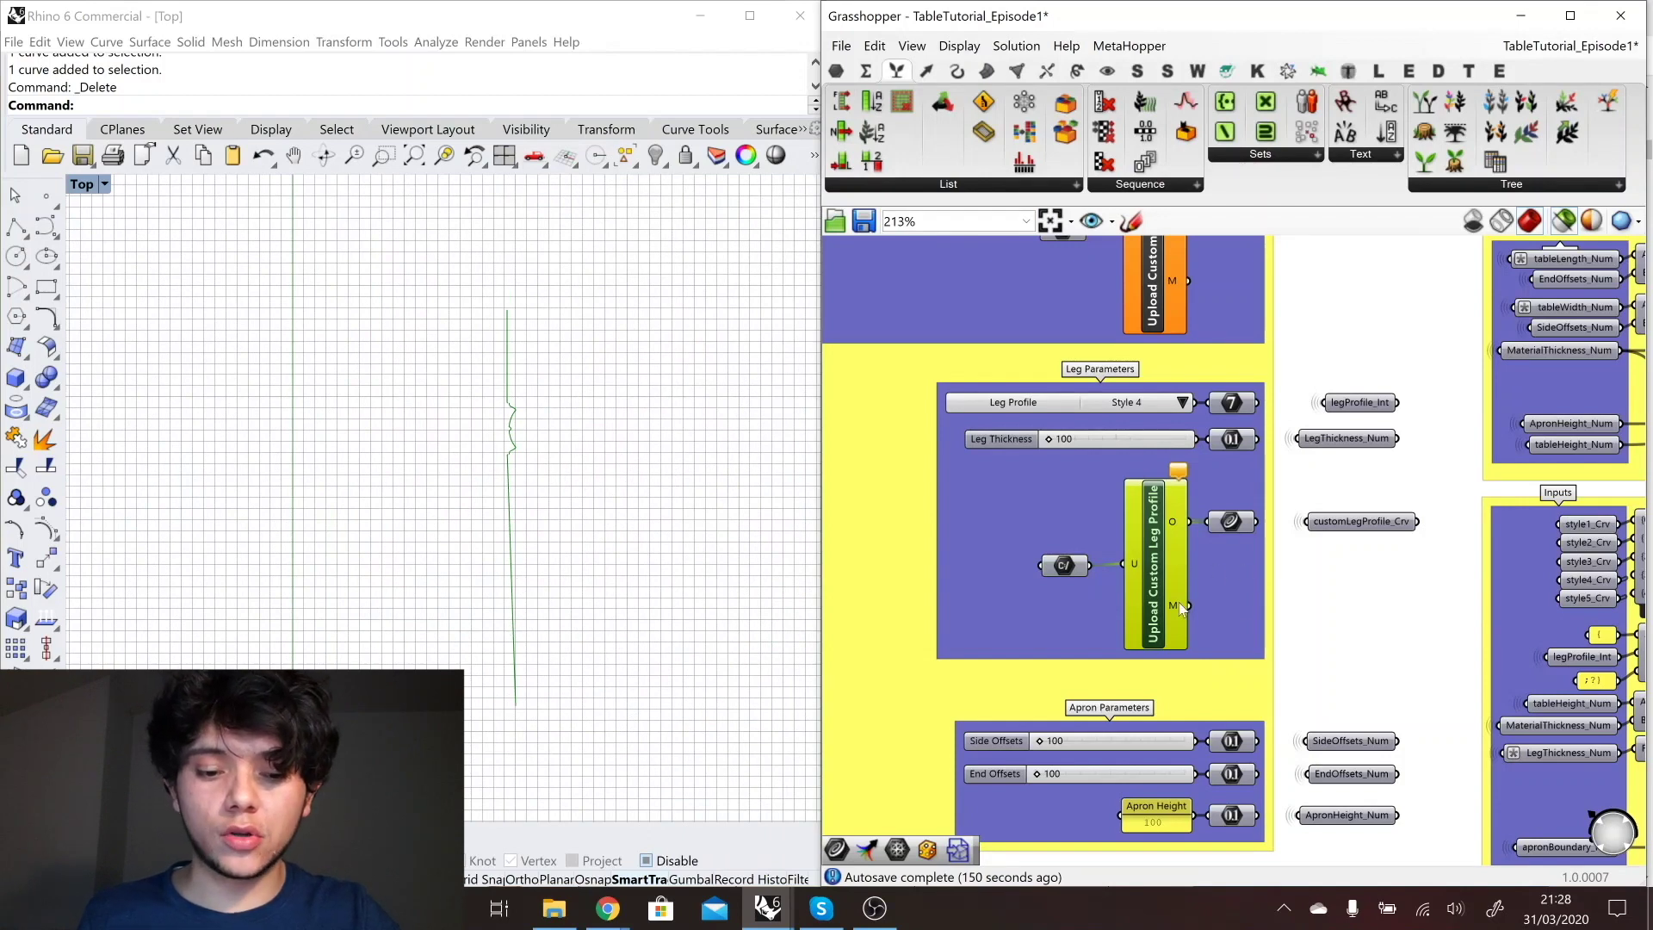
- Add a Colour parameter connected to the Material output of Upload Custom Leg Profile and line it up below the curve parameter
mouse_move(1180, 605)
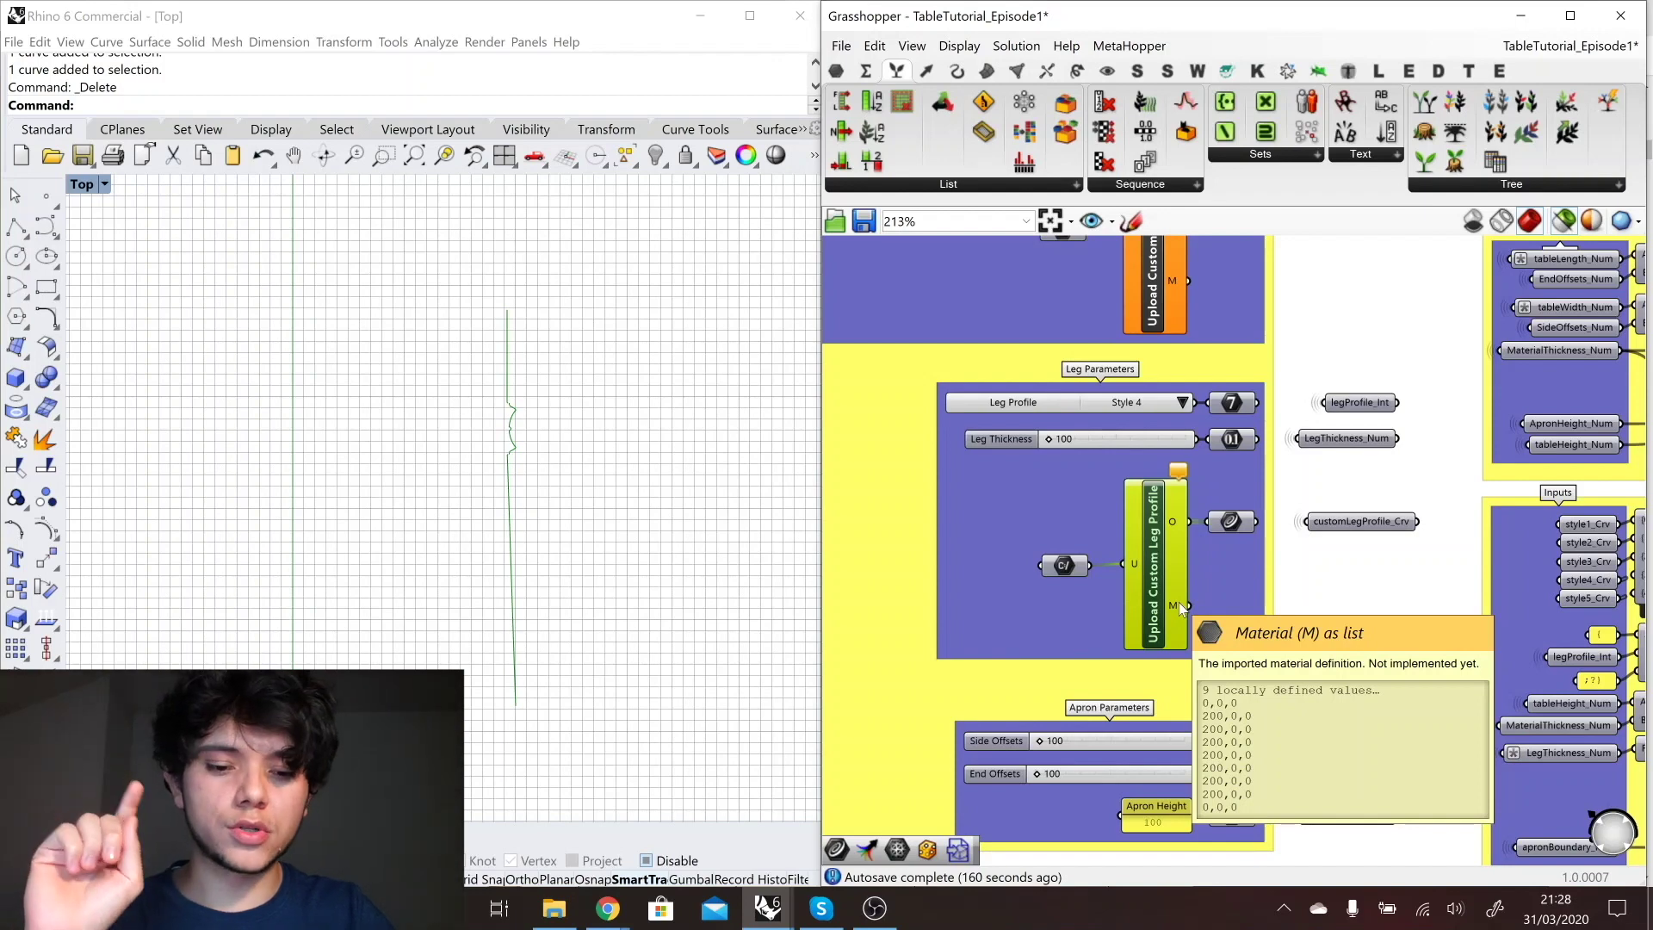
double_click(1316, 616)
type("col")
key("Return")
left_click_drag(1316, 616, 1233, 608)
left_click_drag(1256, 608, 1232, 606)
- Rename the Colour parameter customLegProfile_Col, based on the name of the leg curve parameter
right_click(1339, 521)
key("ctrl+c")
right_click(1233, 607)
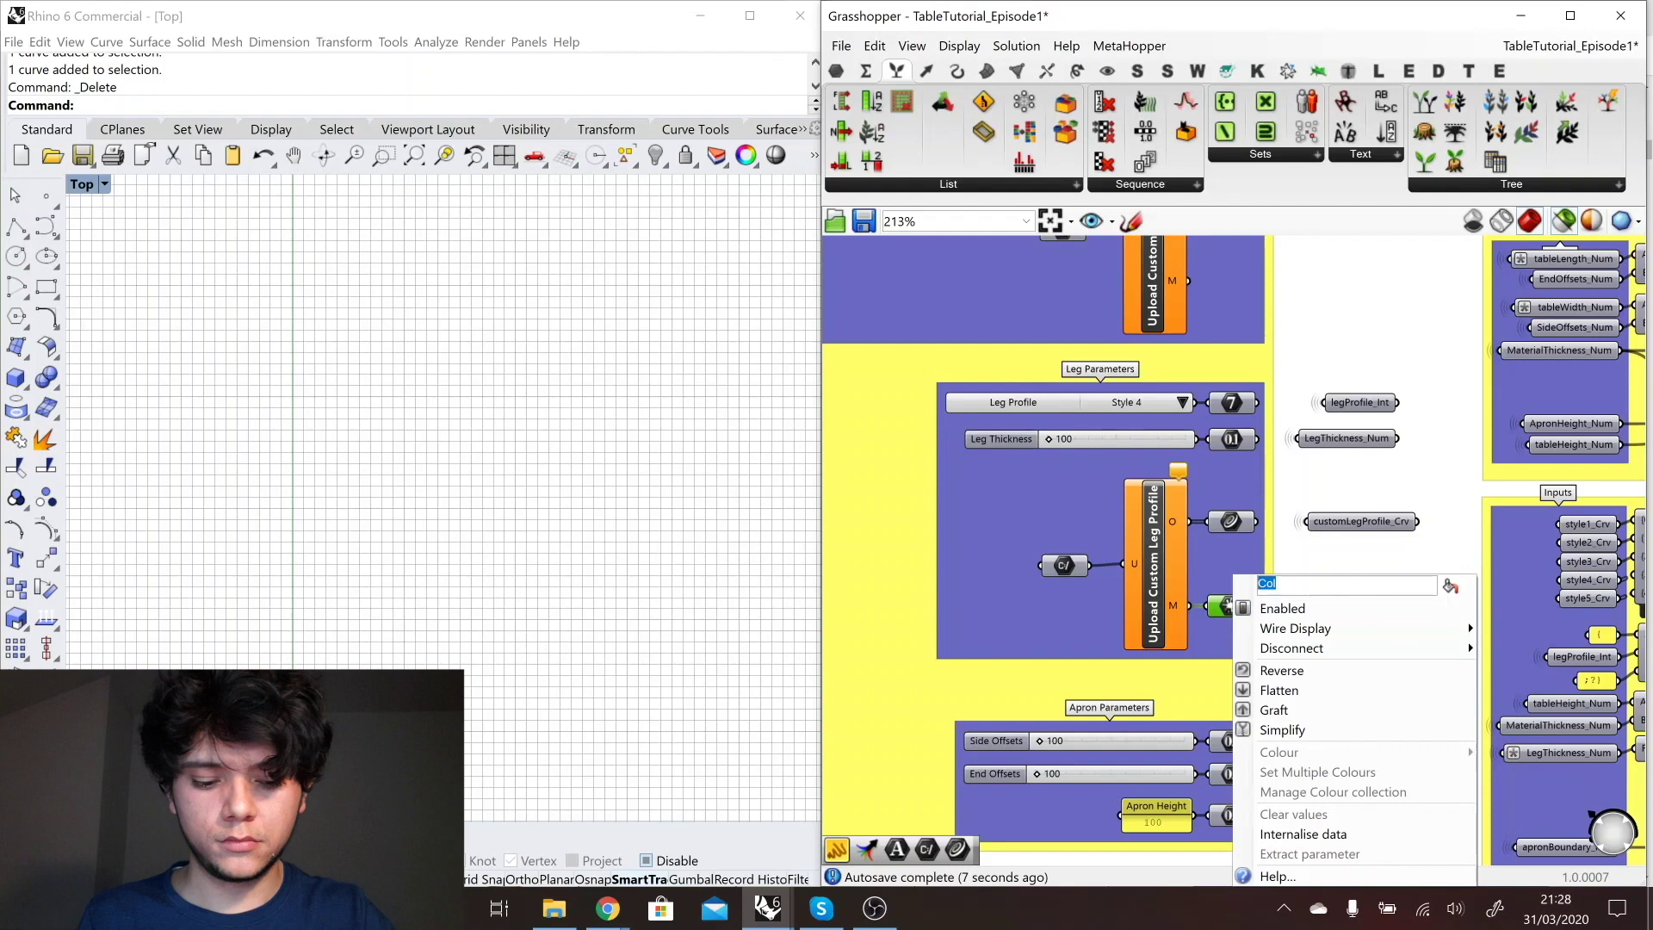
key("ctrl+v")
key("BackSpace")
key("BackSpace")
type("ol")
key("Return")
- Duplicate the customLegProfile_Col parameter outside the Leg Parameters group, connect the original to it and hide the connecting wire
key("ctrl+c")
key("ctrl+v")
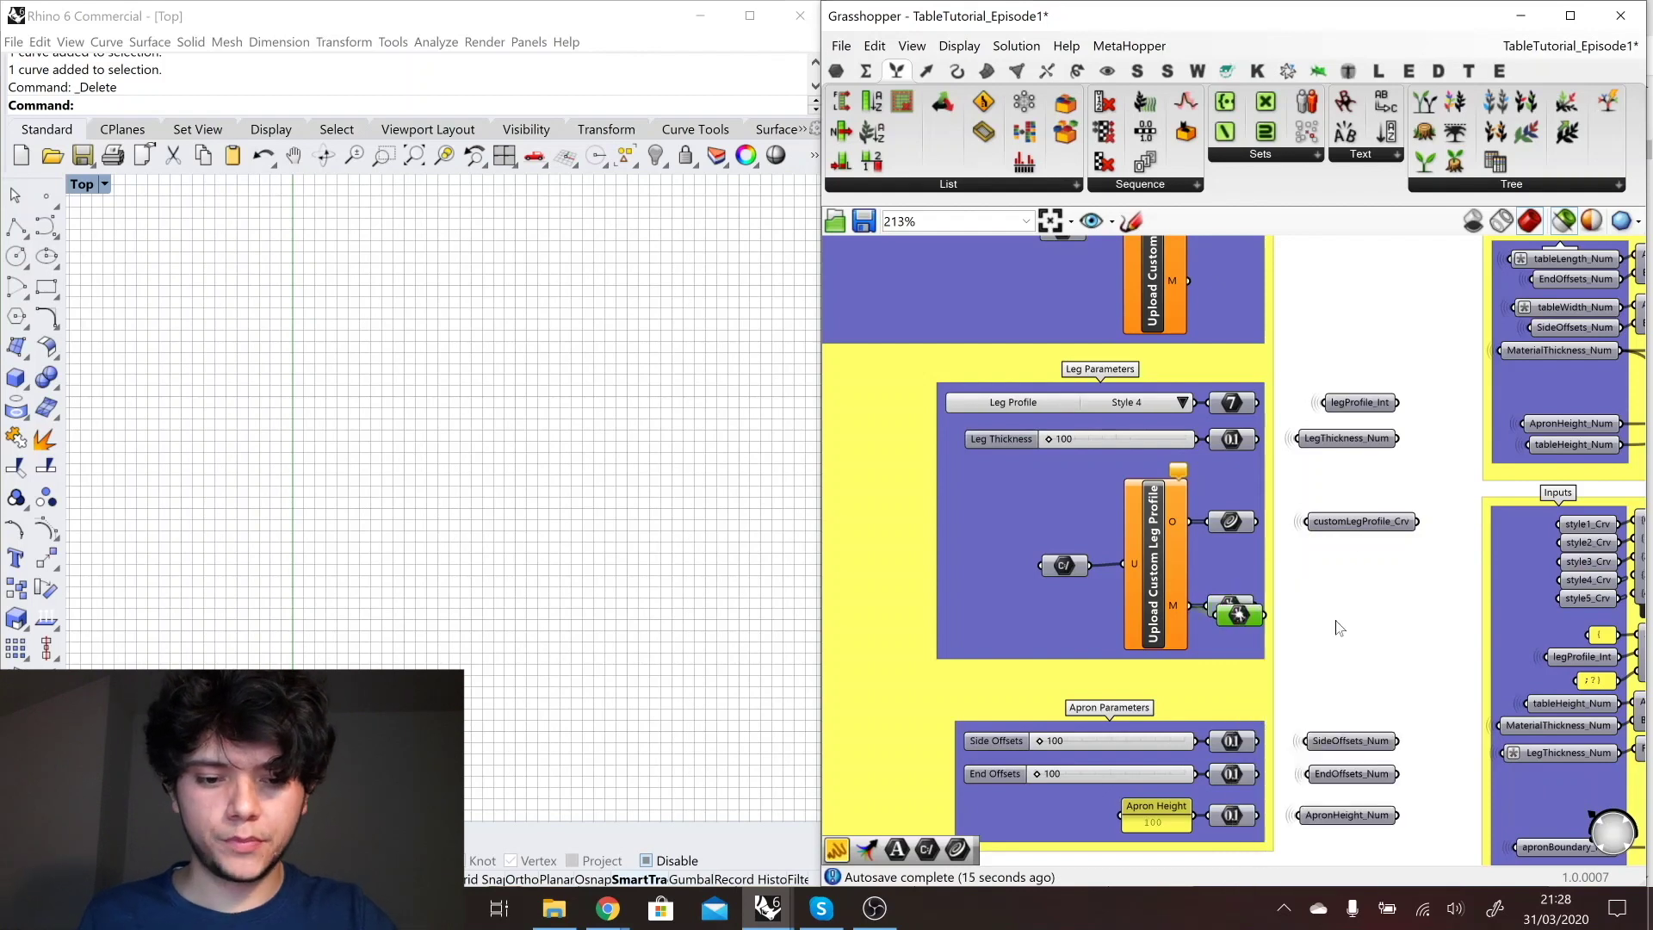
left_click_drag(1256, 616, 1375, 622)
left_click_drag(1258, 606, 1373, 496)
right_click(1363, 624)
left_click(1582, 587)
left_click(1313, 650)
right_click(1350, 624)
left_click(1314, 669)
- Copy the customLegProfile_Crv and customLegProfile_Col relay parameters into the empty canvas area above the custom table top profile network
left_click(1393, 626)
key("ctrl+c")
key("ctrl+v")
scroll(1197, 571, "down", 9)
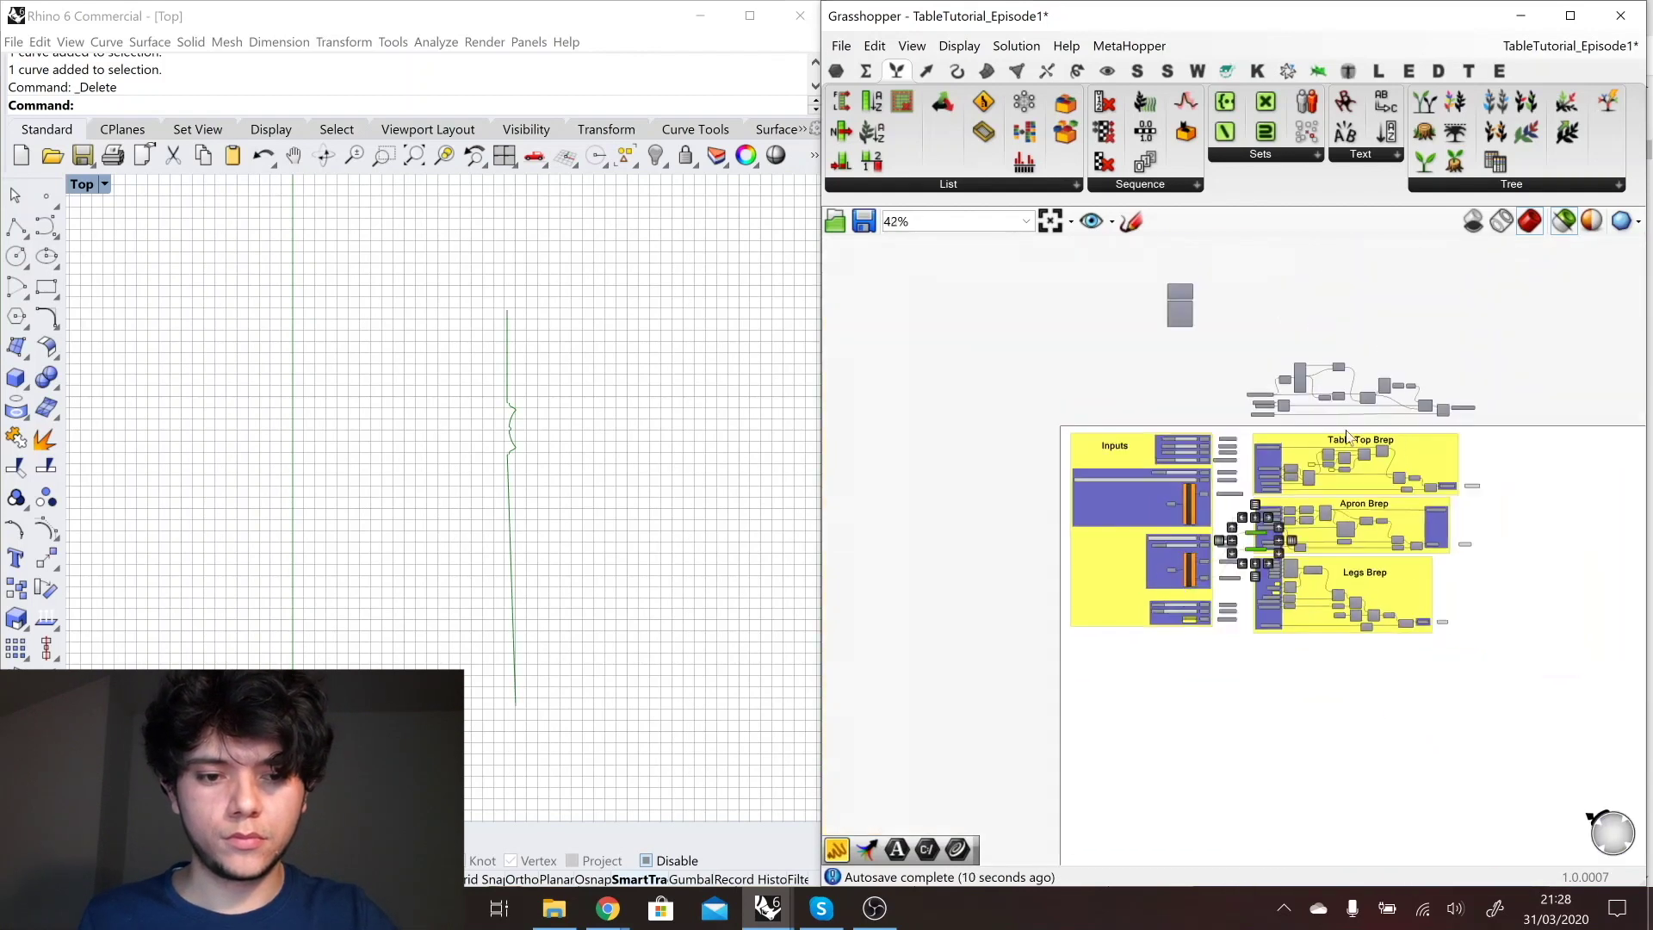
left_click_drag(1254, 537, 1261, 319)
scroll(1294, 316, "up", 10)
- Add a Create Set component and connect customLegProfile_Col to its List input
double_click(1215, 380)
type("set")
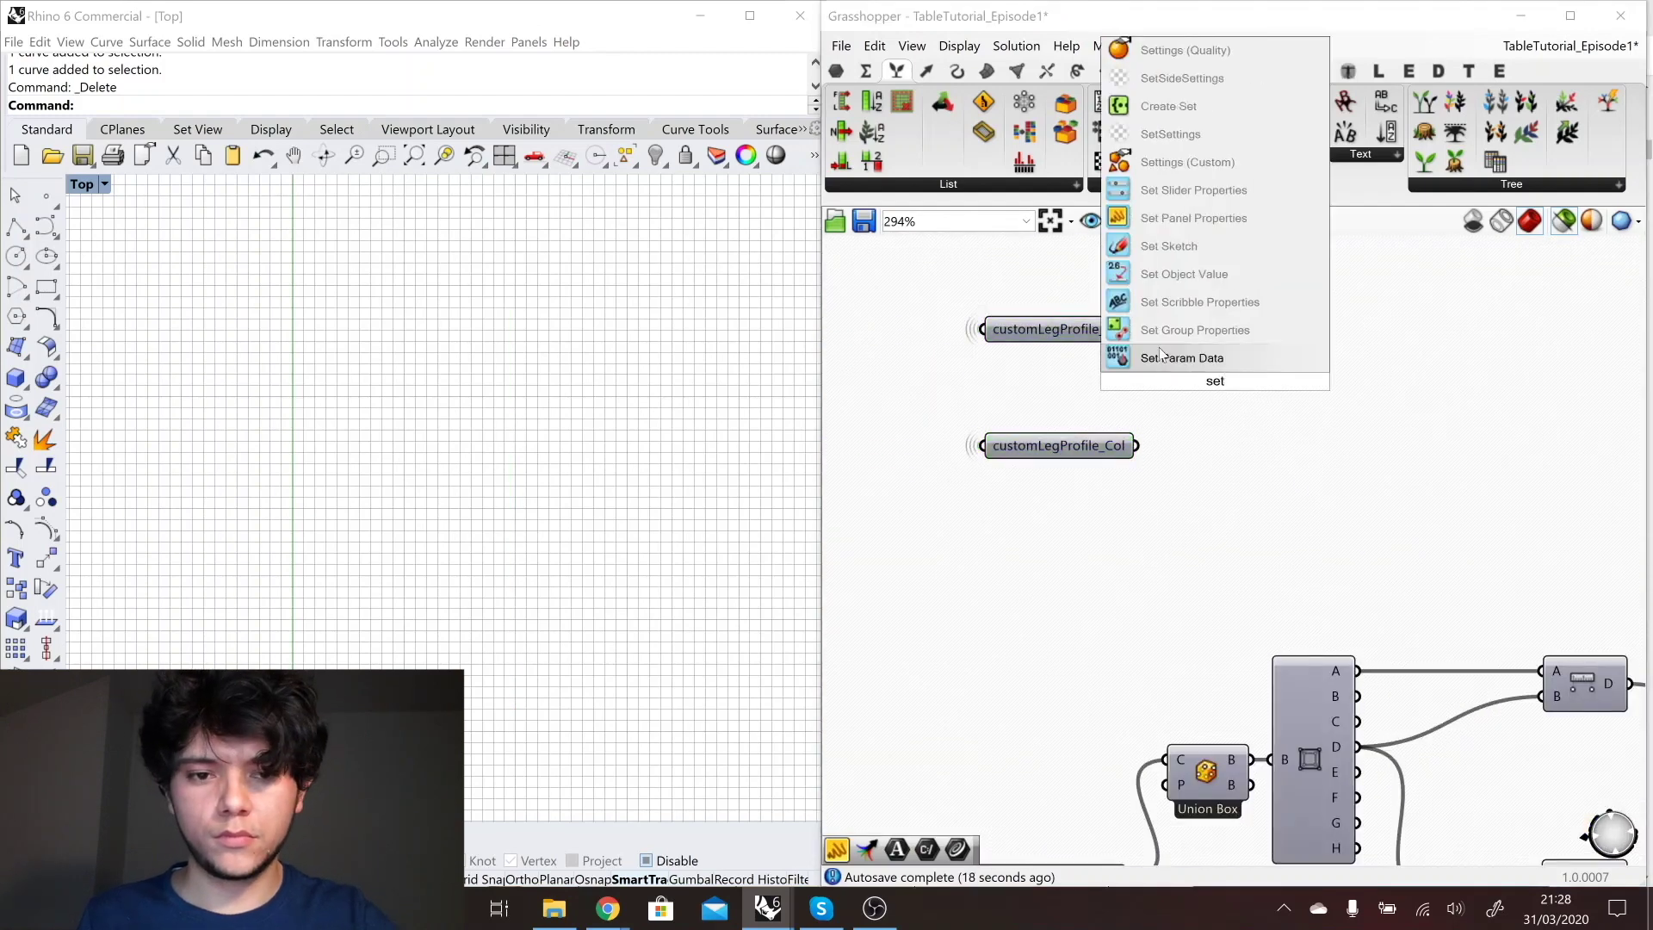
left_click(1162, 107)
left_click(1107, 332)
left_click(1104, 446)
left_click_drag(1136, 445, 1169, 381)
left_click_drag(1207, 368, 1193, 432)
left_click(1111, 446)
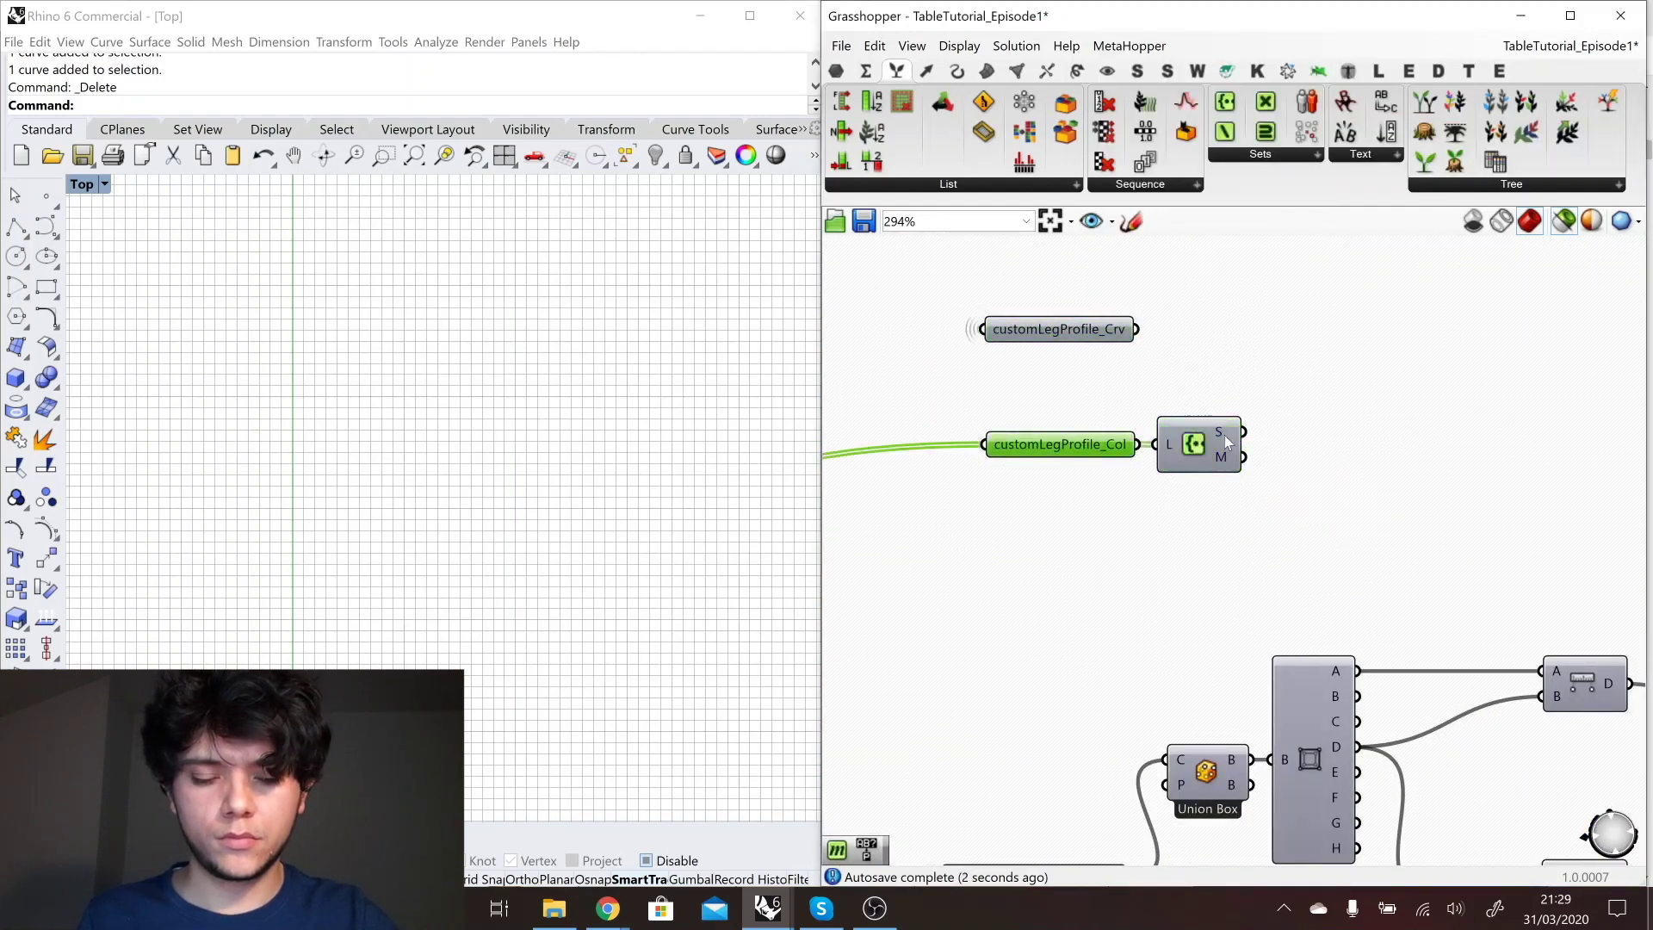
- Add a Replace Paths component beside Create Set and bring customLegProfile_Crv closer above customLegProfile_Col
double_click(1343, 457)
type("remap")
left_click(1554, 186)
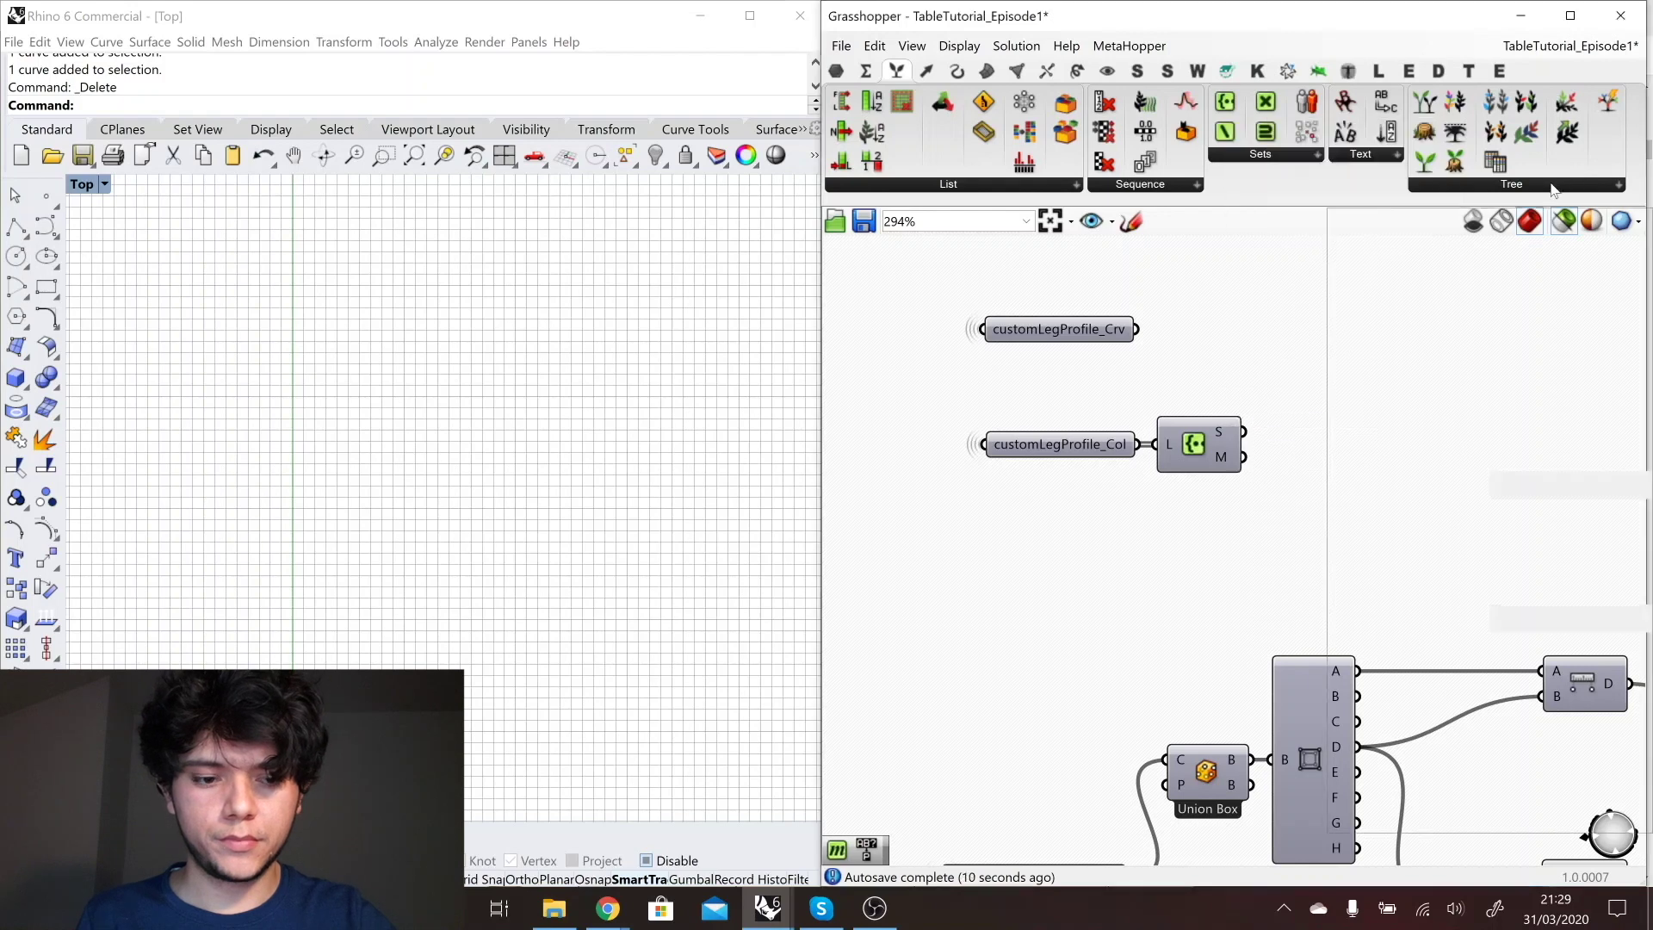
left_click(1477, 414)
left_click(1344, 397)
left_click_drag(1052, 330, 1050, 388)
left_click(1073, 446)
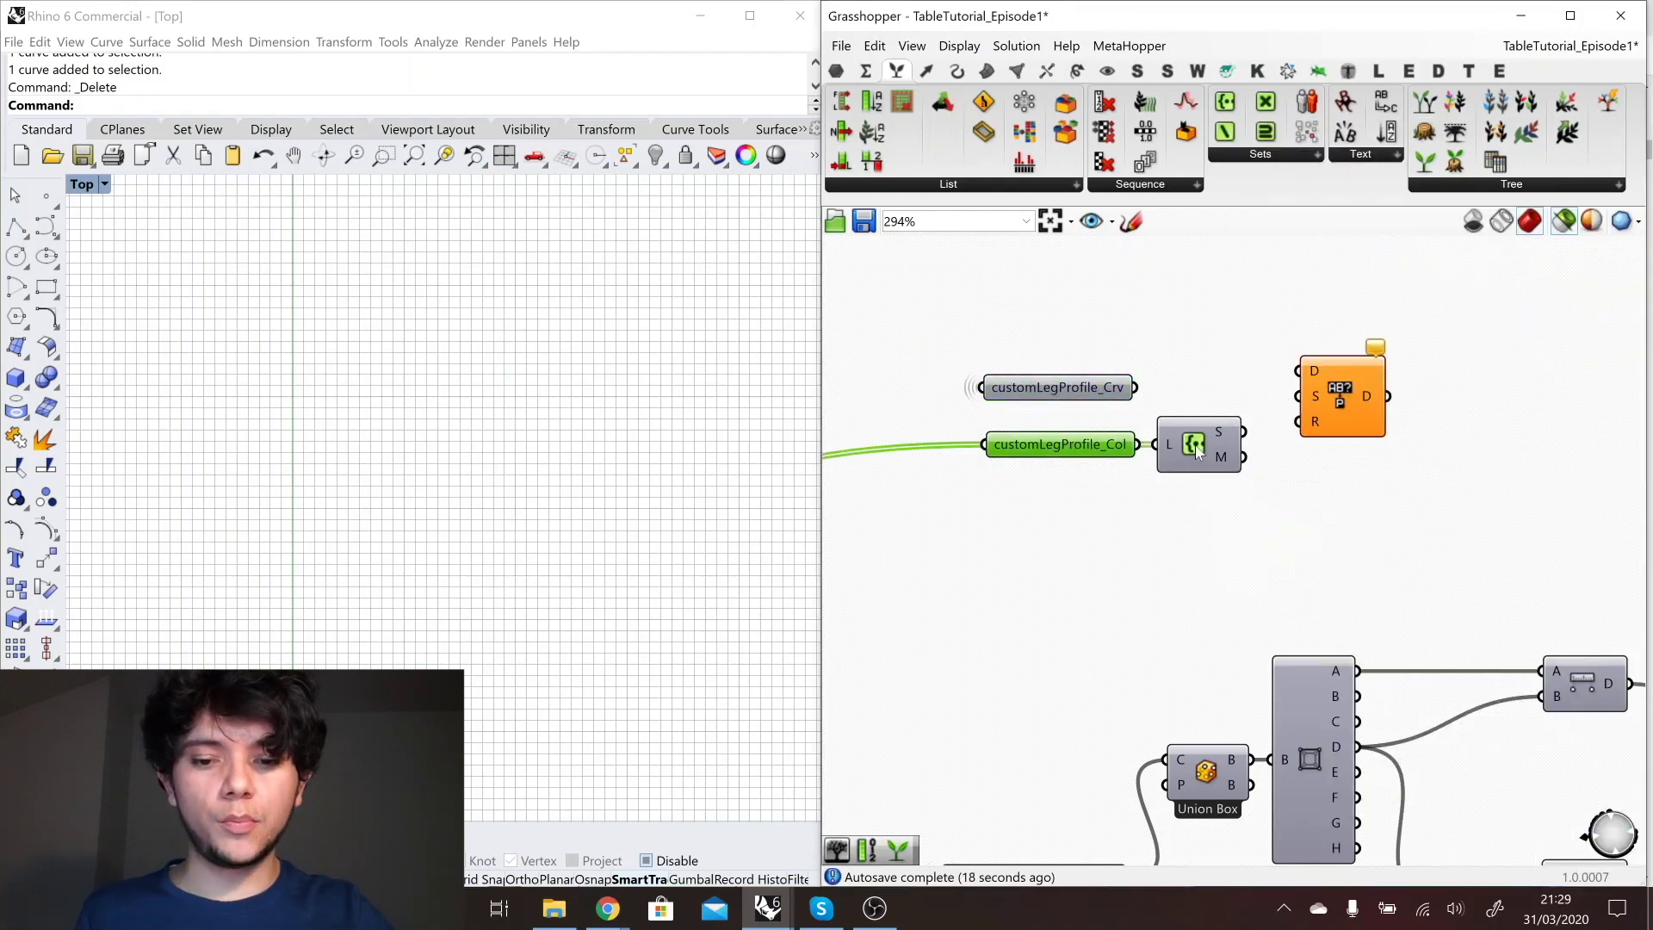
- Review the Create Set outputs, then connect customLegProfile_Crv to the Data input of Replace Paths and graft and simplify that input
mouse_move(1226, 431)
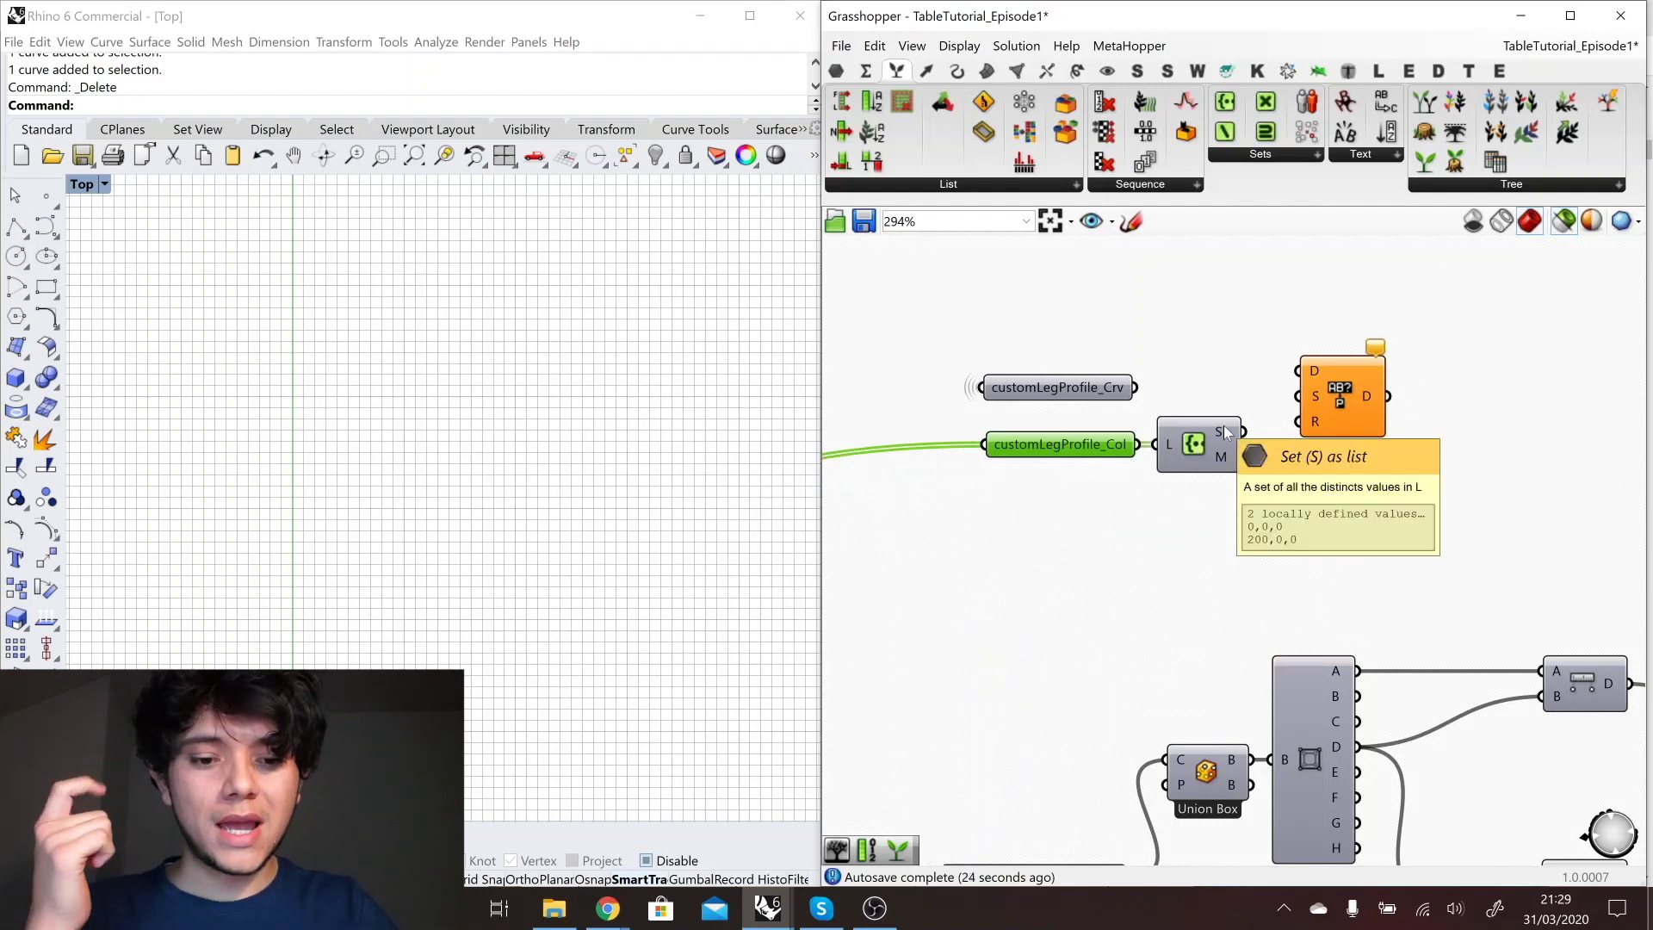
mouse_move(1226, 462)
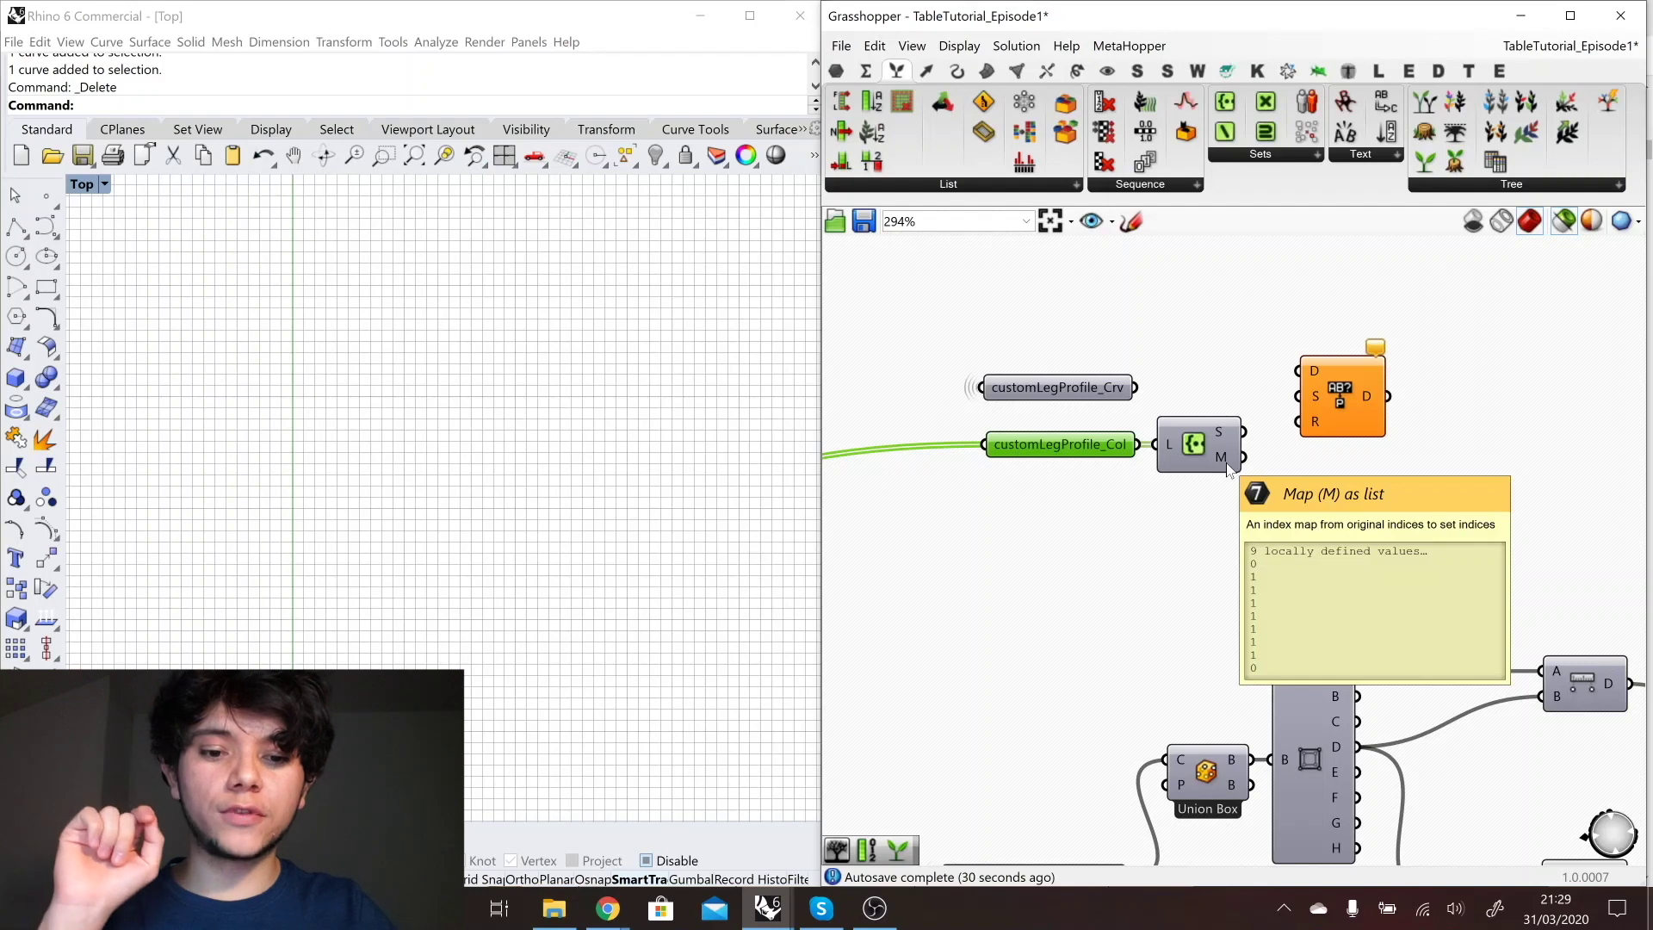
mouse_move(1092, 459)
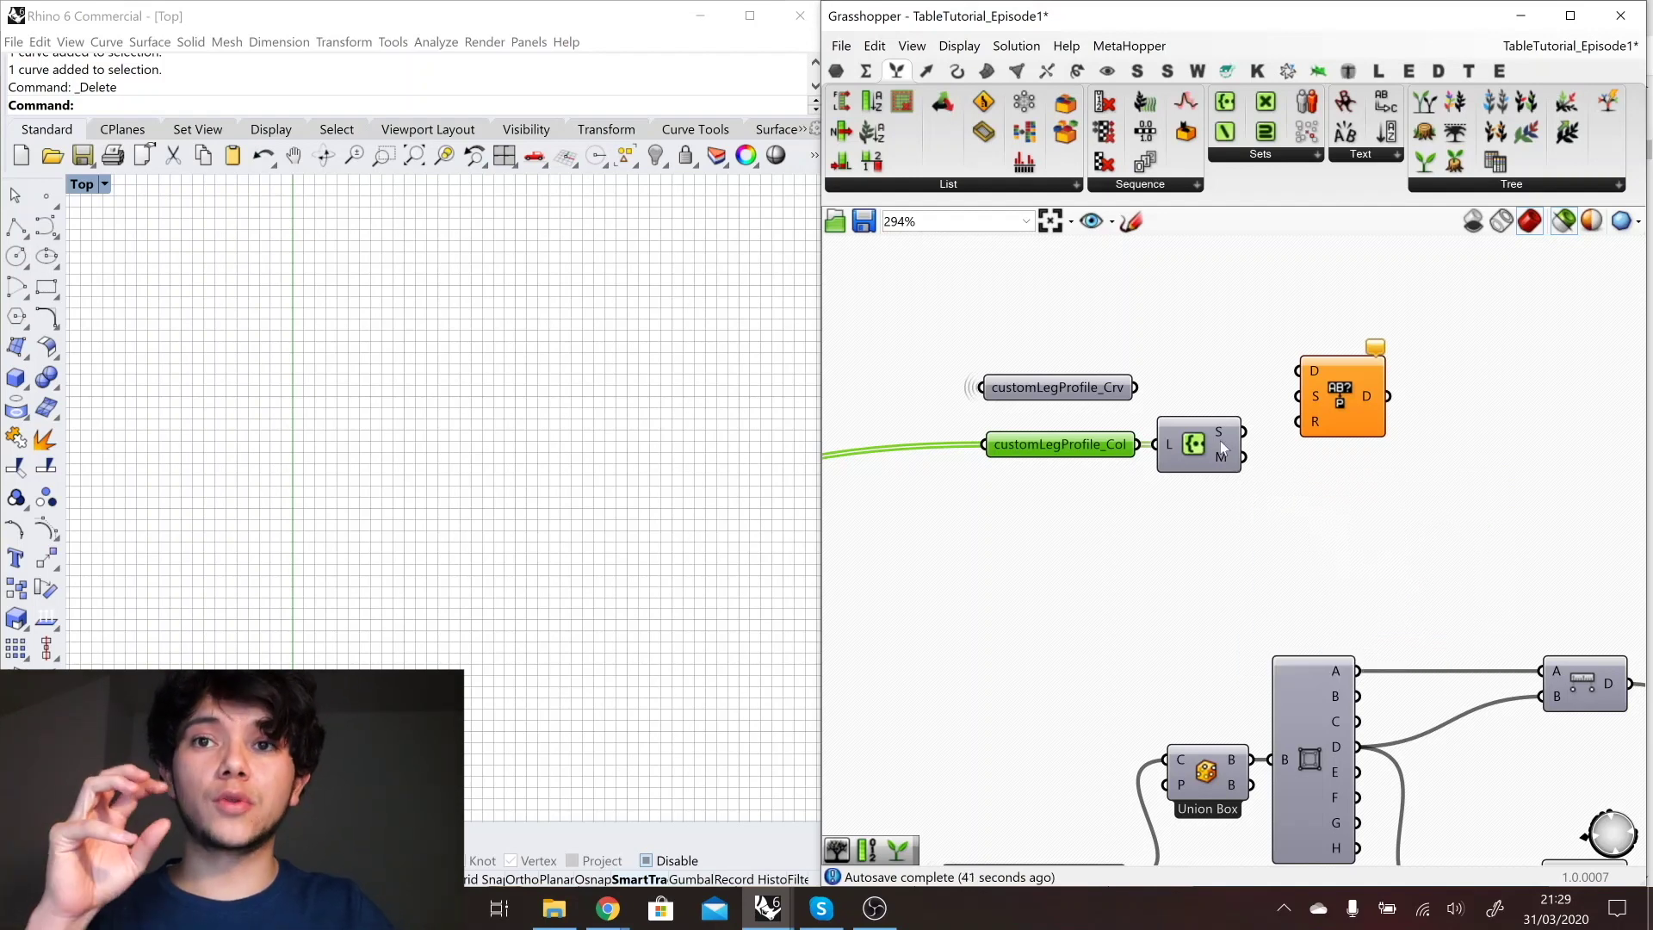
left_click(1102, 387)
right_click(1305, 372)
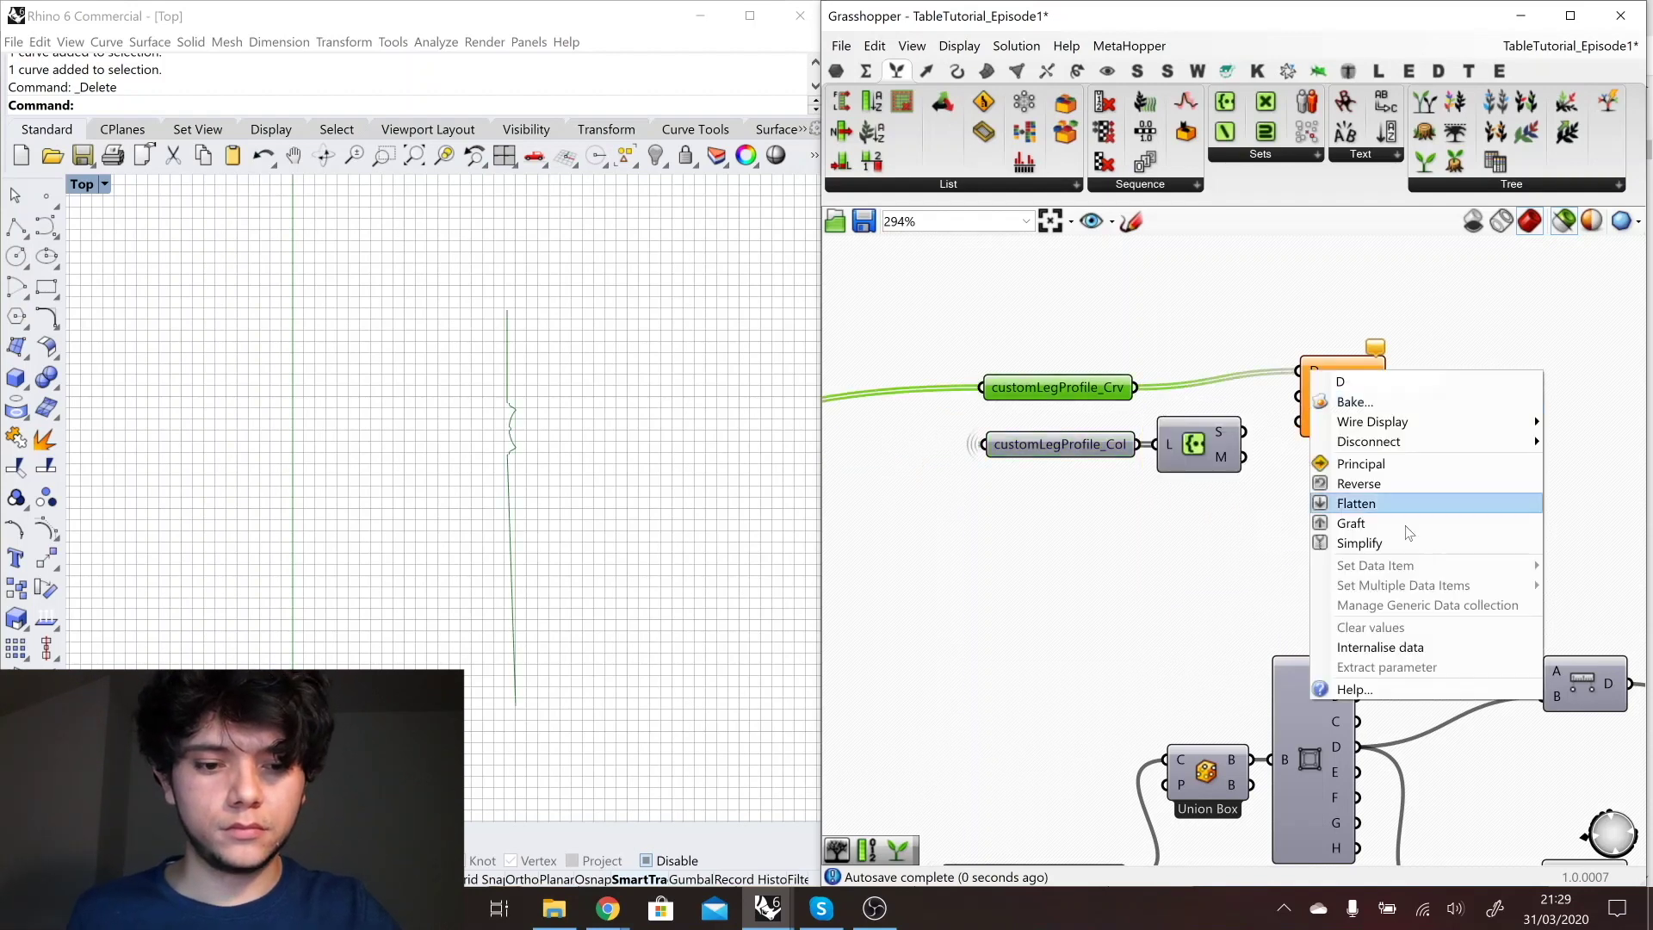
left_click(1400, 525)
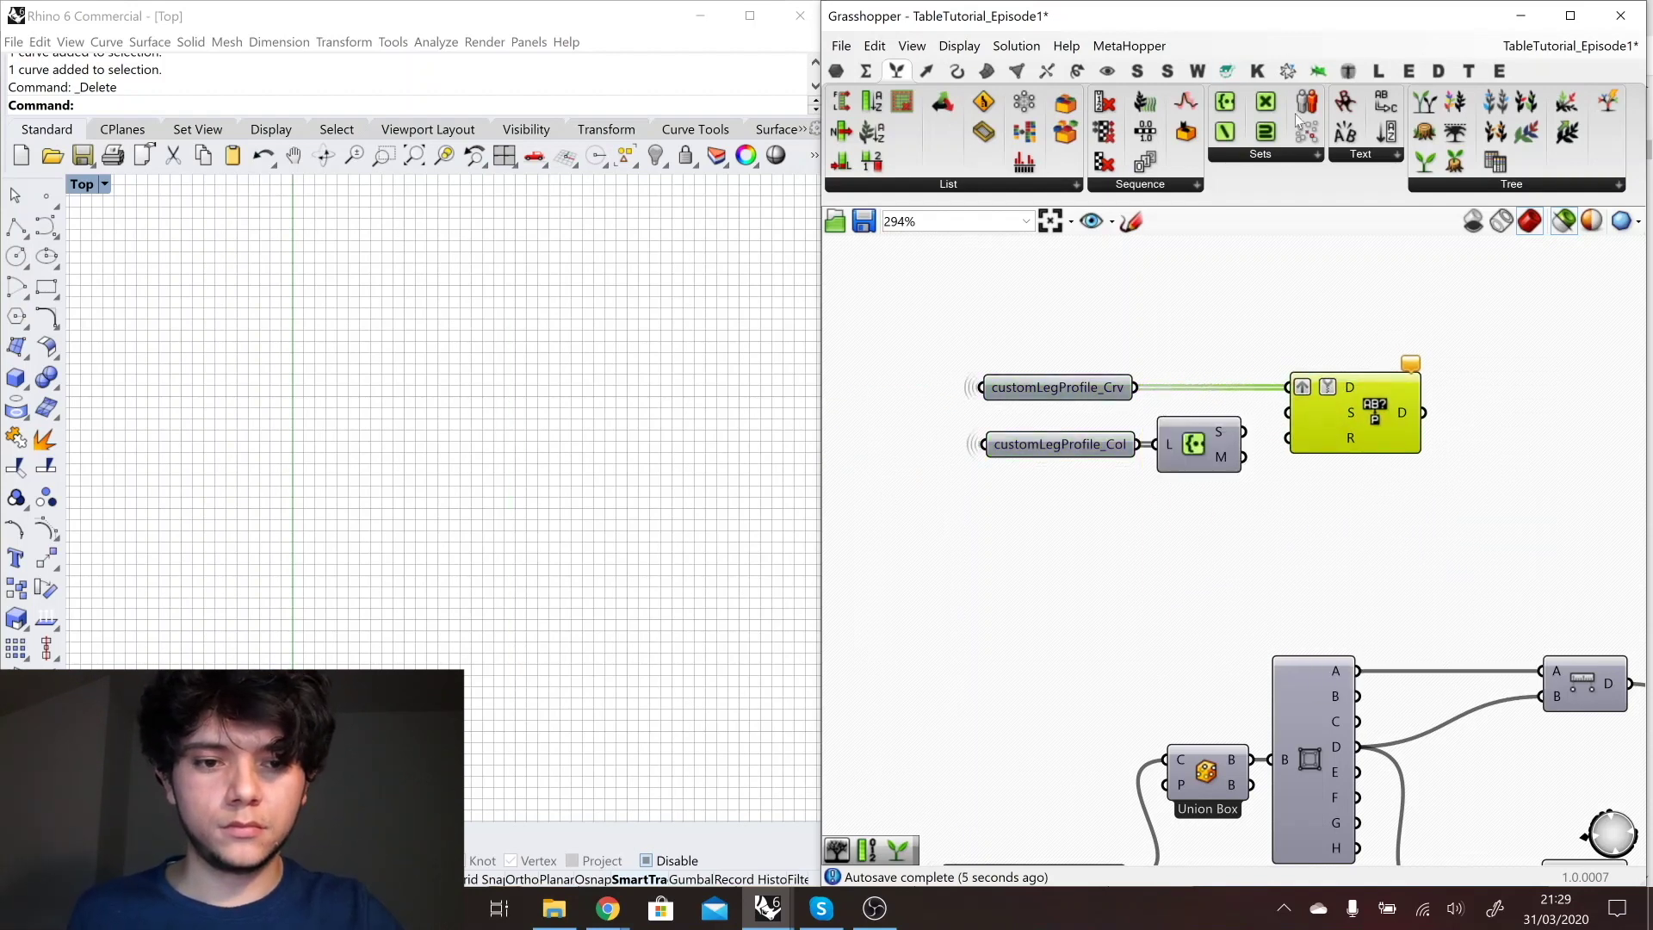
- Graft and simplify the customLegProfile_Crv parameter itself and remove both settings from the Data input of Replace Paths
left_click(1082, 388)
right_click(1082, 385)
left_click(1162, 579)
right_click(1069, 382)
left_click(1168, 563)
right_click(1348, 385)
left_click(1399, 558)
right_click(1349, 388)
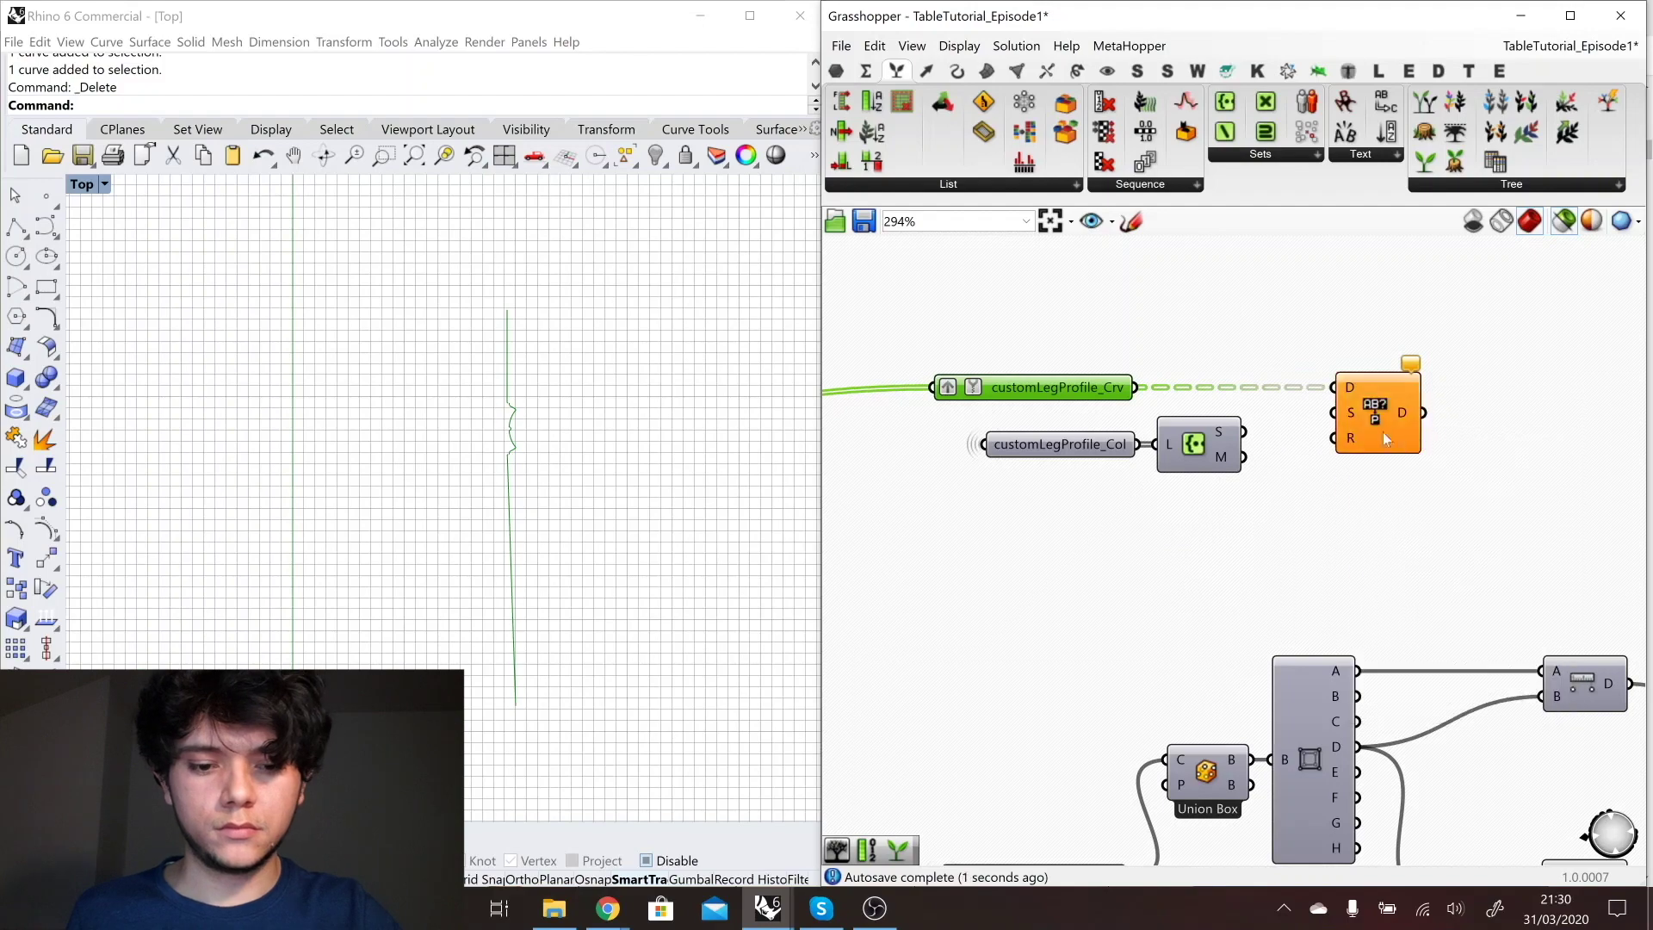
- Add a small Param Viewer fed by customLegProfile_Crv and connect it to the Search input of Replace Paths
scroll(1090, 365, "down", 1)
left_click_drag(973, 409, 1180, 471)
left_click(860, 74)
left_click(837, 72)
left_click_drag(1242, 131, 1226, 461)
left_click_drag(1129, 384, 1210, 461)
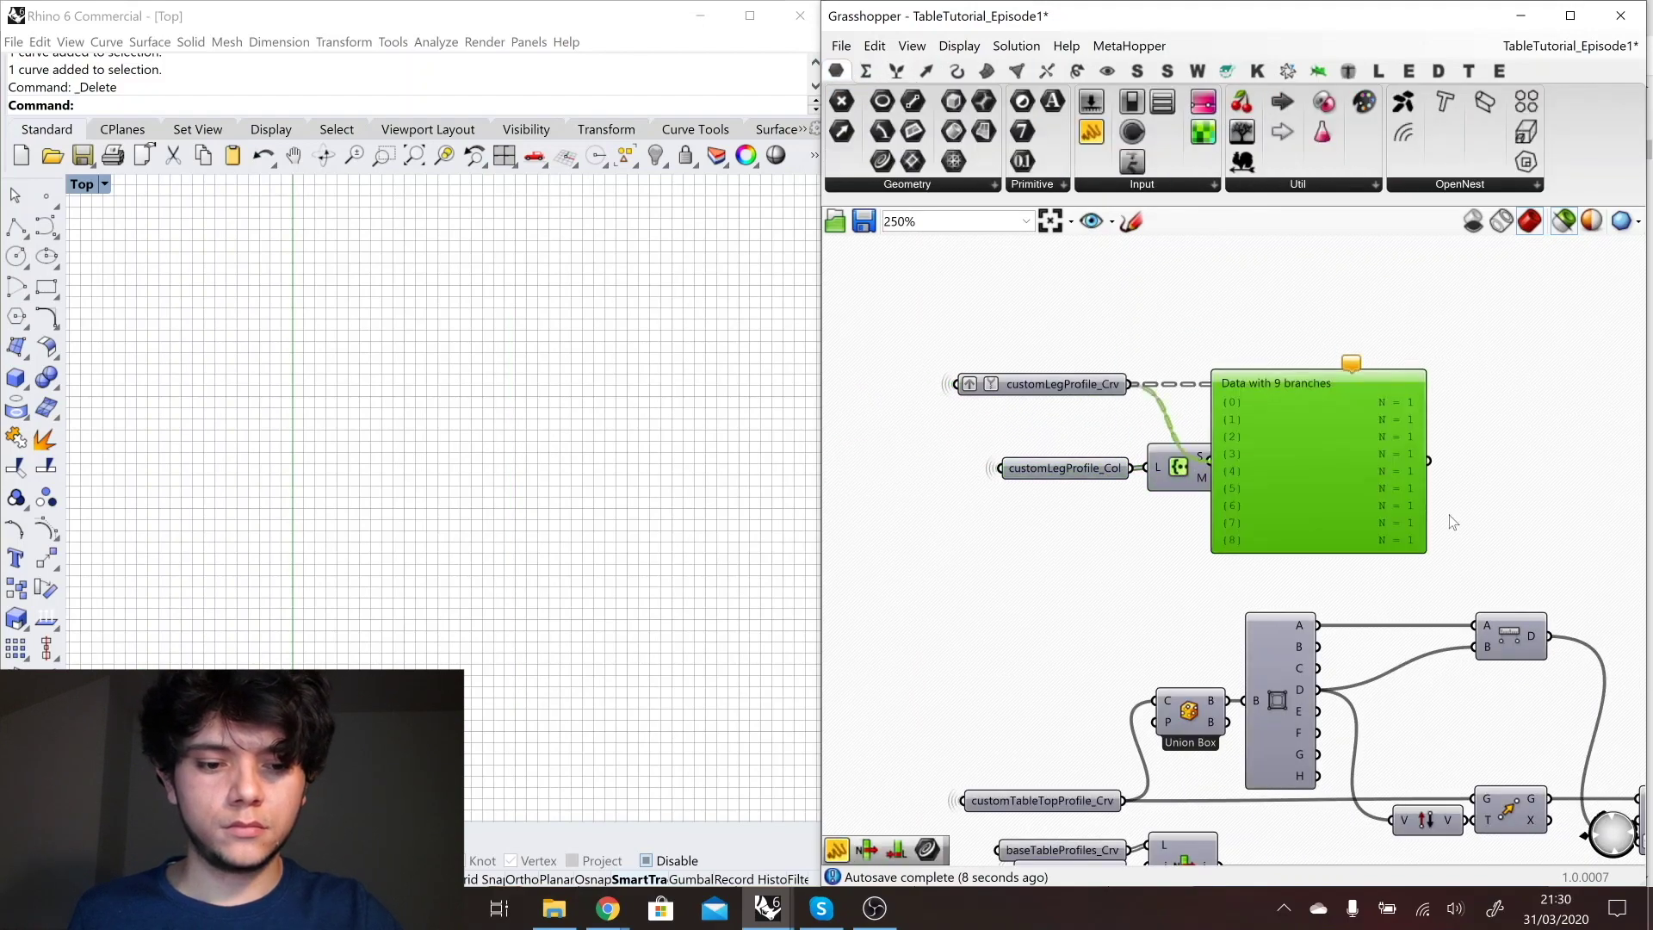
left_click_drag(1426, 551, 1312, 402)
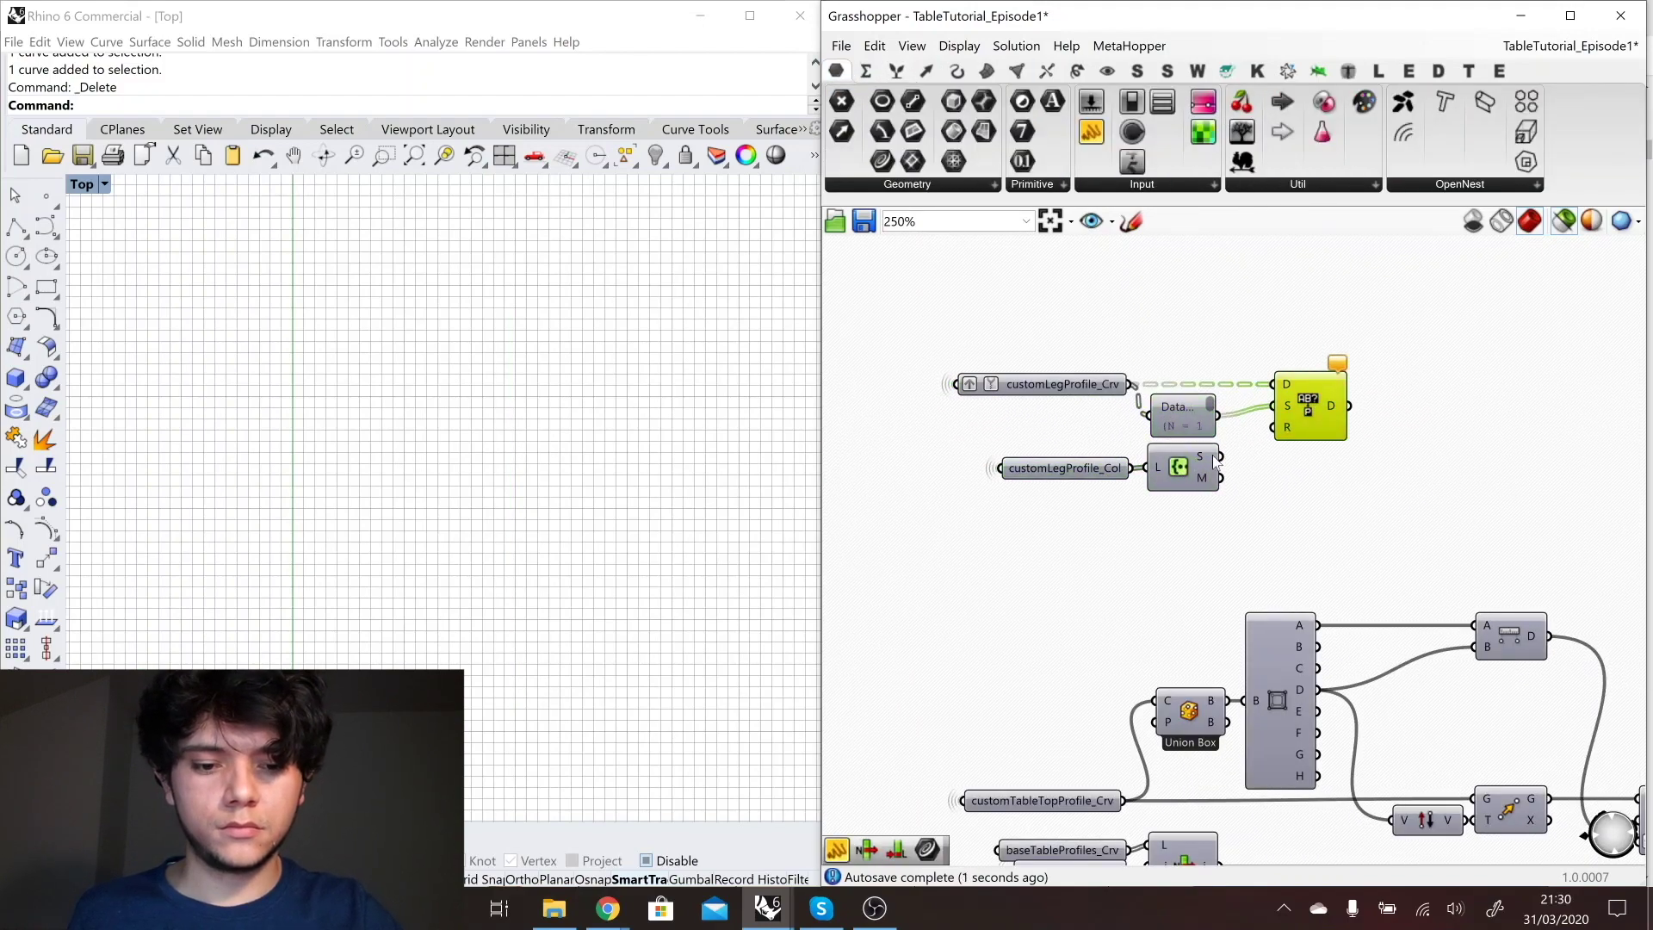
- Connect the Map output of Create Set to the Replace input of Replace Paths and tidy the two leg profile parameters
left_click_drag(1222, 478, 1284, 394)
right_click(1284, 394)
left_click(1309, 426)
left_click_drag(1102, 510, 1066, 364)
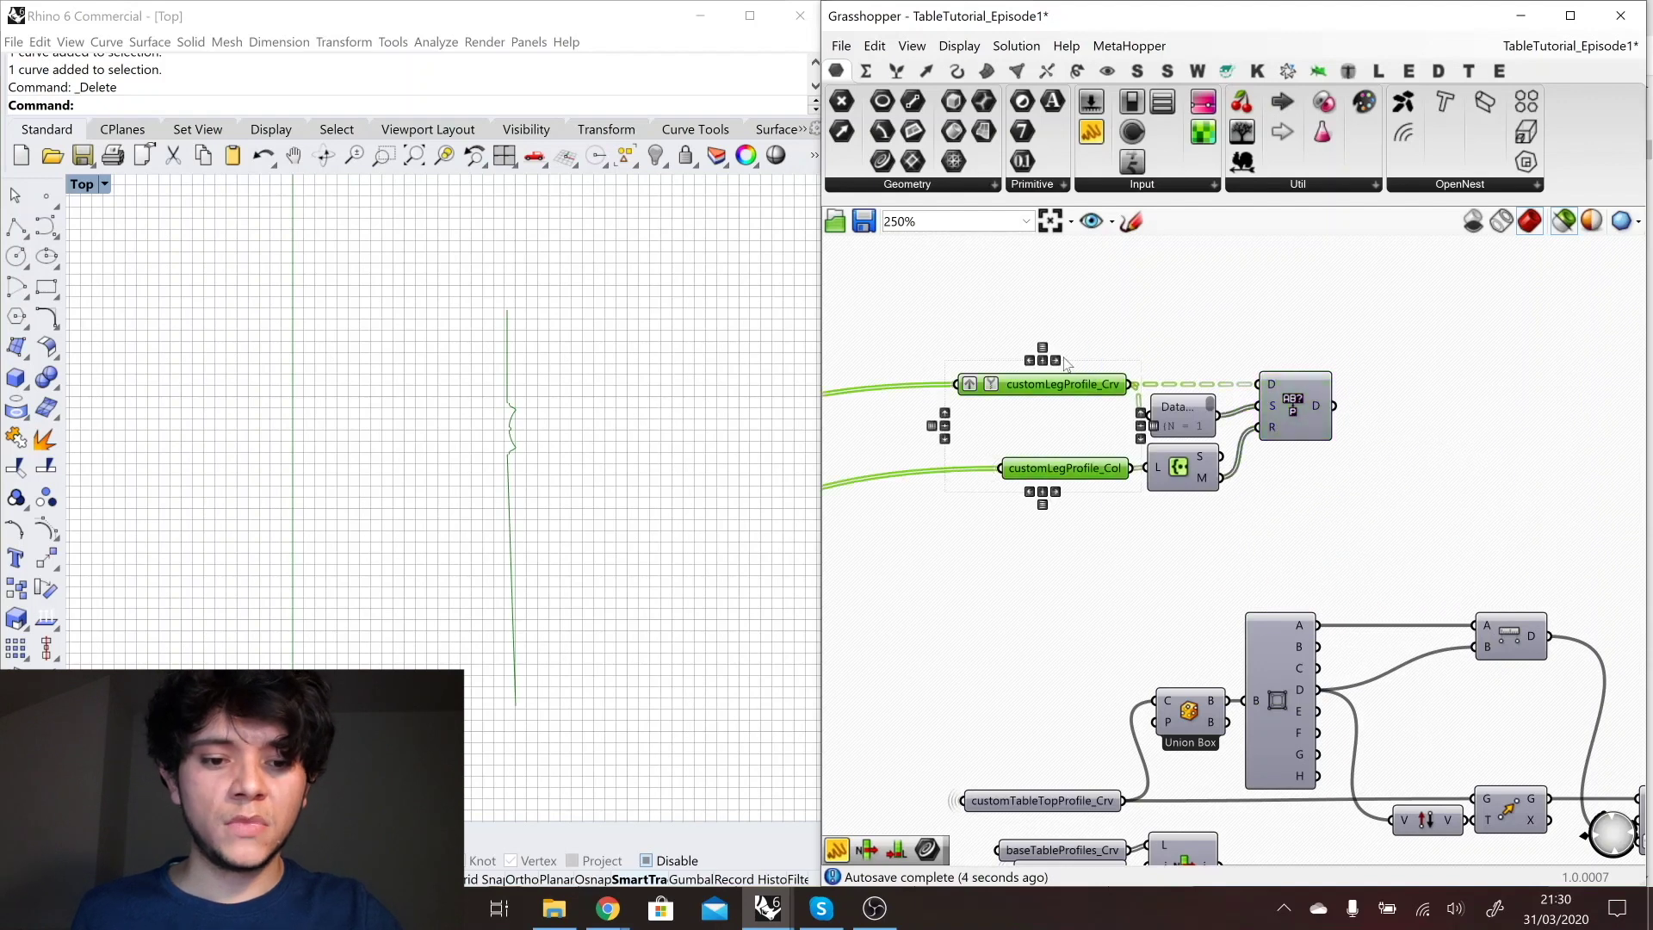
left_click(1058, 360)
- Examine how Replace Paths sorts the leg curves, checking the Create Set index map and the customLegProfile_Col colour list
left_click(1224, 421)
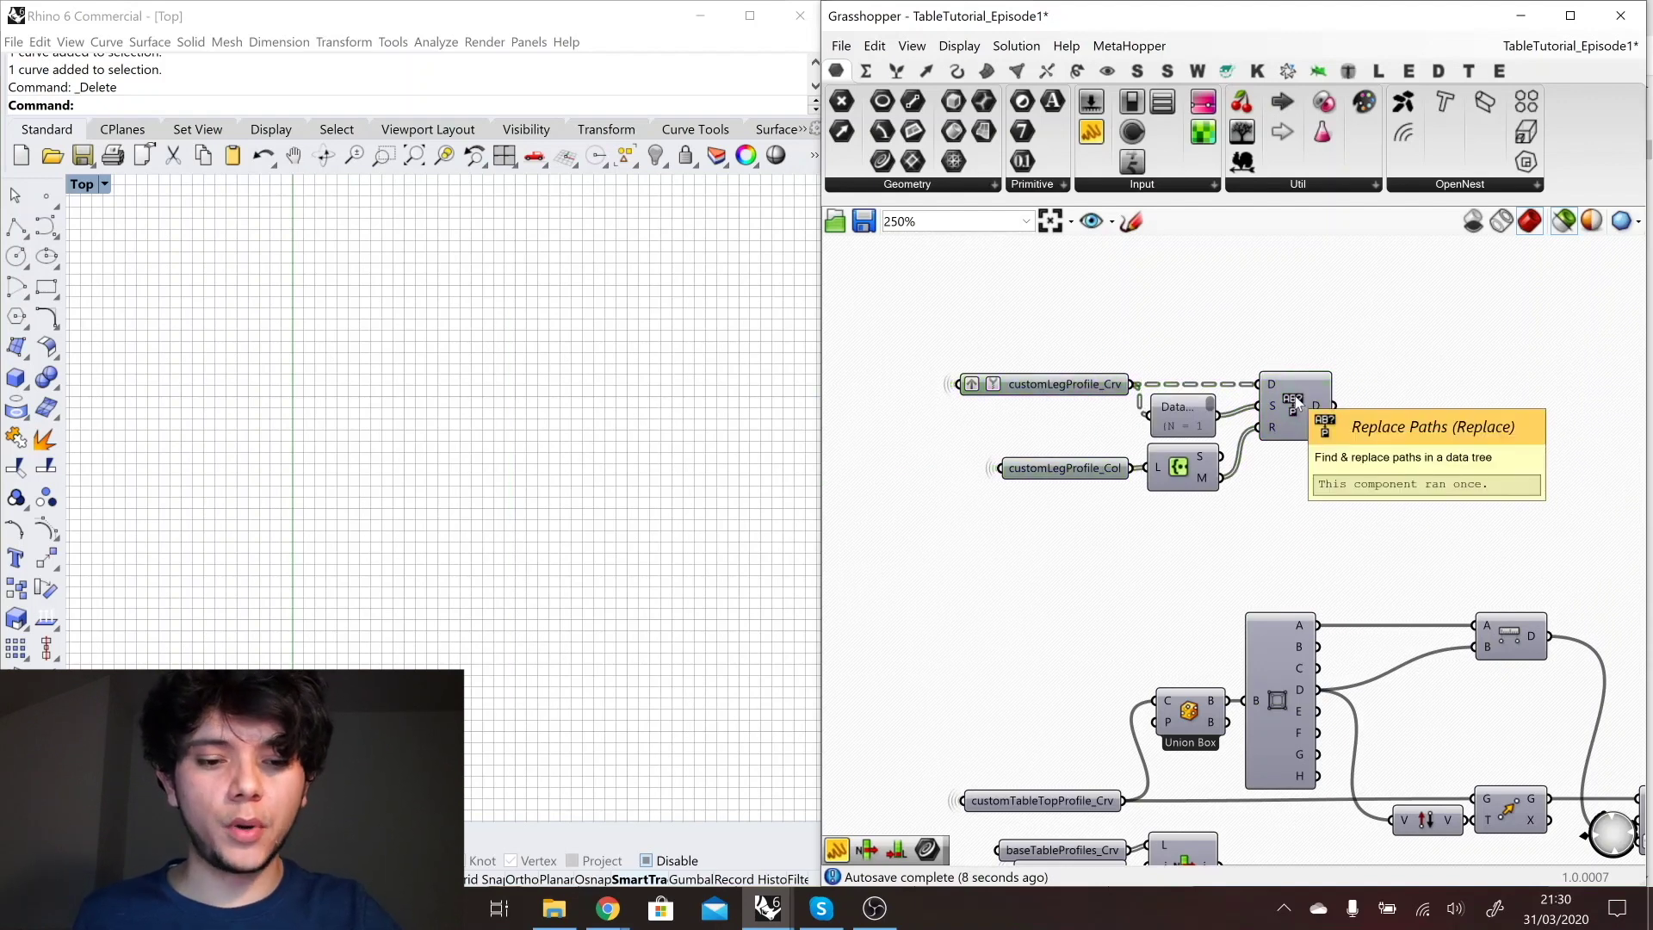
left_click(1083, 382)
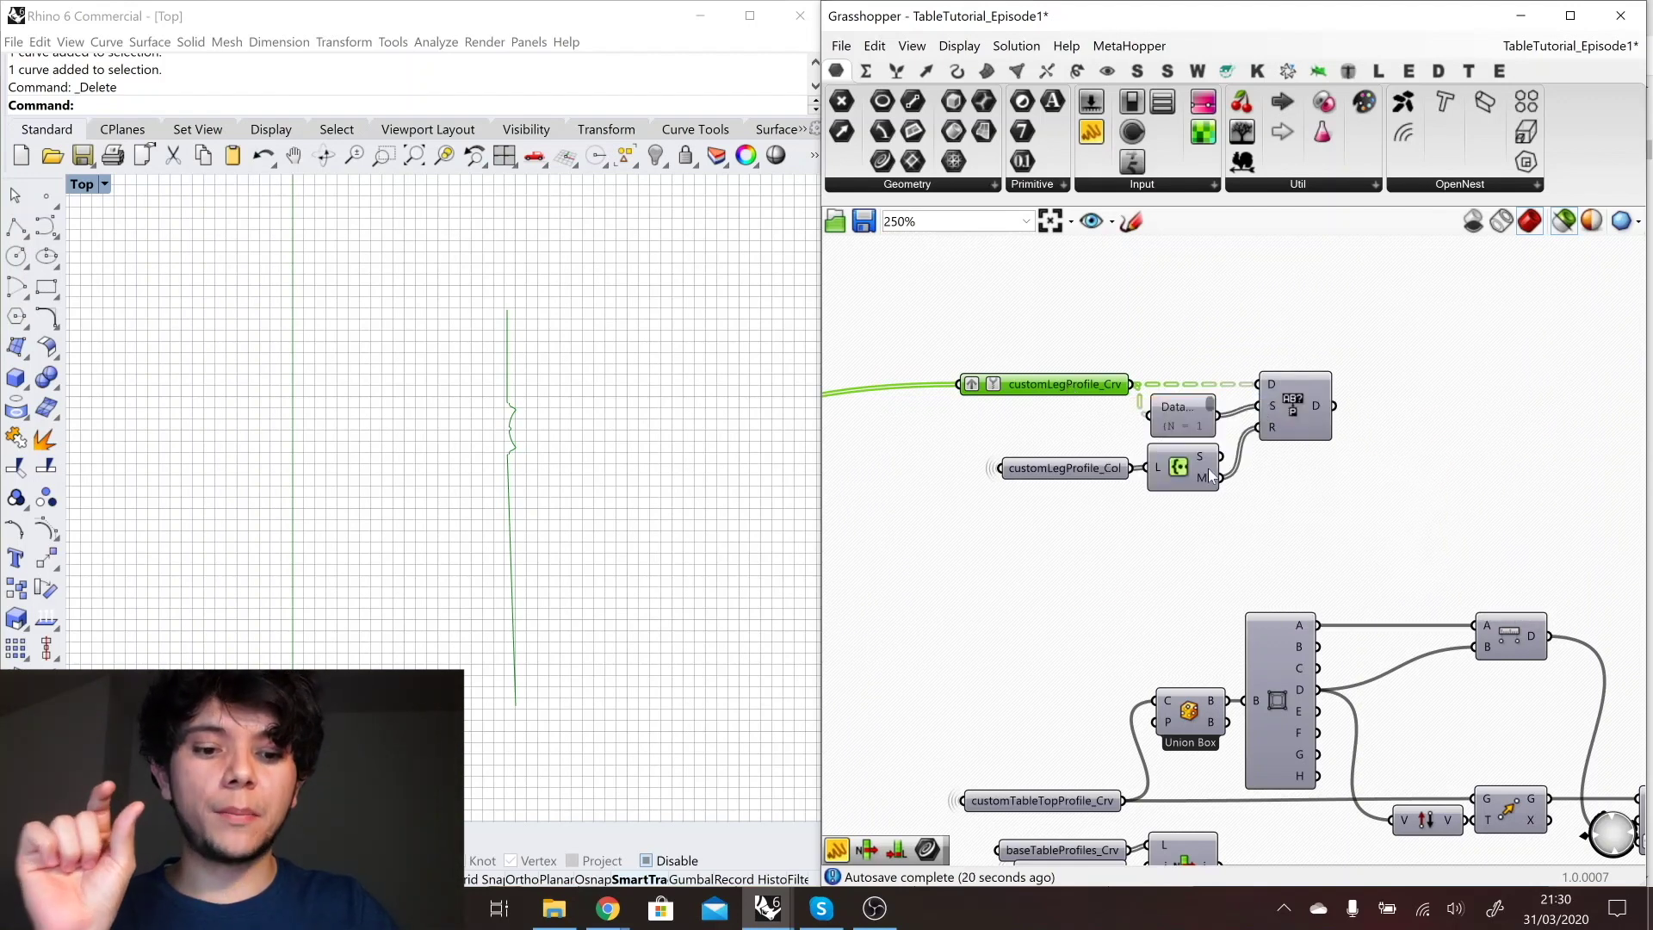
mouse_move(1209, 478)
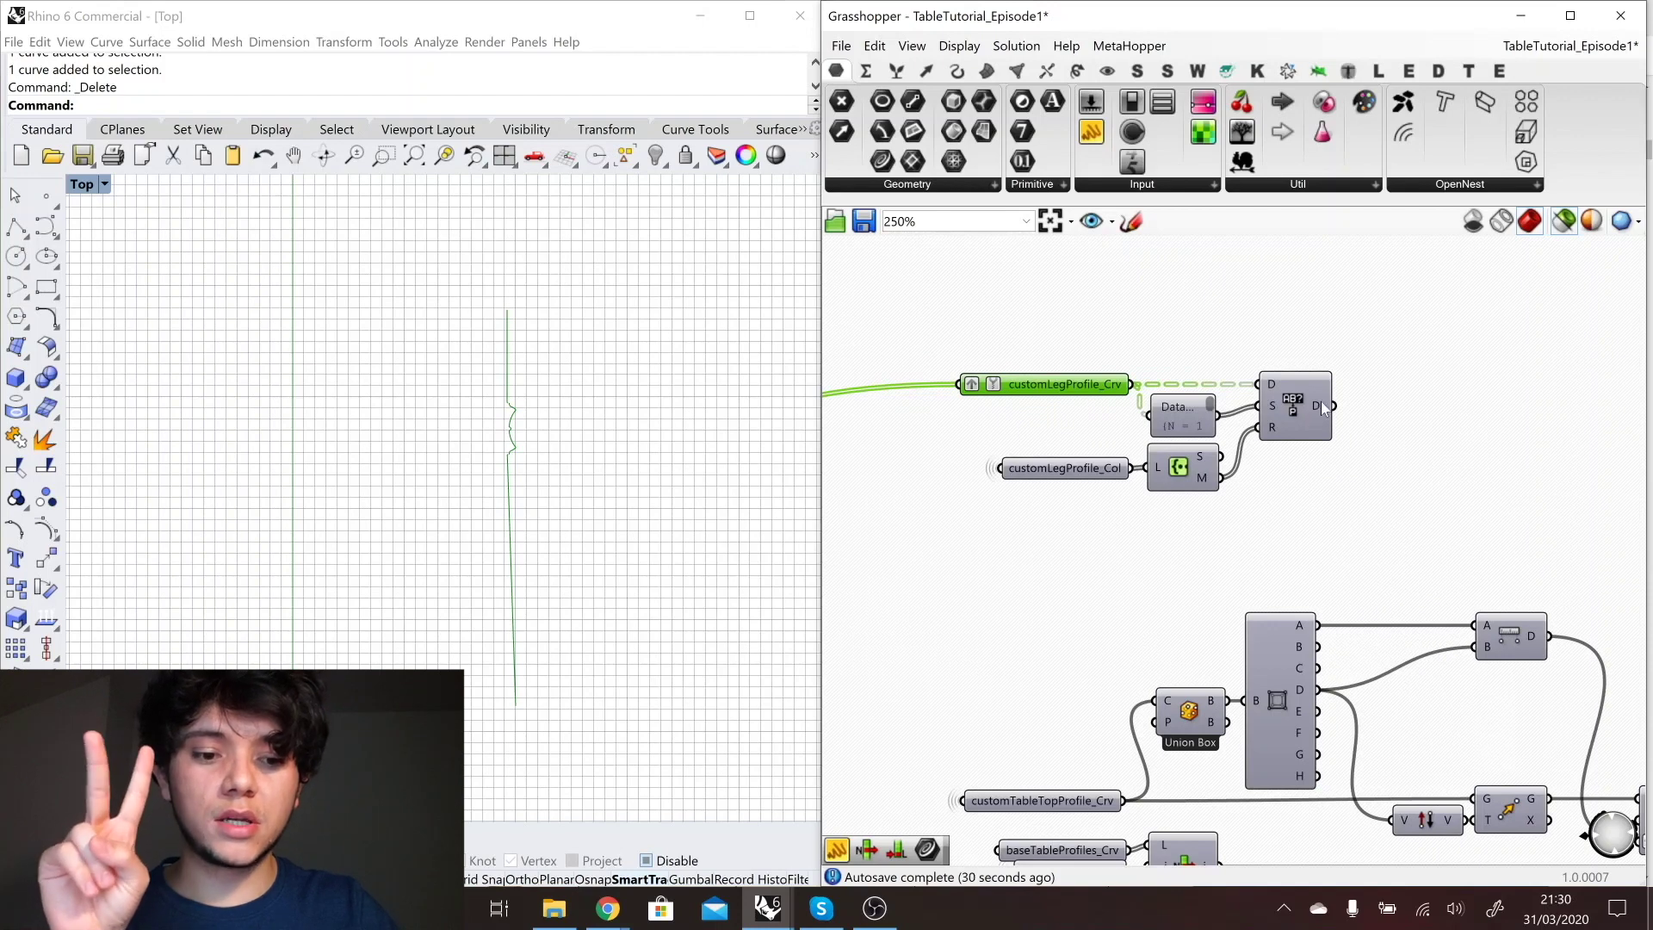
mouse_move(1320, 411)
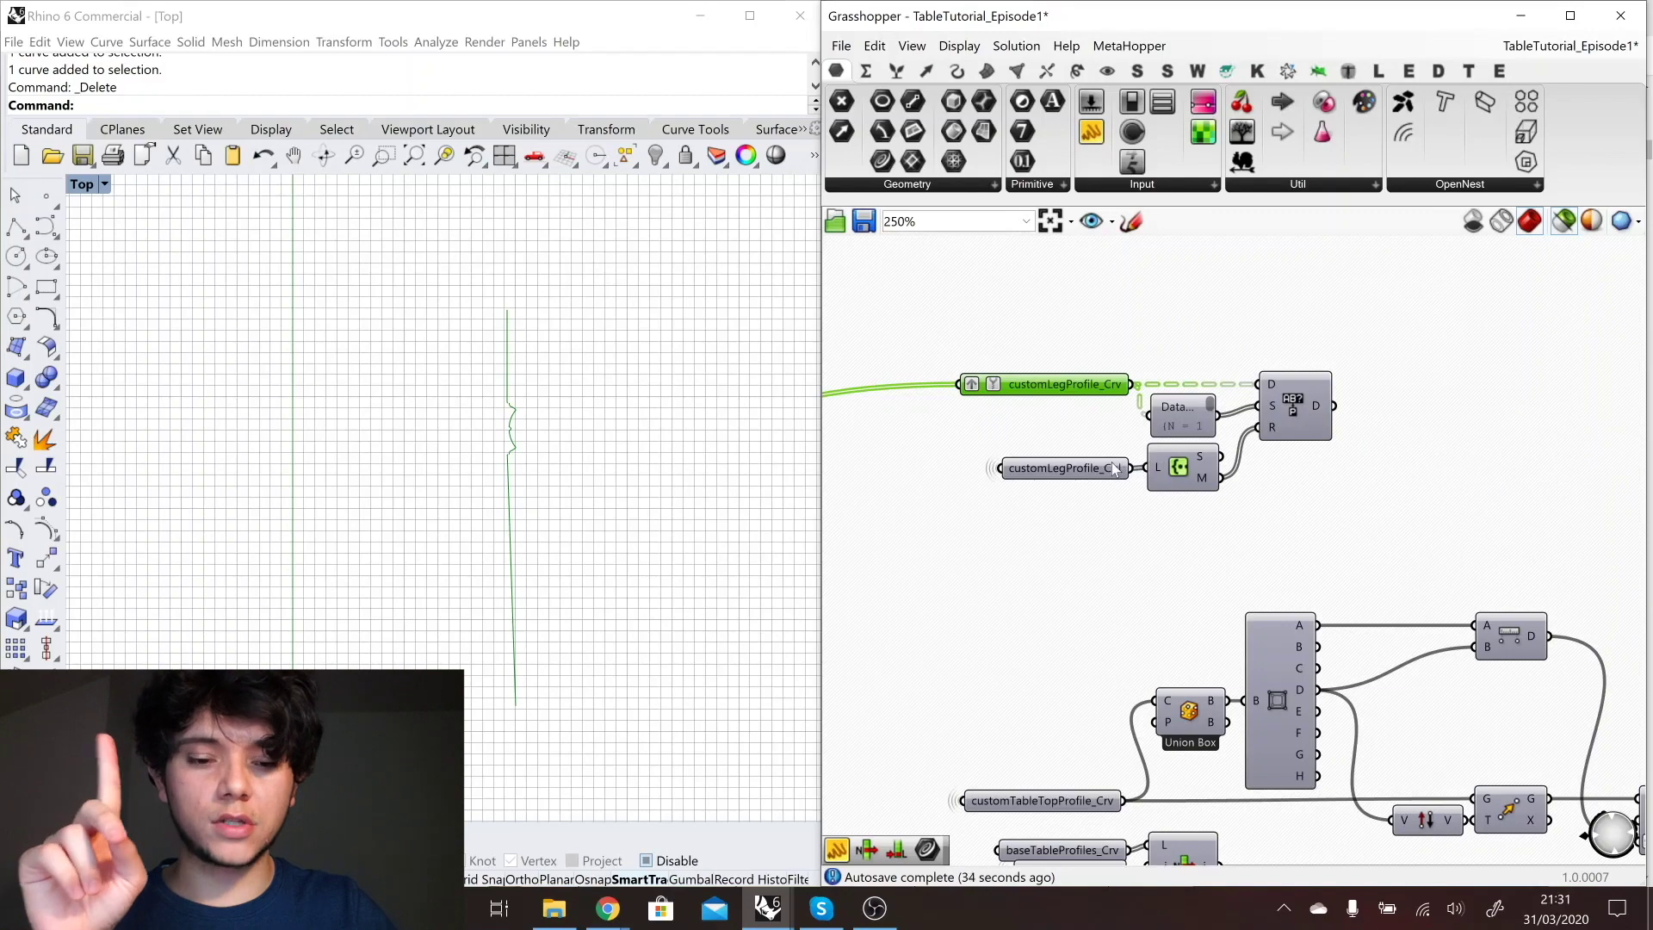
mouse_move(1114, 468)
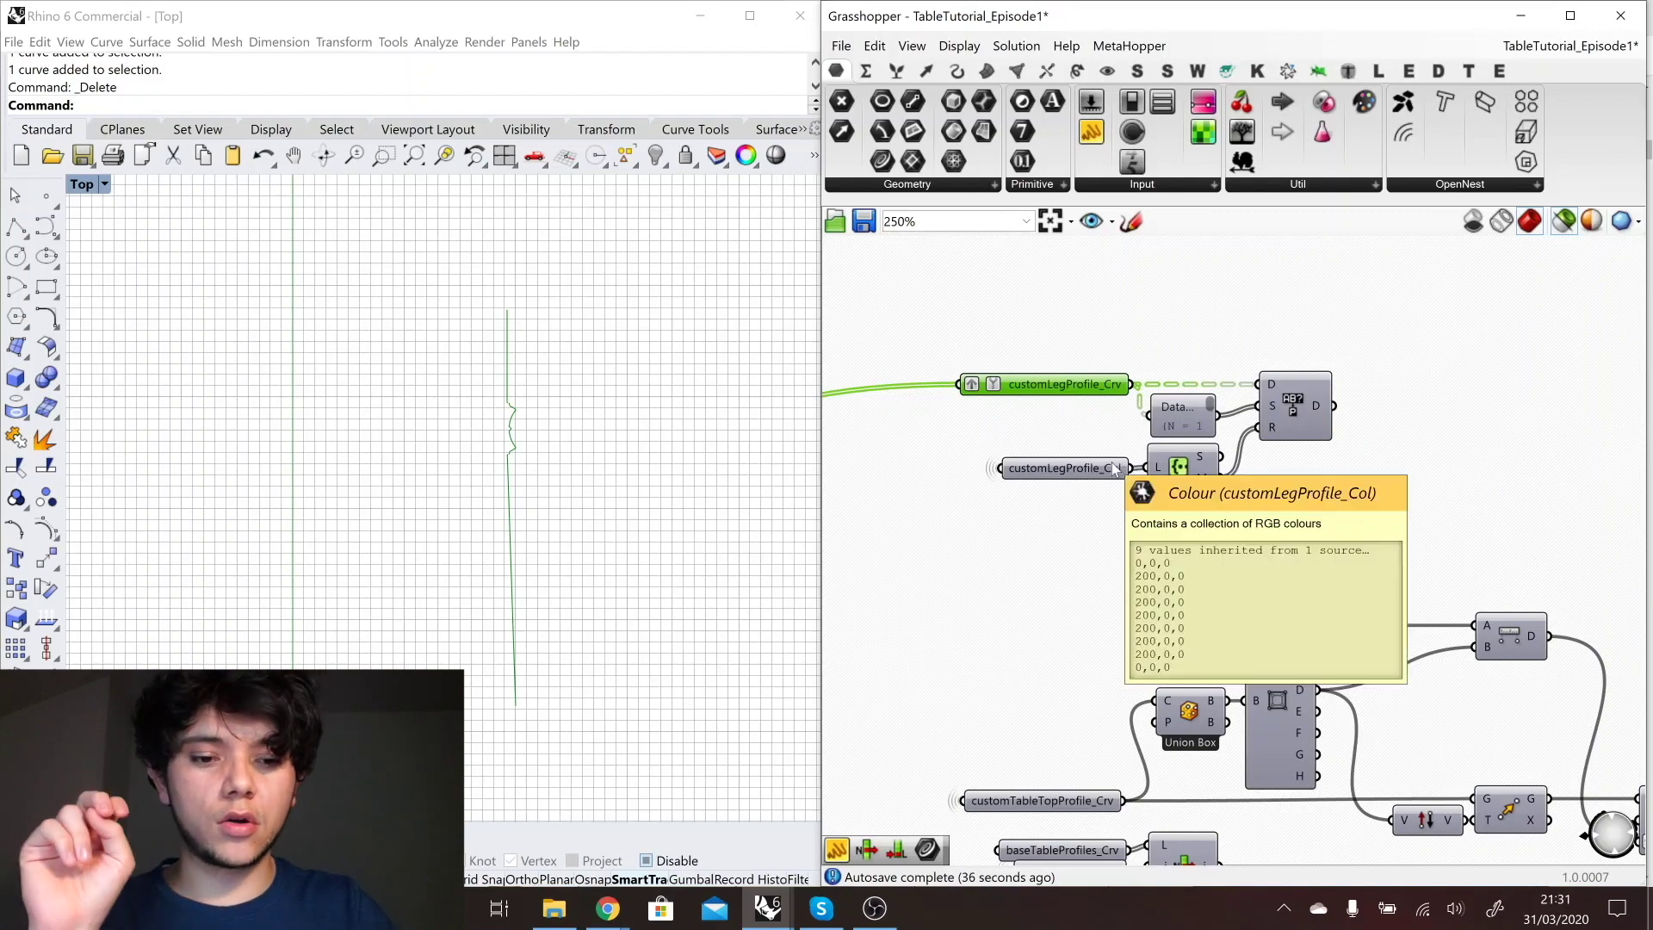
- Duplicate the custom table top profile's box, move, scale and filter components beside the leg profile's Replace Paths component
scroll(1115, 469, "down", 2)
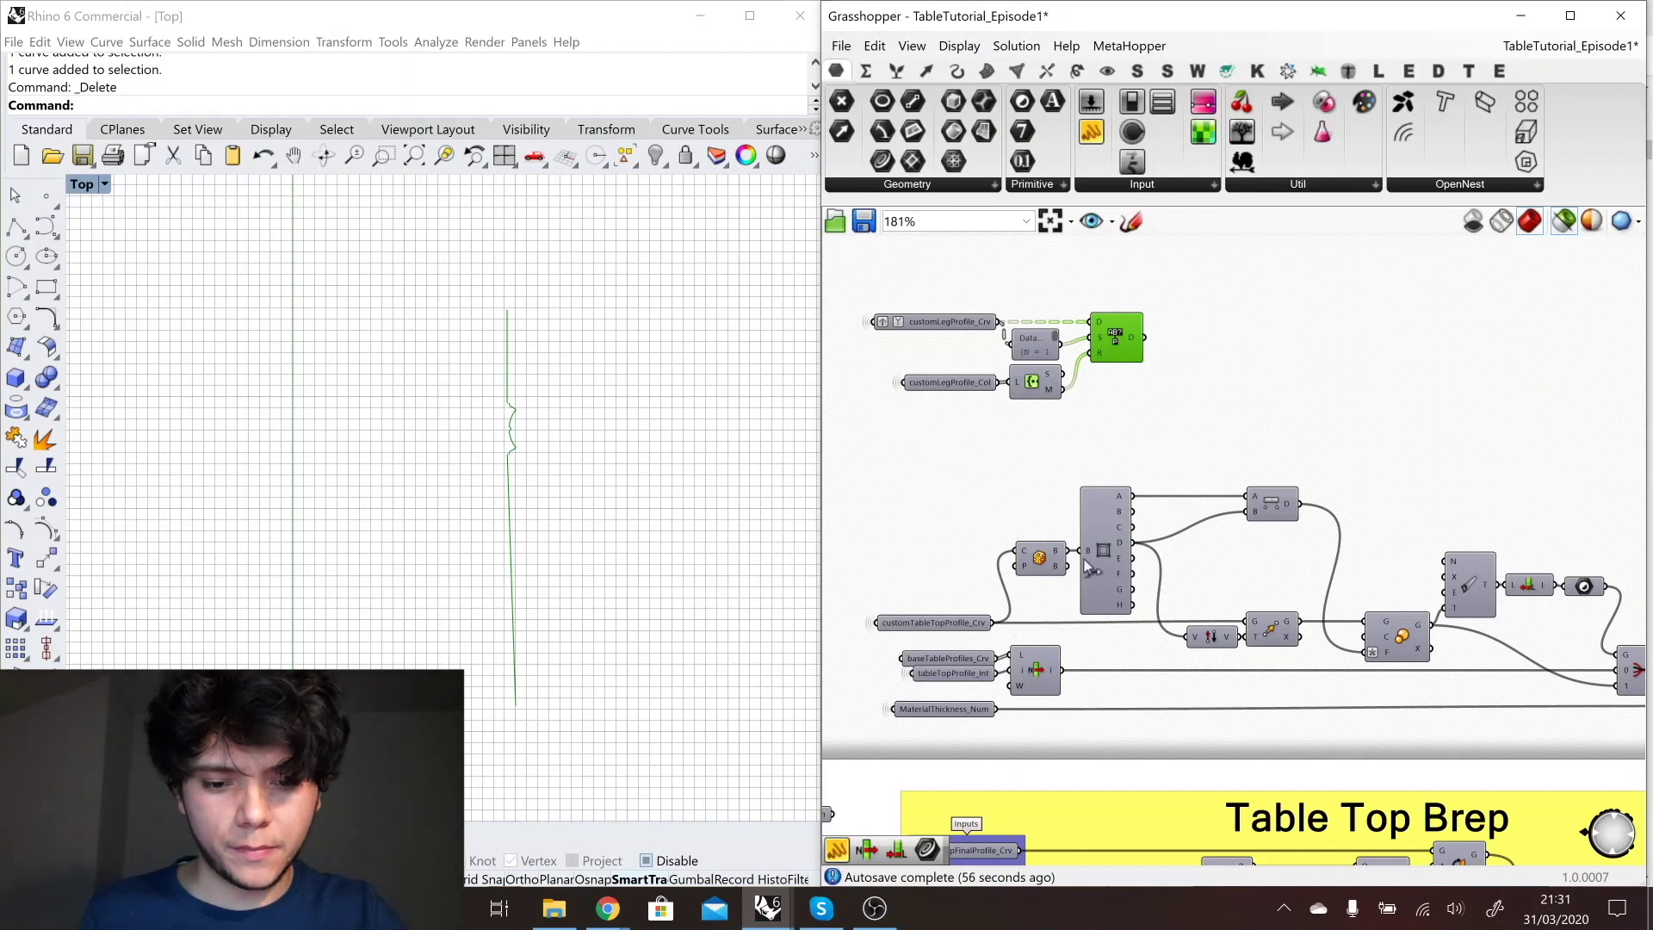
left_click_drag(971, 466, 1465, 683)
scroll(1047, 638, "down", 1)
left_click_drag(1348, 527, 1587, 696, "shift")
left_click_drag(1085, 576, 1211, 338, "alt")
scroll(1212, 337, "up", 1)
- Connect the Replace Paths output to the content input of the copied Union Box and flatten that input
left_click_drag(1112, 386, 1138, 315)
left_click(1140, 310)
right_click(1140, 314)
left_click(1201, 419)
scroll(1292, 424, "down", 2)
right_click_drag(1300, 424, 1160, 431)
scroll(1160, 431, "up", 1)
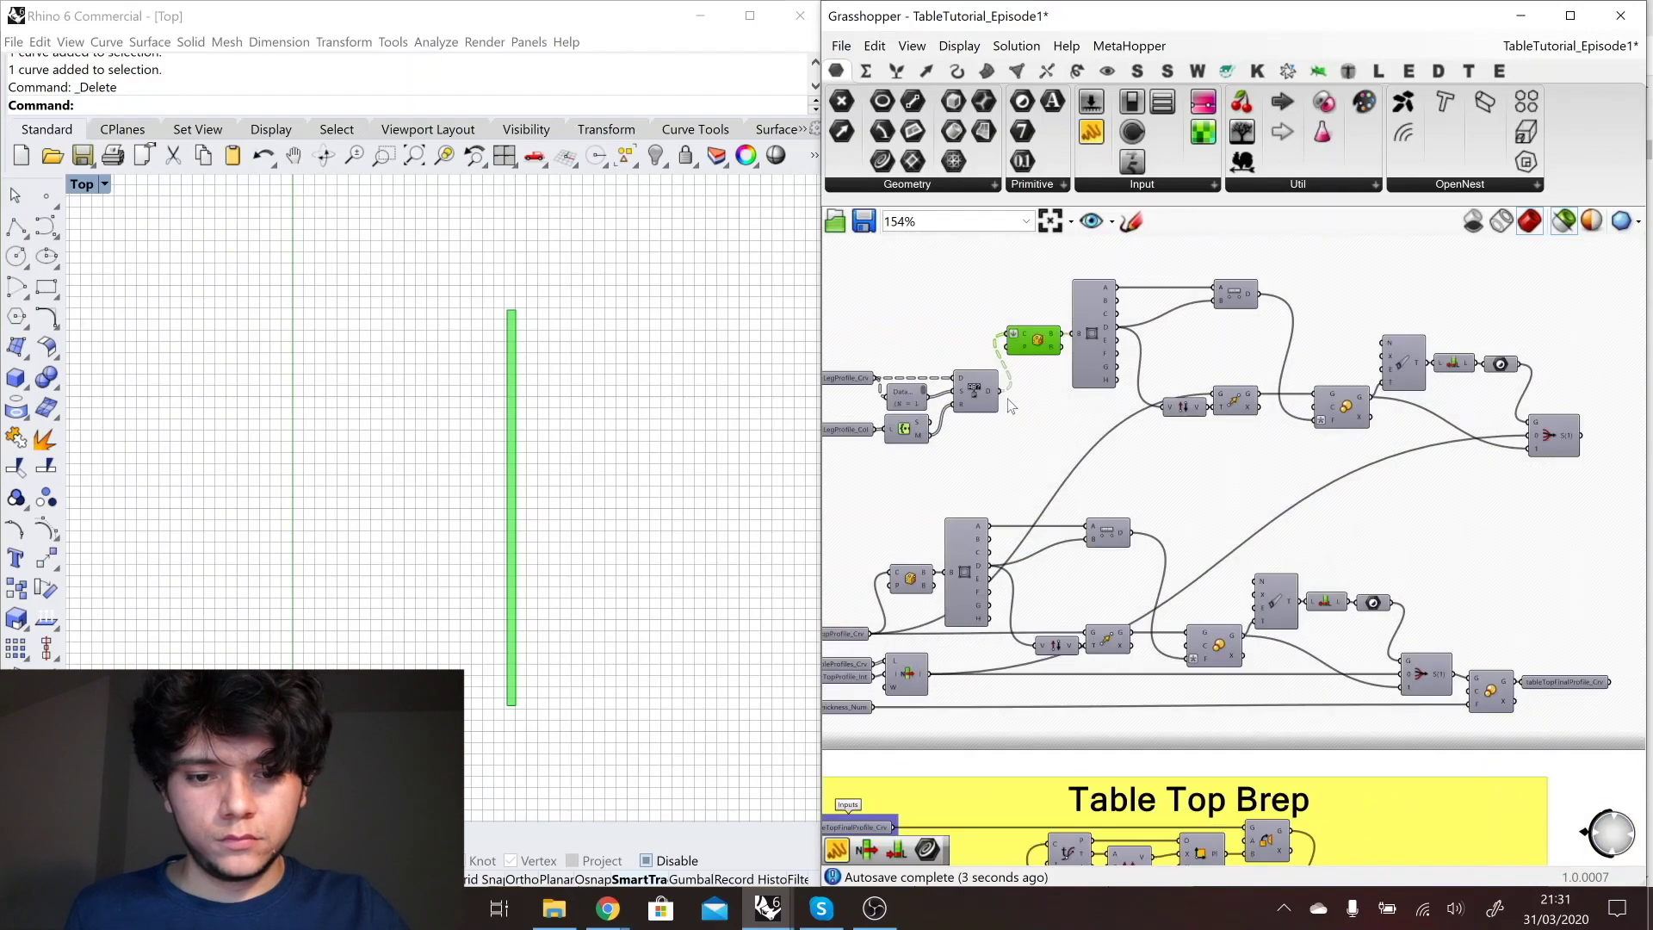
- Connect the Replace Paths output to the Geometry input of the copied Move component and line up the copied components
left_click_drag(1002, 391, 1213, 395)
left_click_drag(1236, 403, 1236, 400)
left_click_drag(1273, 264, 1092, 338)
left_click(1235, 398)
scroll(571, 417, "down", 7)
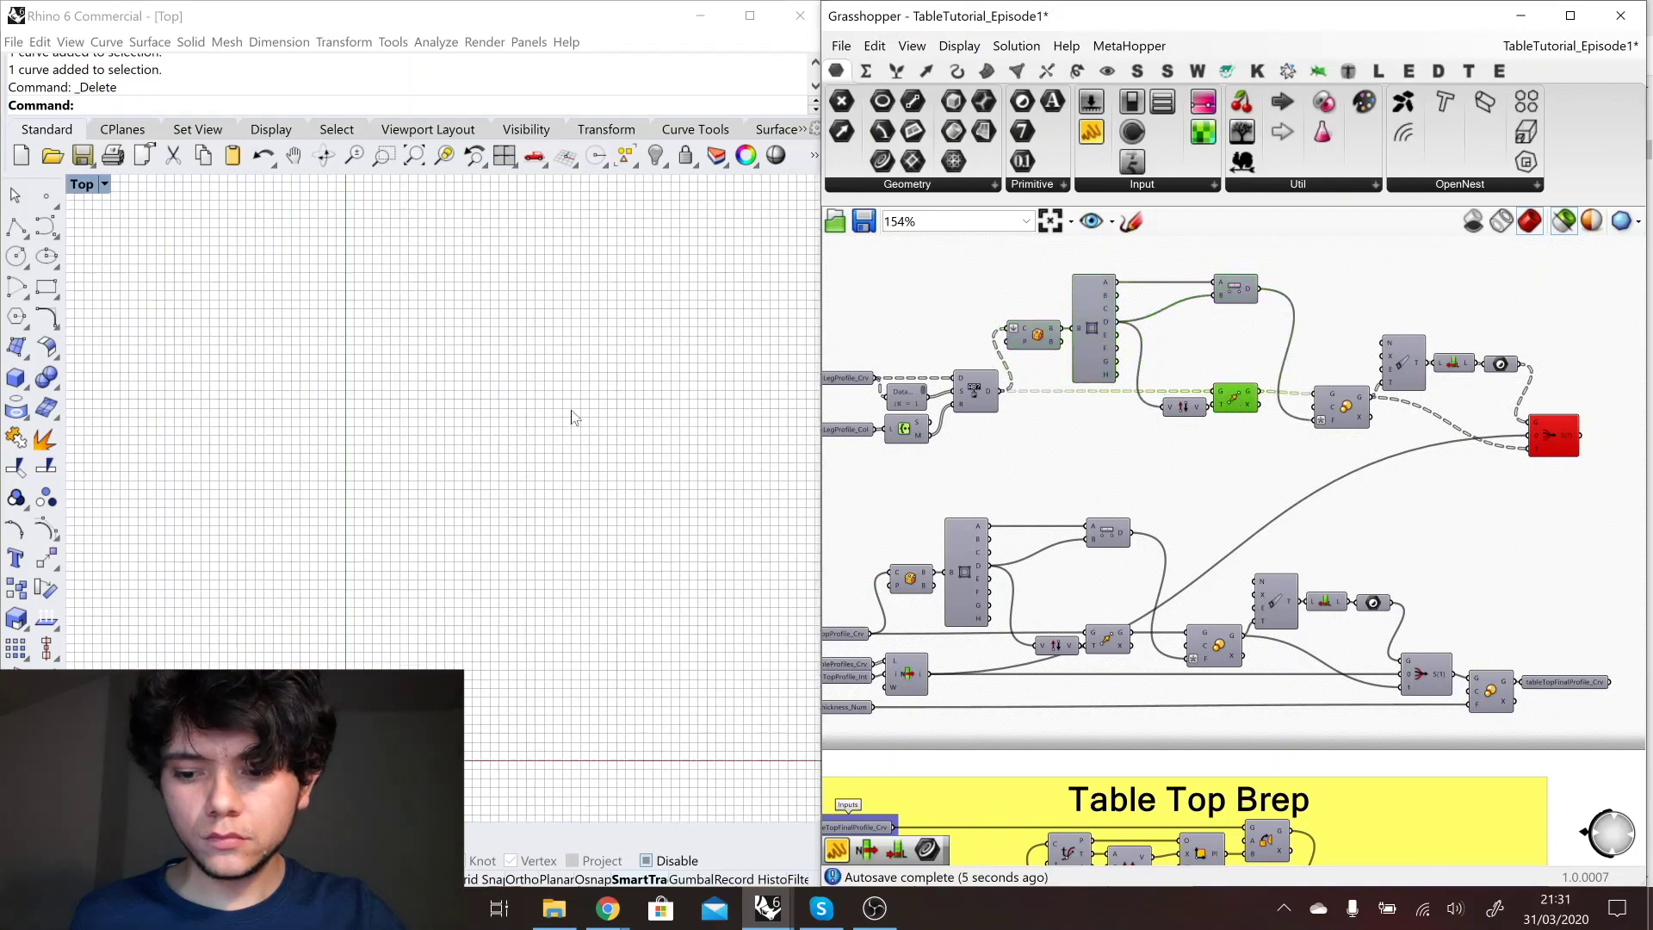
scroll(465, 649, "up", 7)
scroll(470, 636, "up", 2)
left_click_drag(1348, 412, 1350, 405)
- Flatten the tree input of the copied Clean Tree component and tidy the components leading to the Stream Filter
right_click(1388, 383)
left_click(1426, 502)
left_click_drag(1513, 332, 1408, 383)
left_click_drag(1405, 365, 1414, 360)
left_click(1549, 432)
scroll(1205, 385, "up", 2)
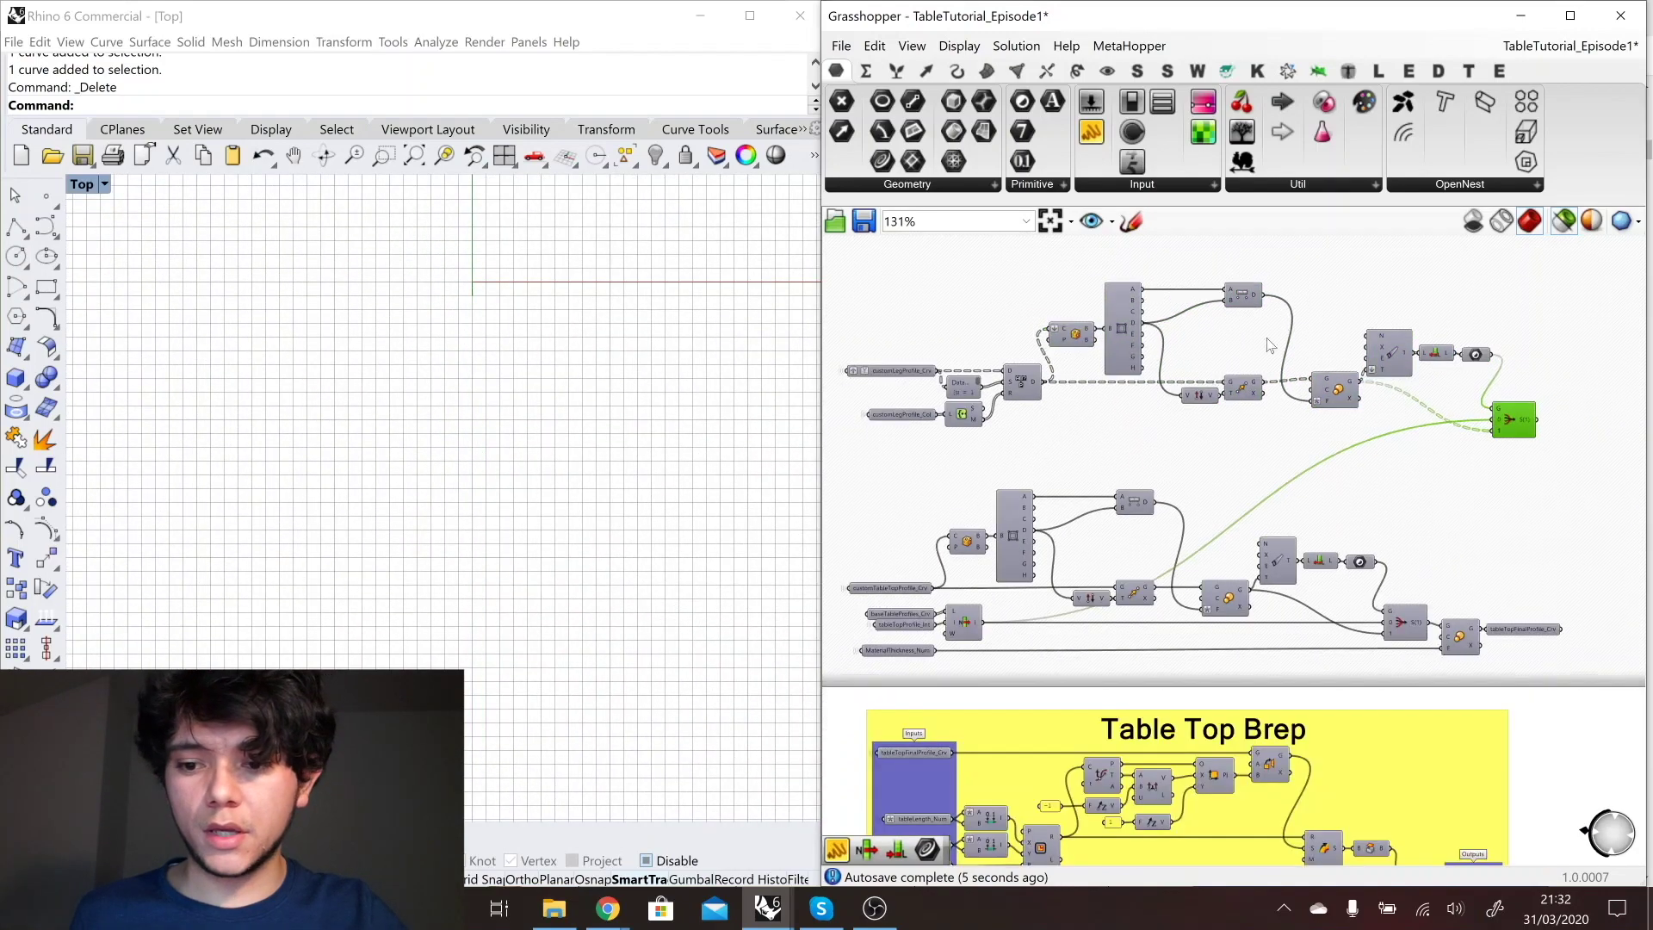
- Examine the scaled custom leg curves in the Top view and compare them with the base table profile
left_click(1367, 403)
scroll(454, 306, "up", 3)
scroll(454, 306, "up", 3)
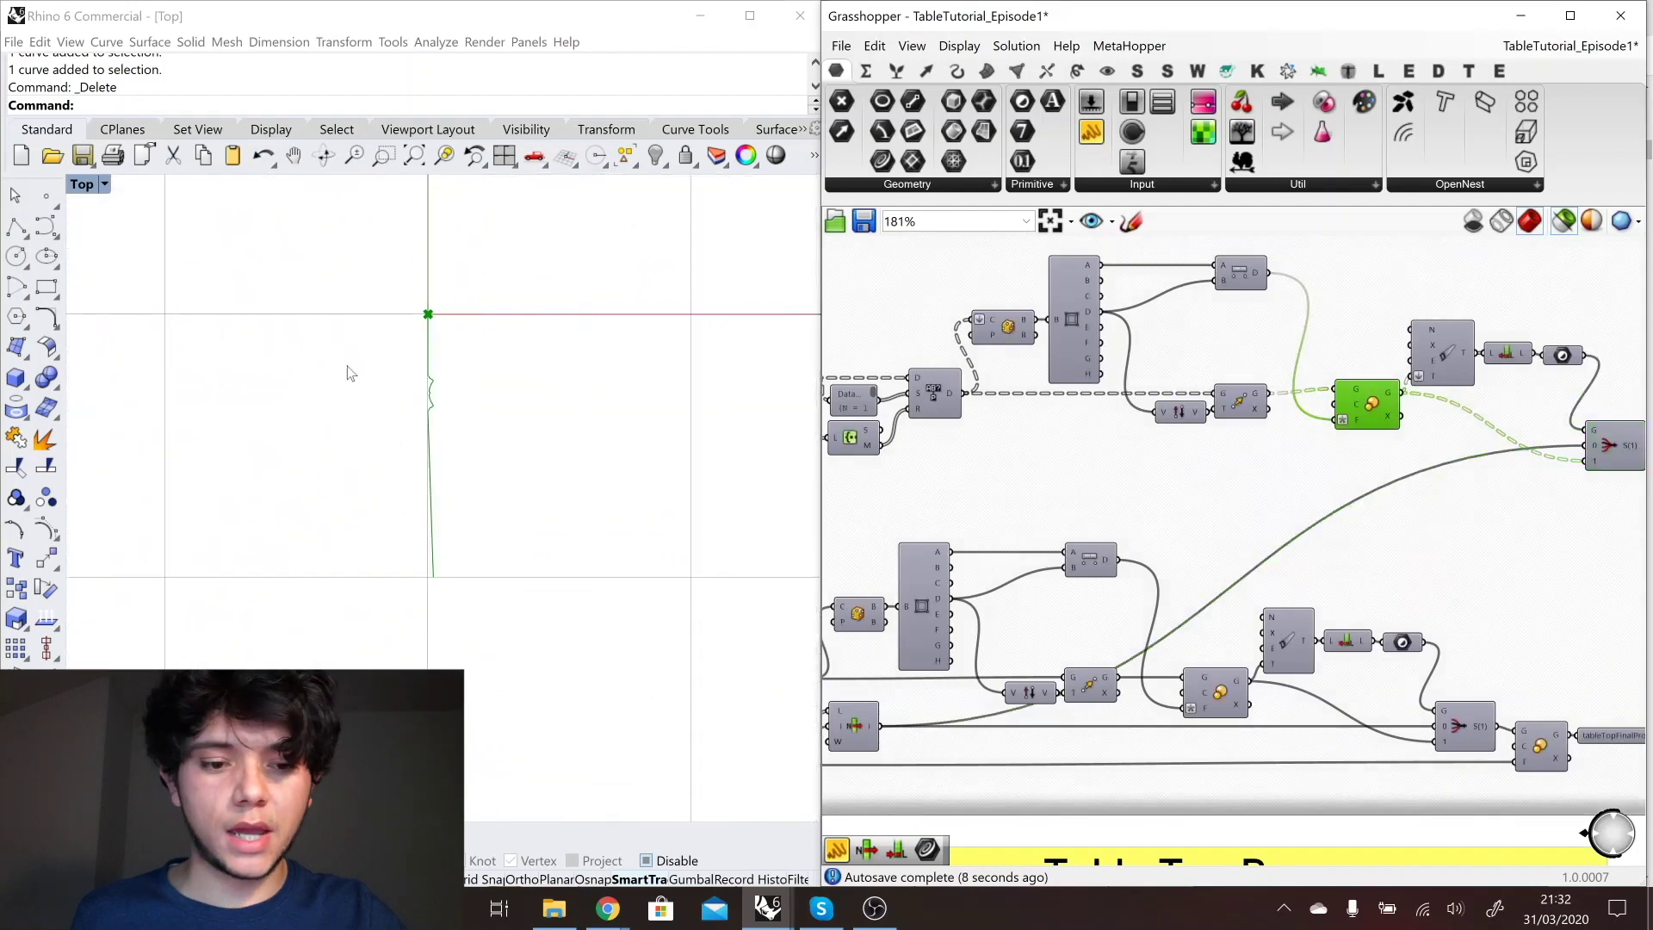
left_click_drag(1336, 403, 1350, 405)
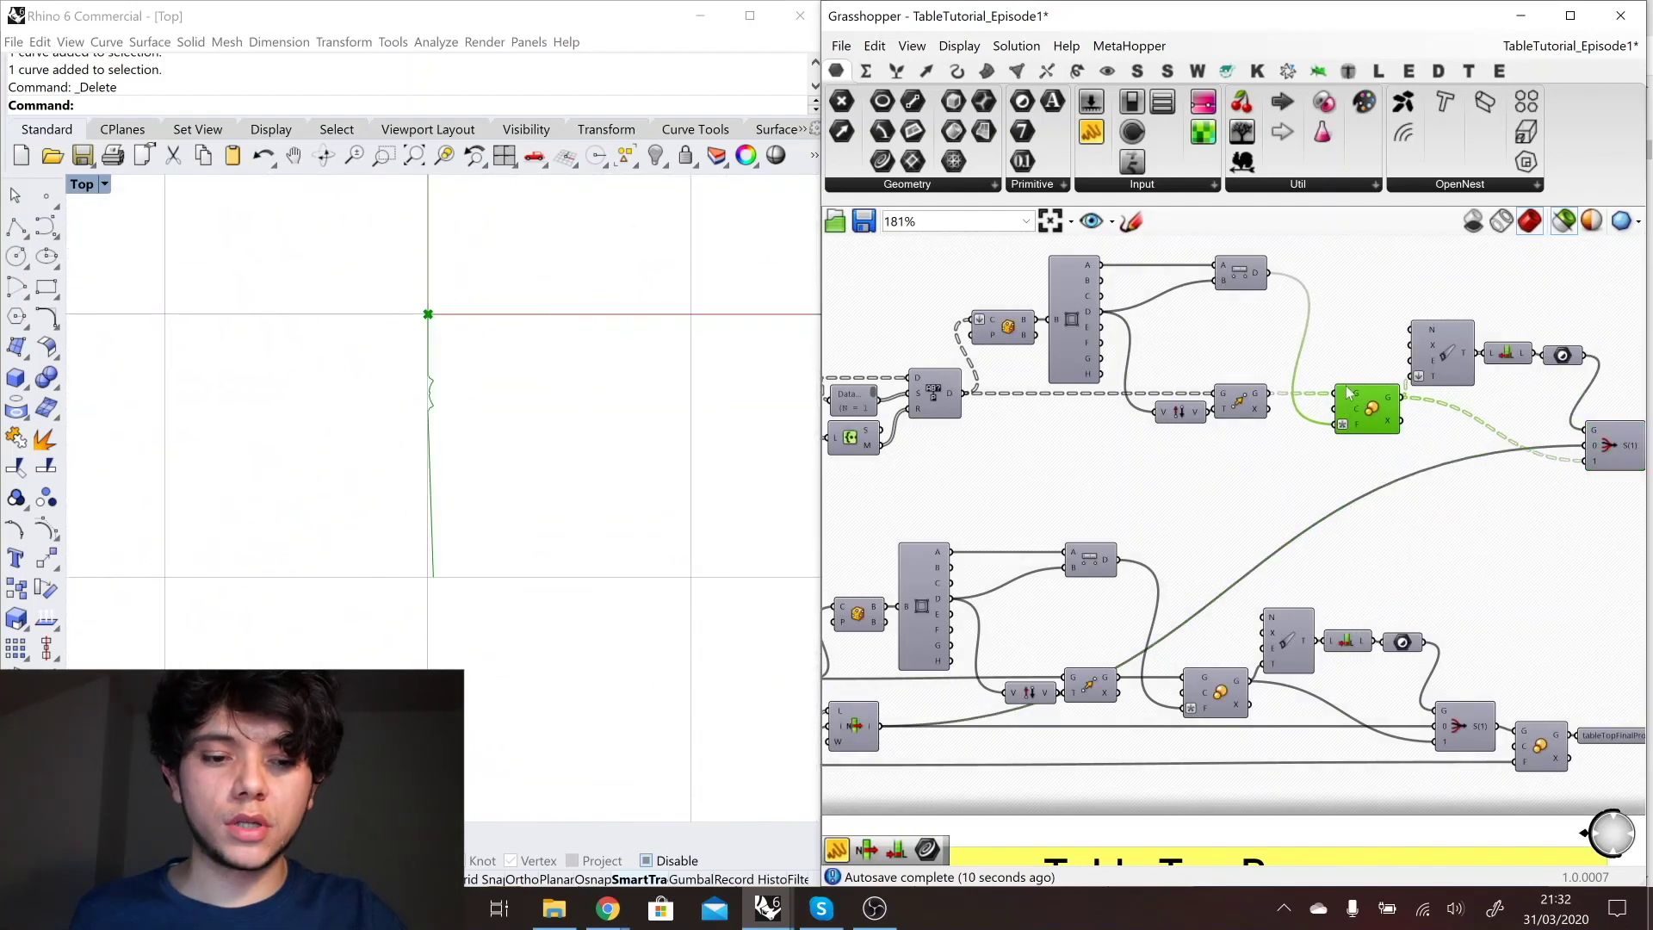
scroll(1192, 443, "down", 3)
scroll(1144, 480, "up", 2)
scroll(1212, 454, "down", 2)
scroll(1064, 470, "up", 5)
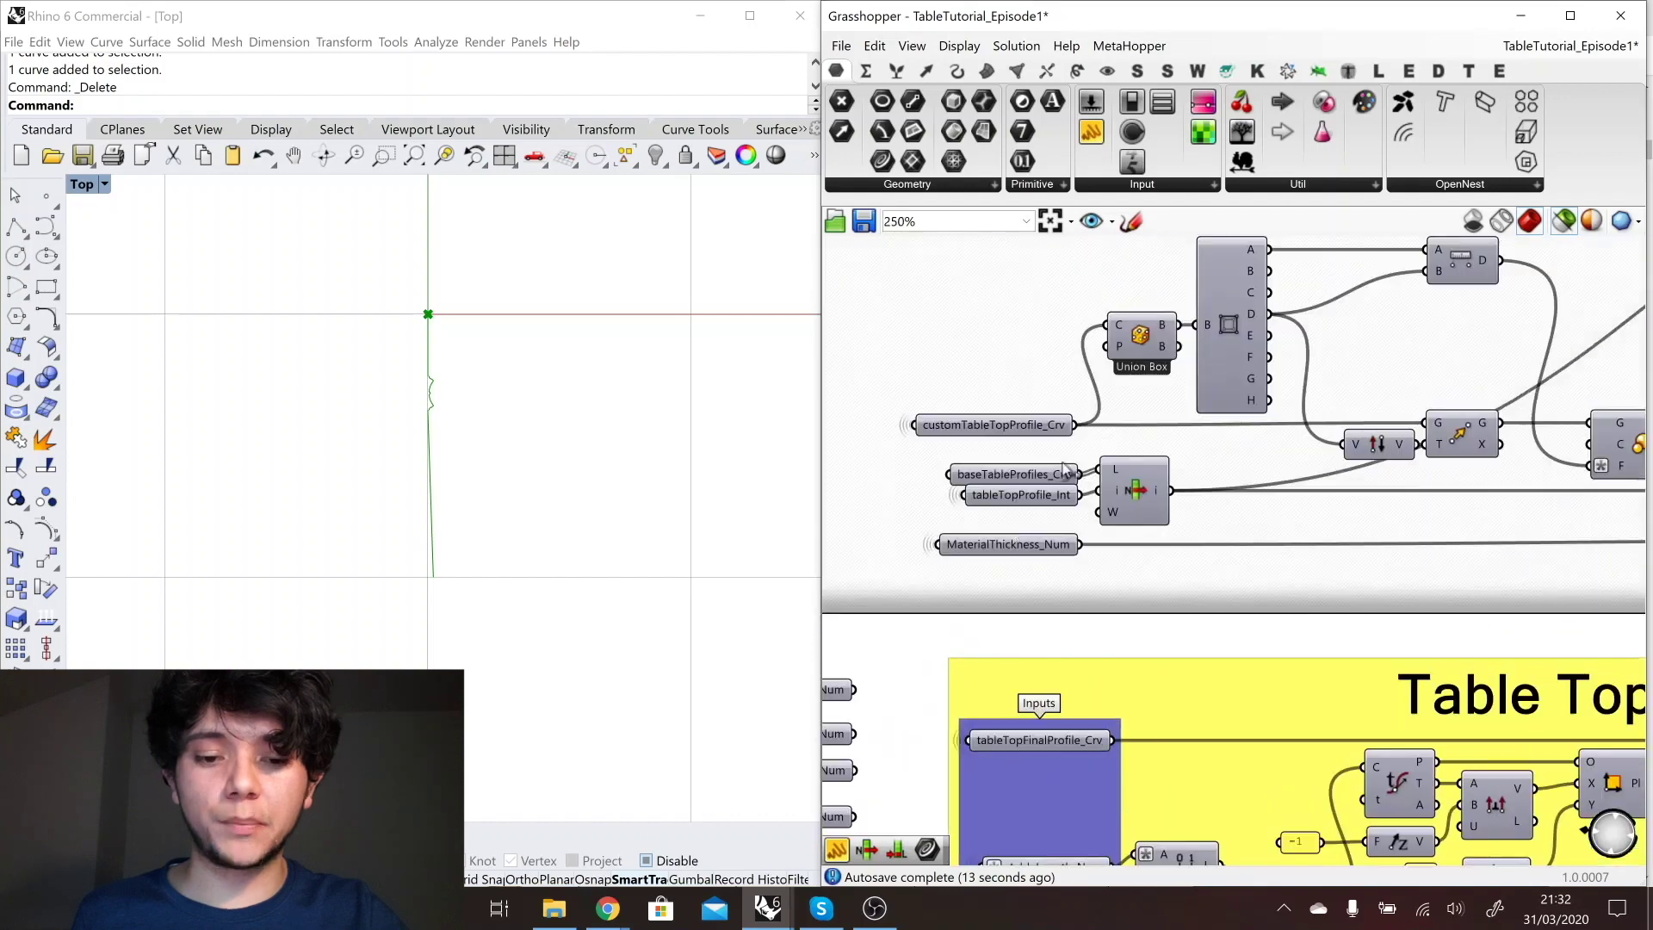
left_click(1152, 489)
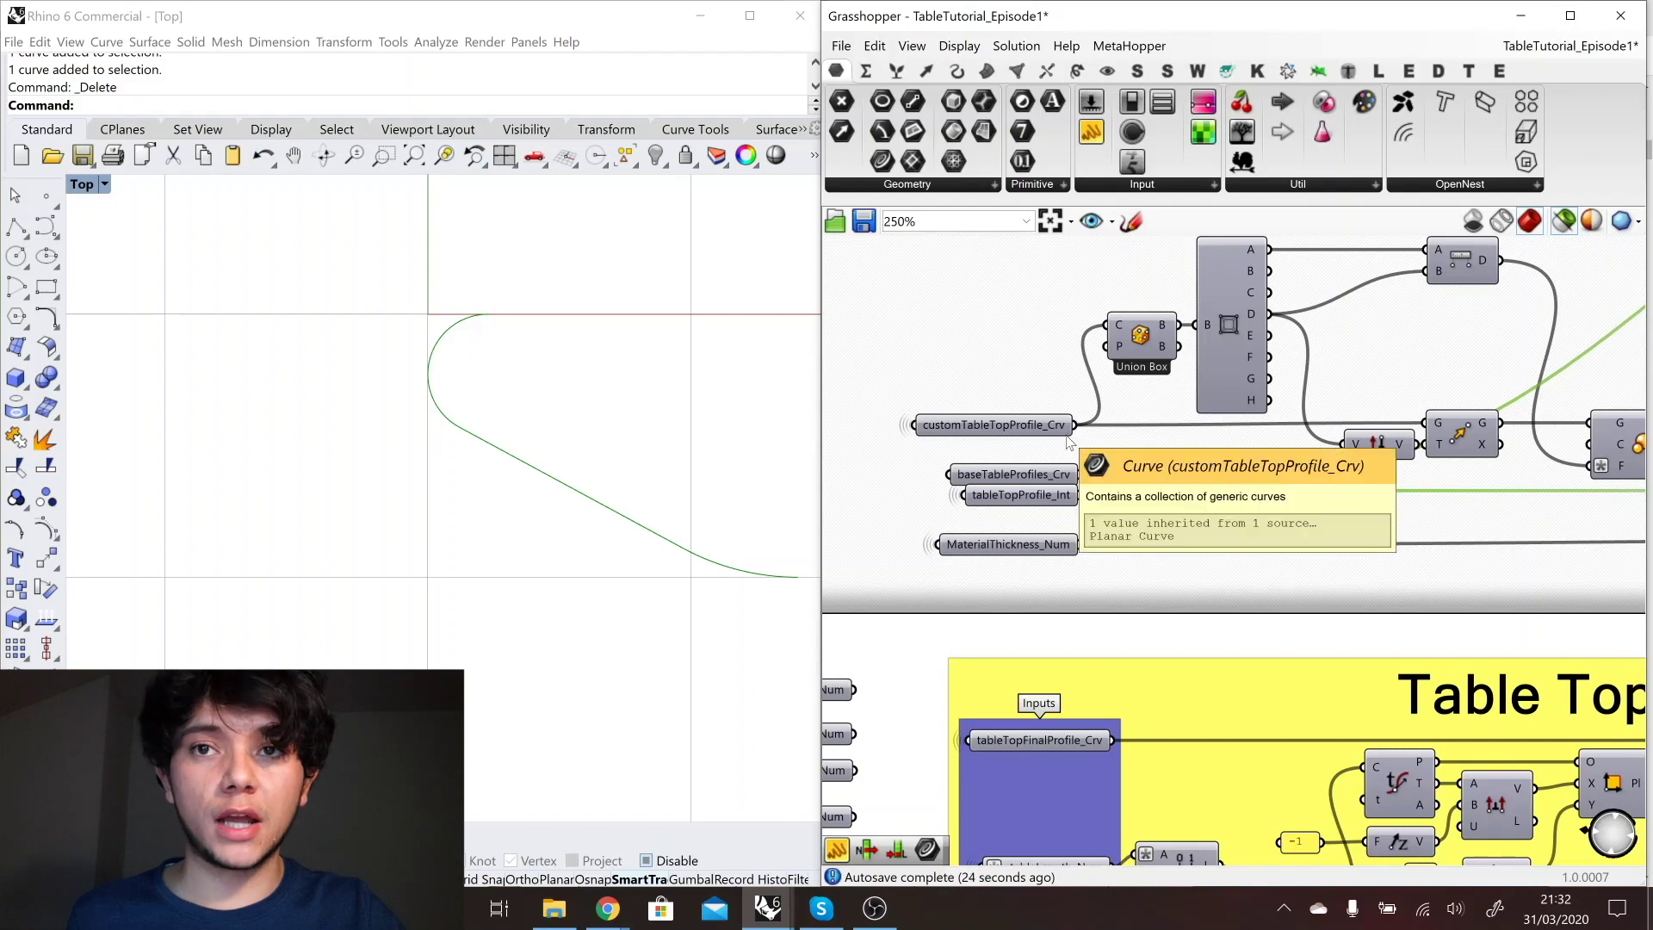
- Remove the leg style curves, Entwine, style selection, height subtraction and Scale components from their groups in Legs Brep
scroll(1093, 613, "down", 5)
scroll(1149, 617, "up", 4)
left_click_drag(938, 439, 1457, 698)
right_click(1026, 570)
left_click(1077, 747)
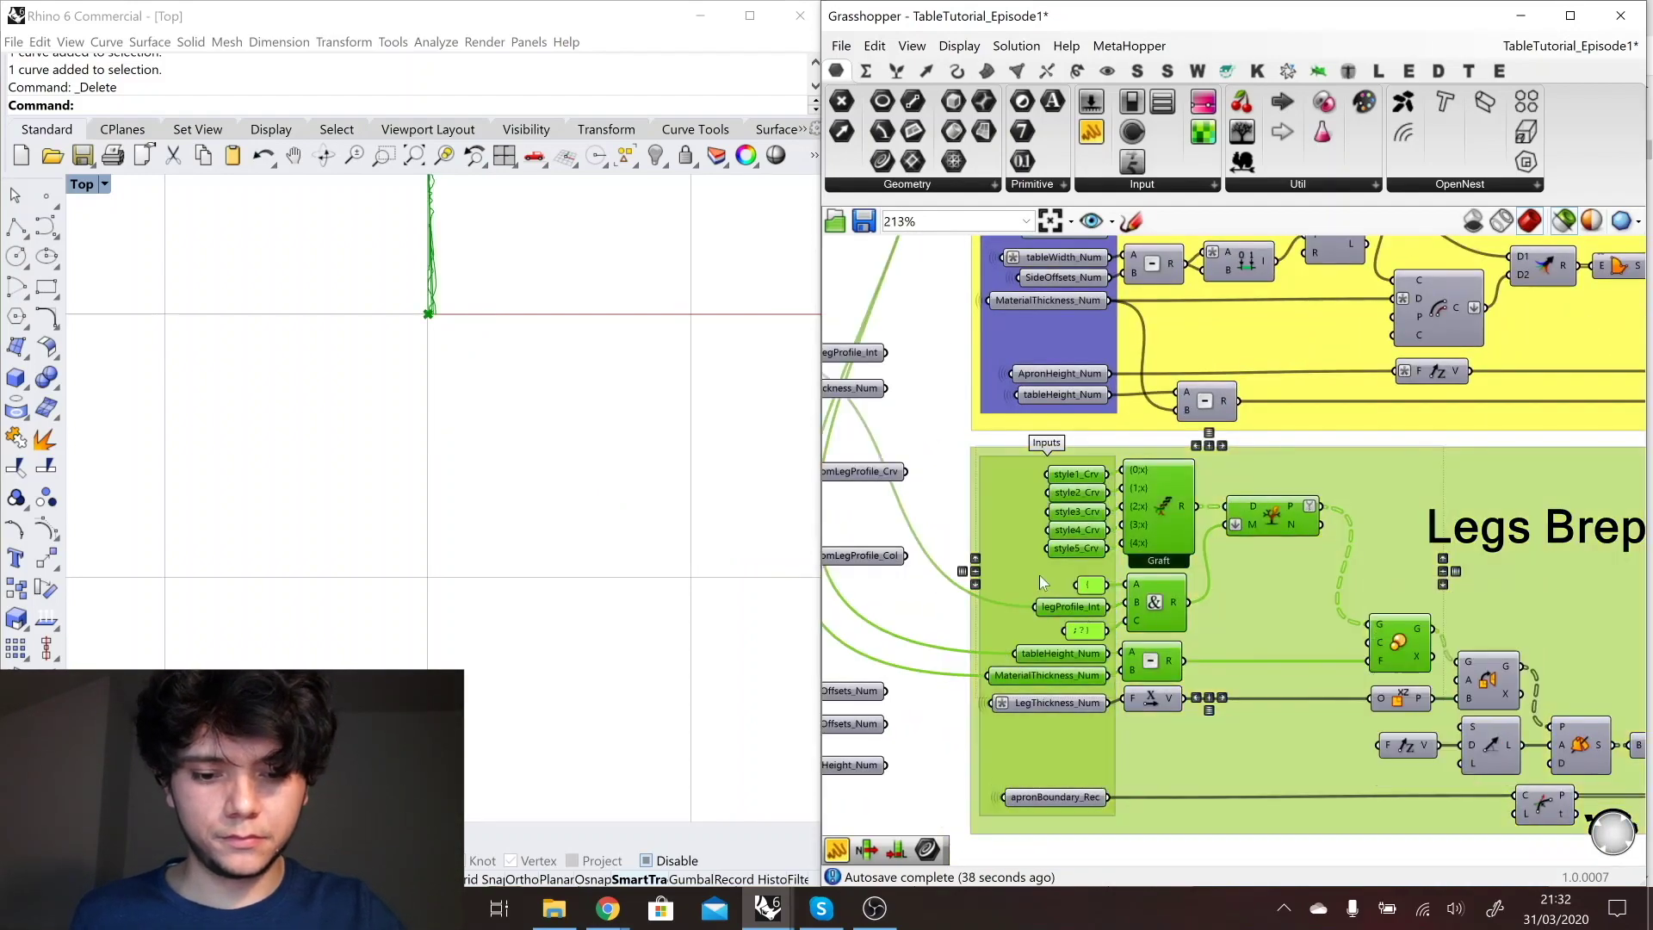
right_click(1040, 575)
left_click(1090, 752)
- Move the ungrouped leg style components between the custom leg profile network and the table top profile network
scroll(1256, 702, "down", 3)
left_click_drag(1393, 652, 1363, 687)
scroll(1257, 680, "down", 6)
left_click_drag(1256, 676, 1084, 526)
scroll(1378, 510, "up", 7)
scroll(1371, 509, "down", 2)
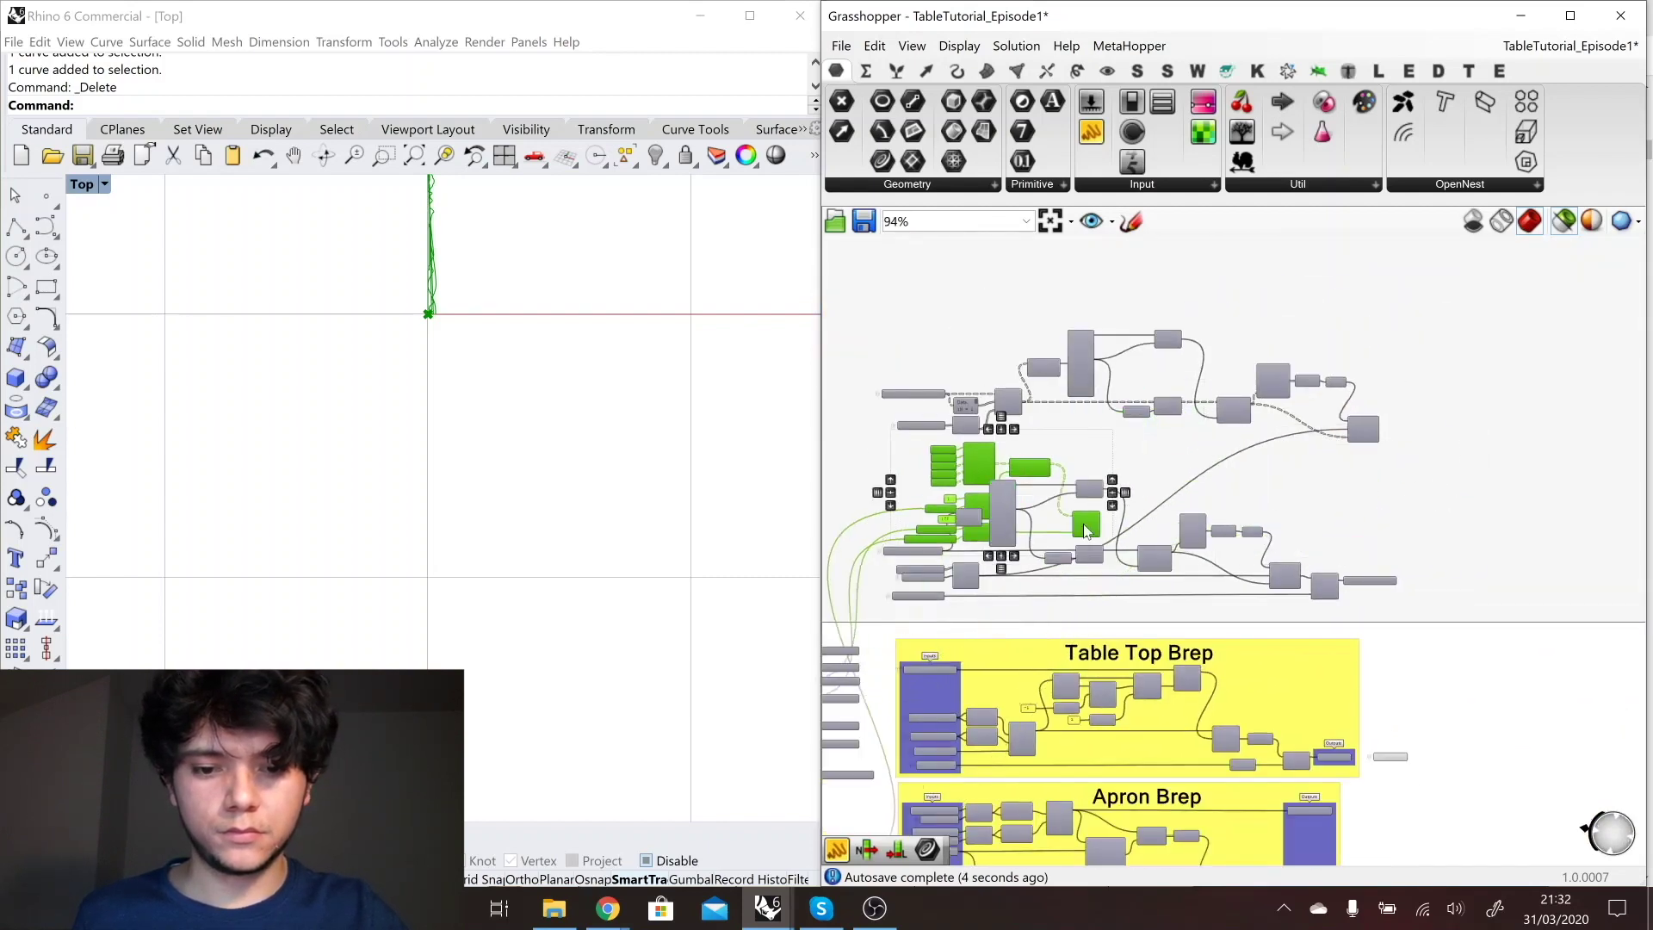
left_click(1085, 530)
scroll(1129, 525, "up", 3)
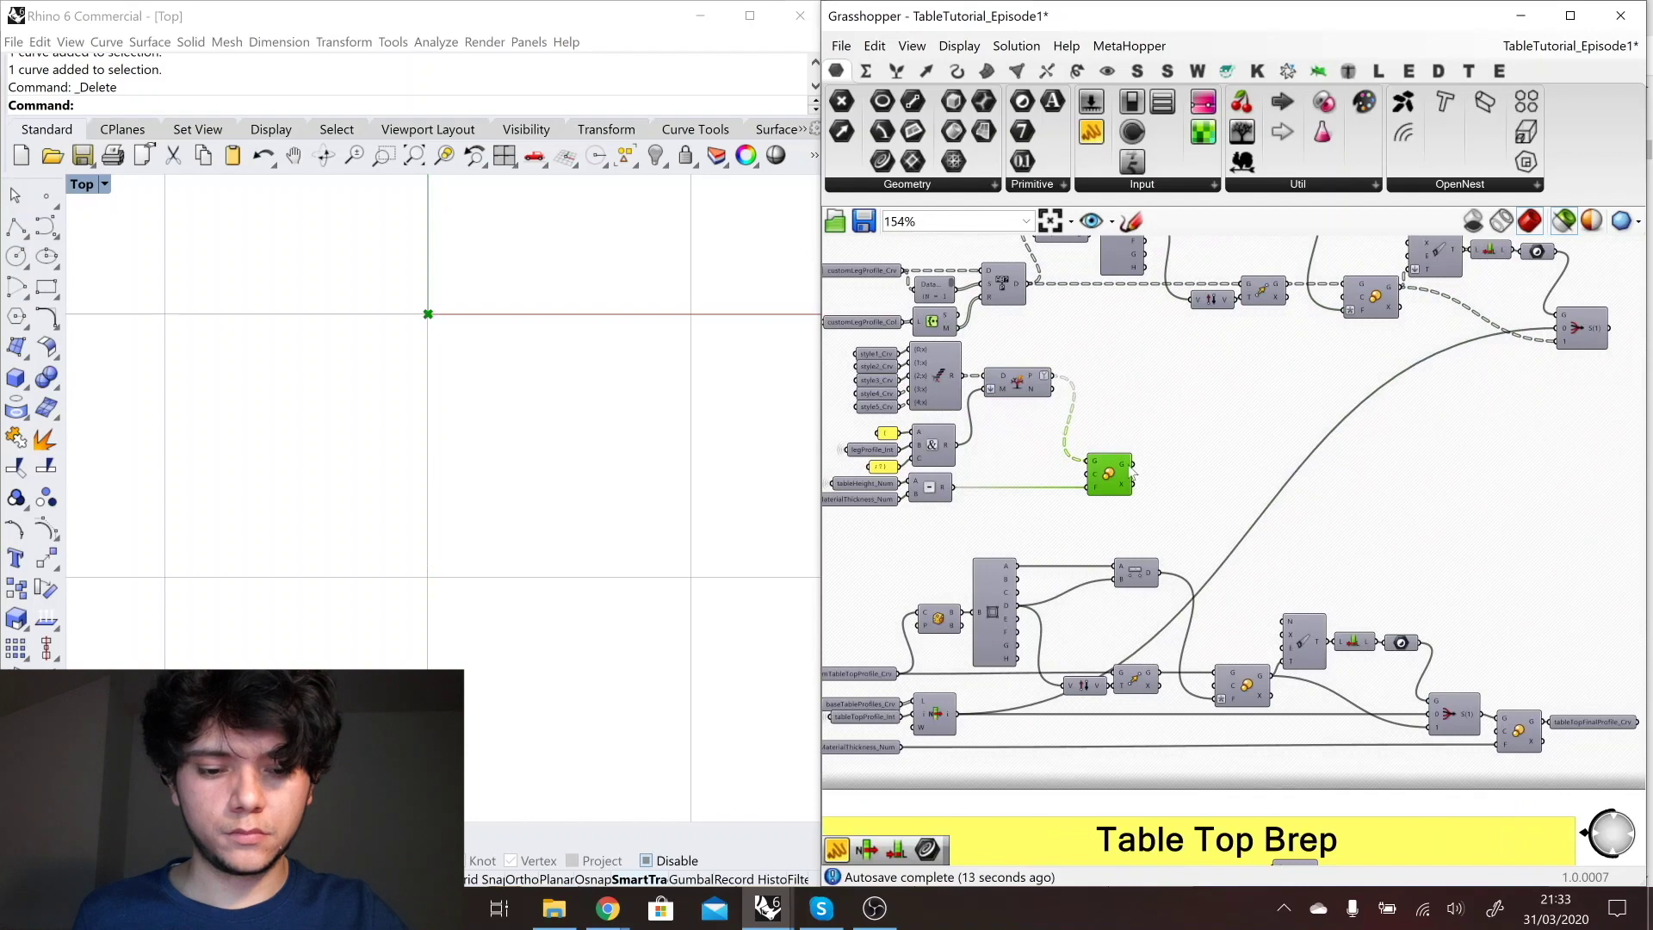
- Feed the selected leg style branch into the copied Stream Filter and connect the filter's output to the relocated leg Scale component
left_click_drag(1584, 331, 1541, 374)
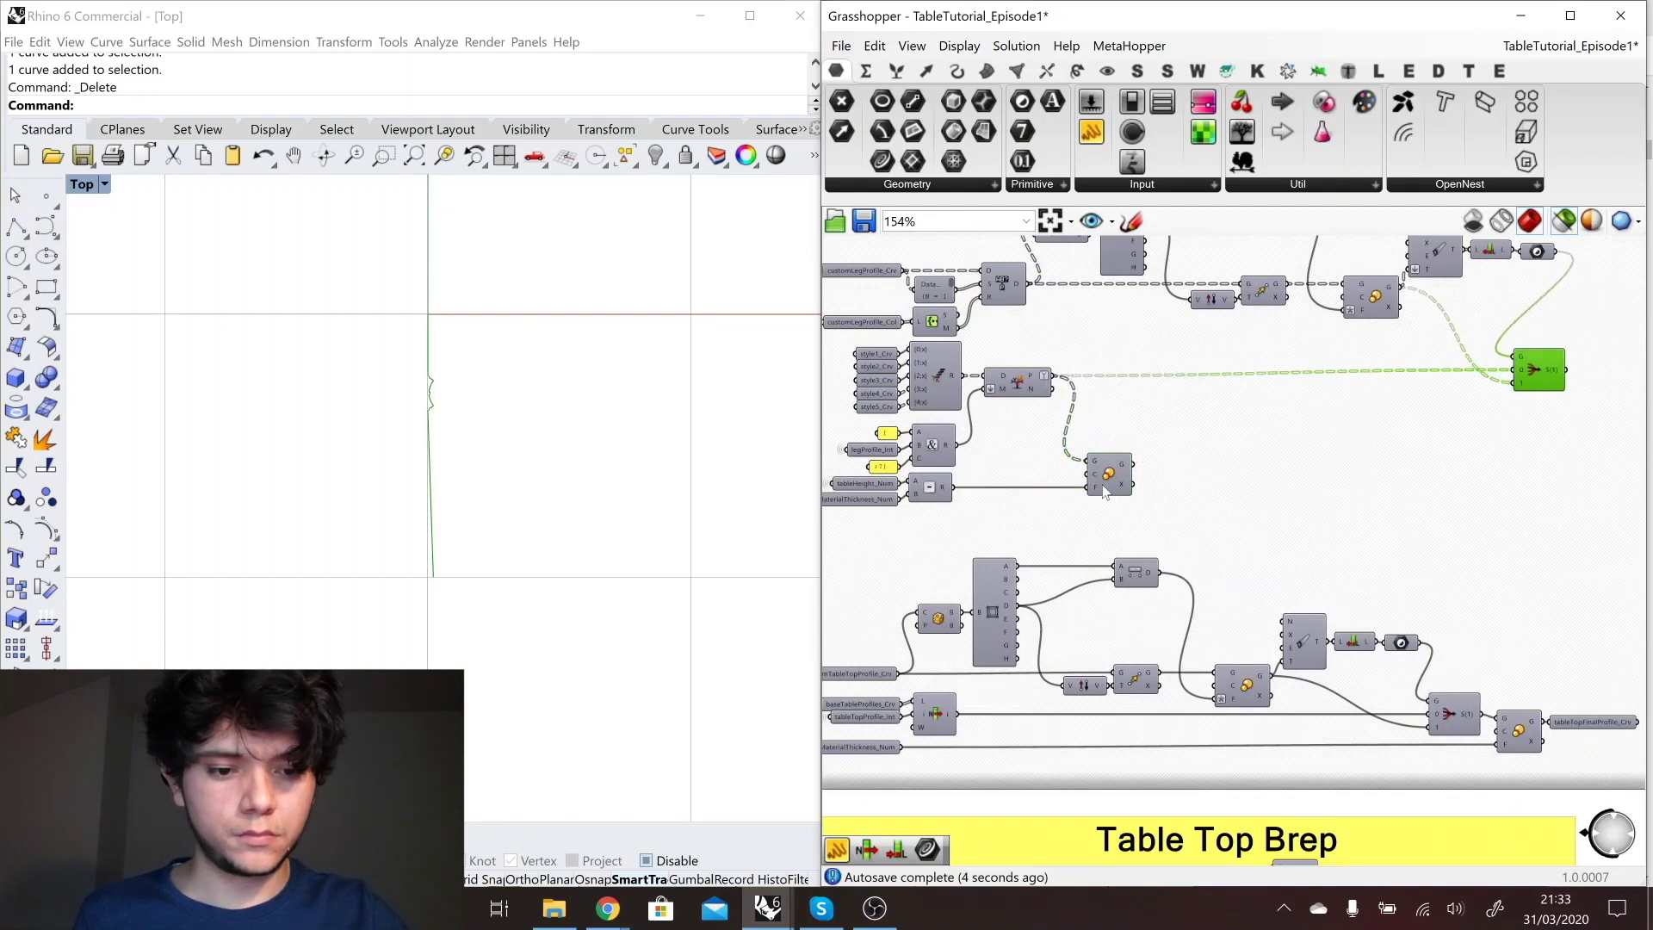
left_click_drag(1106, 492, 1615, 480)
left_click(1593, 417)
left_click_drag(1566, 370, 1587, 470)
right_click_drag(1525, 378, 1515, 388)
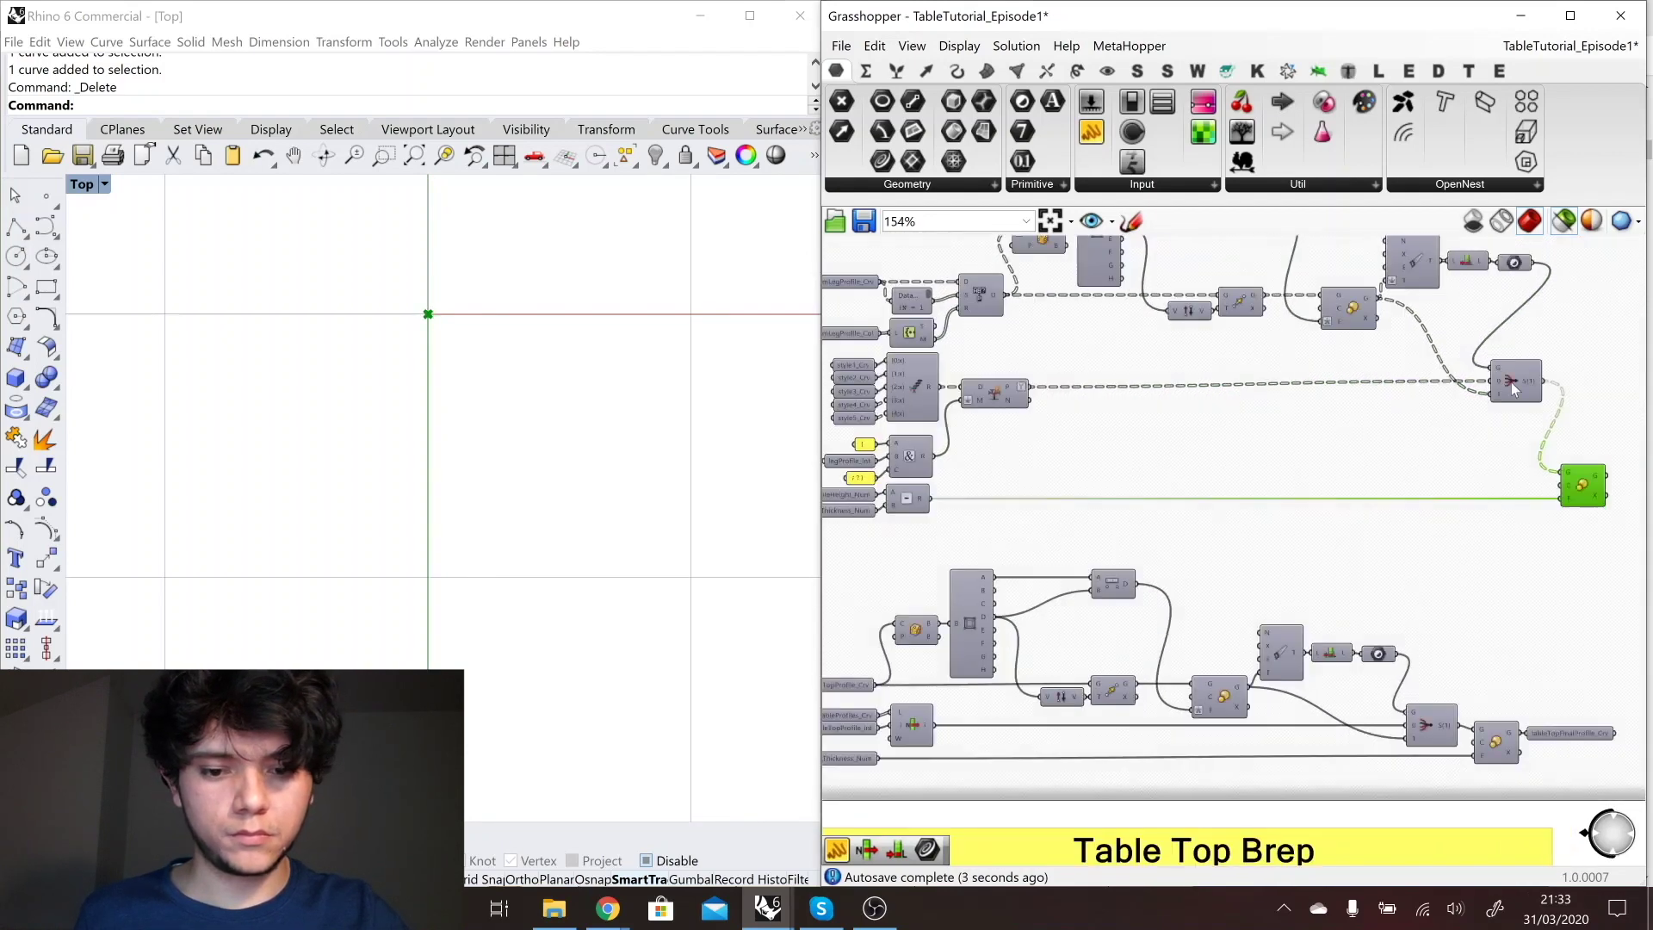
left_click(1515, 389)
right_click_drag(904, 511, 971, 512)
- Inspect the final scaled leg profile in the Top view and the corner points of the leg profile's bounding box
scroll(924, 527, "down", 1)
left_click(1538, 490)
scroll(397, 346, "down", 20)
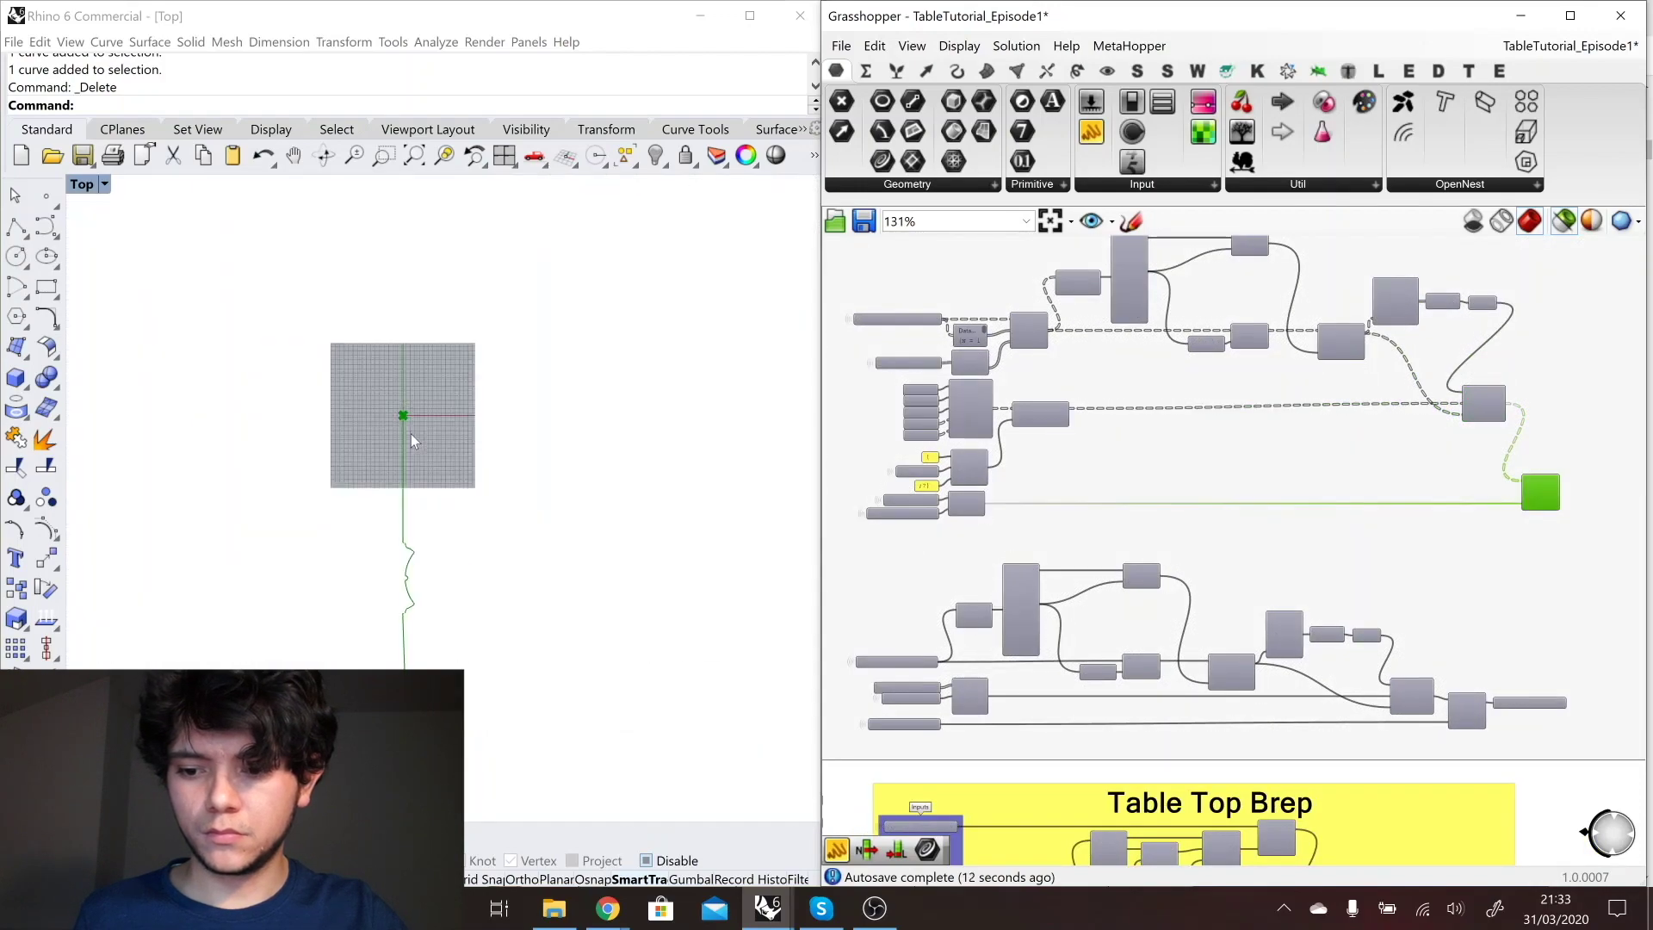
scroll(1263, 521, "down", 2)
scroll(1199, 341, "up", 4)
scroll(1161, 347, "up", 1)
left_click(1138, 377)
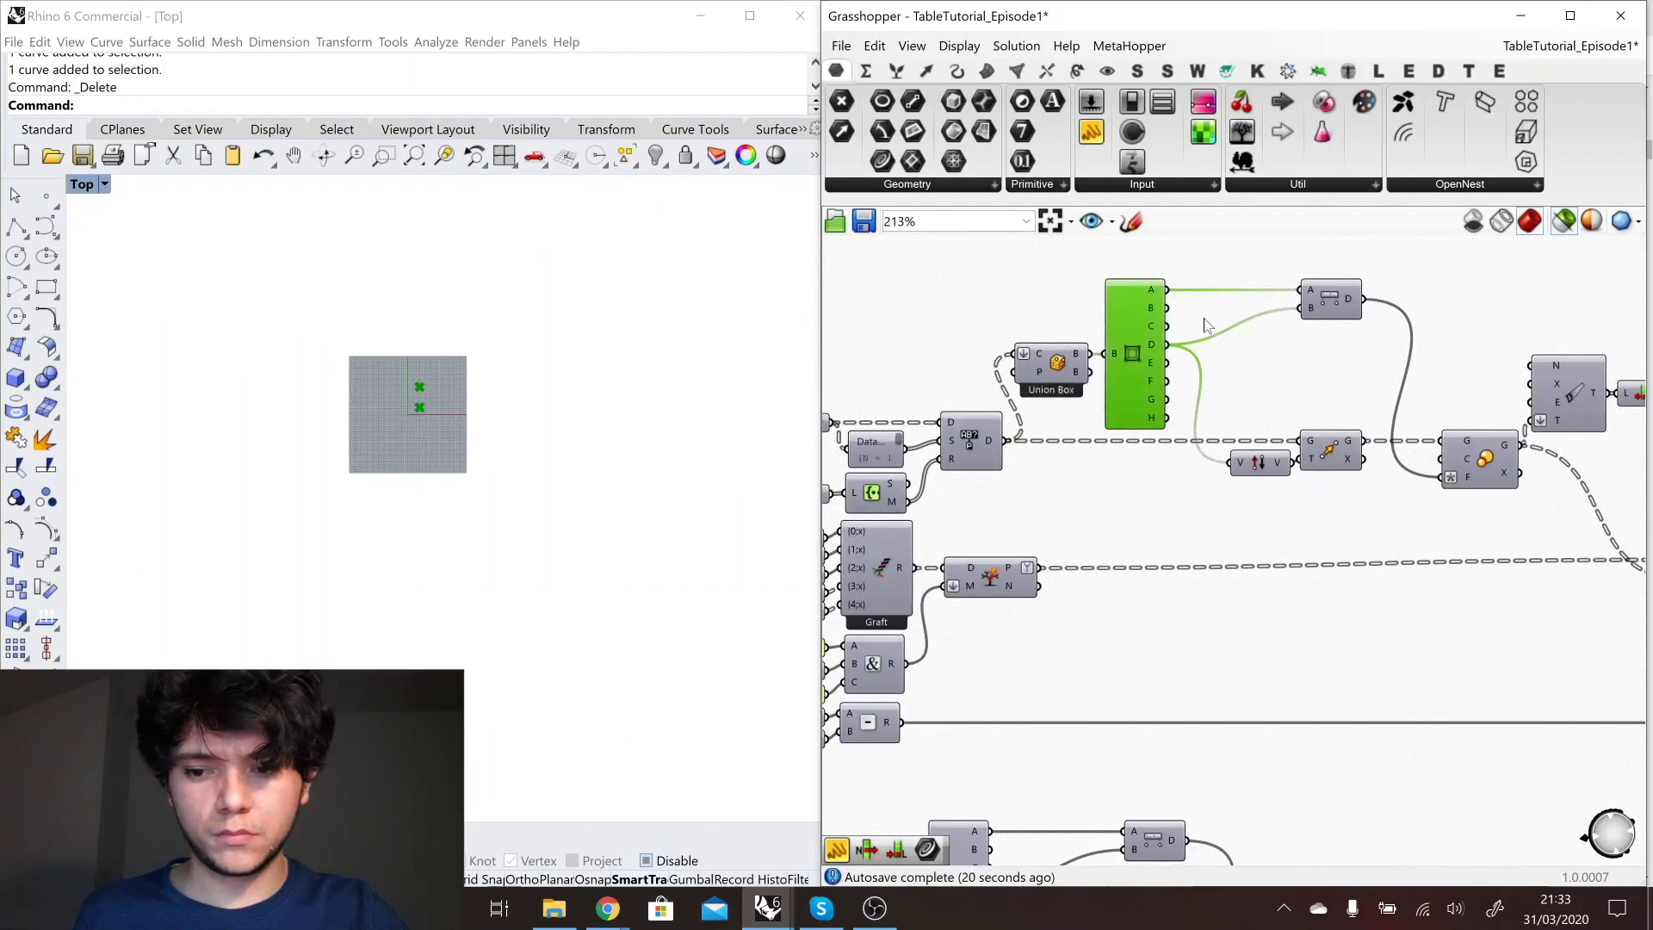
- Feed the leg bounding box's corner A into the Reverse vector component and check the moved leg profile in the Top view
scroll(393, 382, "up", 12)
left_click_drag(1167, 290, 1238, 465)
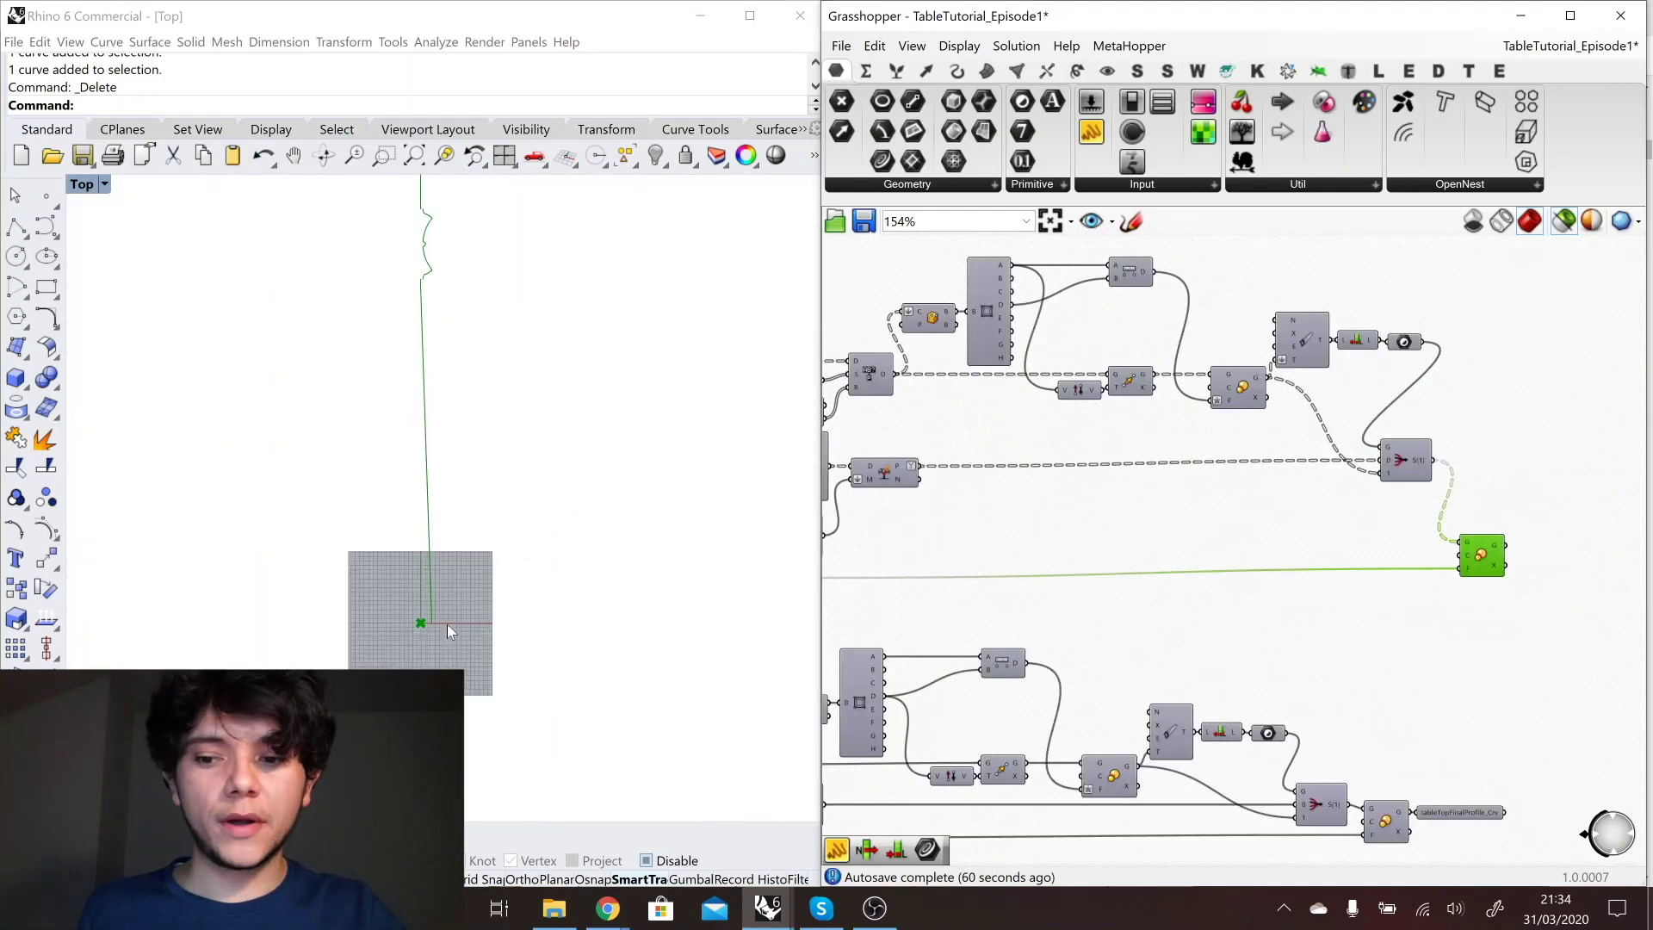
scroll(447, 624, "down", 6)
scroll(454, 519, "up", 4)
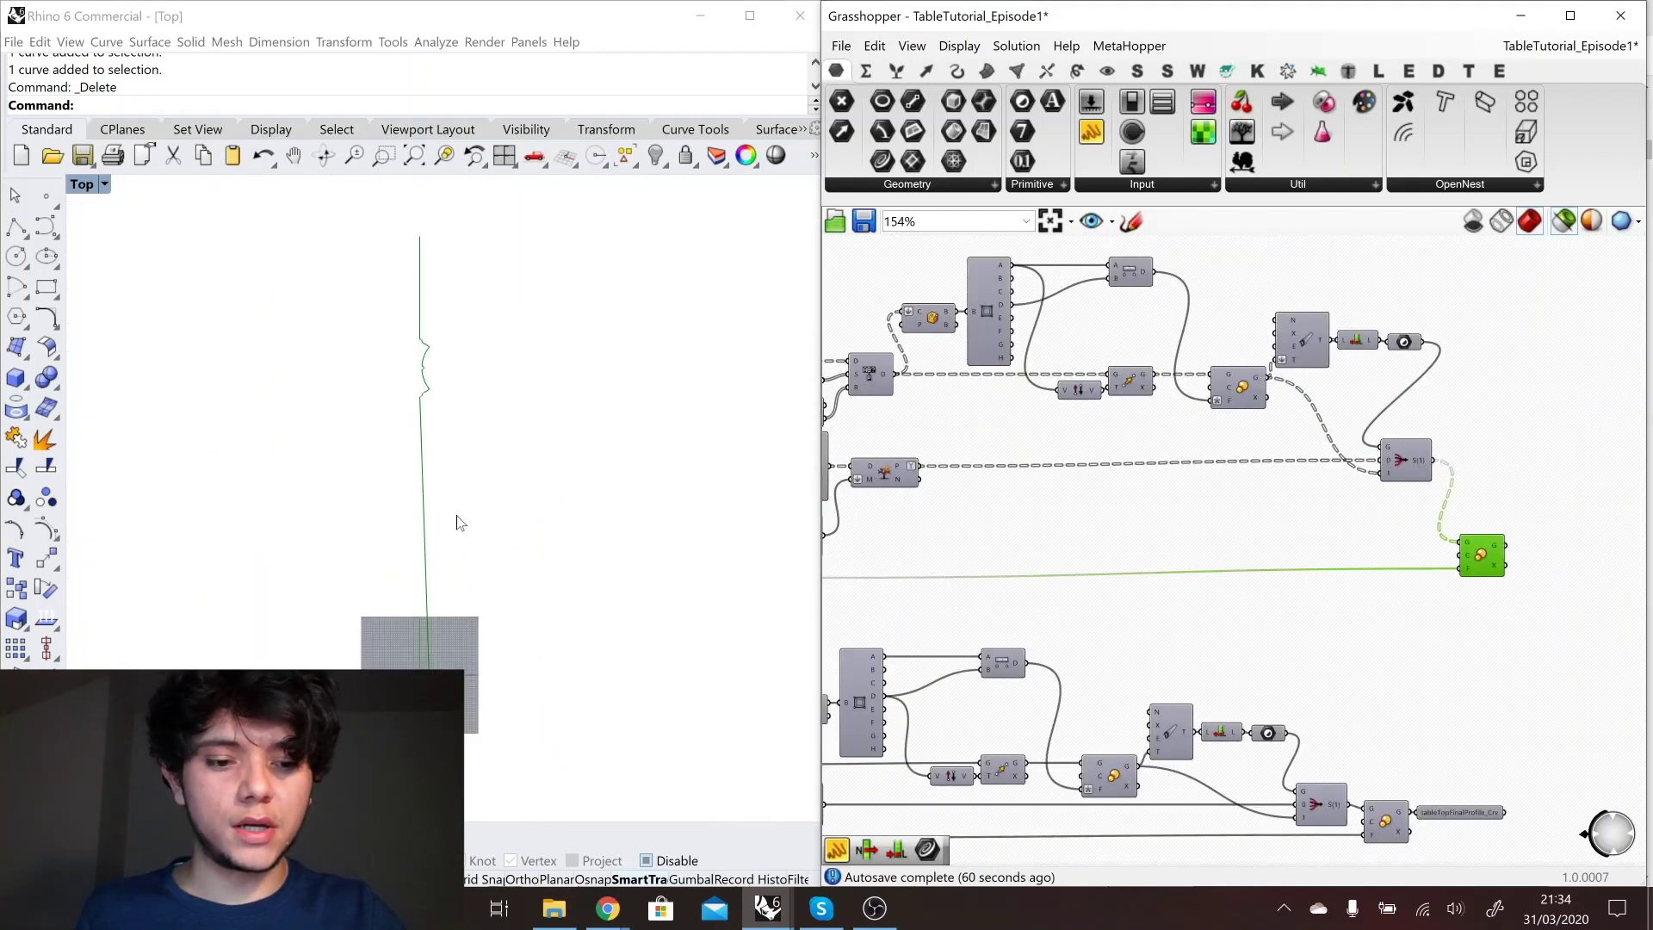
left_click_drag(1490, 563, 1494, 568)
- Add a Curve parameter after the final leg Scale component's geometry output and name it finalLegProfile_Crv
scroll(1520, 547, "down", 3)
scroll(1228, 590, "up", 5)
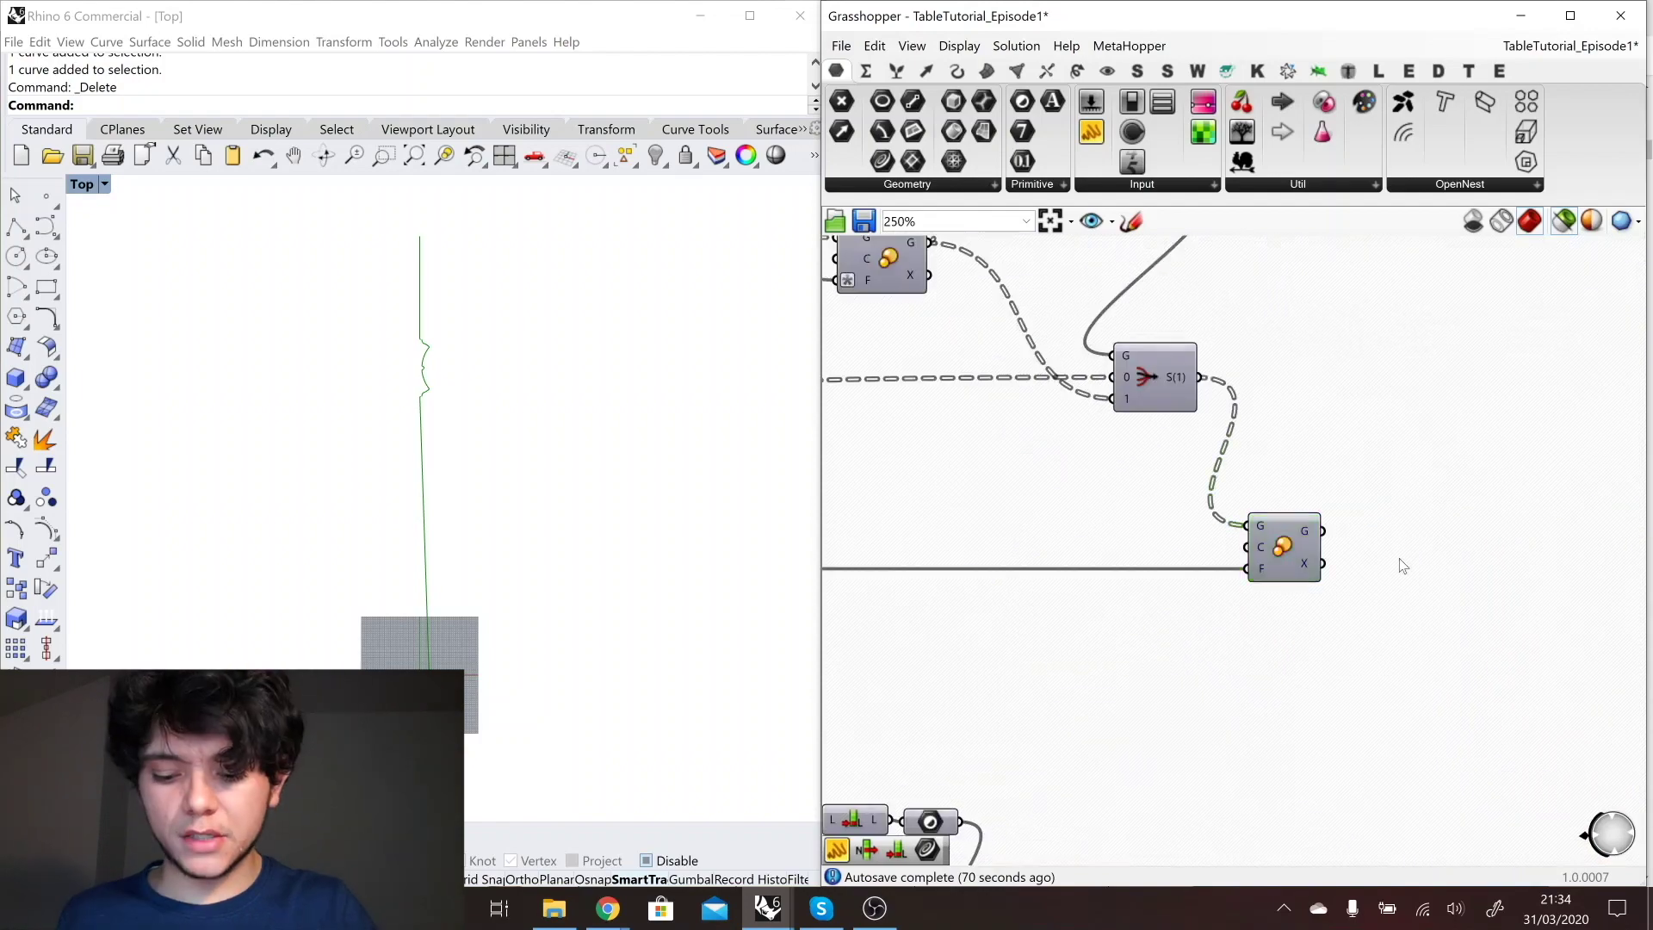
double_click(1403, 566)
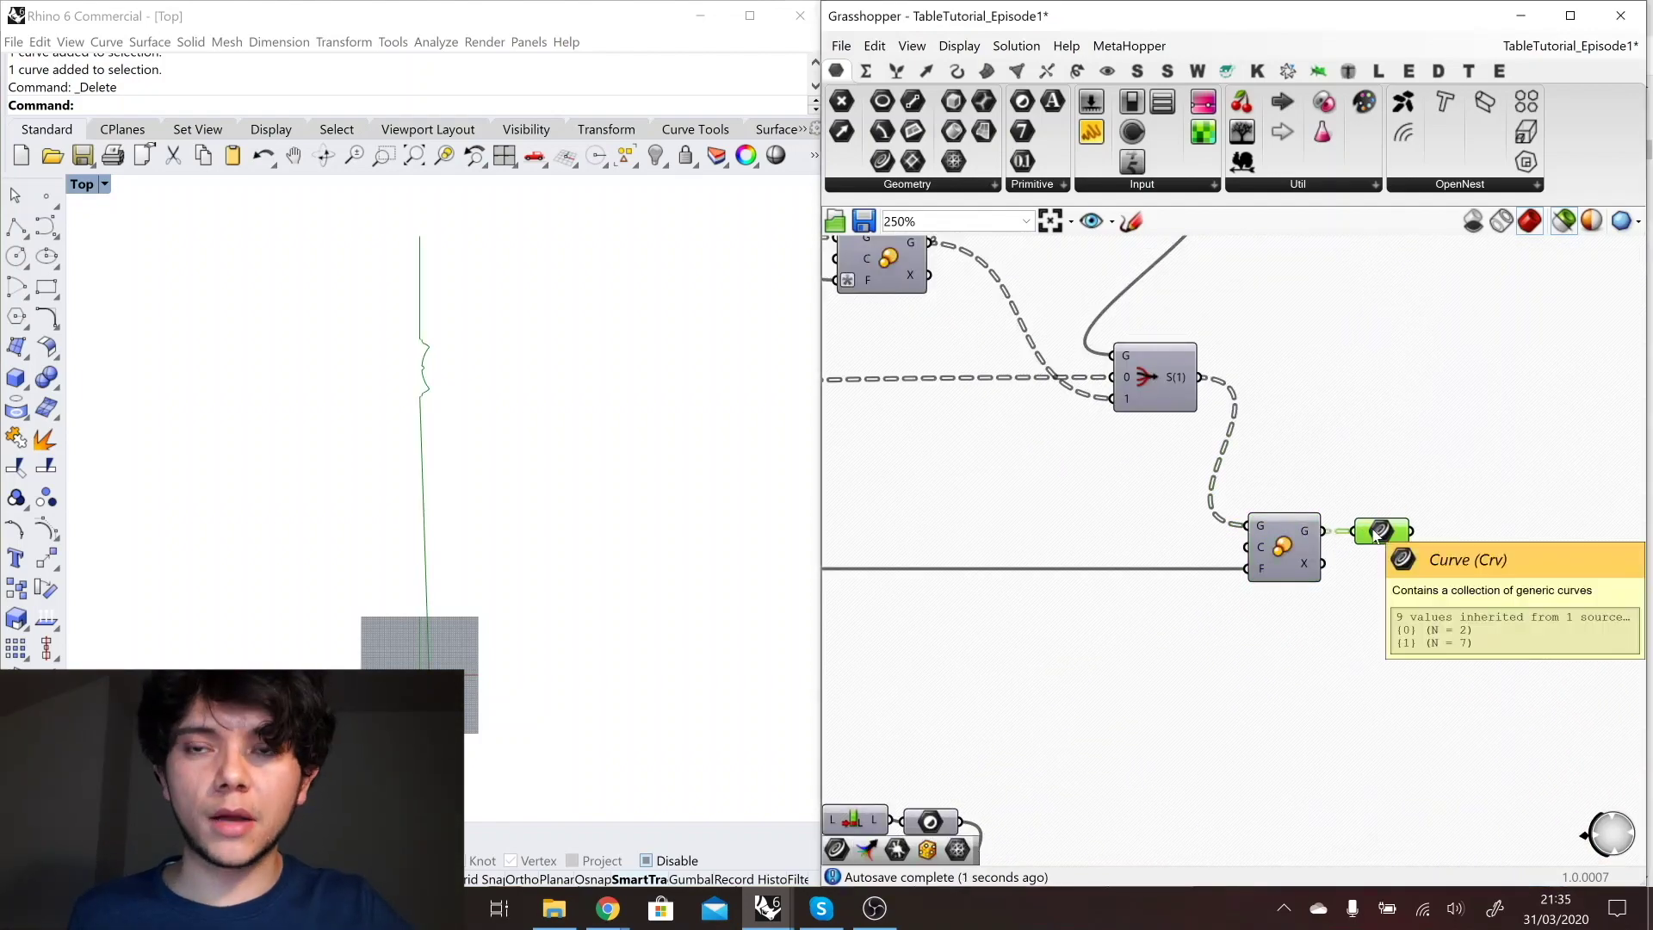
right_click_drag(1376, 534, 1283, 498)
right_click(1292, 499)
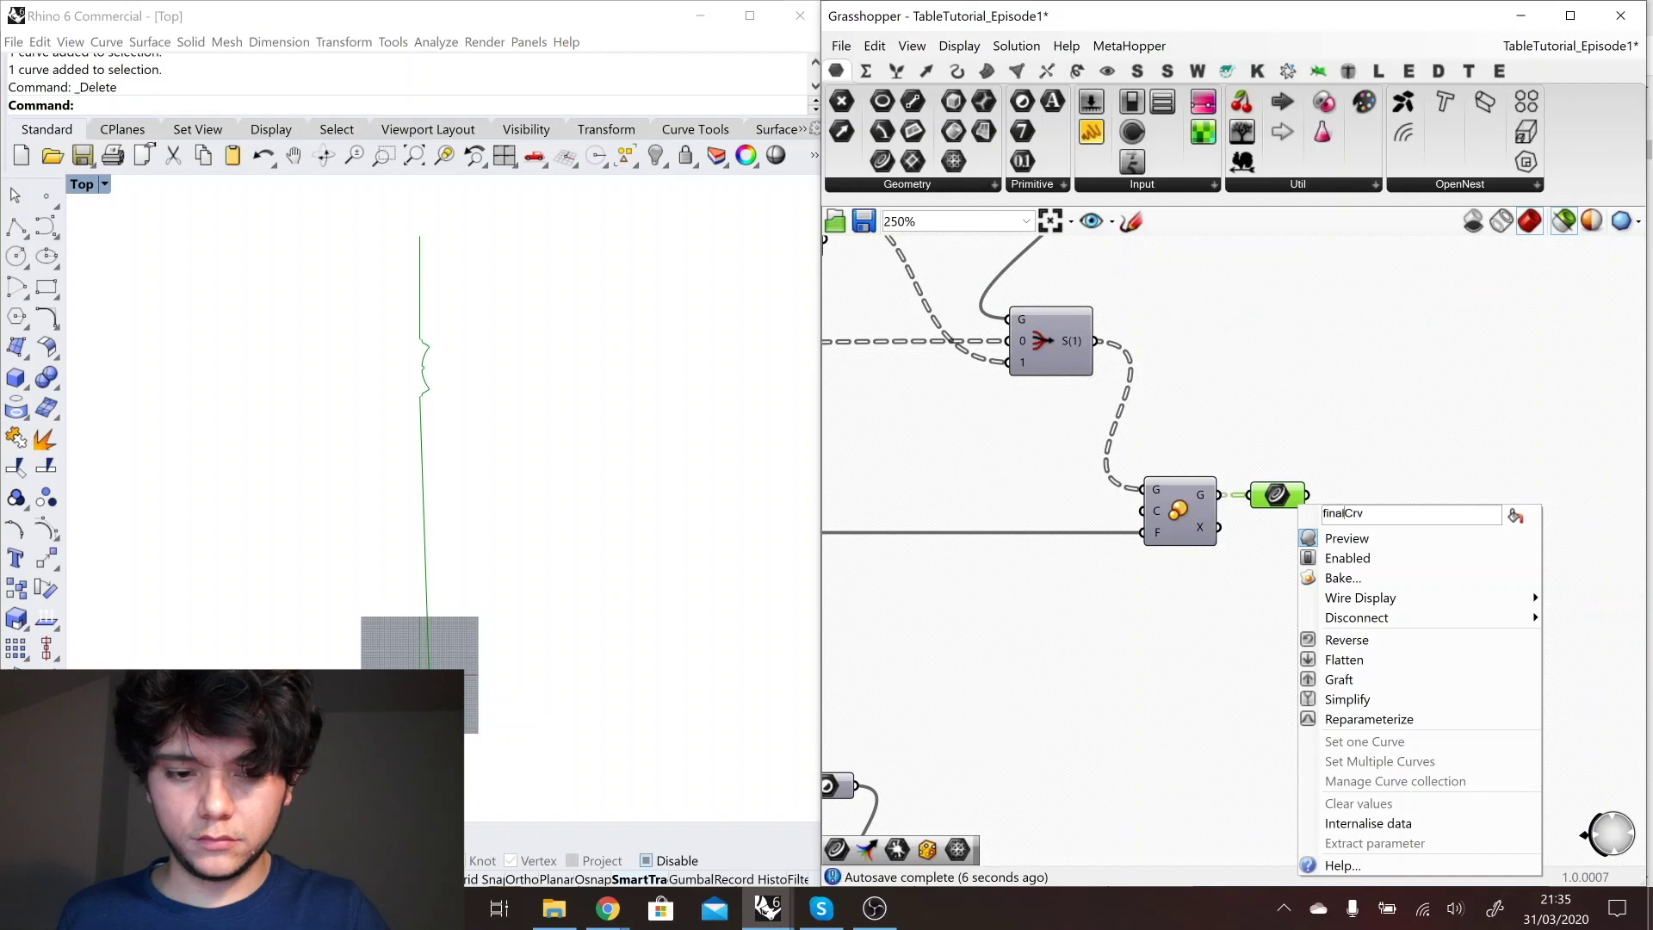
type("finalCustomLe")
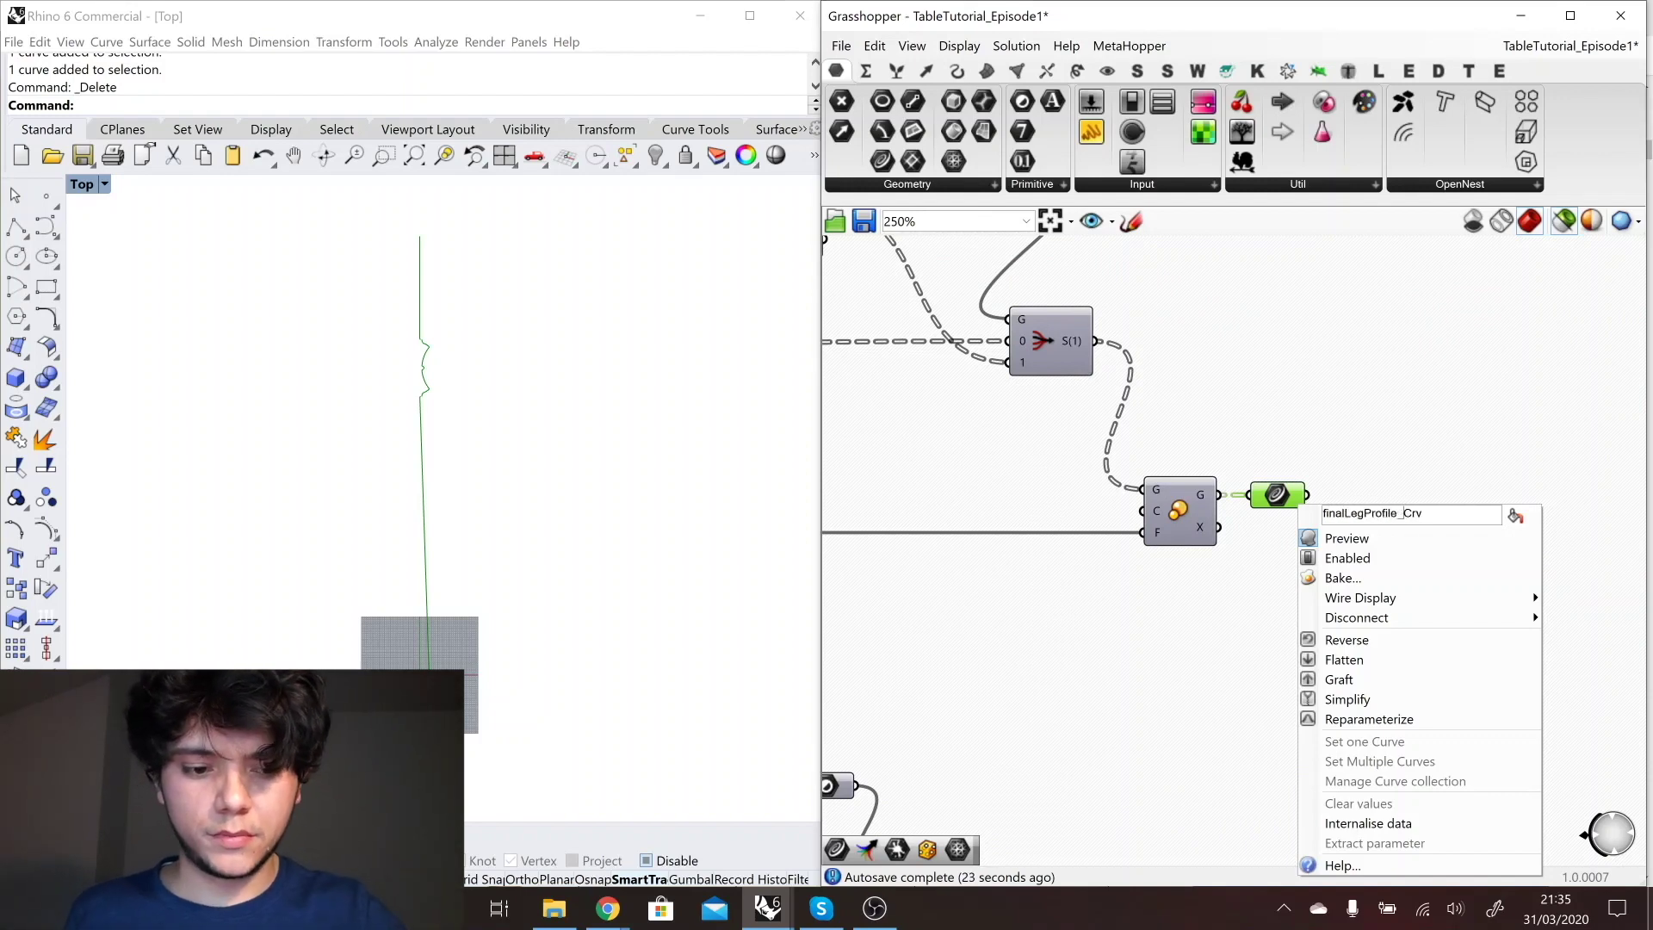
left_click(1478, 492)
left_click_drag(1292, 501, 1301, 501)
- Place a copy of the finalLegProfile_Crv parameter for the Legs Brep section and set its wire display to hidden
scroll(1330, 377, "down", 4)
scroll(1322, 422, "up", 2)
left_click_drag(1295, 396, 1510, 590, "alt")
right_click(1346, 432)
mouse_move(1412, 527)
left_click(1313, 566)
- Add the finalLegProfile_Crv parameter to the Inputs group of Legs Brep
scroll(1378, 414, "down", 5)
scroll(1106, 620, "up", 7)
left_click(1124, 596)
left_click_drag(1044, 578, 1044, 591)
left_click(1043, 638, "shift")
right_click(1048, 677)
left_click(1113, 816)
- Select the leg profile's rotation component and the legs_Brep output in Legs Brep to check their previews
left_click(1547, 610)
right_click_drag(1547, 620, 1149, 573)
scroll(1349, 656, "down", 2)
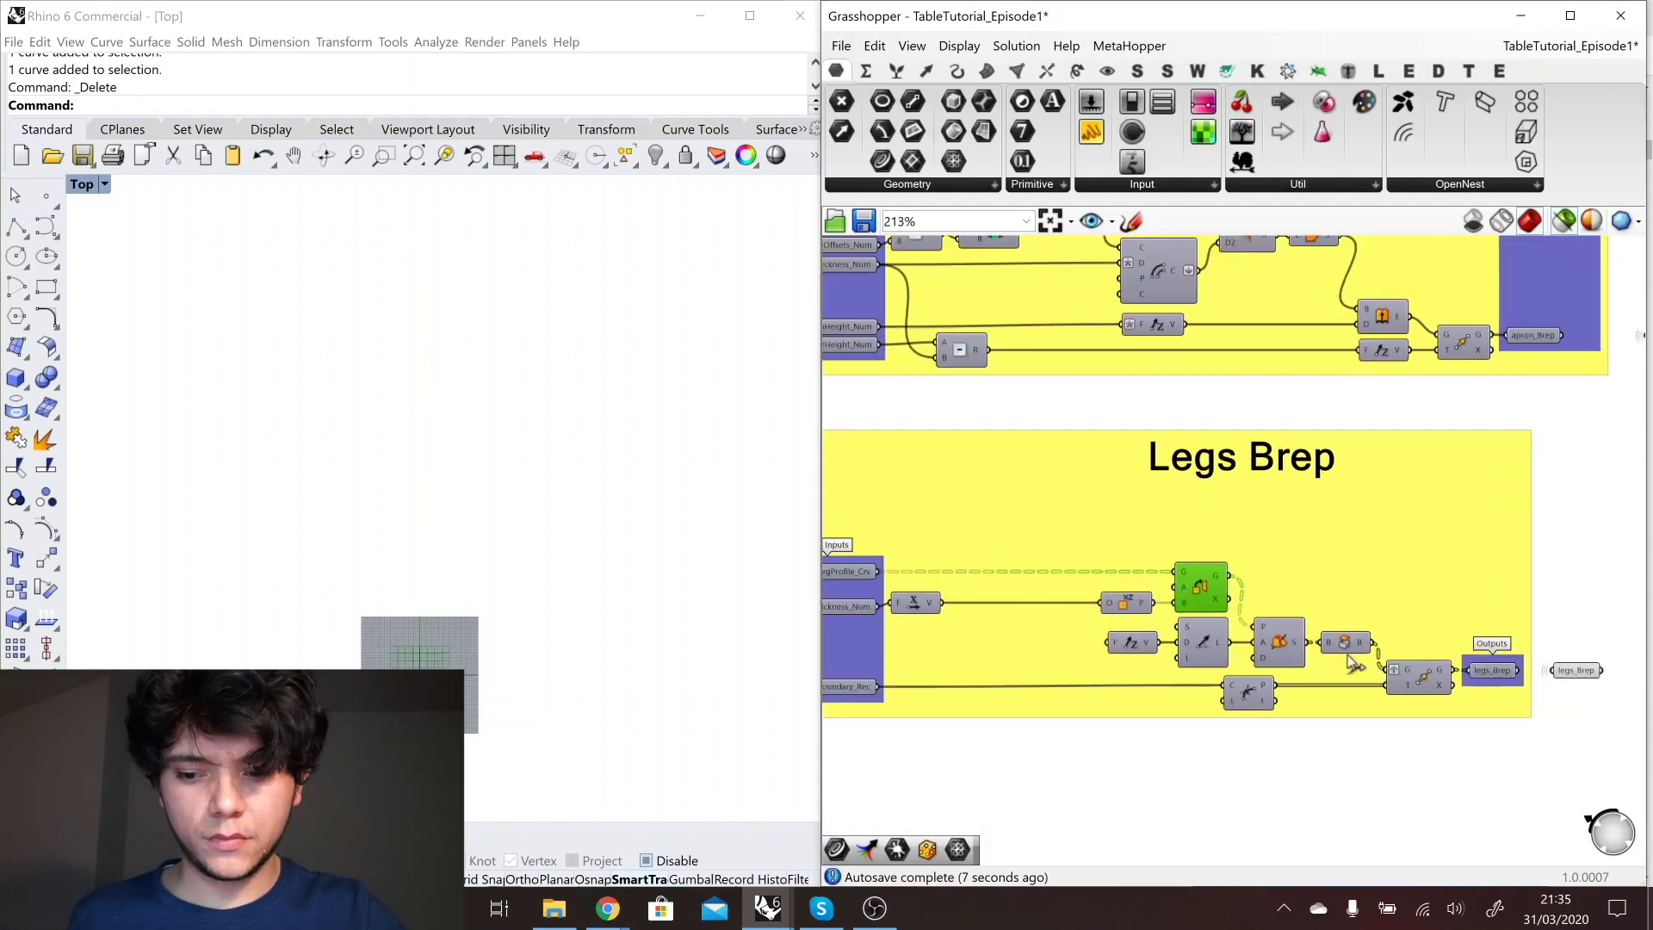
scroll(1385, 665, "up", 1)
left_click(1512, 672)
scroll(1471, 419, "down", 2)
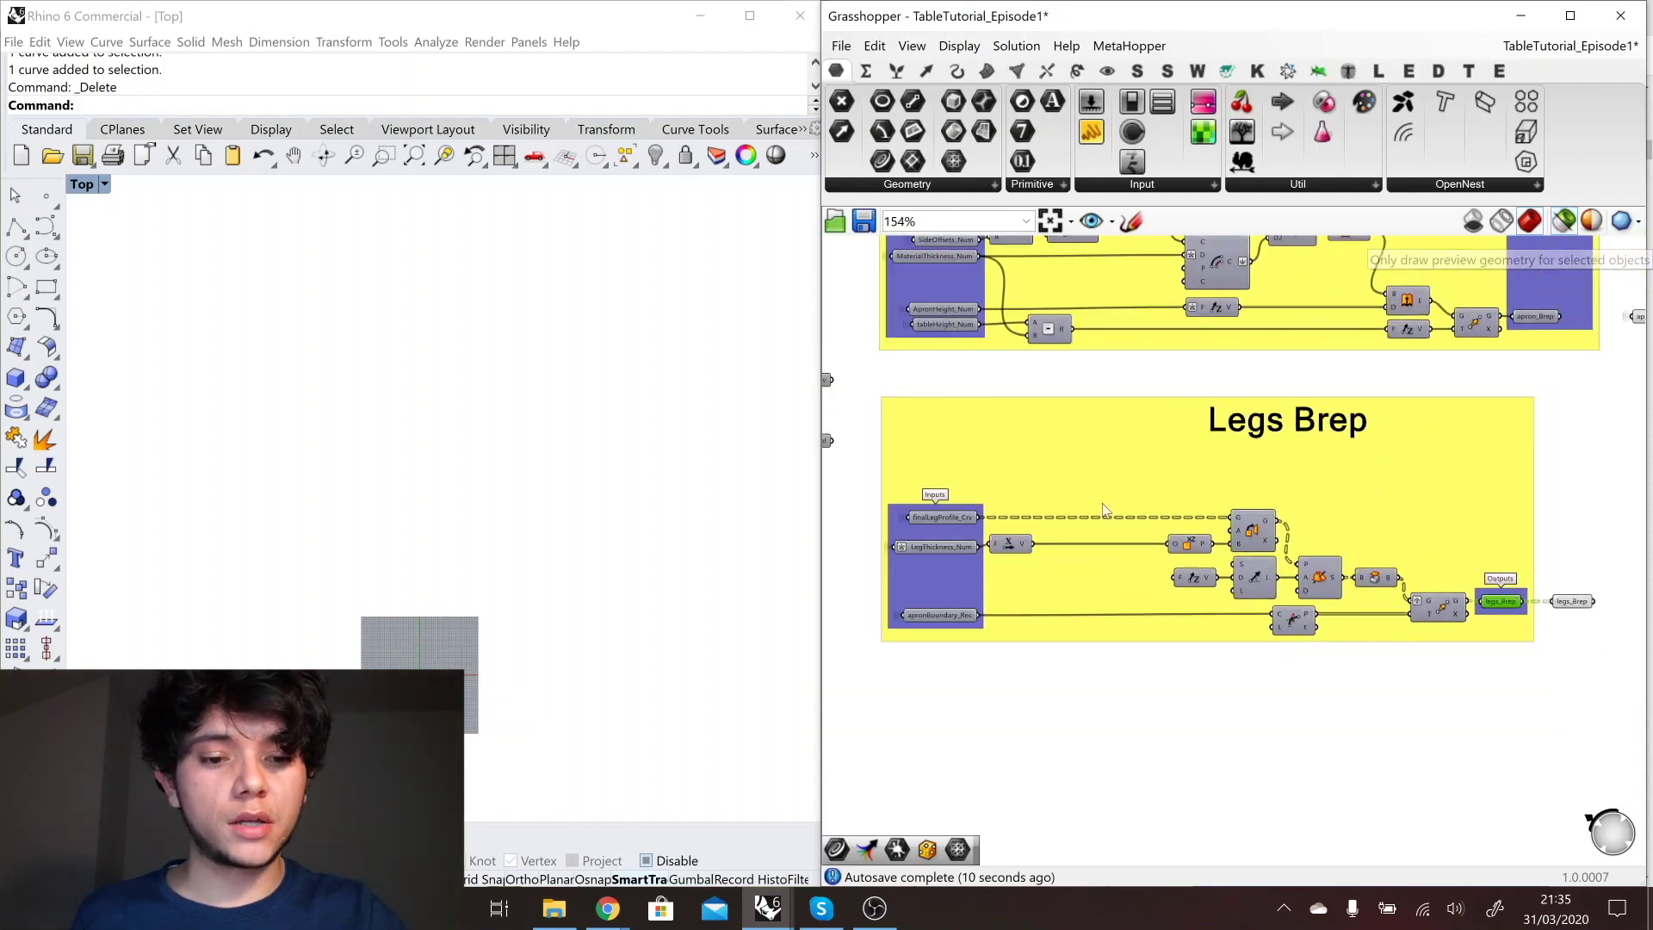
- Recentre the Legs Brep title over its group of components
scroll(1152, 485, "up", 2)
left_click_drag(1323, 413, 1281, 489)
scroll(446, 622, "down", 4)
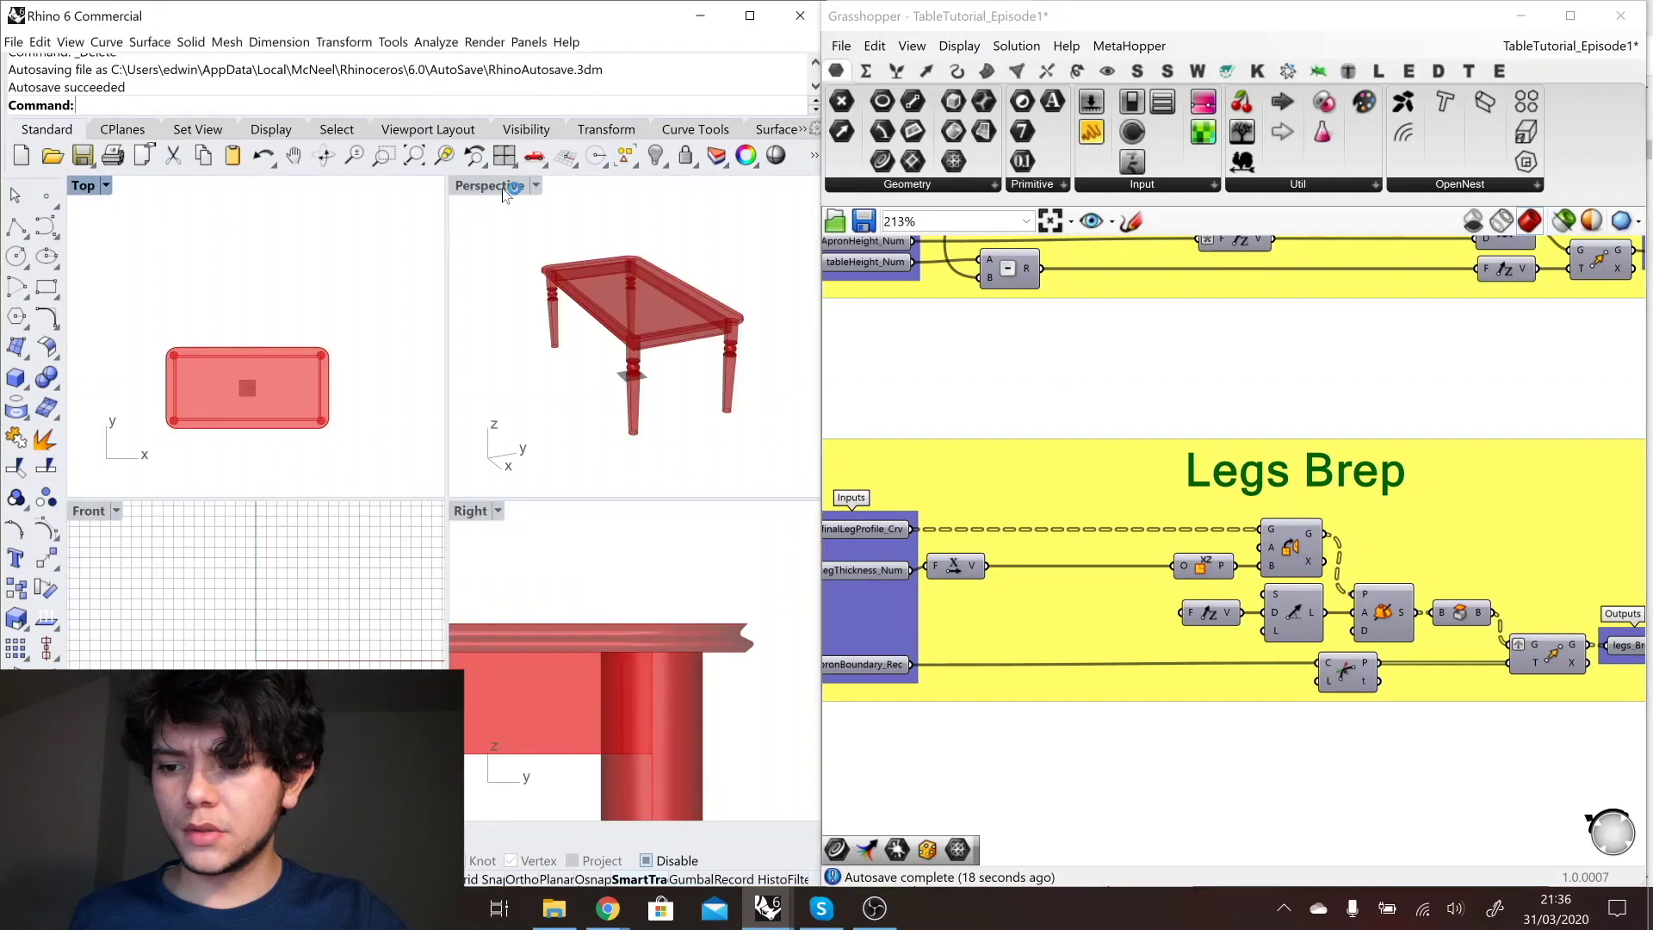
- Maximise the Perspective view and inspect the complete table with its legs
double_click(495, 188)
right_click_drag(390, 543, 520, 542)
scroll(513, 531, "up", 2)
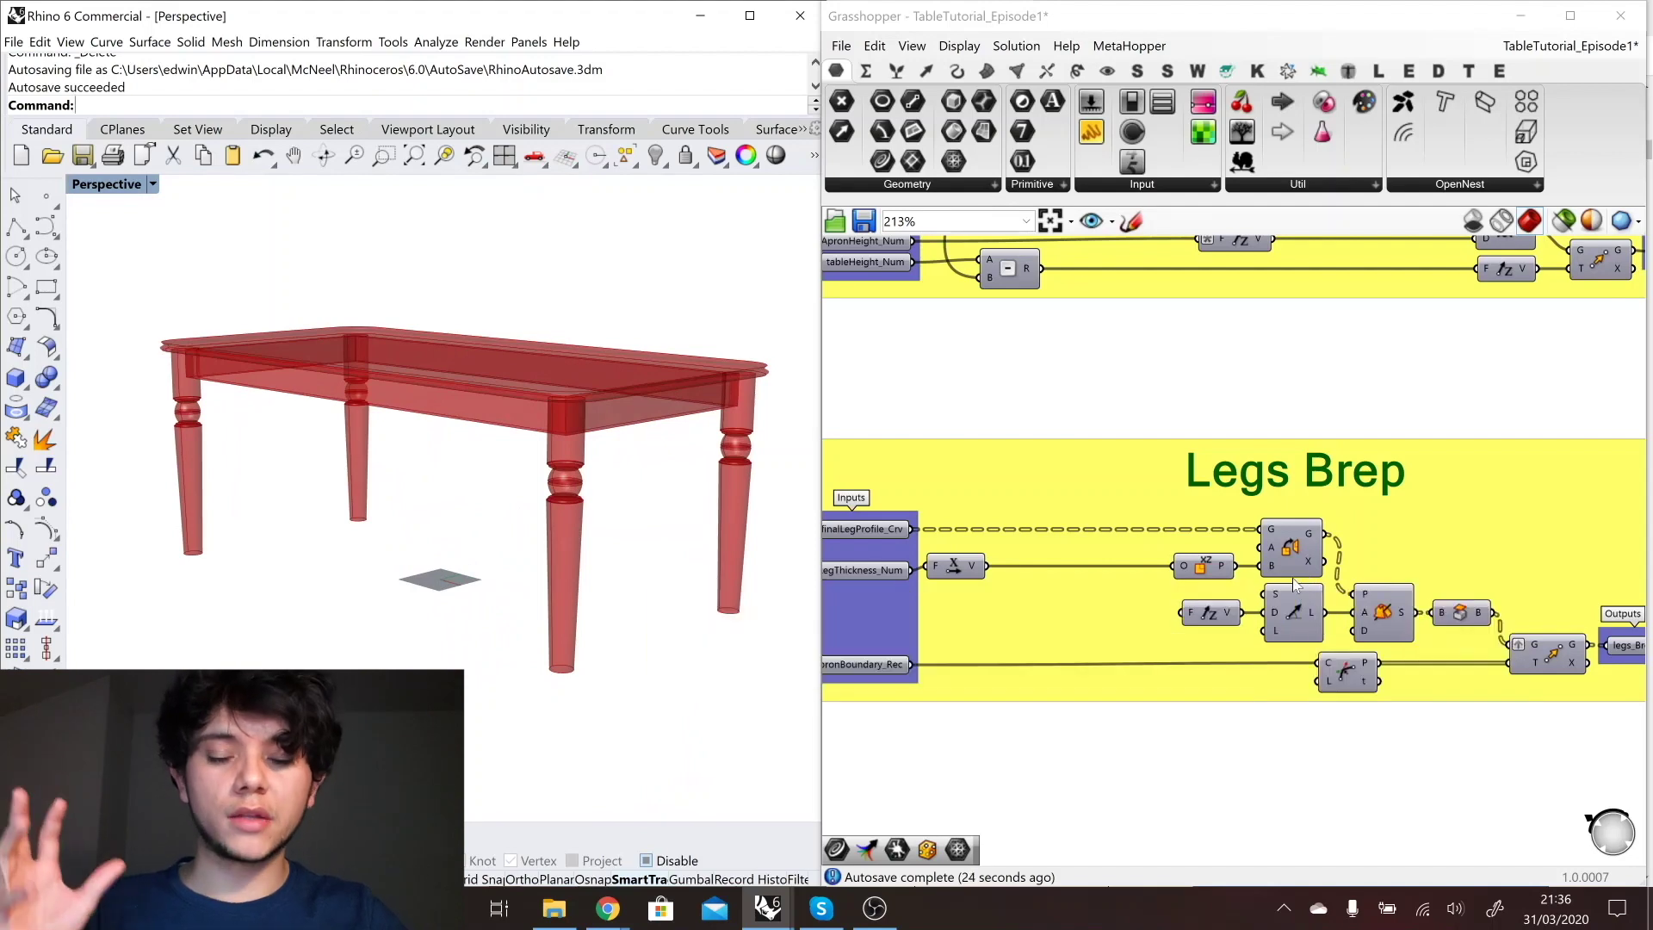
- Load another profile file into the Upload Custom Leg Profile file path and inspect the regenerated legs in Perspective
scroll(1282, 594, "down", 5)
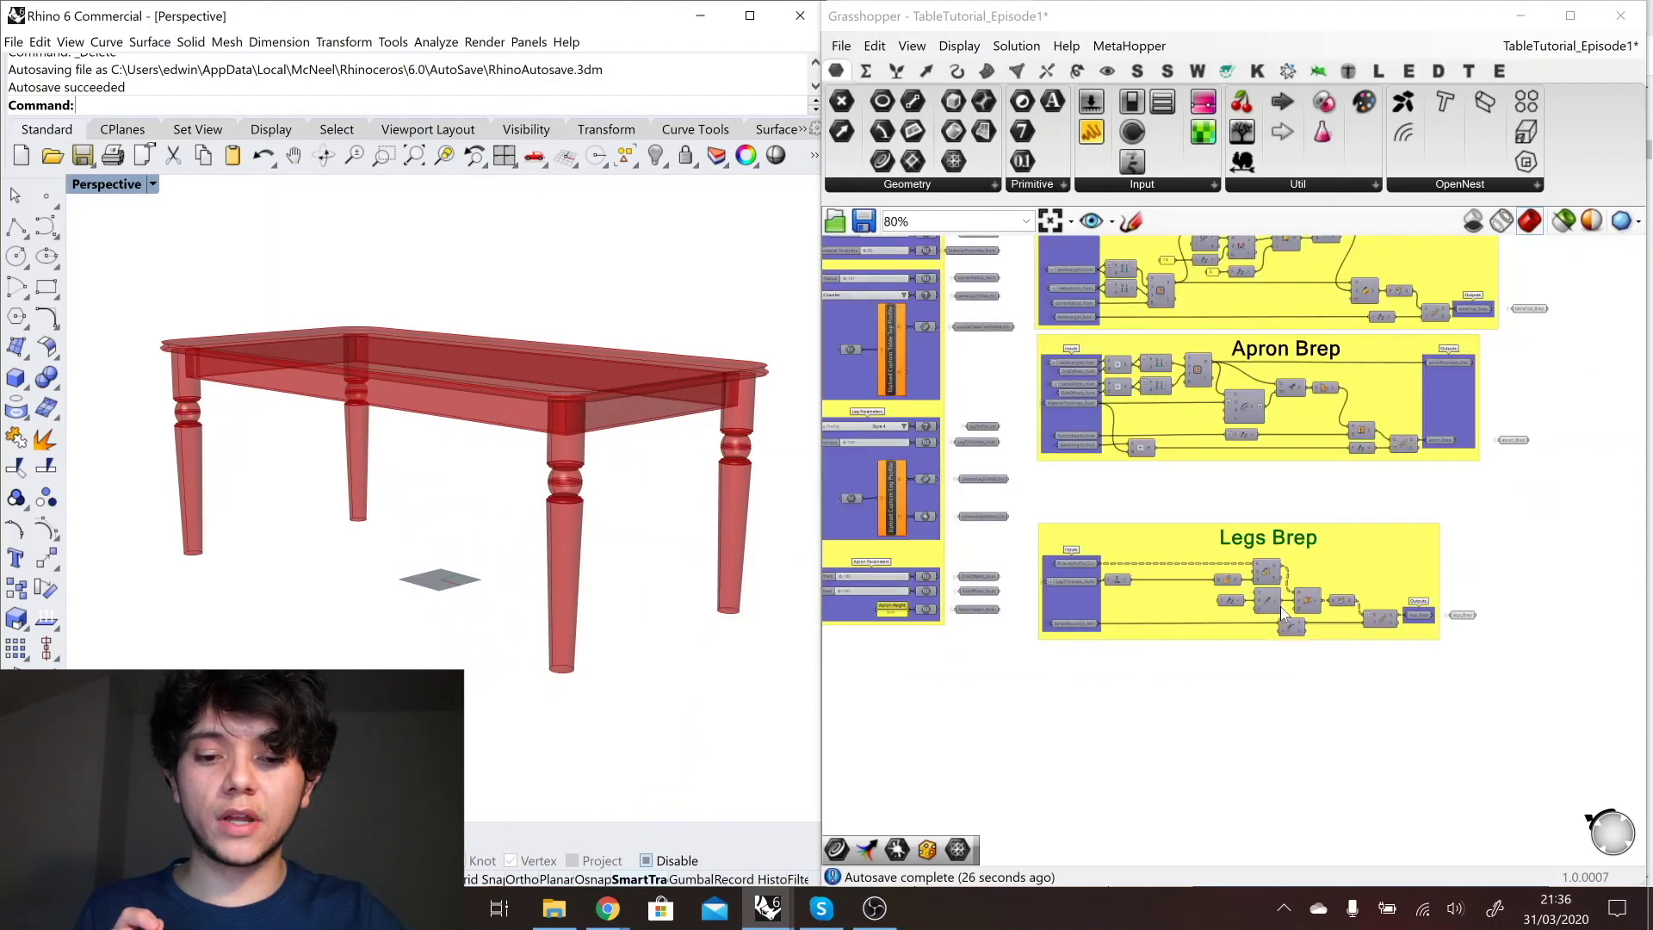
scroll(1050, 473, "up", 5)
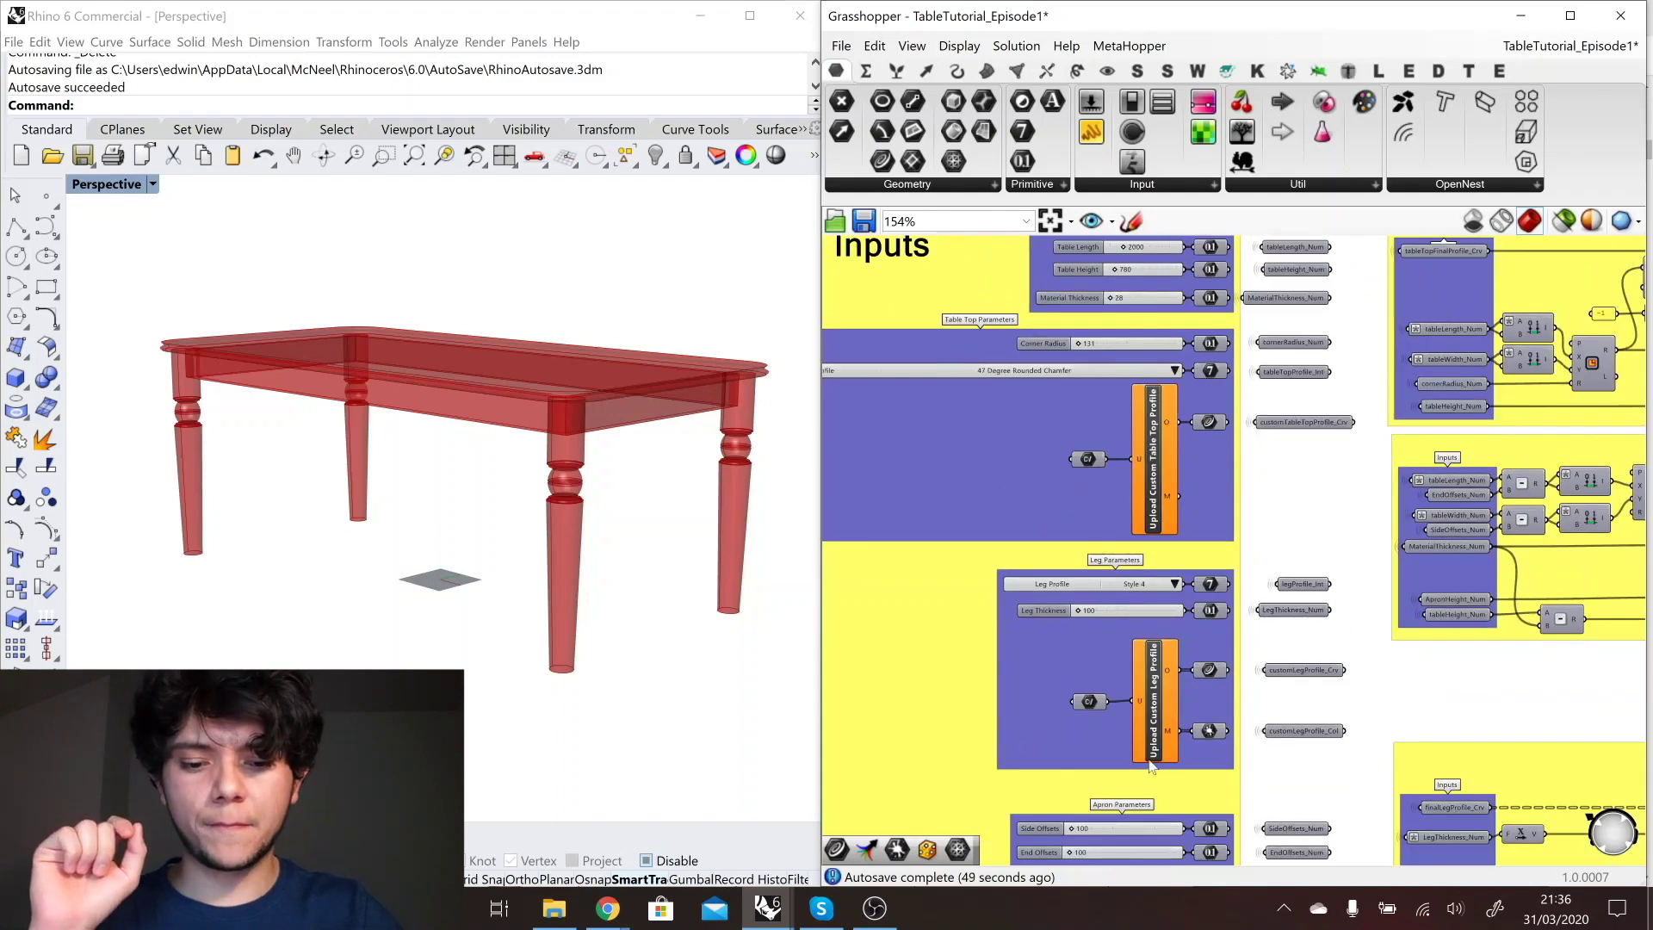
scroll(1126, 764, "up", 3)
right_click(1072, 663)
left_click(1164, 712)
double_click(1133, 268)
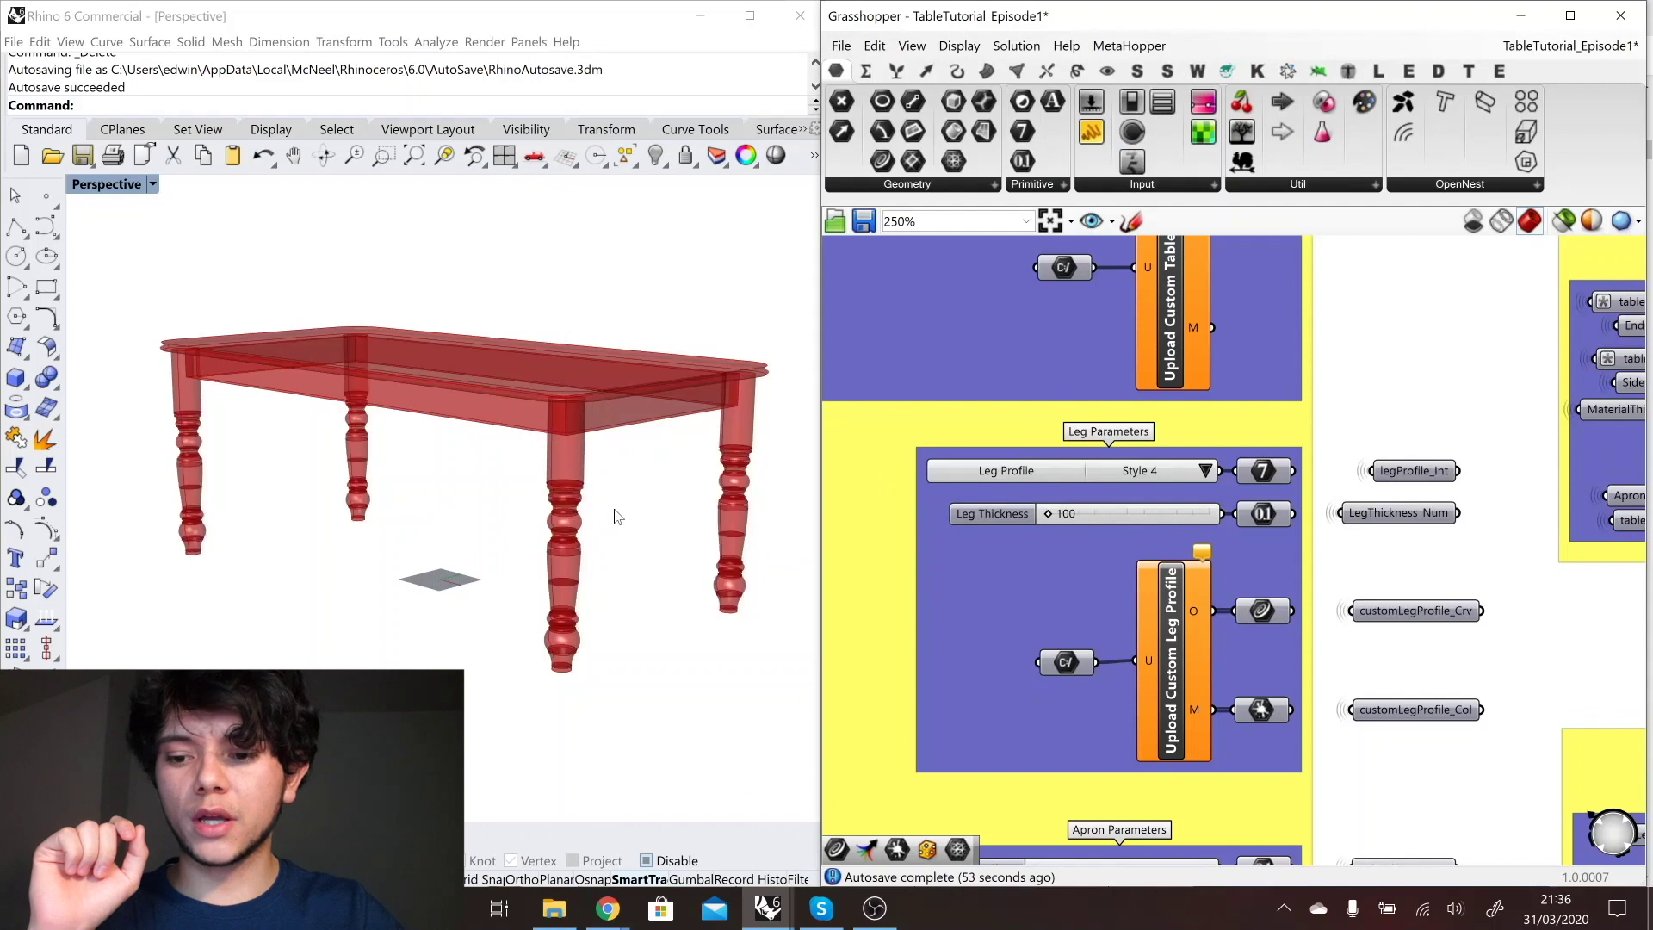
right_click_drag(616, 516, 618, 521)
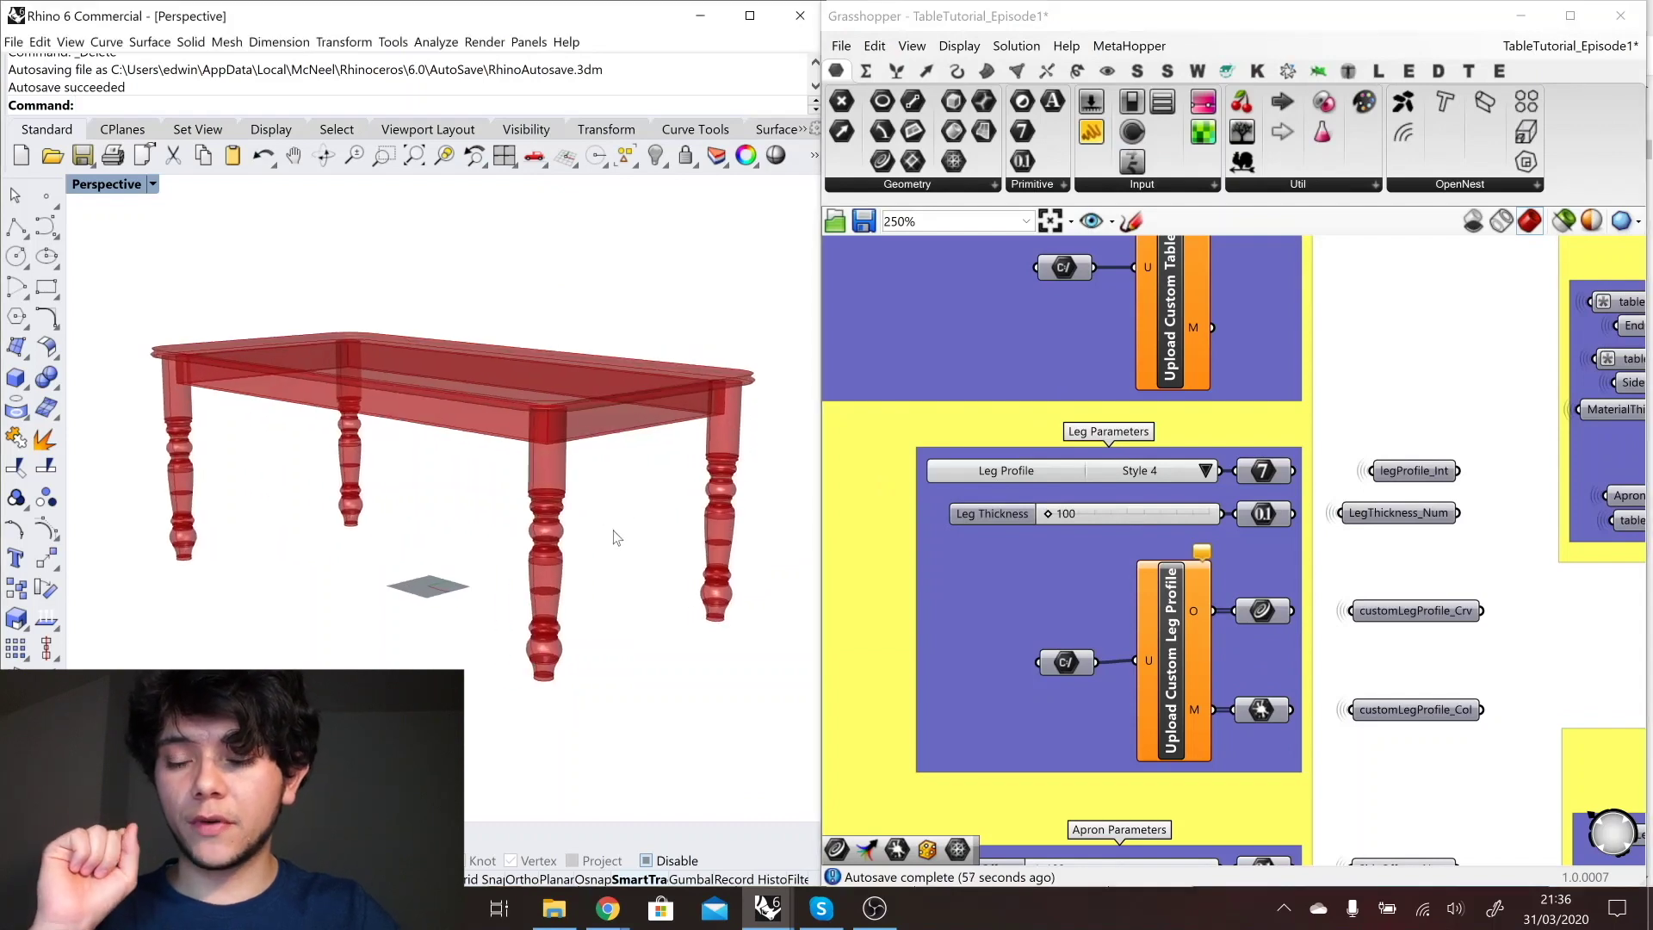
right_click_drag(564, 646, 554, 649)
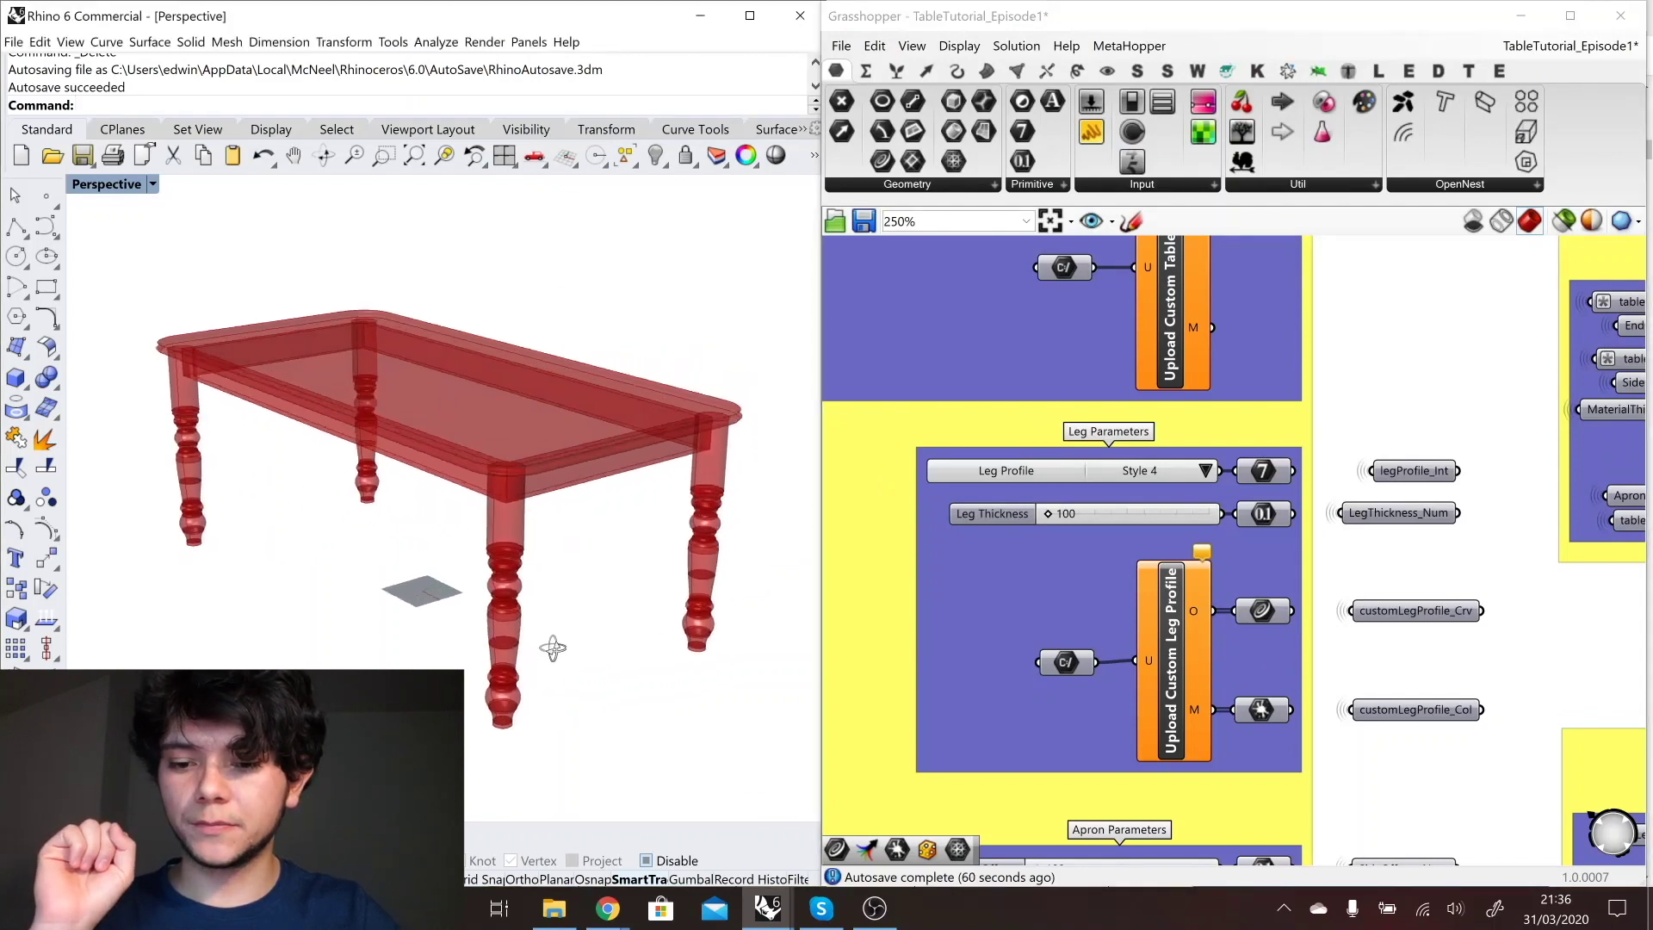